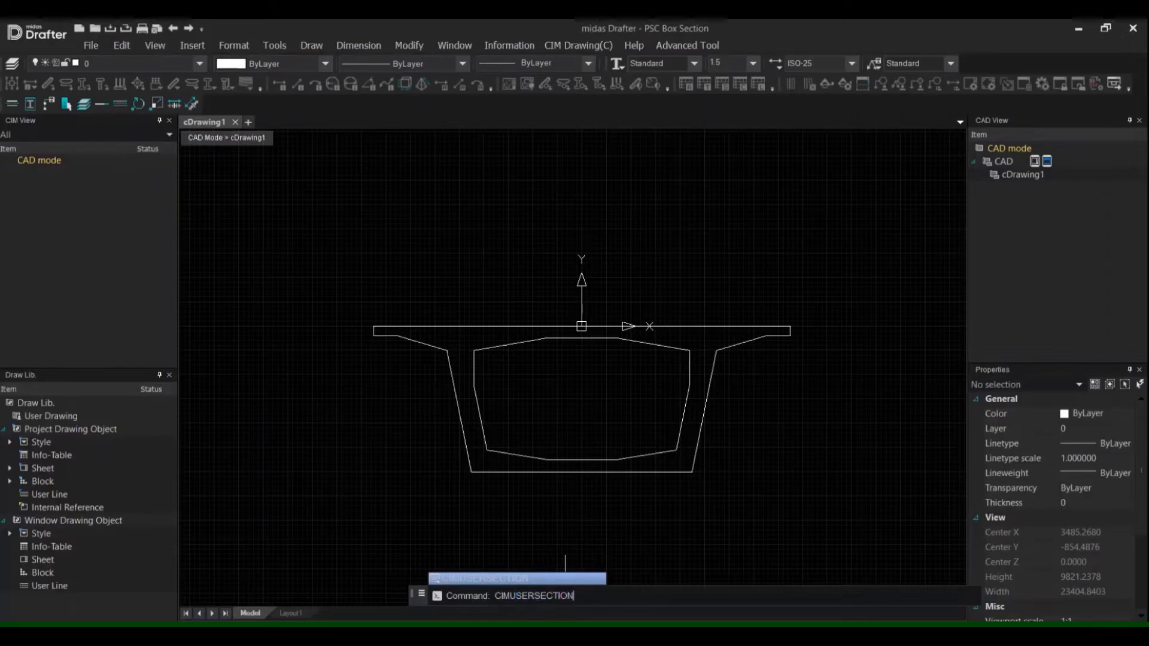
Define a user section named PSC Box from the whole box girder outline, with its base point at the top-centre origin.
{"action": "left_click", "coordinate": [680, 358]}
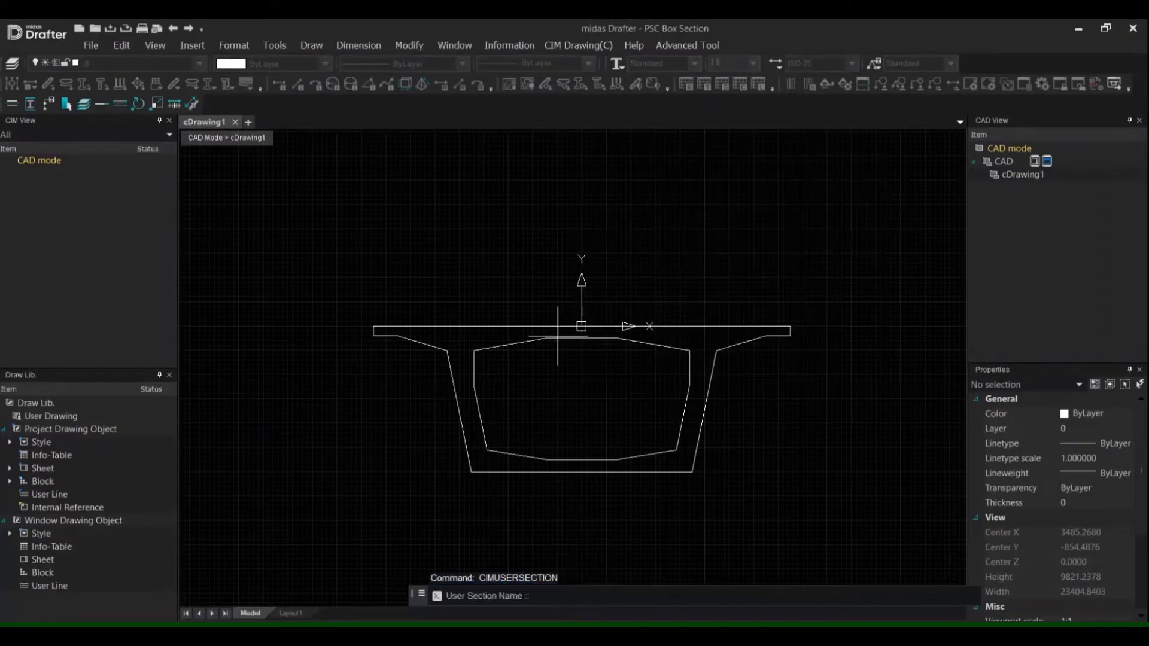
{"action": "type", "text": "PSC Box"}
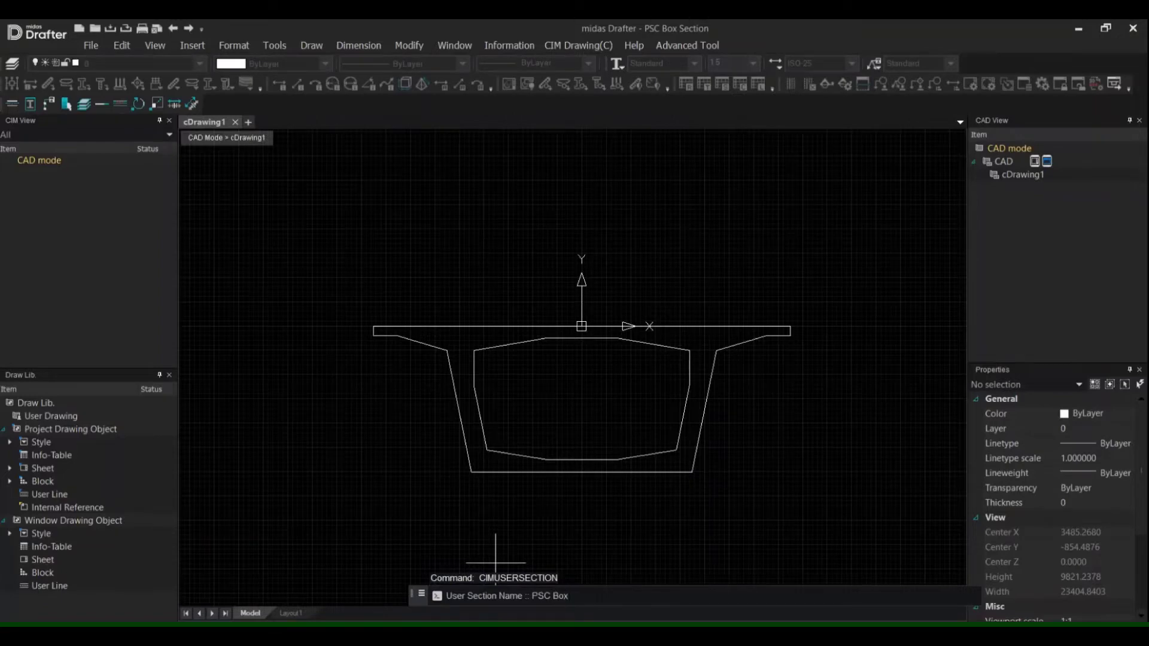
{"action": "key", "text": "Return"}
{"action": "left_click", "coordinate": [355, 294]}
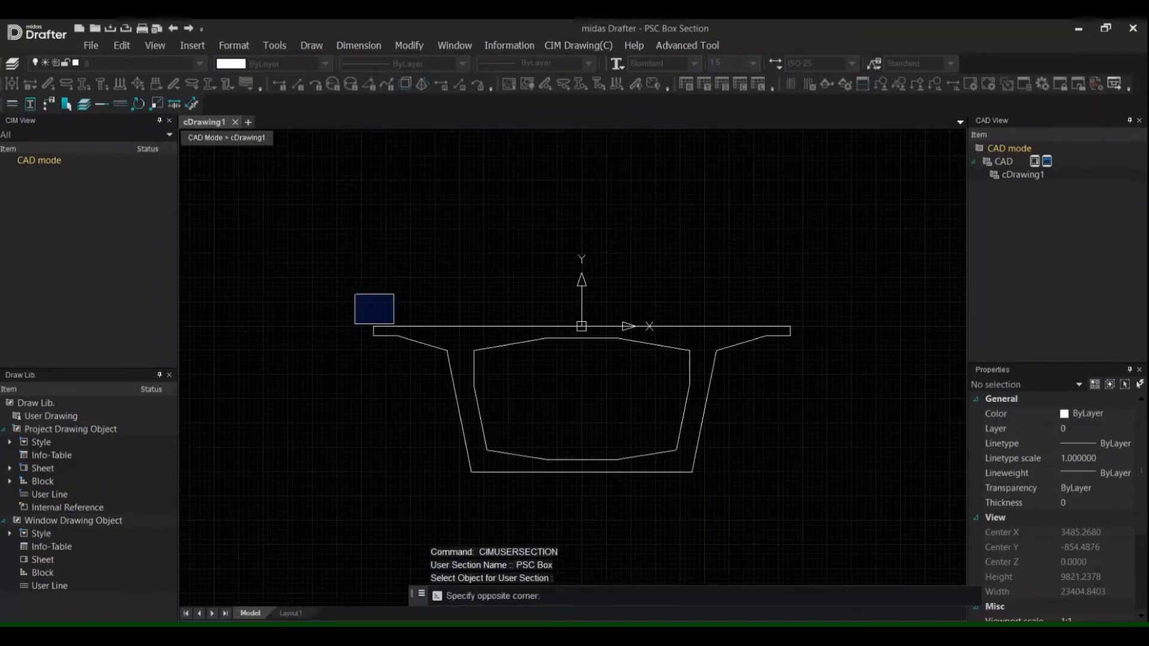
{"action": "left_click", "coordinate": [816, 501]}
{"action": "key", "text": "Return"}
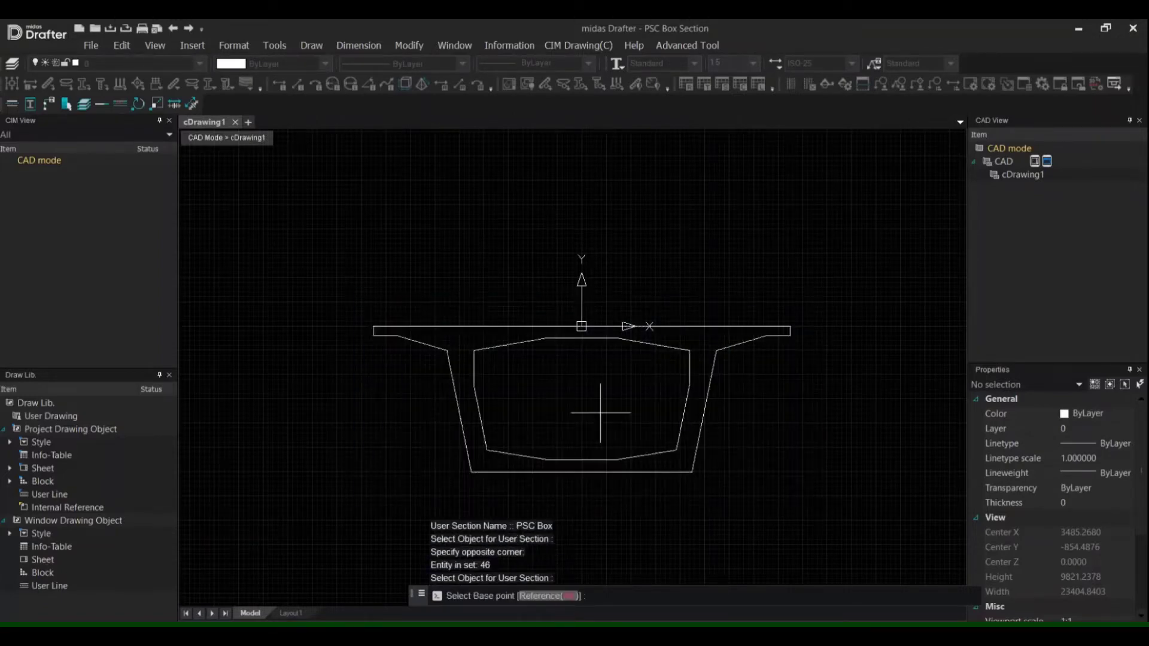
{"action": "left_click", "coordinate": [582, 327]}
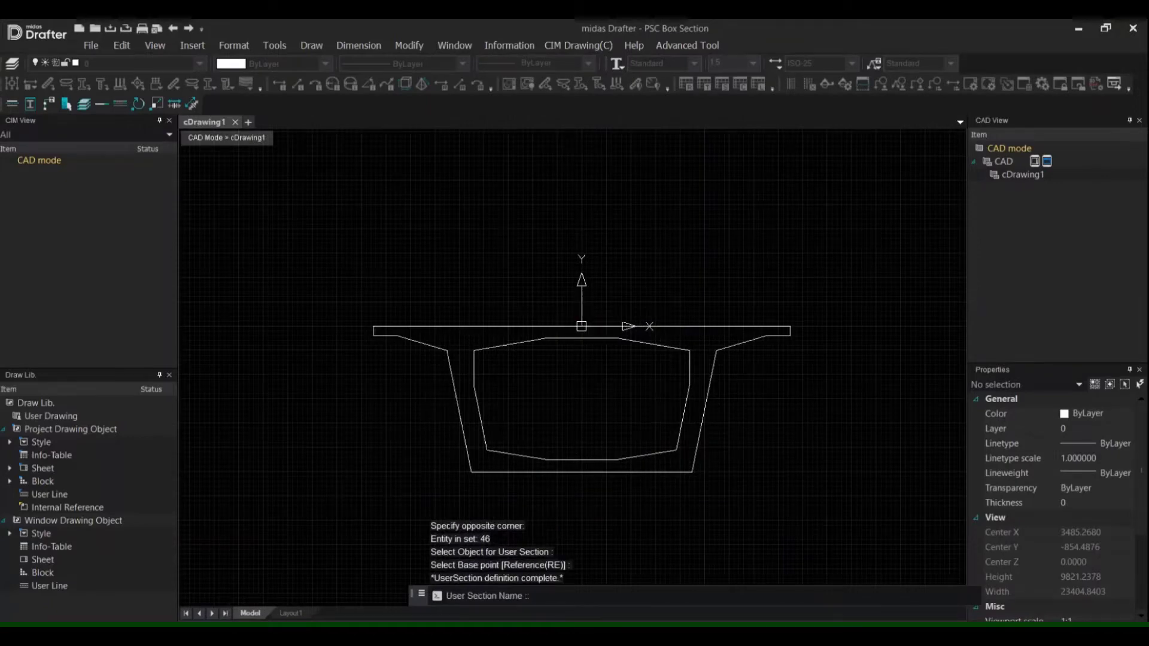
{"action": "key", "text": "Return"}
{"action": "key", "text": "Escape"}
Export the PSC Box user section as a DWG file named PSC Box sections in the Model 3 folder.
{"action": "left_click", "coordinate": [746, 387]}
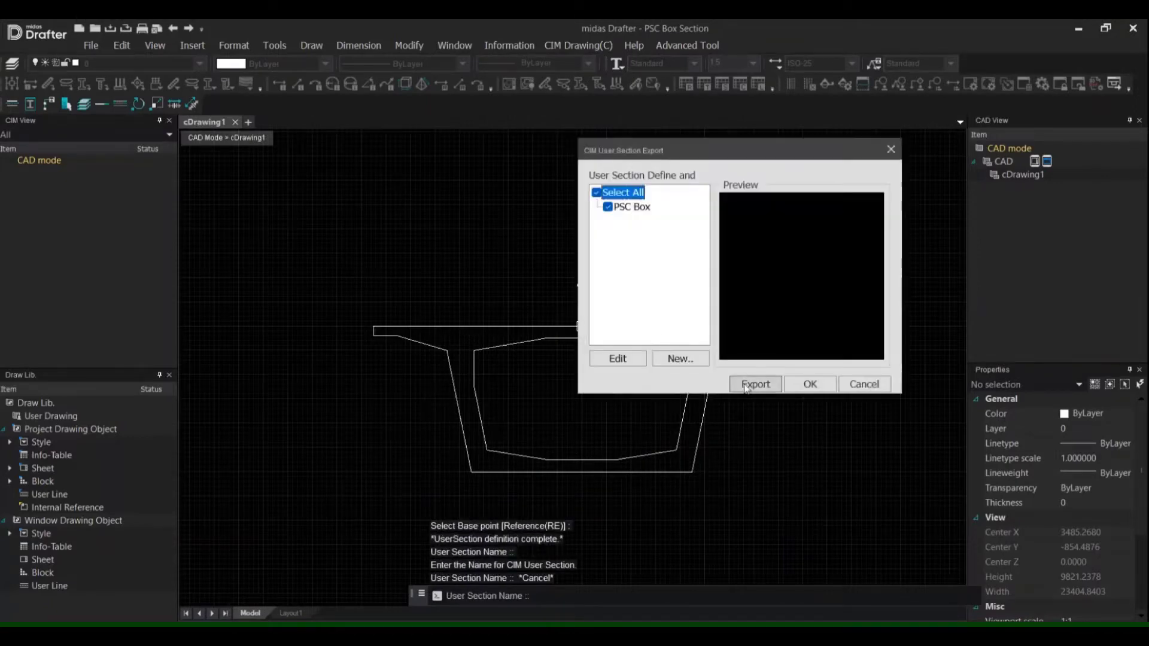
{"action": "type", "text": "PSC Box sections"}
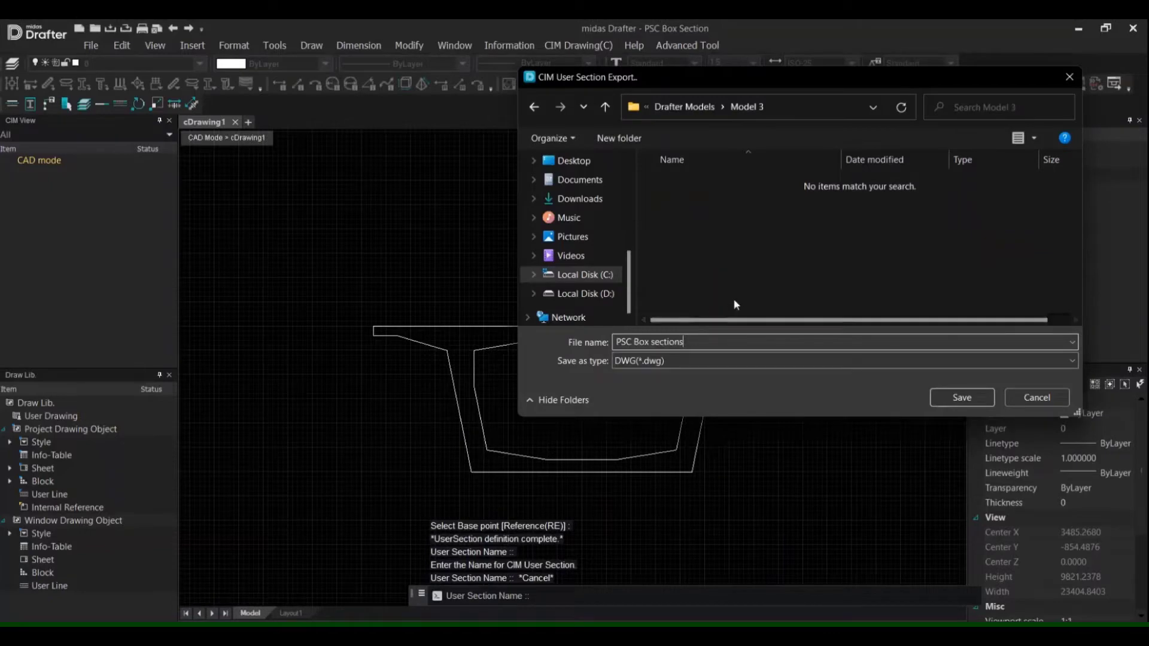
{"action": "left_click", "coordinate": [961, 397]}
{"action": "left_click", "coordinate": [811, 386]}
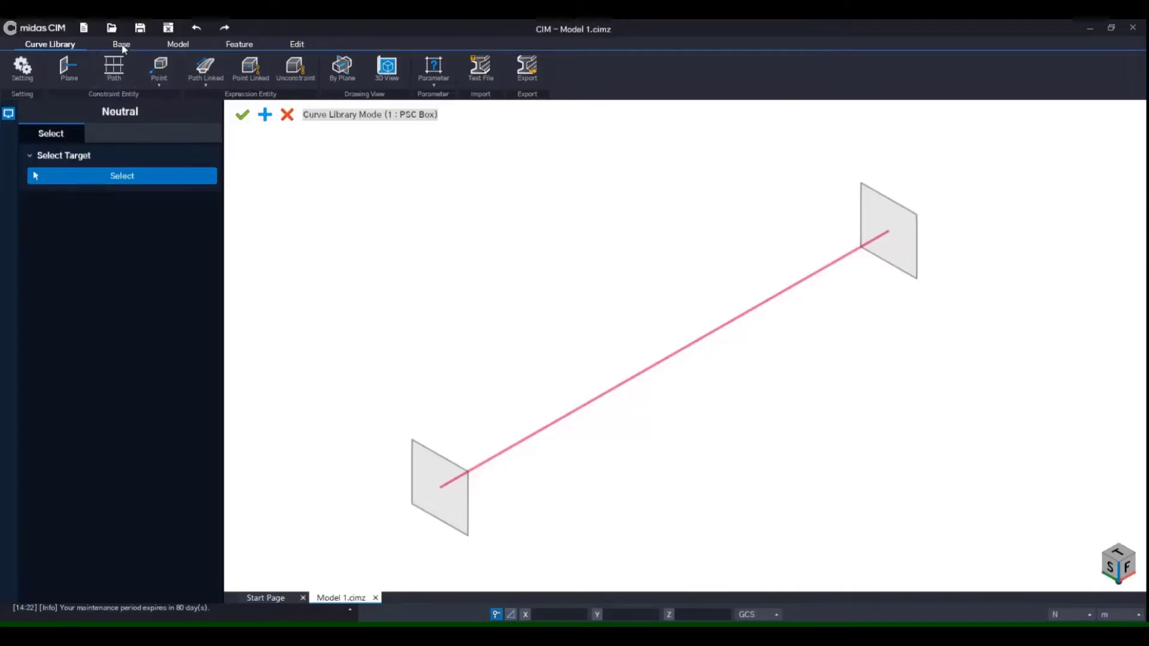
In midas CIM, import PSC Box sections.dwg as a concrete user section, using only the PSC Box layer and excluding layer 0.
{"action": "left_click", "coordinate": [120, 43]}
{"action": "left_click", "coordinate": [28, 88]}
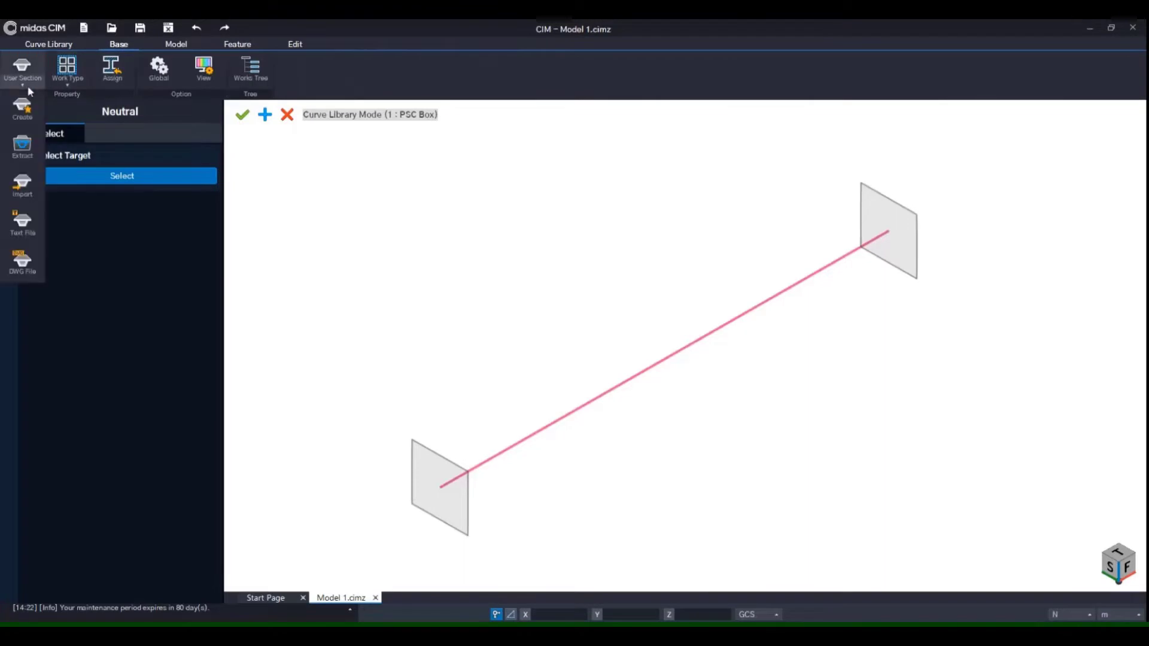
{"action": "left_click", "coordinate": [23, 257]}
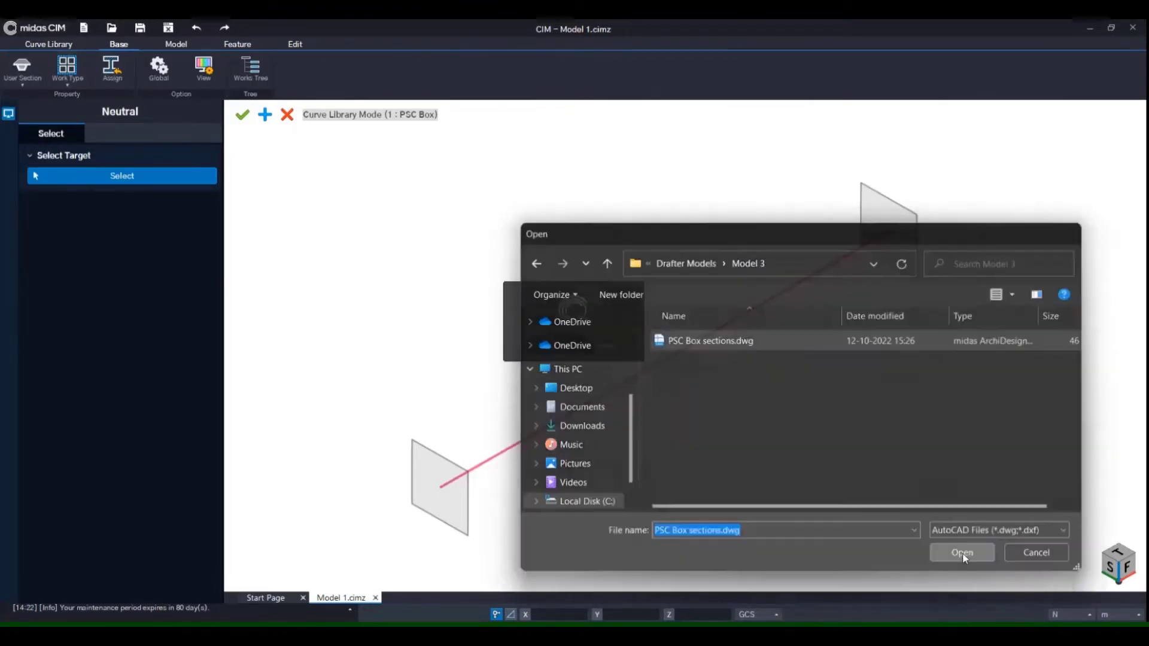
{"action": "left_click", "coordinate": [964, 554]}
{"action": "left_click", "coordinate": [68, 291]}
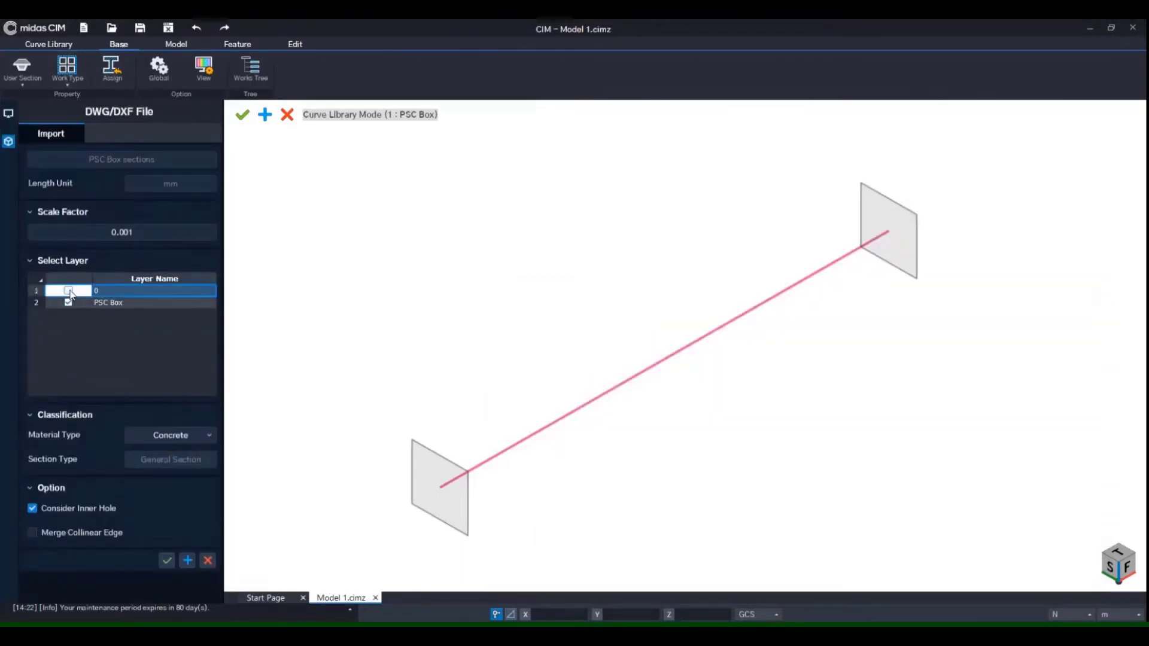
{"action": "left_click", "coordinate": [168, 562]}
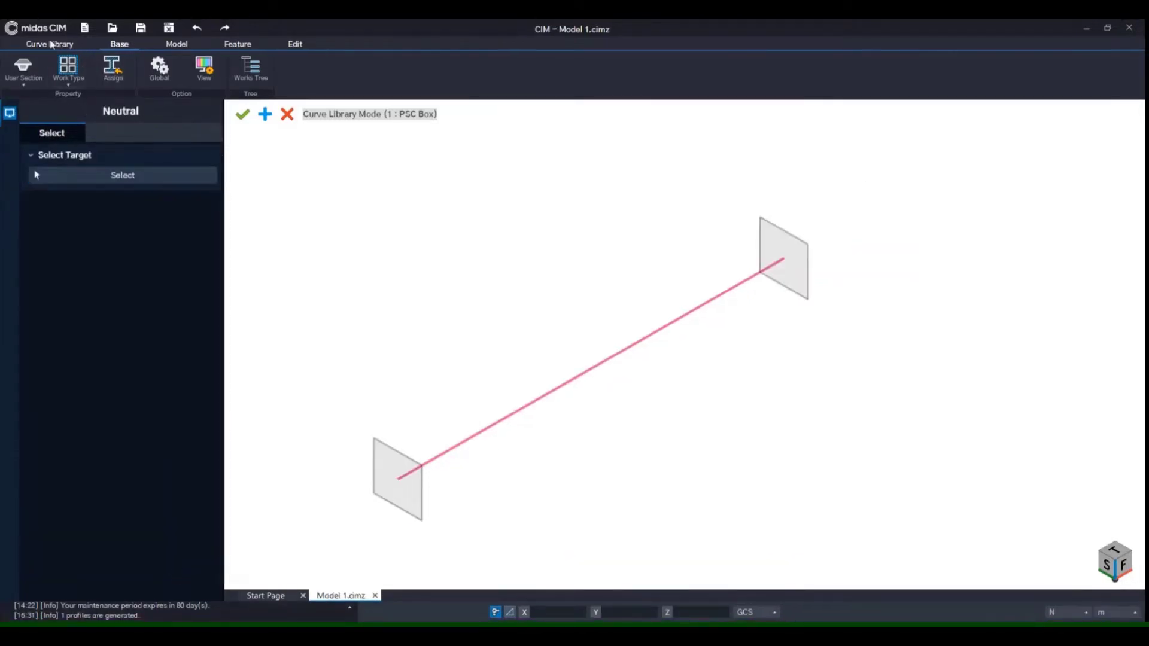
Create a main constraint path between the two end constraint planes with zero offsets.
{"action": "left_click", "coordinate": [50, 43]}
{"action": "left_click", "coordinate": [120, 73]}
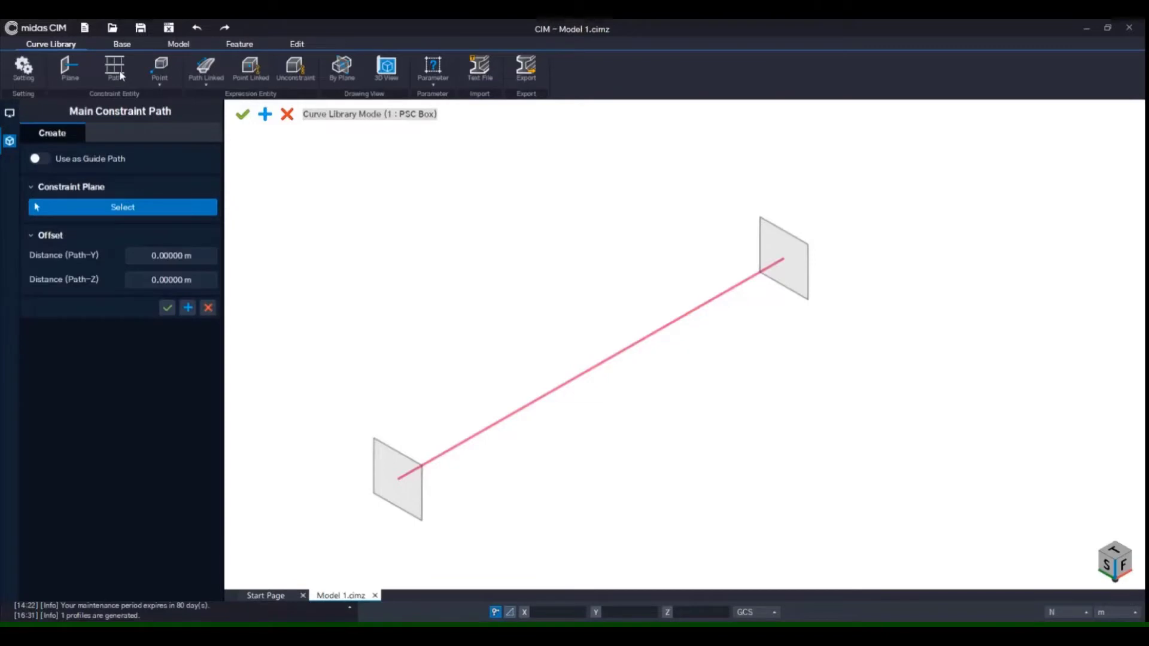
{"action": "left_click_drag", "start_coordinate": [339, 534], "coordinate": [877, 180]}
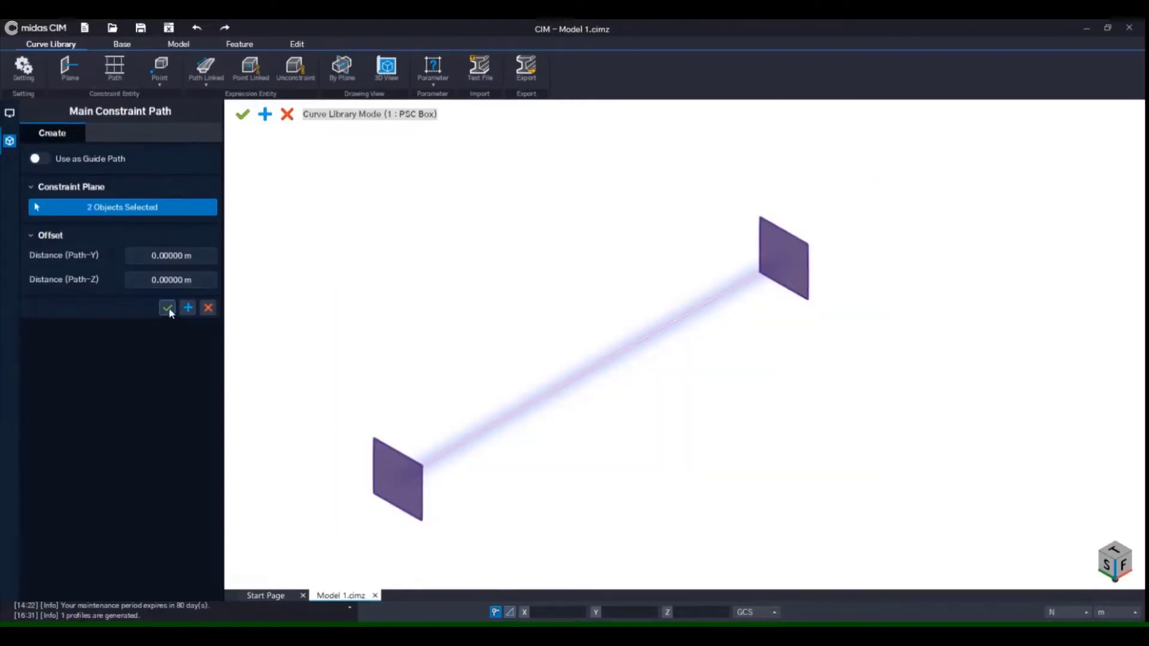
{"action": "left_click", "coordinate": [167, 307]}
Set up a path linked entity on the main constraint path and assign the concrete PSC Box section to it.
{"action": "left_click", "coordinate": [208, 86]}
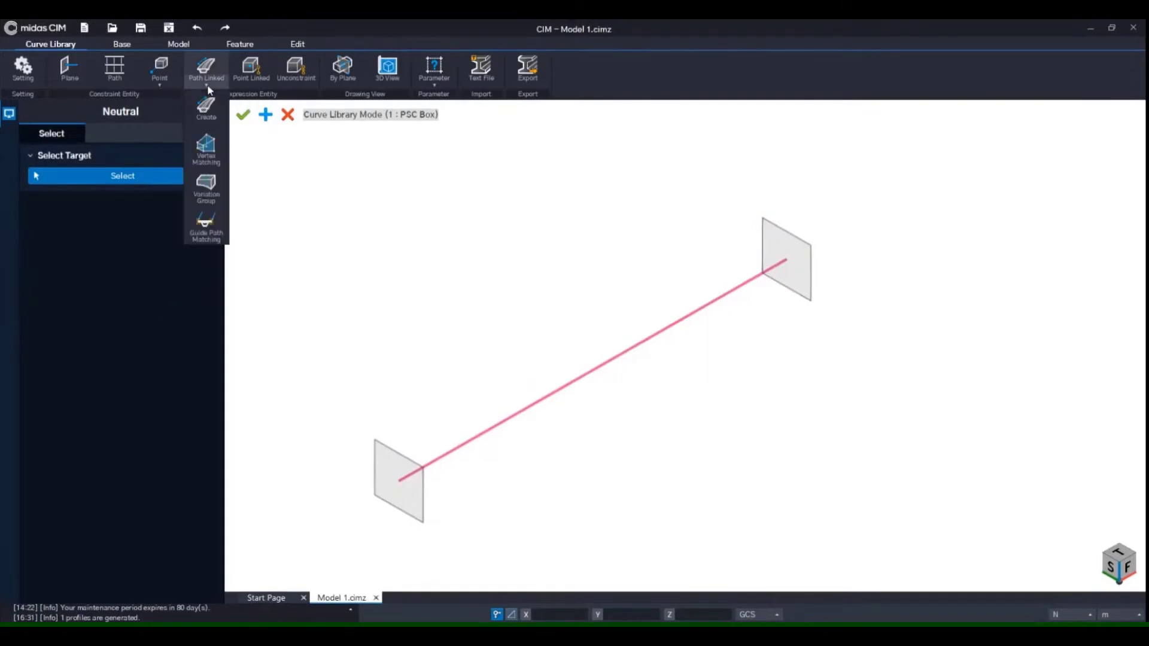
{"action": "left_click", "coordinate": [205, 108]}
{"action": "left_click", "coordinate": [33, 215]}
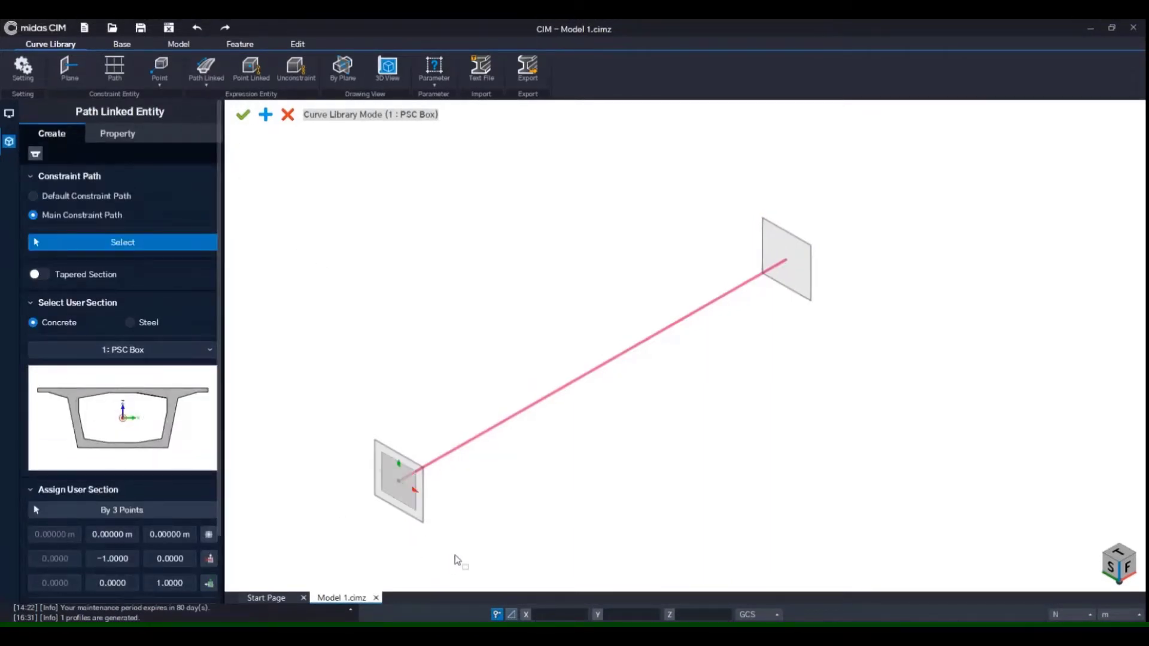
{"action": "left_click_drag", "start_coordinate": [493, 562], "coordinate": [443, 343]}
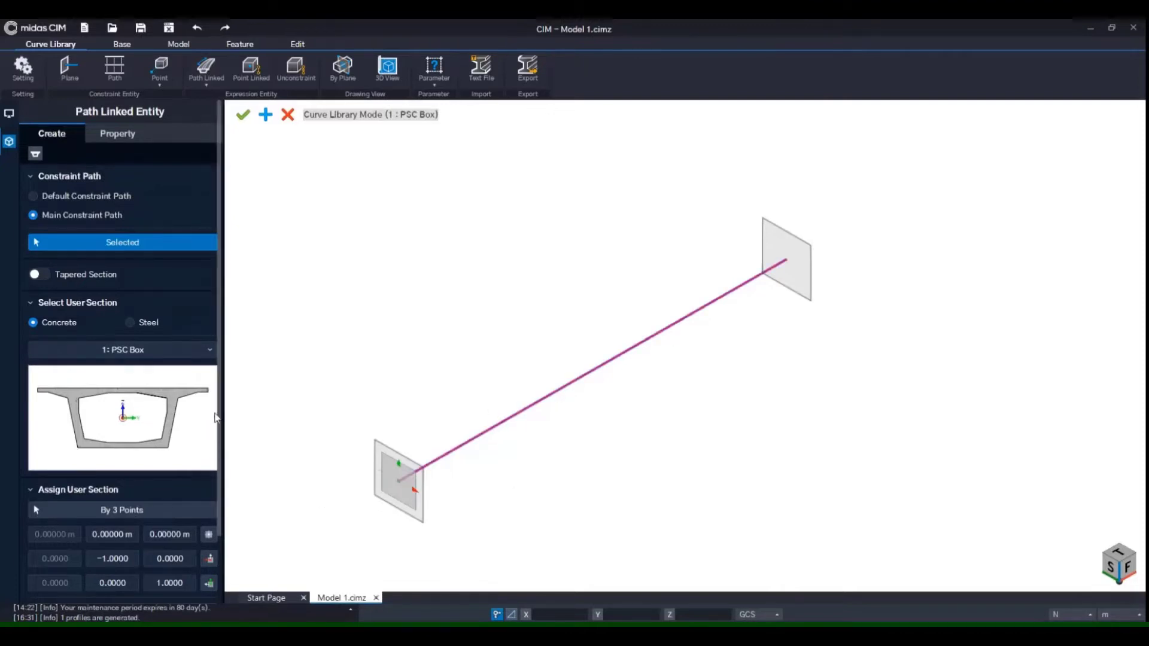
{"action": "scroll", "coordinate": [218, 435], "scroll_direction": "down", "scroll_amount": 2}
{"action": "left_click", "coordinate": [201, 283]}
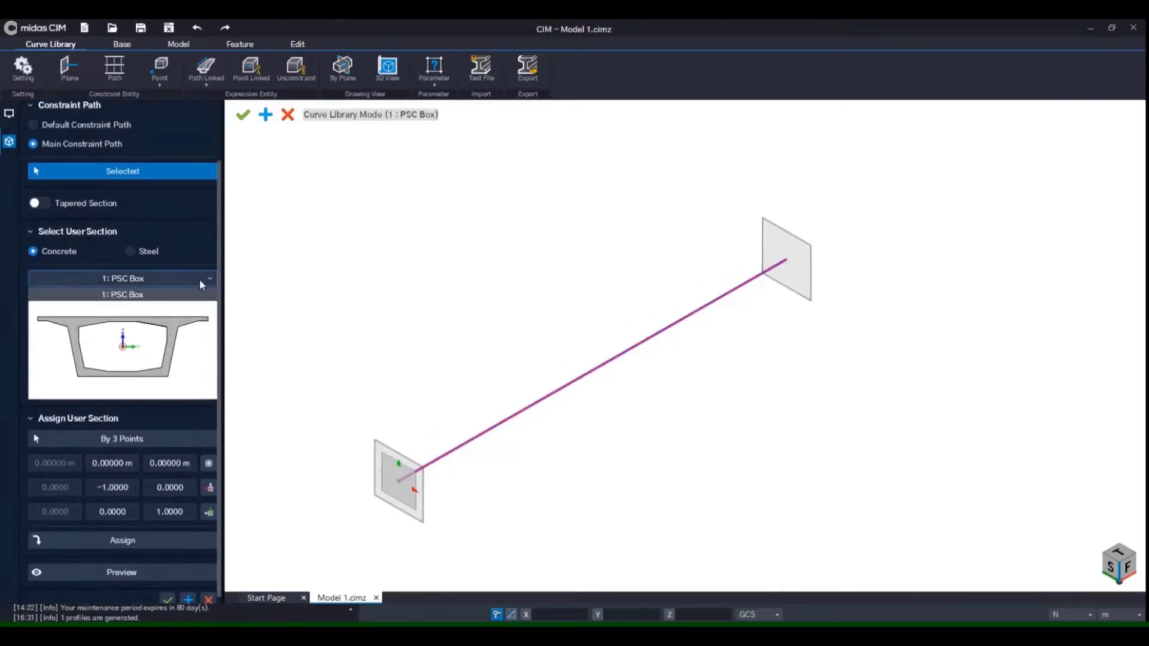
{"action": "left_click", "coordinate": [181, 541]}
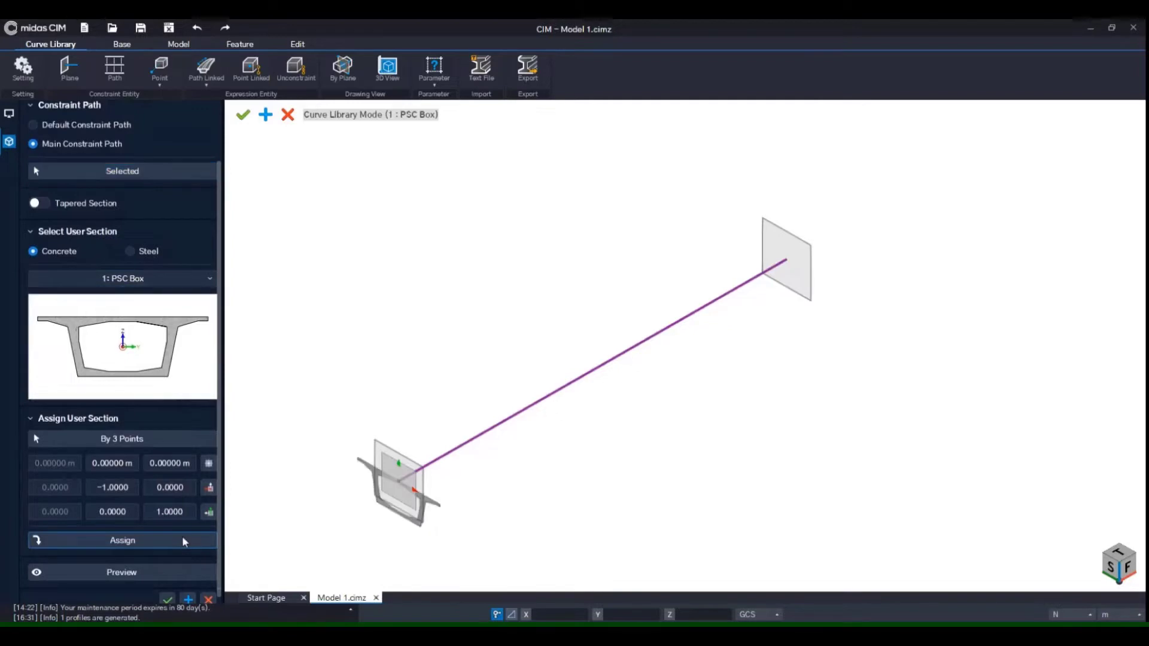
Preview the box girder along the path, create the path linked entity and close the command.
{"action": "left_click", "coordinate": [162, 577]}
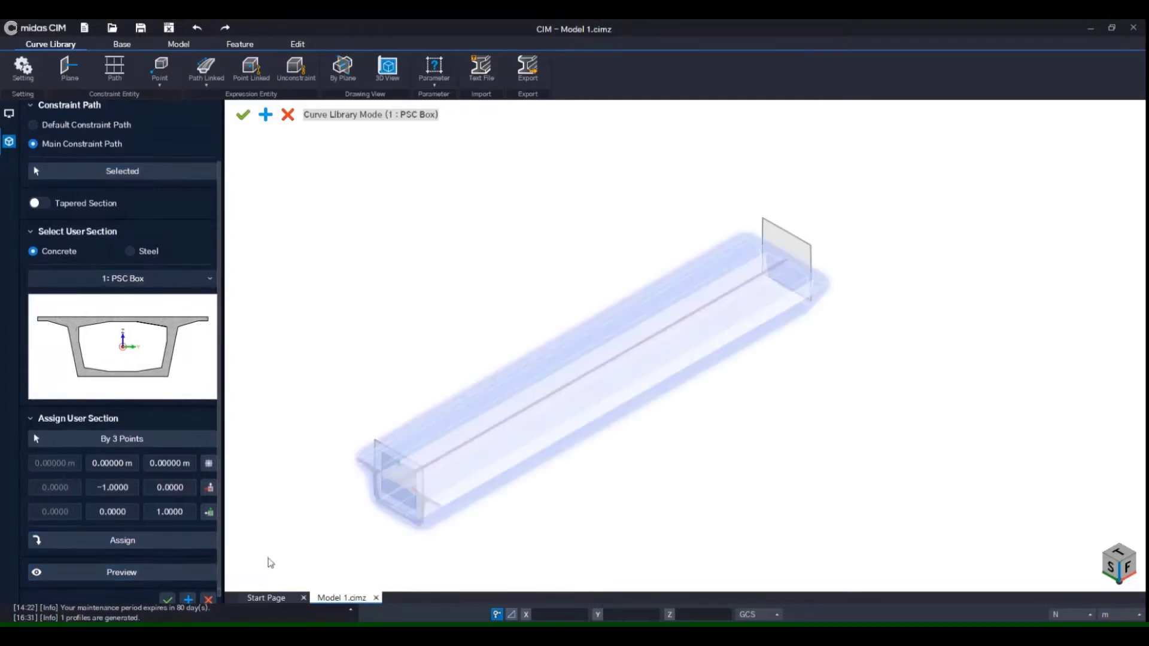
{"action": "middle_click_drag", "start_coordinate": [483, 506], "coordinate": [514, 454]}
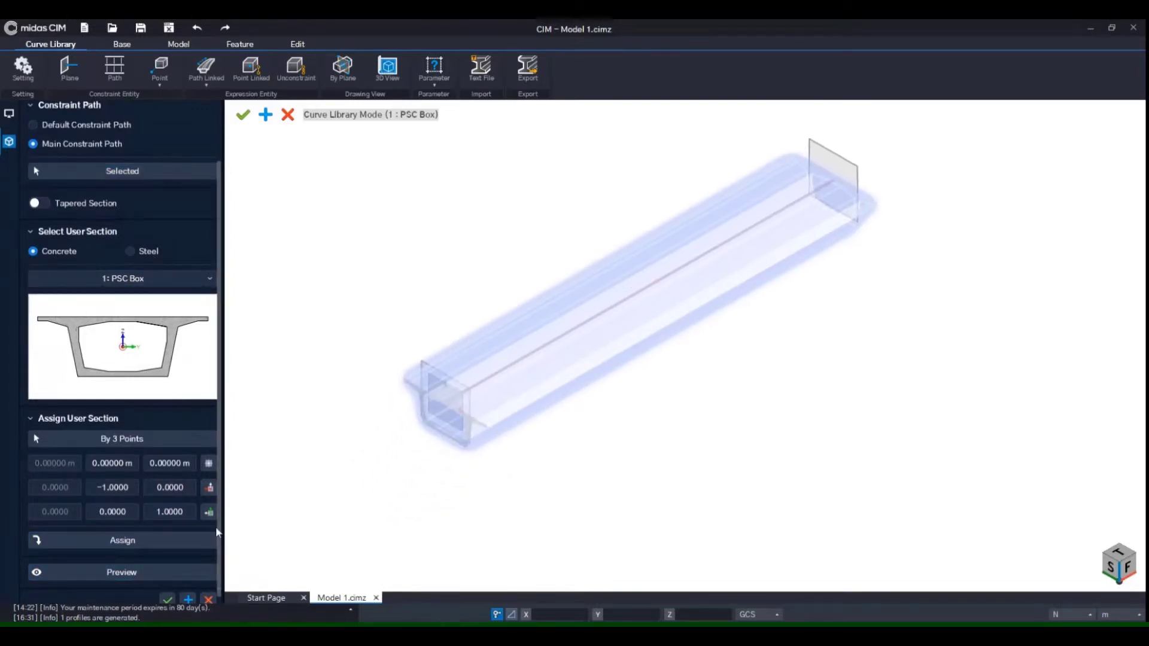
{"action": "scroll", "coordinate": [217, 569], "scroll_direction": "down", "scroll_amount": 1}
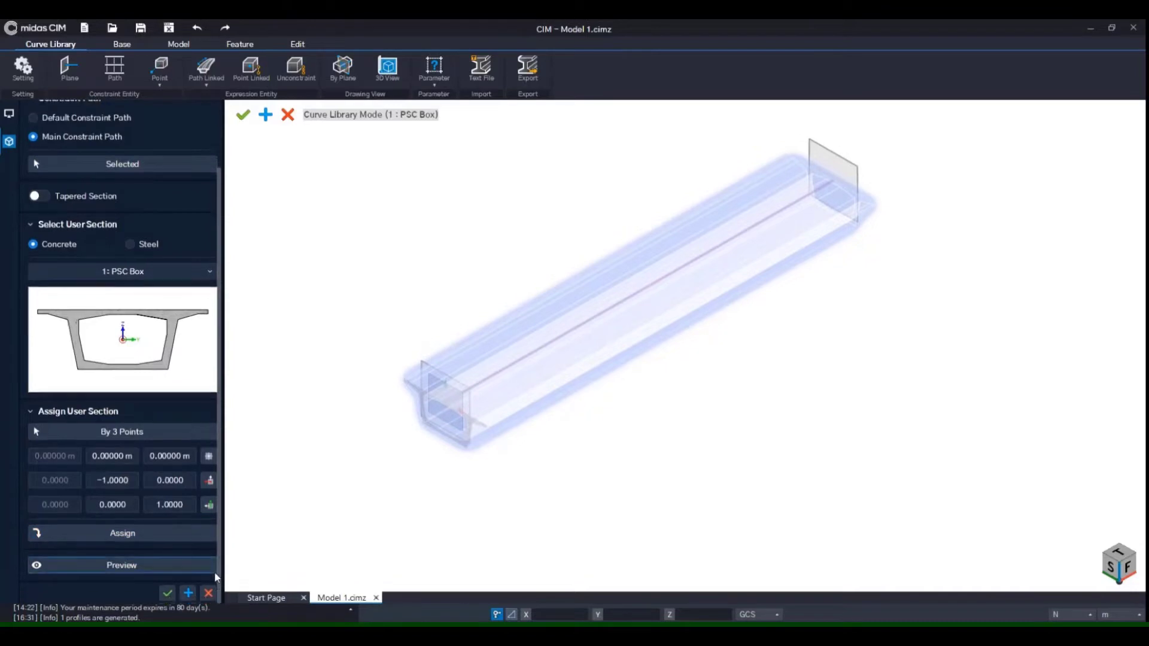
{"action": "left_click", "coordinate": [189, 594]}
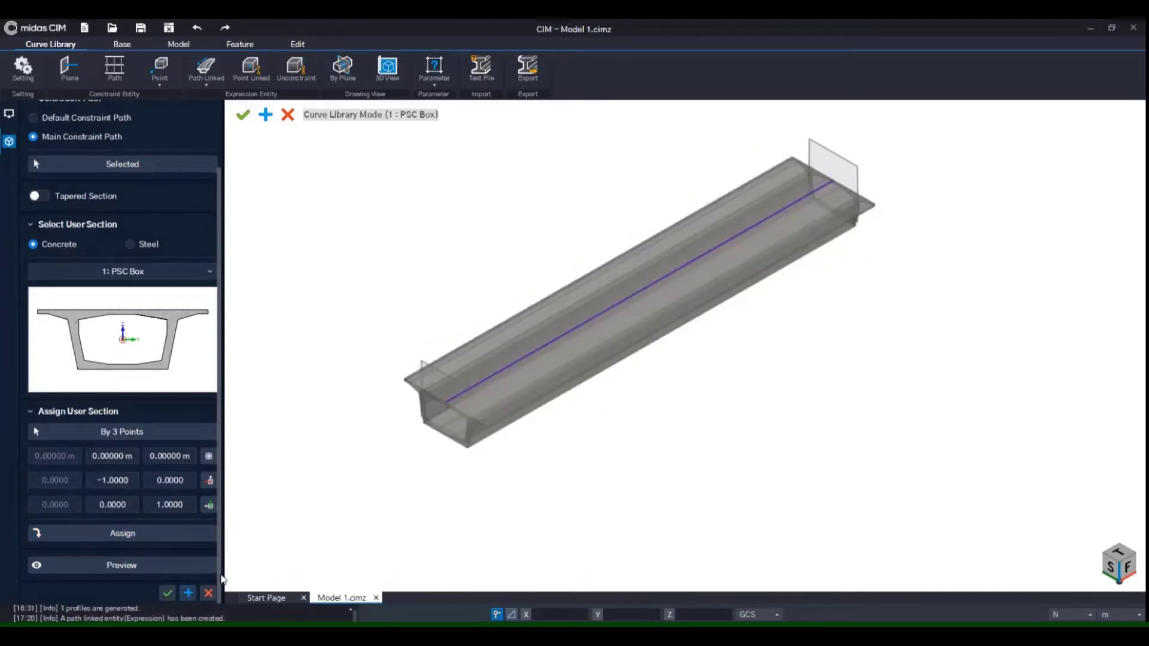
{"action": "scroll", "coordinate": [645, 413], "scroll_direction": "up", "scroll_amount": 1}
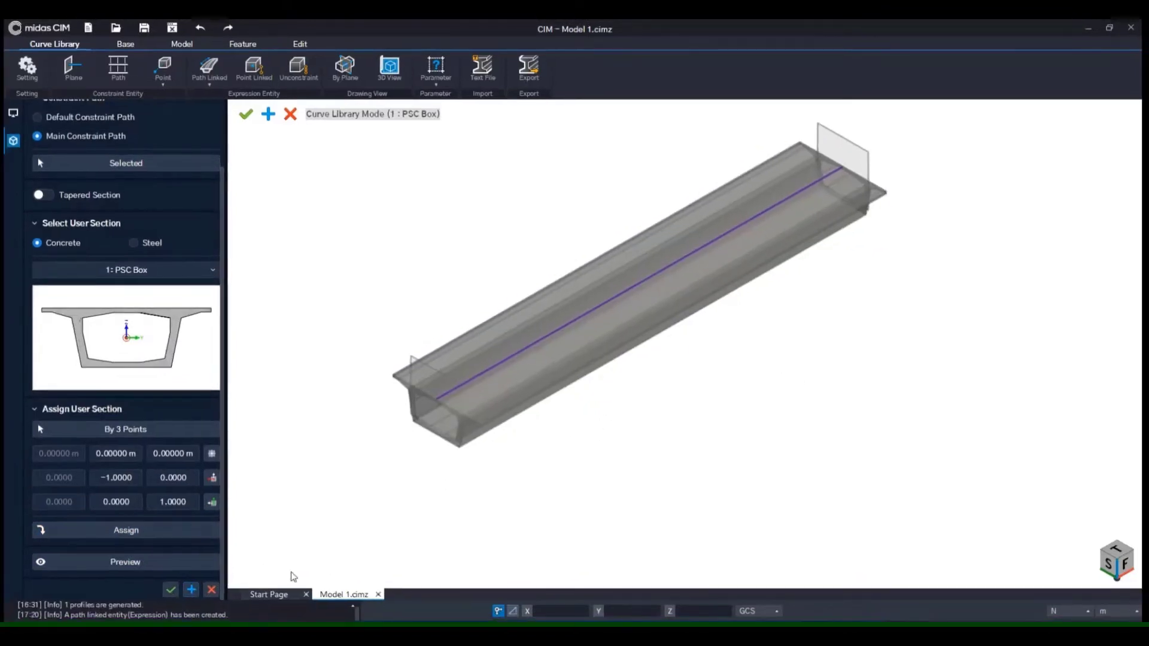
{"action": "left_click", "coordinate": [211, 590]}
Export the curve library as PSC Box.clbz in the Model 1 folder.
{"action": "left_click", "coordinate": [528, 67]}
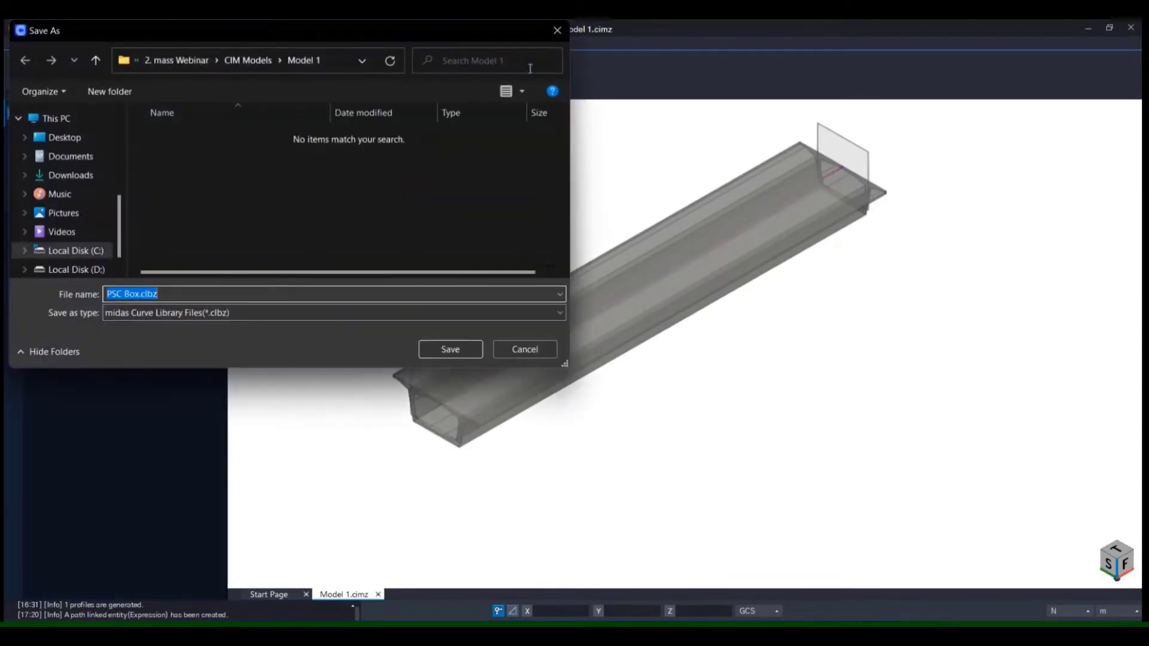
{"action": "left_click", "coordinate": [440, 352]}
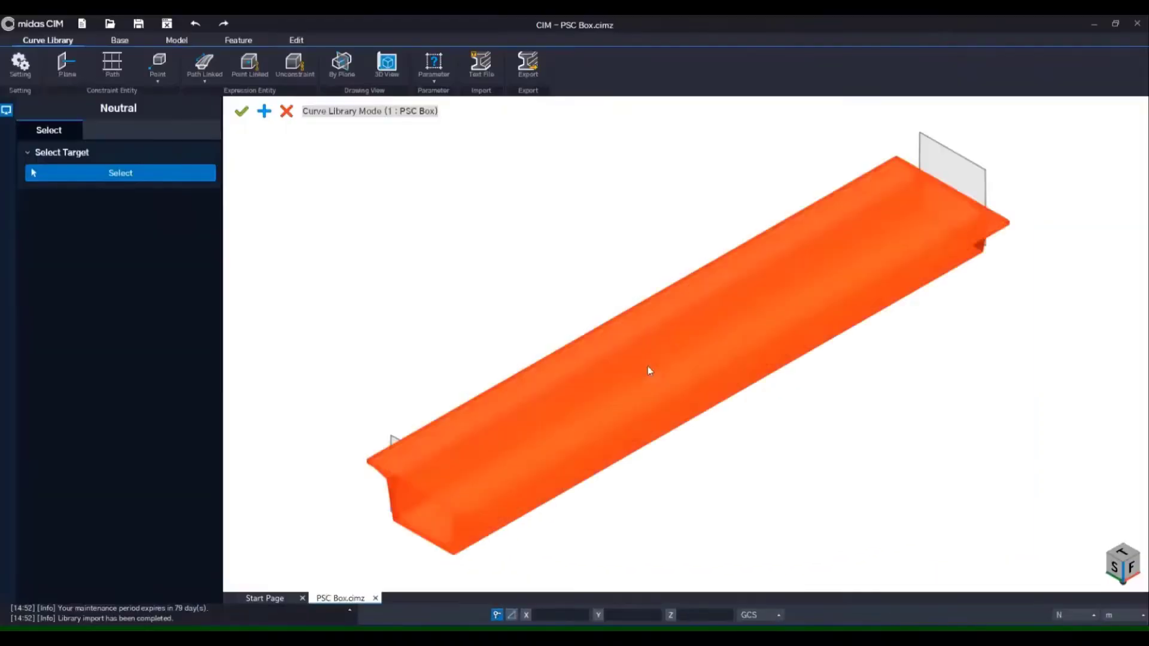
Enter Draw Rebar Mode with the box girder as target member and a draw plane at its near end.
{"action": "left_click", "coordinate": [252, 152]}
{"action": "left_click", "coordinate": [235, 190]}
{"action": "left_click", "coordinate": [155, 97]}
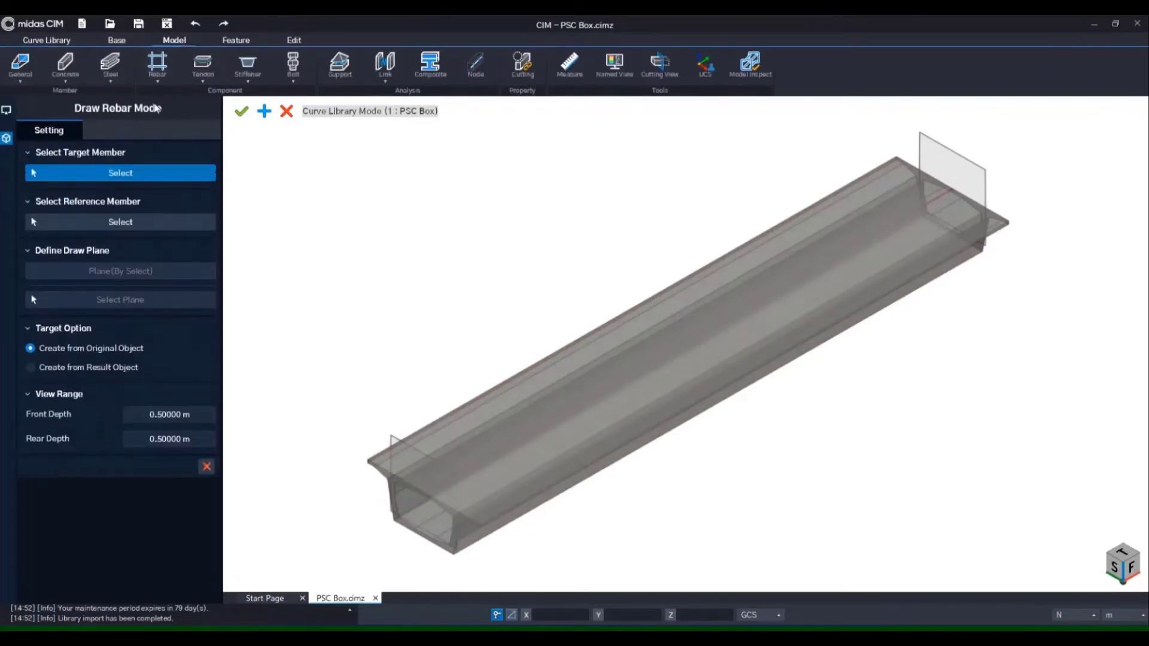
{"action": "left_click", "coordinate": [636, 294]}
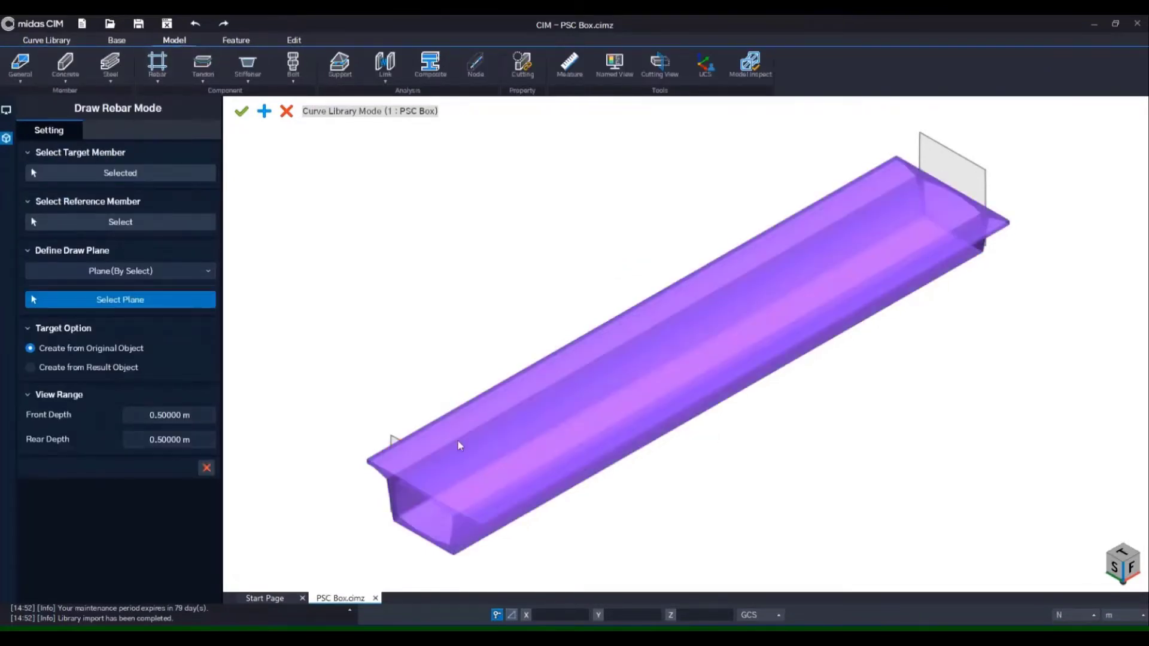
{"action": "left_click", "coordinate": [426, 485]}
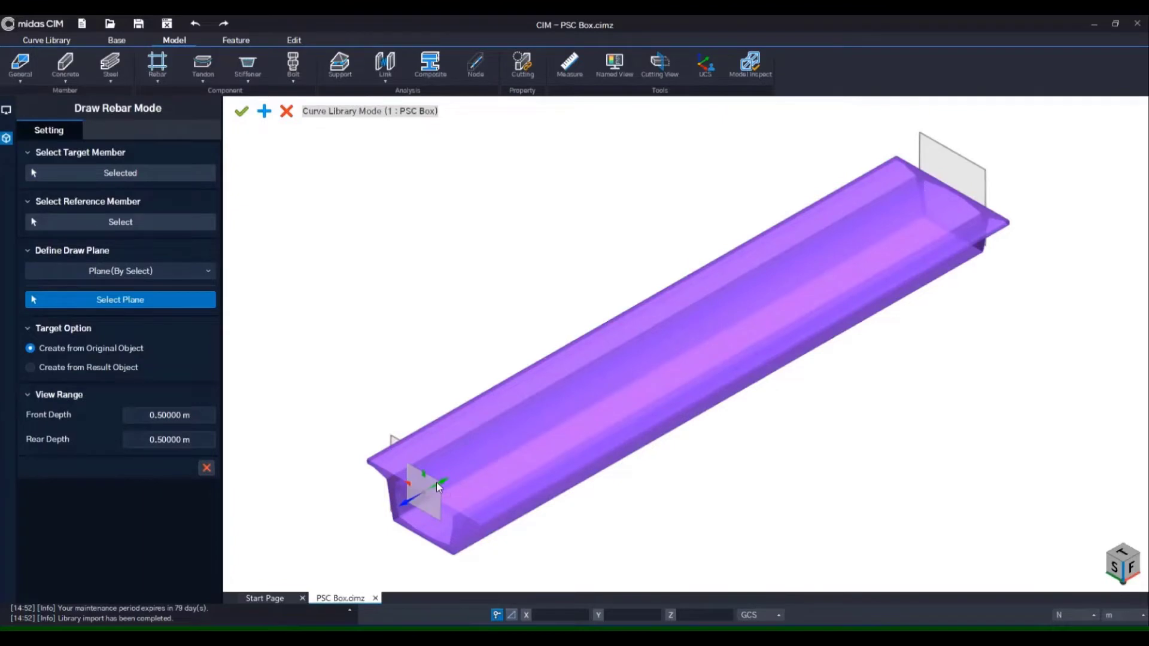
{"action": "left_click", "coordinate": [436, 483]}
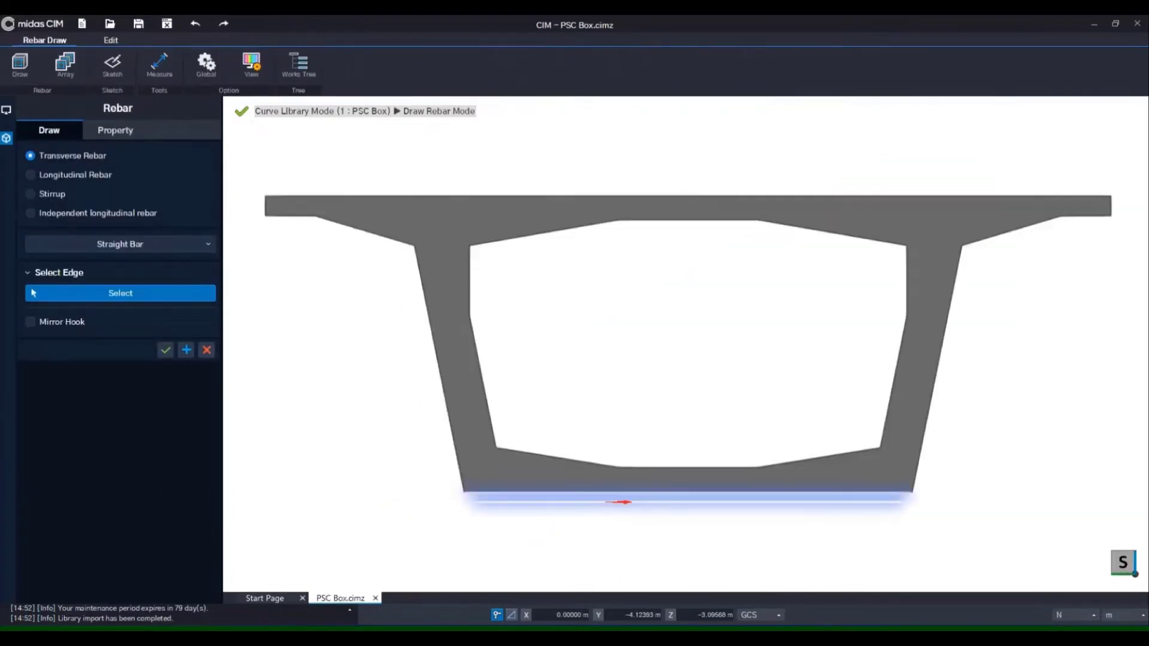
Set the transverse rebar's on-plane cover thickness to 50 mm, review its remaining properties and return to the drawing settings.
{"action": "left_click", "coordinate": [100, 136]}
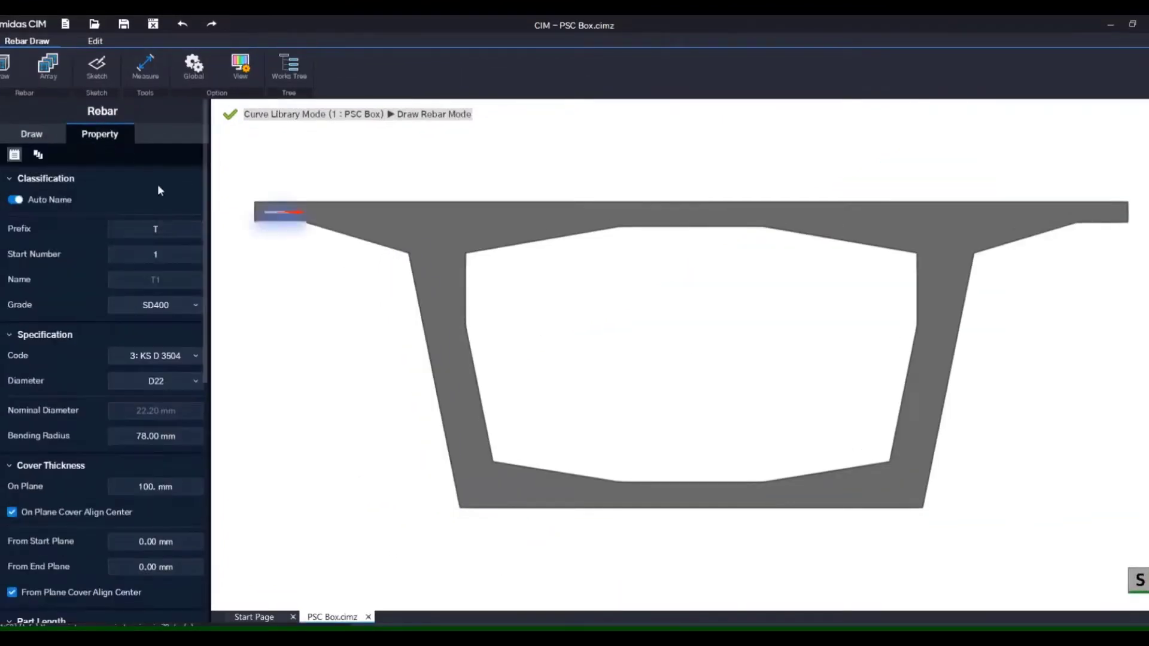
{"action": "scroll", "coordinate": [200, 300], "scroll_direction": "down", "scroll_amount": 3}
{"action": "left_click", "coordinate": [191, 297]}
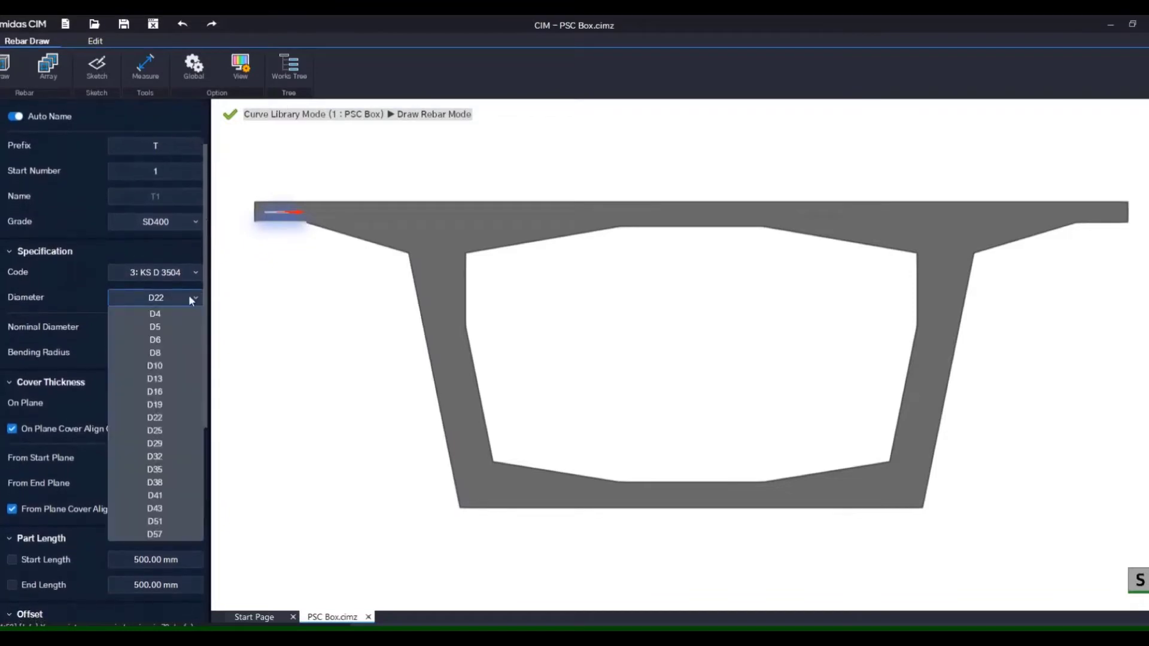
{"action": "left_click", "coordinate": [189, 297]}
{"action": "scroll", "coordinate": [184, 338], "scroll_direction": "down", "scroll_amount": 2}
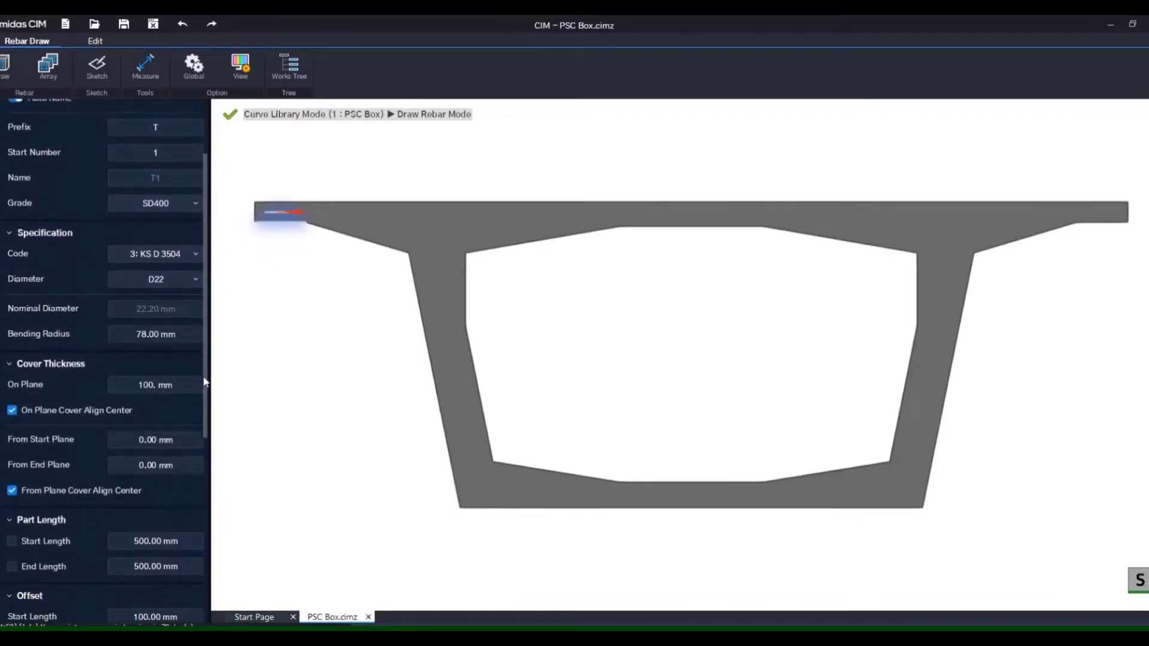
{"action": "left_click", "coordinate": [120, 330]}
{"action": "type", "text": "50"}
{"action": "key", "text": "Return"}
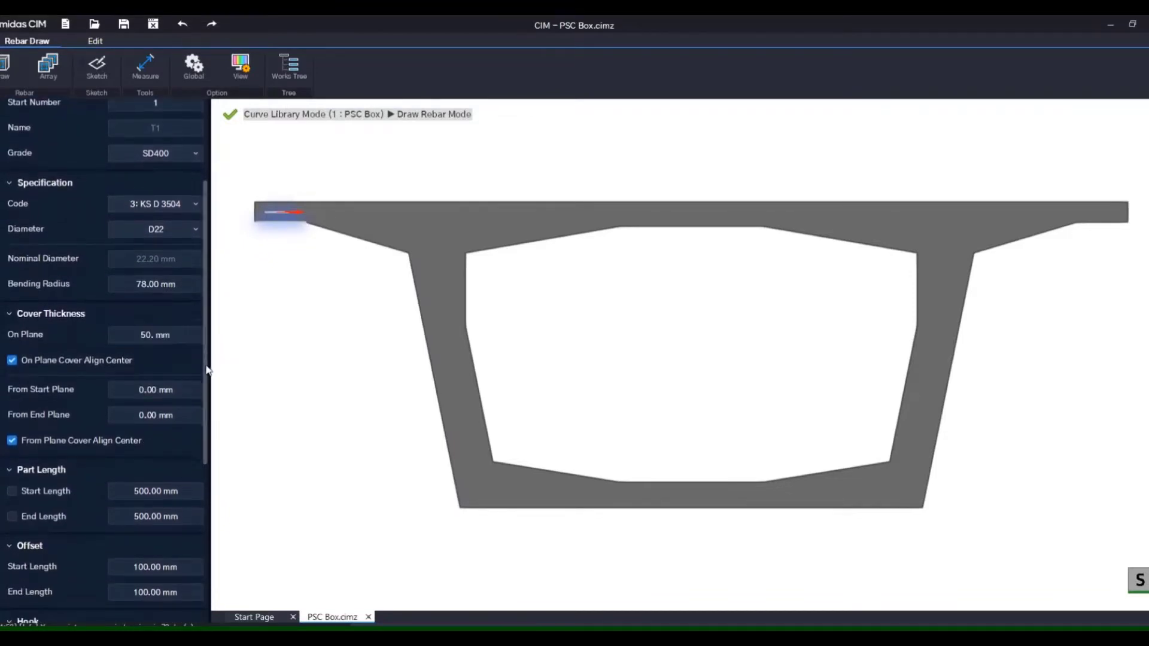
{"action": "scroll", "coordinate": [200, 419], "scroll_direction": "down", "scroll_amount": 5}
{"action": "left_click_drag", "start_coordinate": [200, 447], "coordinate": [219, 266]}
{"action": "left_click", "coordinate": [31, 134]}
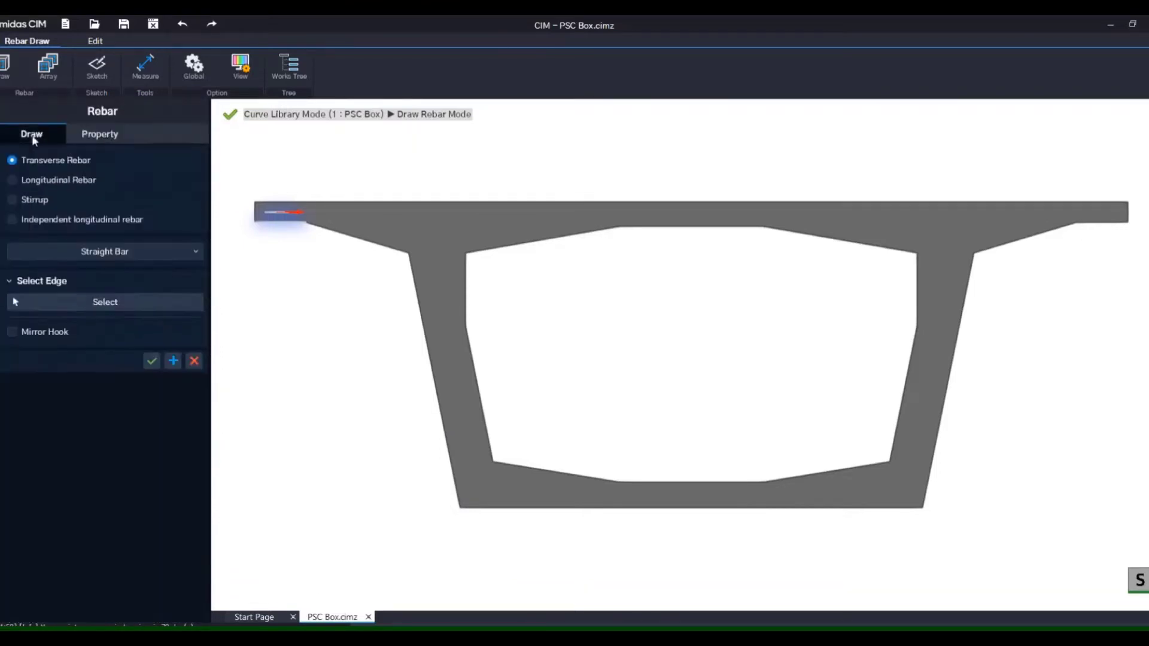
Draw a straight transverse rebar along the top slab's upper edge, then check the rebar properties and return to the drawing settings.
{"action": "left_click", "coordinate": [672, 204]}
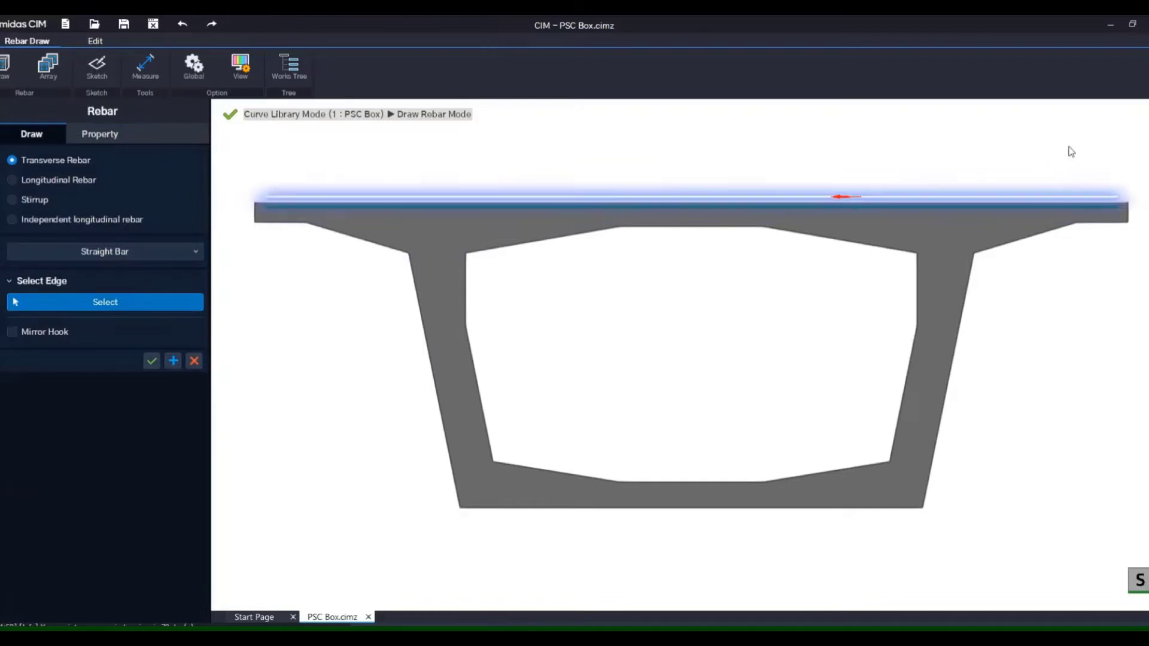
{"action": "left_click", "coordinate": [101, 136]}
{"action": "mouse_move", "coordinate": [210, 277]}
{"action": "left_mouse_down"}
{"action": "mouse_move", "coordinate": [201, 477]}
{"action": "mouse_move", "coordinate": [211, 488]}
{"action": "mouse_move", "coordinate": [208, 277]}
{"action": "left_mouse_up"}
{"action": "left_click", "coordinate": [43, 136]}
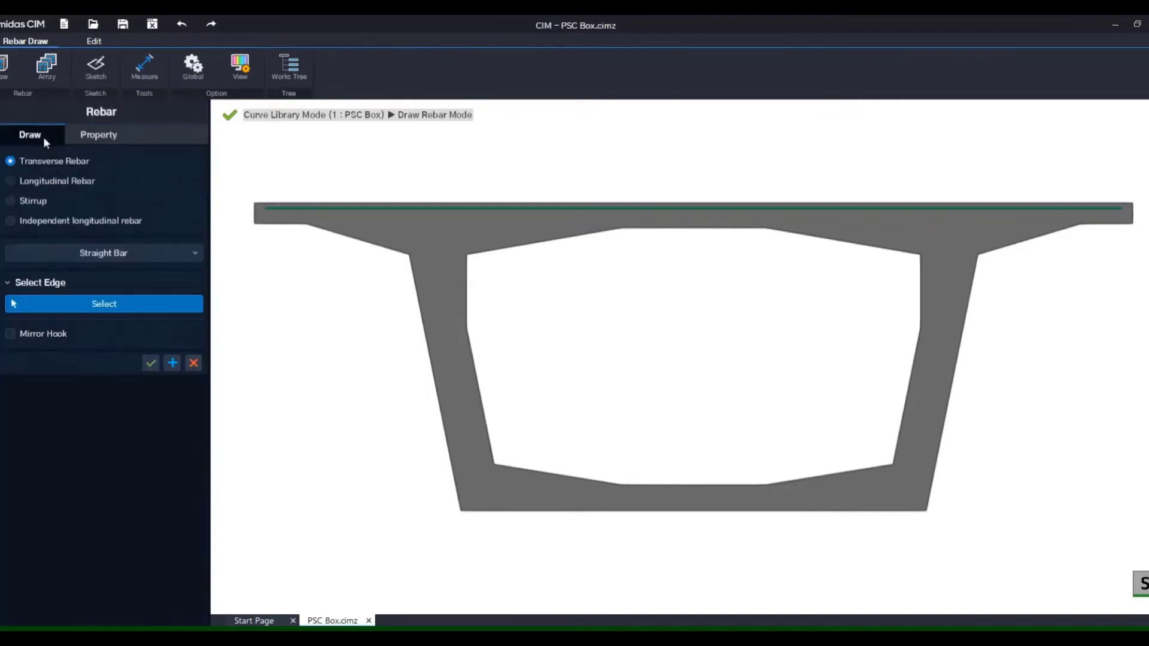
Draw a U-shaped transverse rebar with Select Member Edge along the outer web edges and the bottom slab's lower edge, ending partway up both webs.
{"action": "left_click", "coordinate": [103, 253]}
{"action": "left_click", "coordinate": [110, 333]}
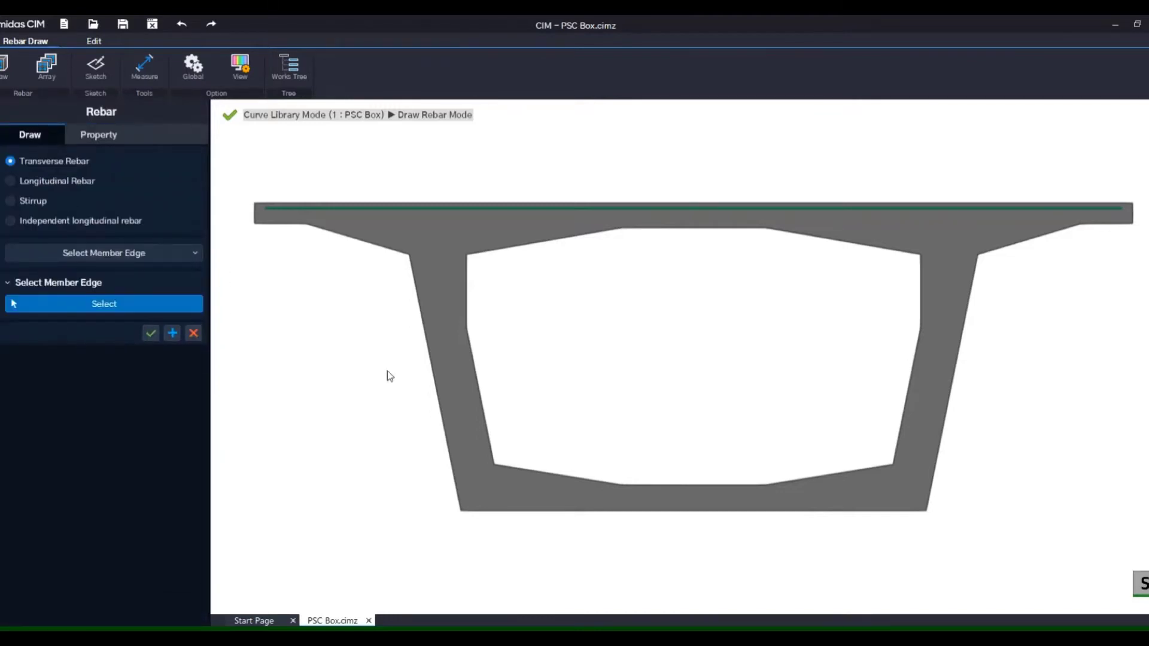
{"action": "left_click", "coordinate": [446, 405]}
{"action": "left_click", "coordinate": [775, 505]}
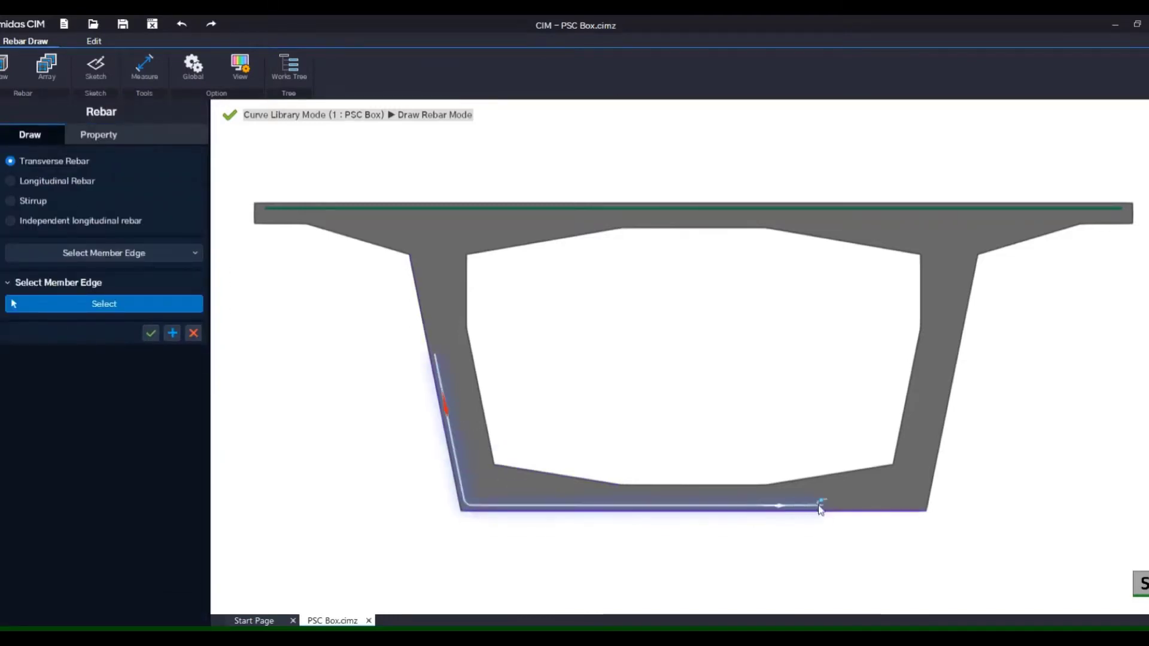
{"action": "left_click", "coordinate": [937, 484]}
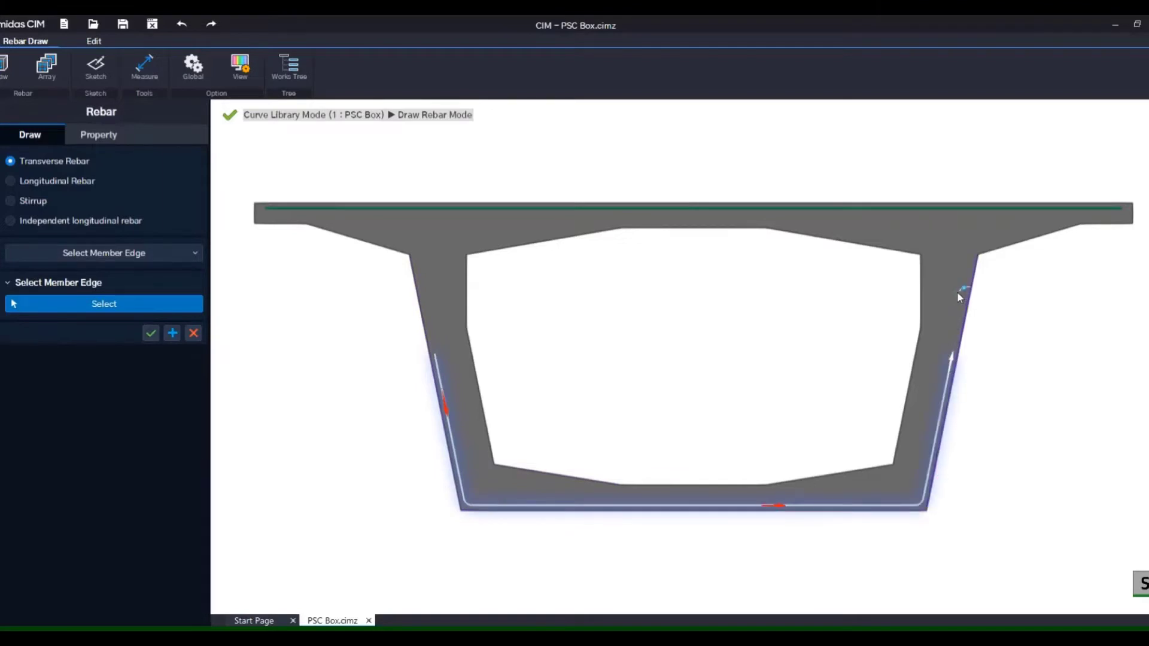
{"action": "left_click", "coordinate": [957, 293]}
{"action": "left_click", "coordinate": [172, 333]}
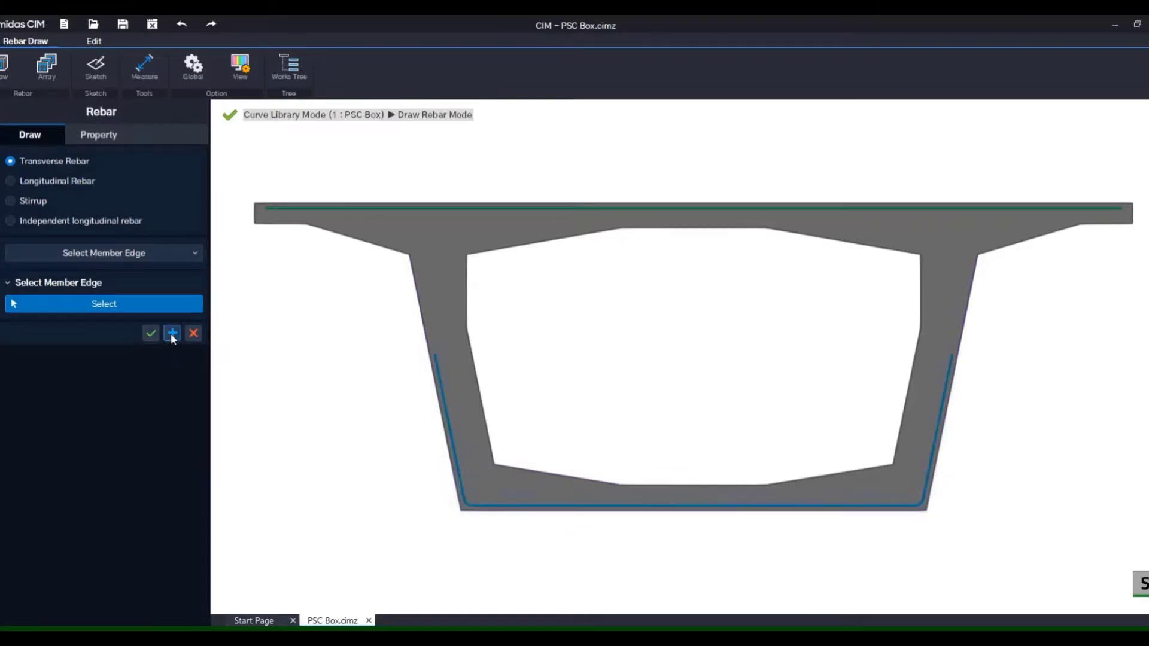
Switch to Longitudinal Rebar and set its diameter to D16 with an adjustable spacing of 250 mm.
{"action": "left_click", "coordinate": [10, 180]}
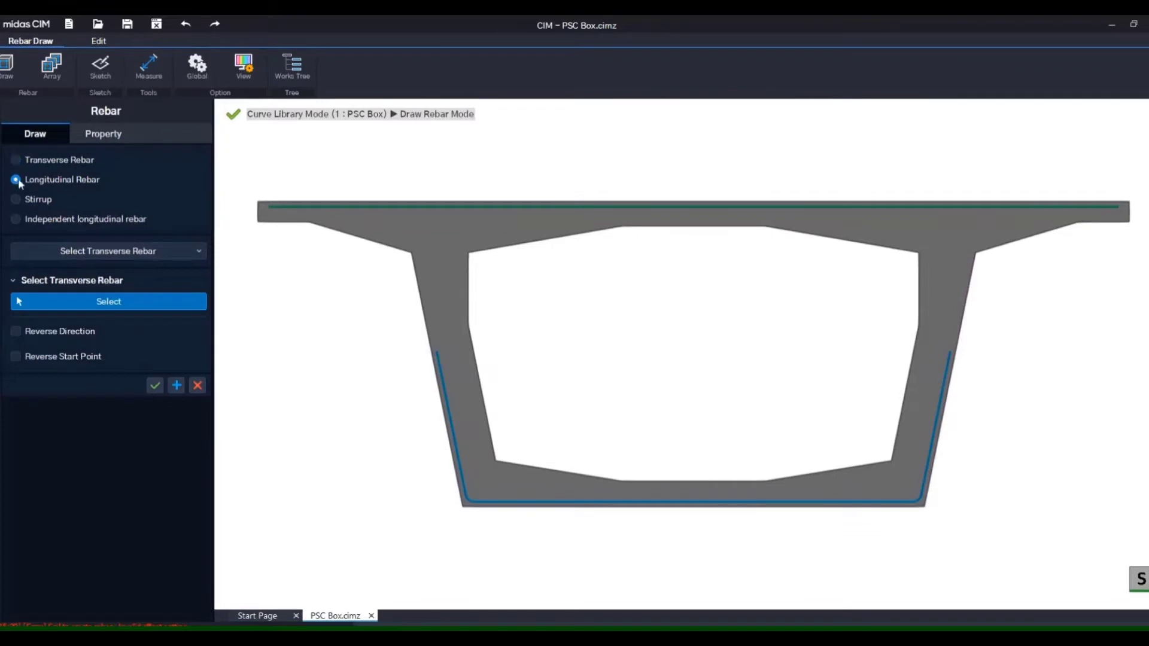
{"action": "left_click", "coordinate": [99, 134]}
{"action": "scroll", "coordinate": [195, 307], "scroll_direction": "down", "scroll_amount": 2}
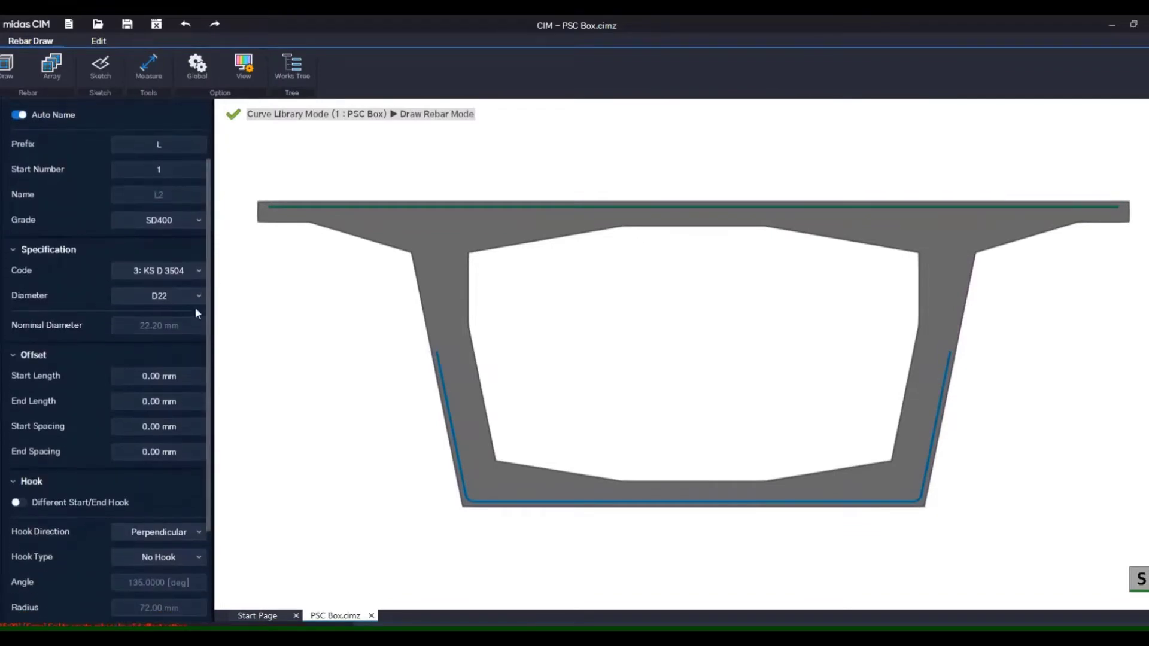
{"action": "left_click", "coordinate": [195, 299]}
{"action": "left_click", "coordinate": [174, 400]}
{"action": "left_click_drag", "start_coordinate": [207, 323], "coordinate": [211, 290]}
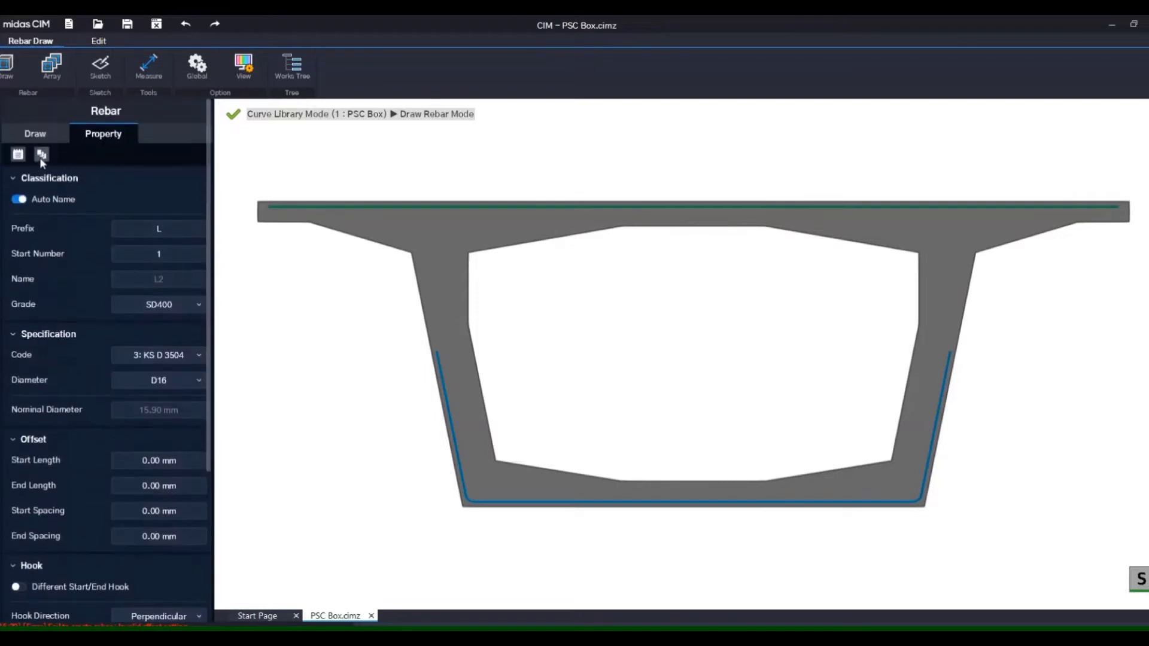
{"action": "left_click", "coordinate": [41, 156]}
{"action": "left_click", "coordinate": [102, 225]}
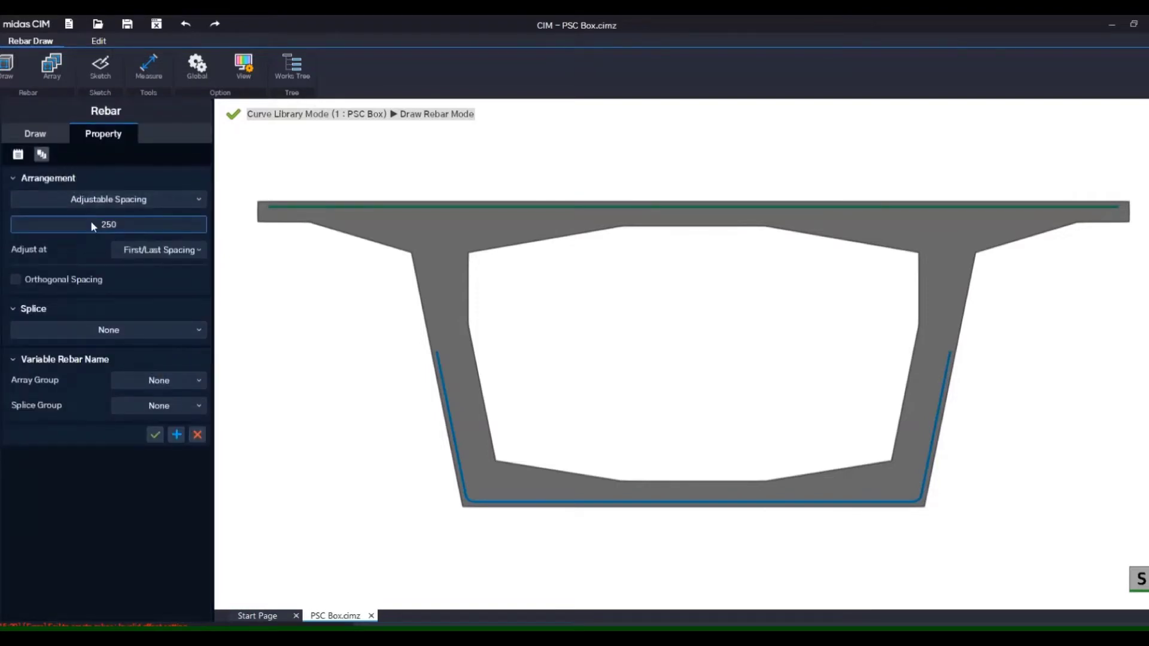
{"action": "left_click", "coordinate": [34, 134]}
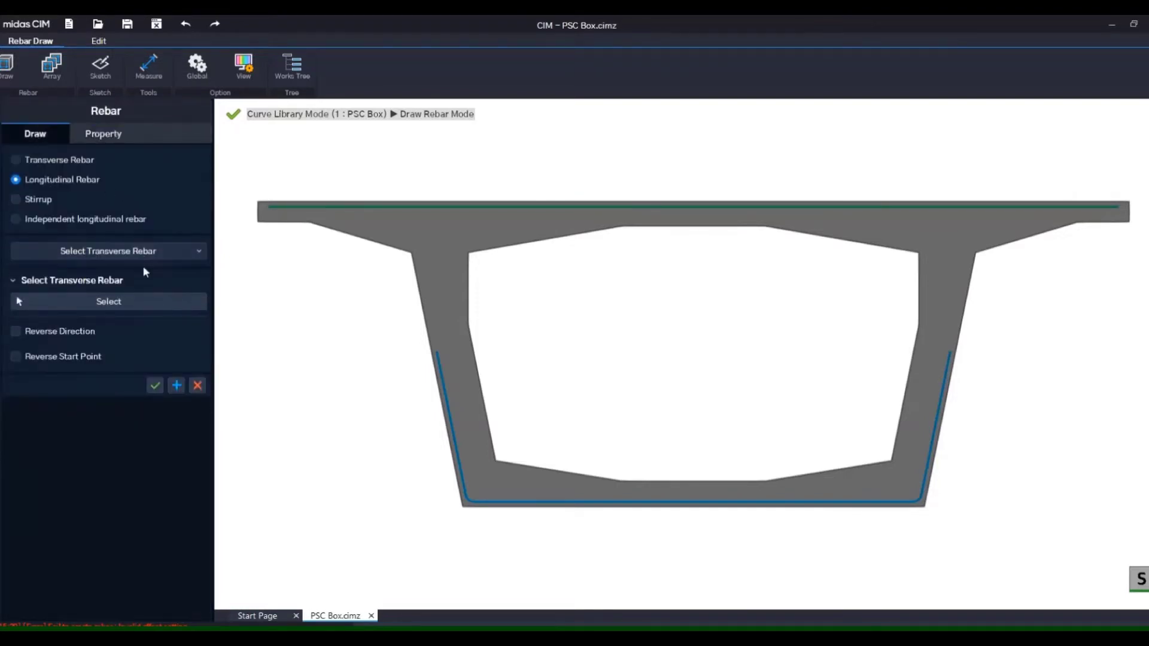
Create the longitudinal rebars along the top slab's transverse rebar with Reverse Direction enabled.
{"action": "left_click", "coordinate": [173, 301]}
{"action": "left_click", "coordinate": [590, 210]}
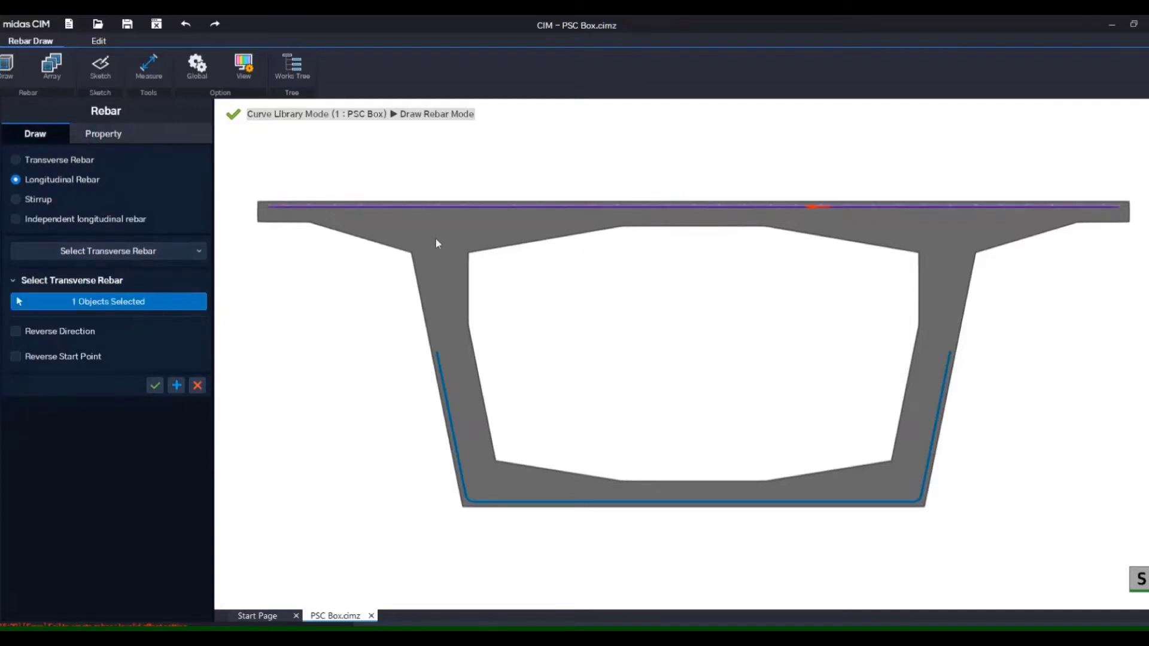
{"action": "left_click", "coordinate": [16, 331]}
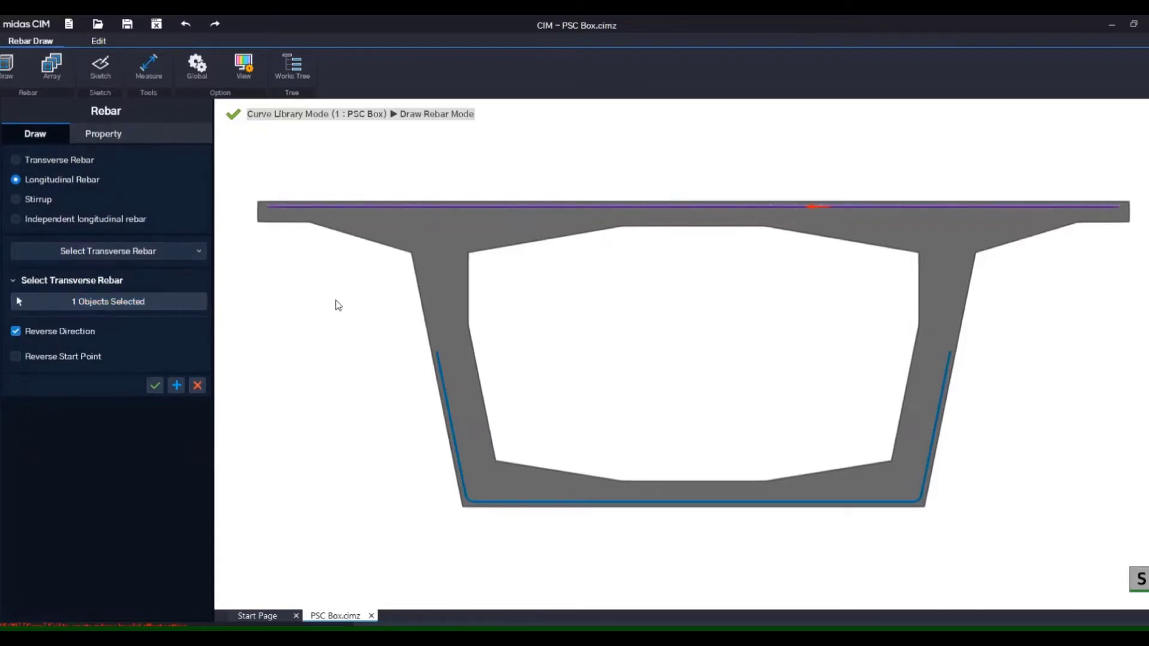
{"action": "left_click", "coordinate": [177, 386]}
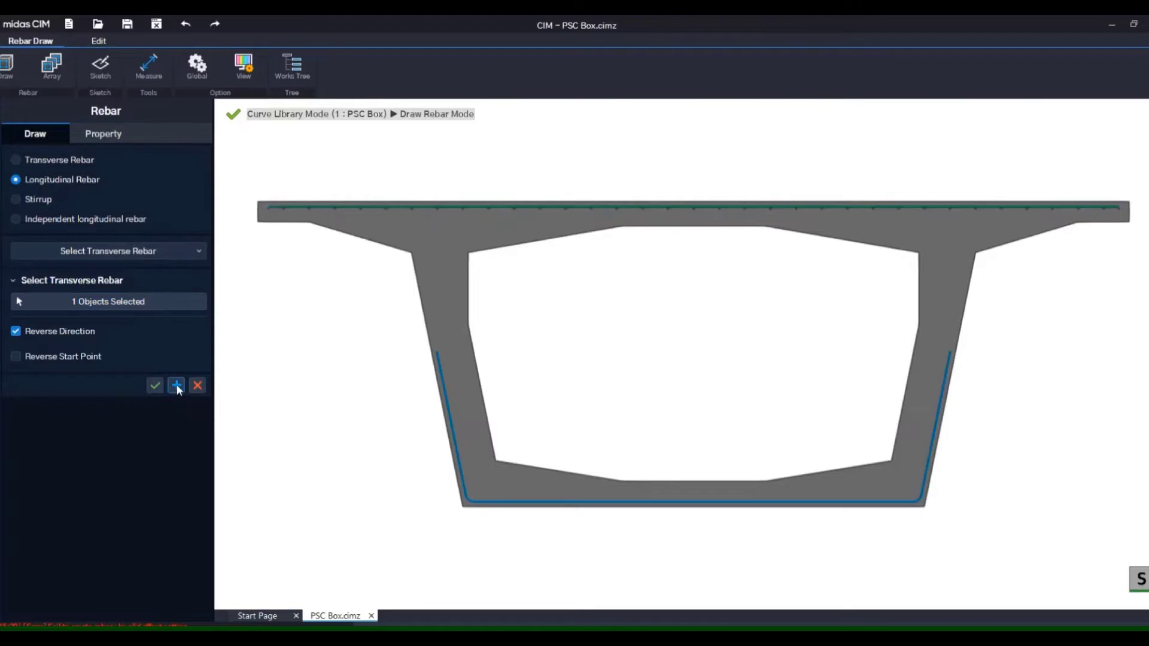
Set the next longitudinal rebar's diameter to D22 and its adjustable spacing to 220 mm.
{"action": "left_click", "coordinate": [95, 139]}
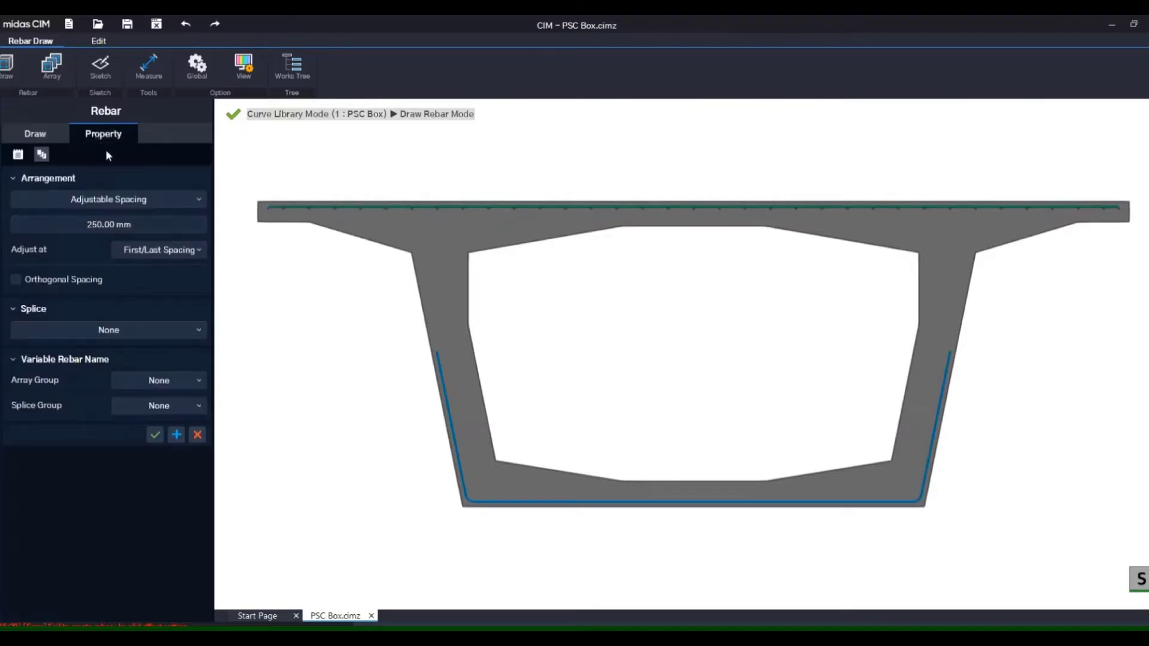
{"action": "left_click", "coordinate": [18, 154]}
{"action": "left_click", "coordinate": [188, 387]}
{"action": "left_click", "coordinate": [174, 488]}
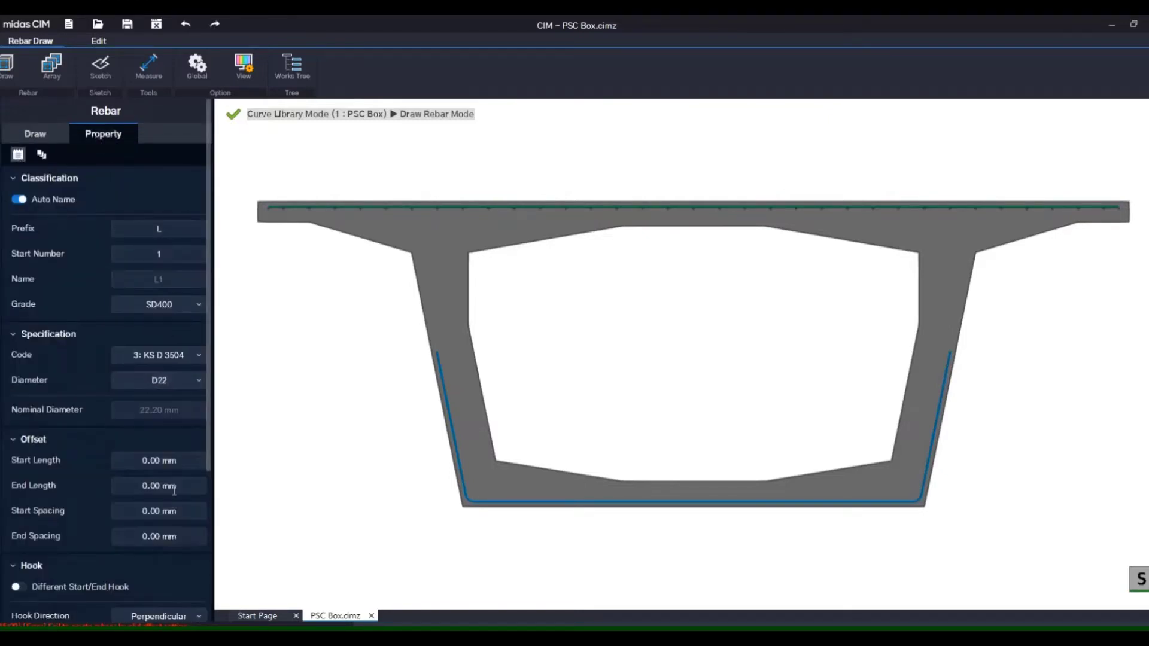
{"action": "left_click_drag", "start_coordinate": [209, 436], "coordinate": [198, 587]}
{"action": "scroll", "coordinate": [191, 479], "scroll_direction": "up", "scroll_amount": 10}
{"action": "left_click", "coordinate": [41, 154]}
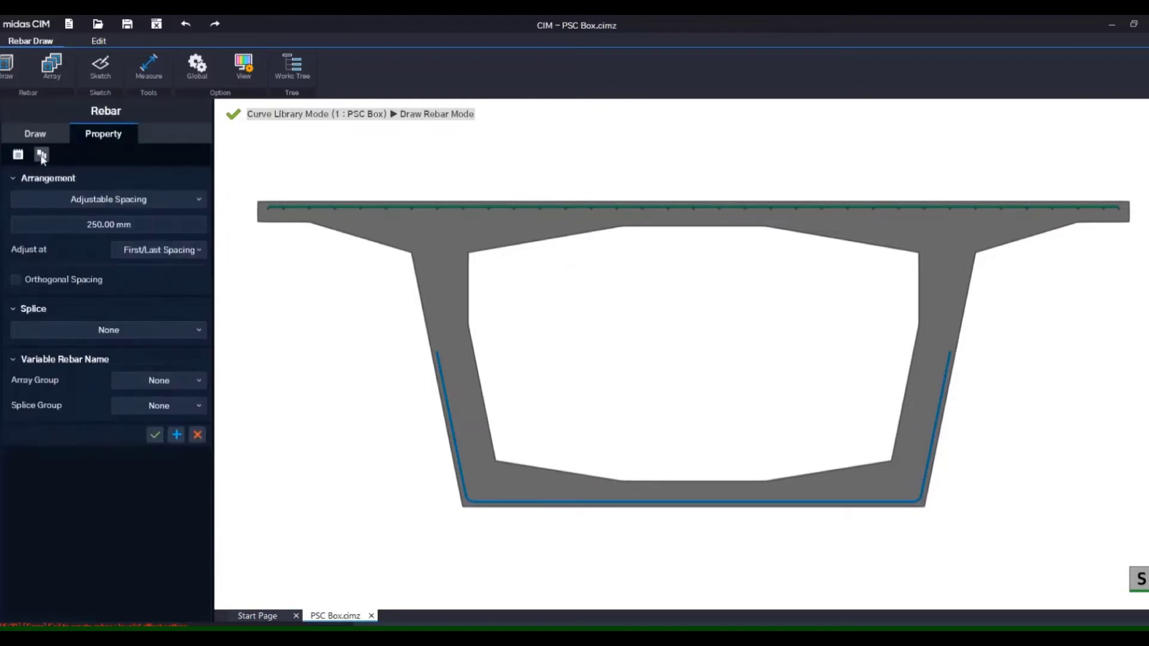
{"action": "left_click", "coordinate": [158, 224]}
{"action": "type", "text": "220"}
{"action": "left_click", "coordinate": [30, 136]}
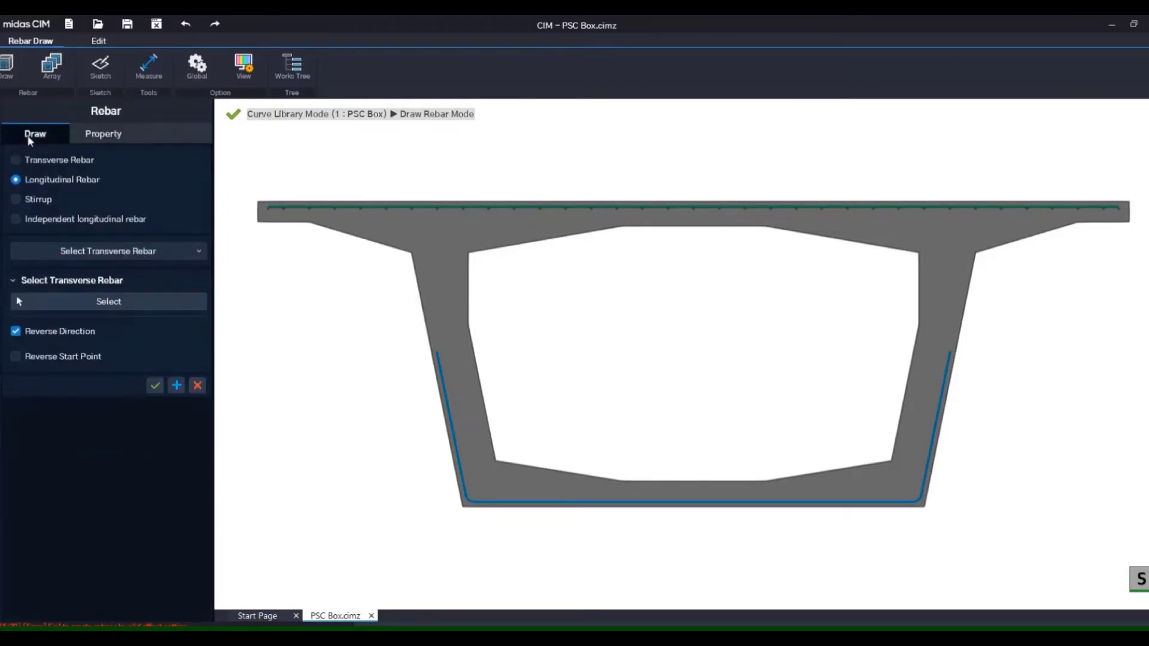
Create the longitudinal rebars along the bottom slab segment of the U-shaped transverse rebar.
{"action": "left_click", "coordinate": [152, 304]}
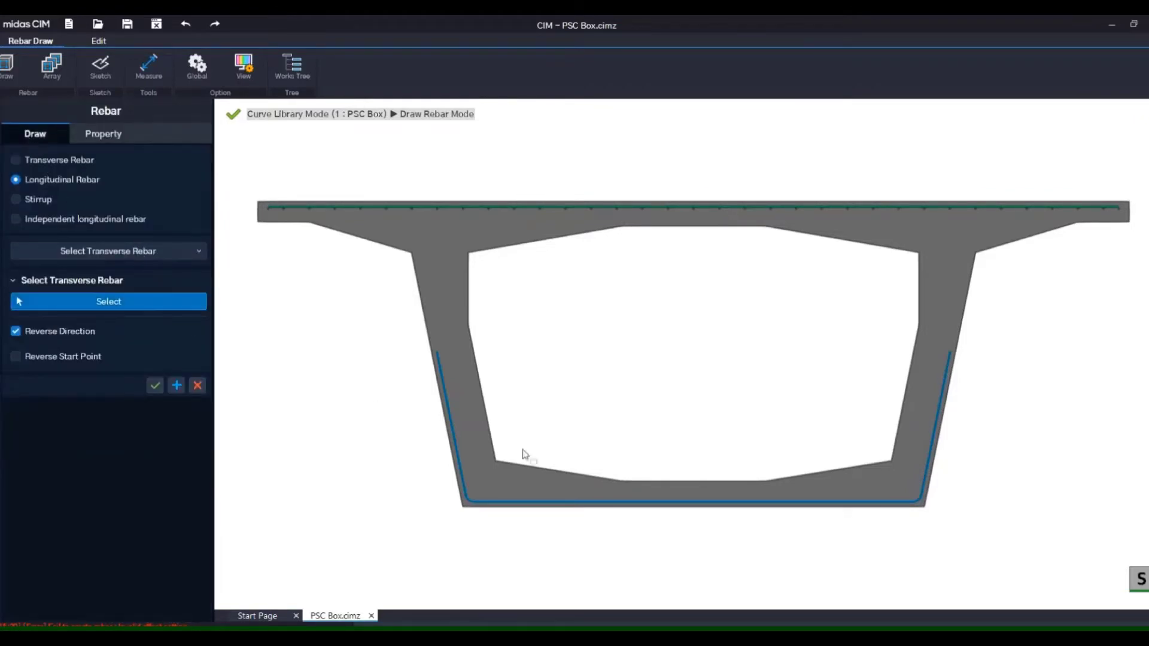
{"action": "left_click", "coordinate": [597, 502]}
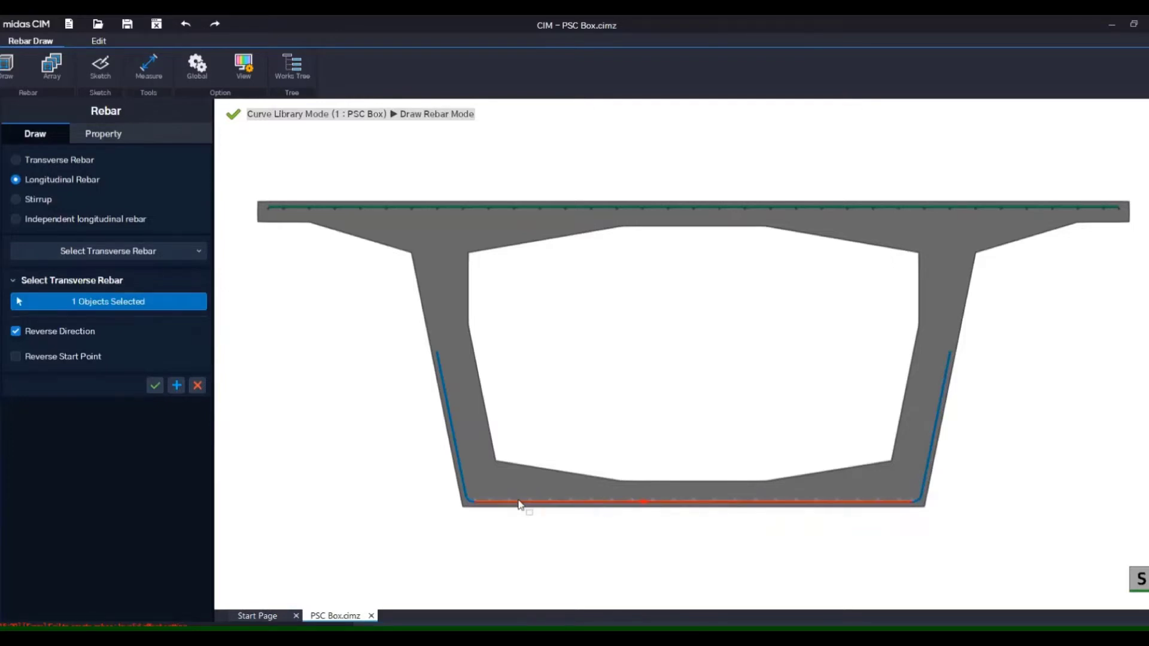
{"action": "left_click", "coordinate": [176, 385]}
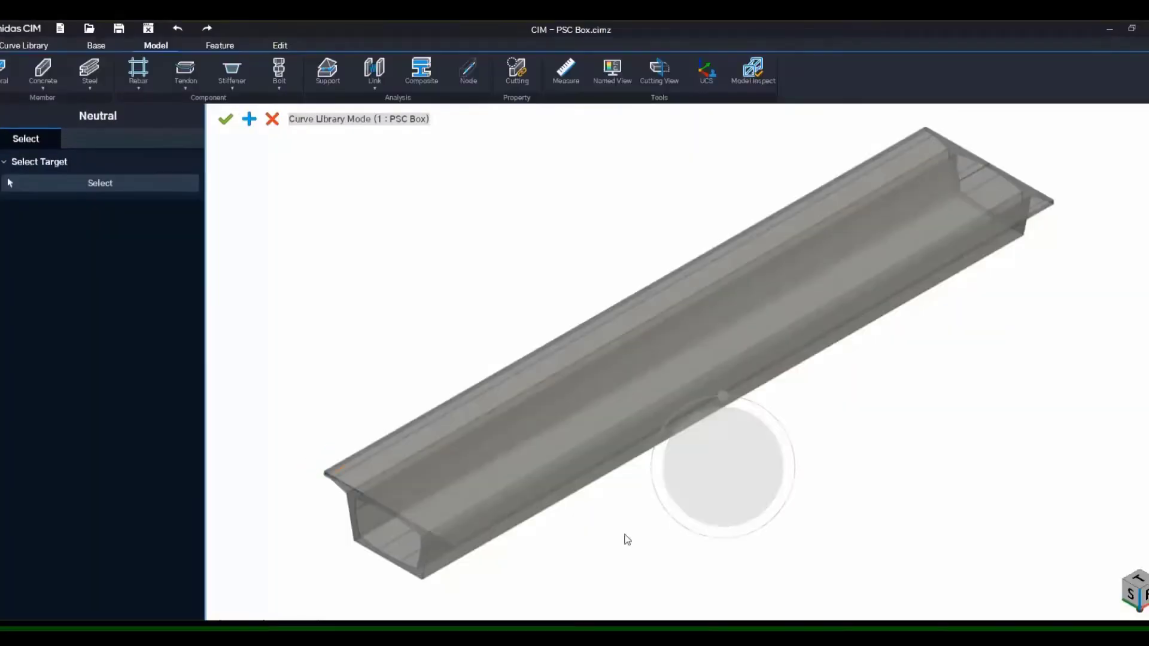
Start a rebar Array along Path and select the top slab's transverse rebar as the rebar to array.
{"action": "left_click", "coordinate": [137, 88]}
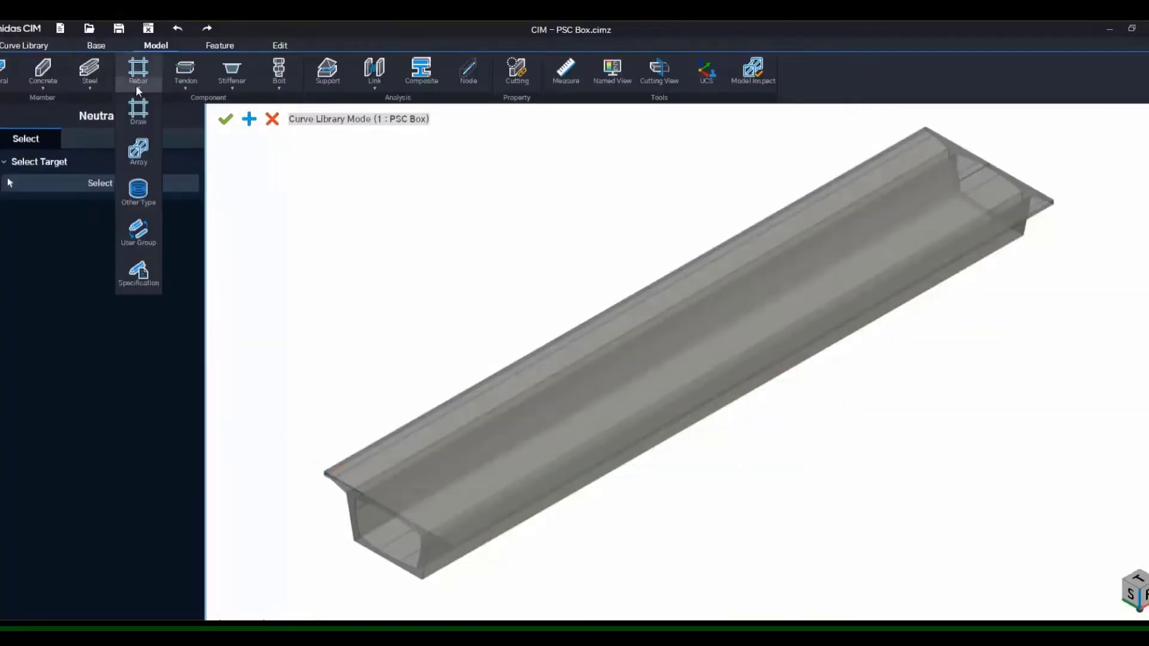
{"action": "left_click", "coordinate": [141, 166]}
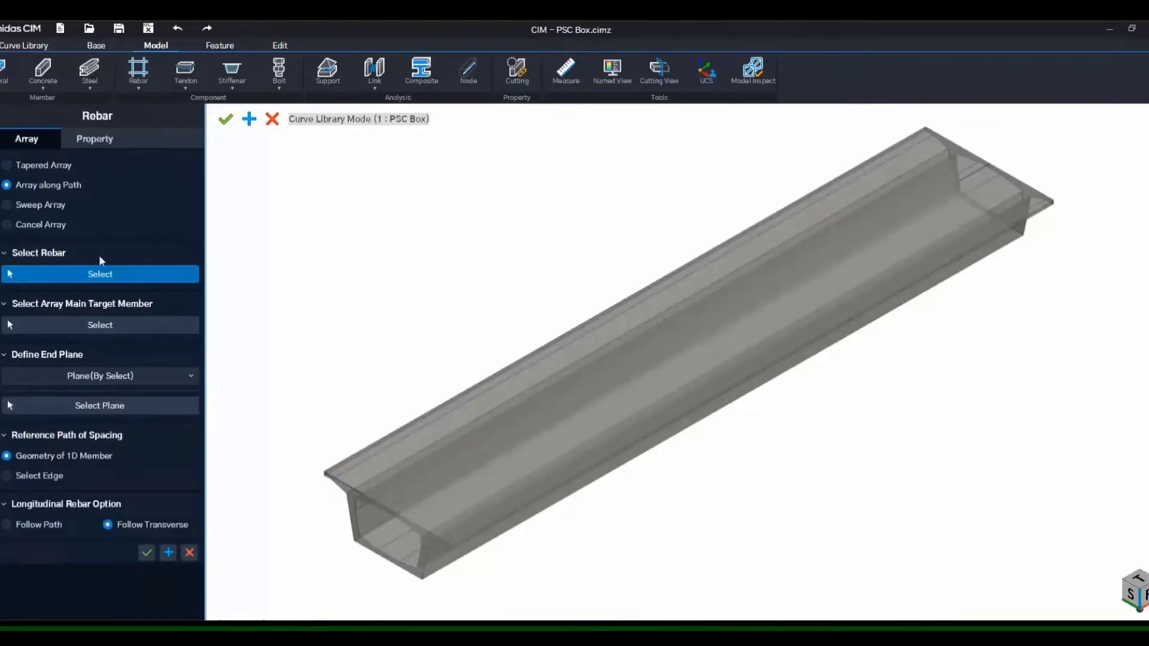
{"action": "scroll", "coordinate": [365, 546], "scroll_direction": "up", "scroll_amount": 10}
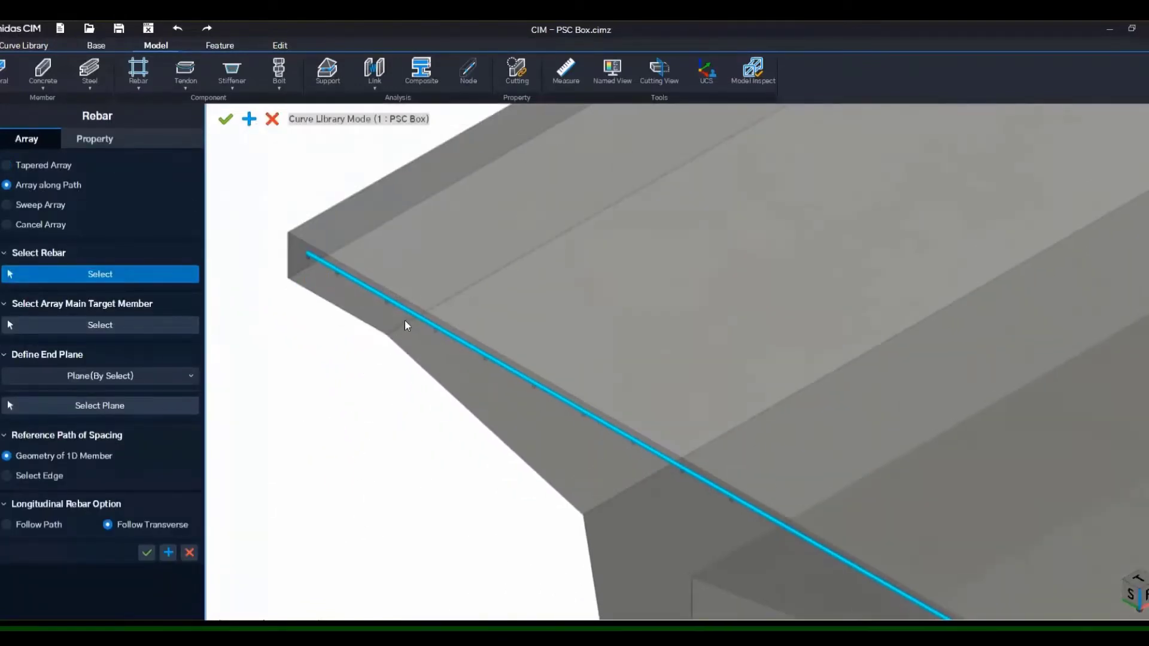
{"action": "left_click", "coordinate": [404, 323]}
{"action": "scroll", "coordinate": [335, 418], "scroll_direction": "down", "scroll_amount": 10}
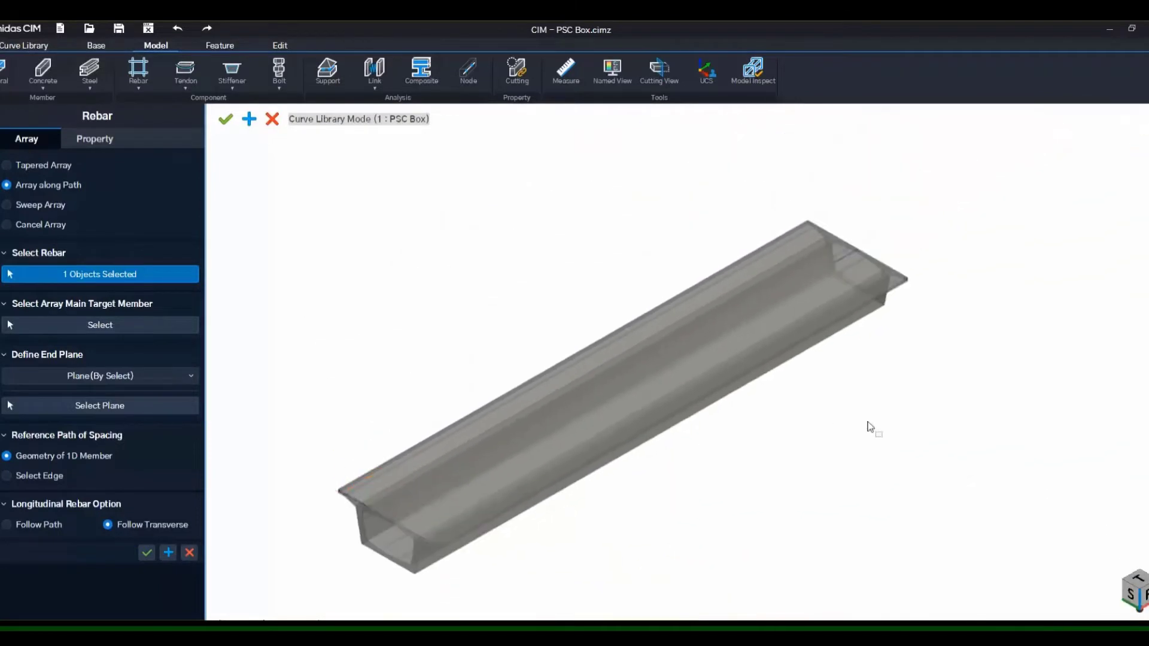
Define the transverse rebar array's end plane at the girder's far end face.
{"action": "middle_click_drag", "start_coordinate": [868, 423], "coordinate": [898, 498]}
{"action": "scroll", "coordinate": [1000, 462], "scroll_direction": "up", "scroll_amount": 9}
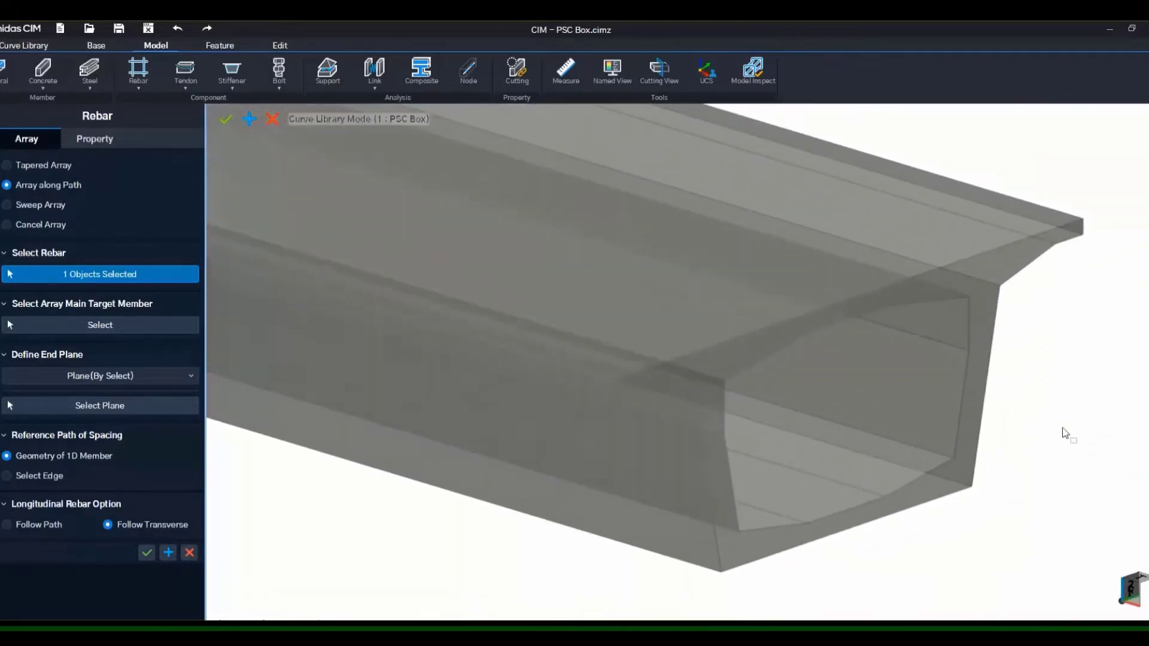
{"action": "scroll", "coordinate": [1065, 433], "scroll_direction": "down", "scroll_amount": 5}
{"action": "left_click", "coordinate": [152, 405]}
{"action": "left_click", "coordinate": [731, 571]}
{"action": "scroll", "coordinate": [556, 511], "scroll_direction": "down", "scroll_amount": 3}
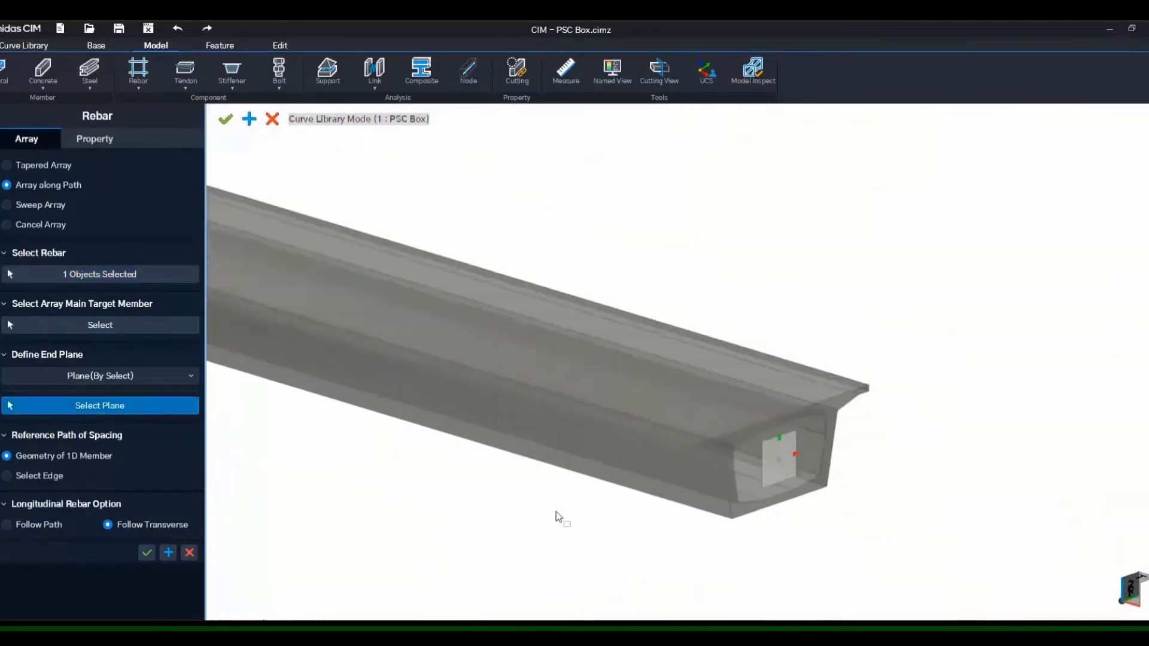
{"action": "middle_click_drag", "start_coordinate": [555, 512], "coordinate": [816, 469]}
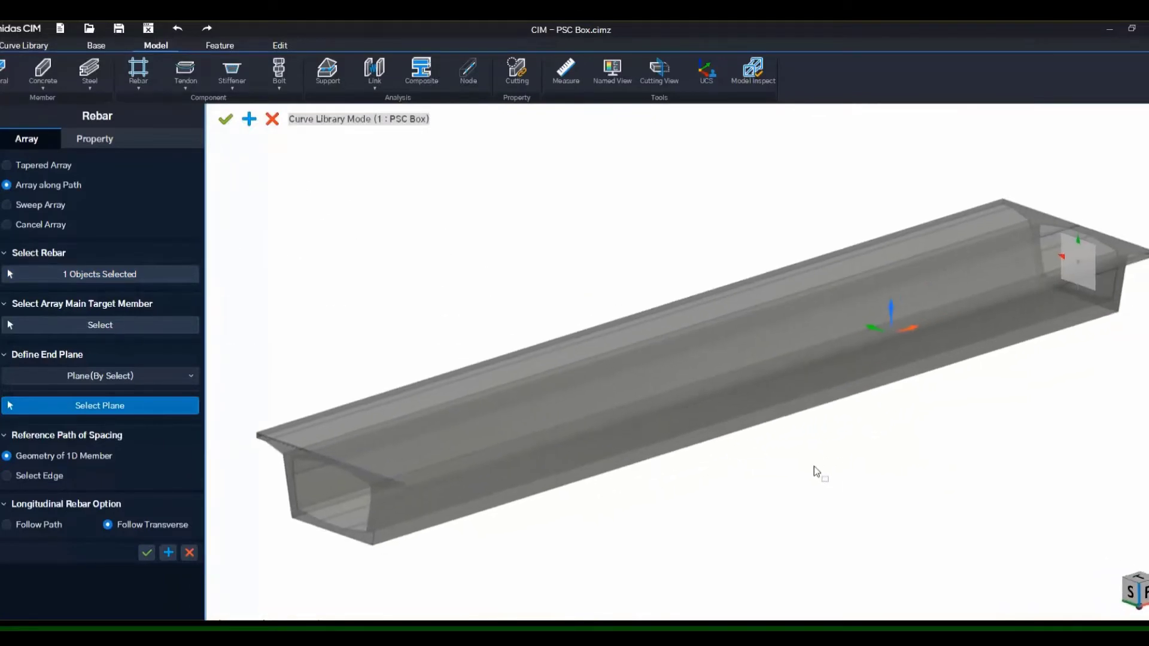
Set the longitudinal rebar option to Follow Path and create the top transverse rebar array along the girder.
{"action": "left_click", "coordinate": [35, 528]}
{"action": "left_click", "coordinate": [90, 139]}
{"action": "left_click", "coordinate": [28, 139]}
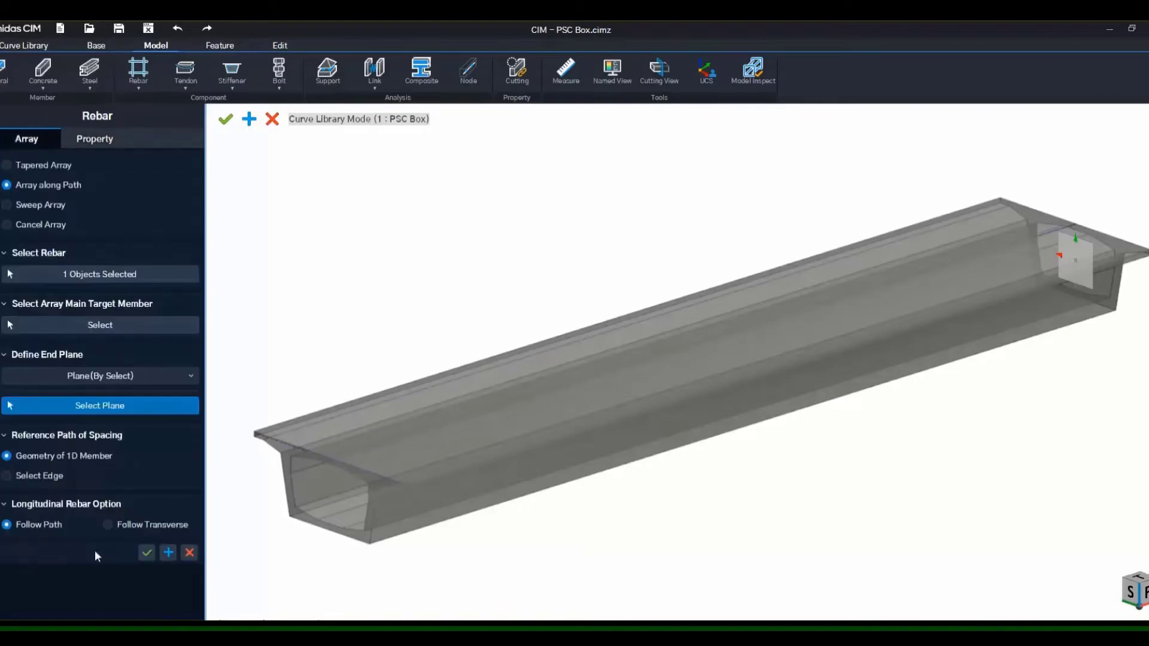
{"action": "left_click", "coordinate": [153, 551]}
Select the top slab's longitudinal rebars at the girder's near end as the next rebar to array.
{"action": "scroll", "coordinate": [261, 451], "scroll_direction": "up", "scroll_amount": 5}
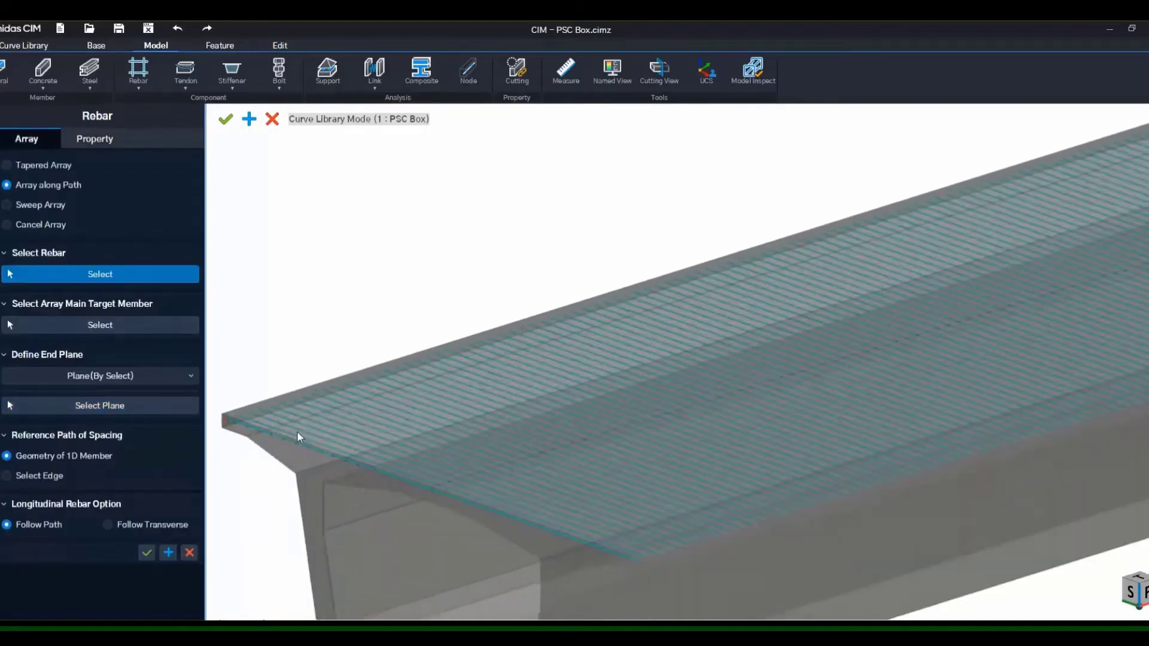
{"action": "scroll", "coordinate": [358, 414], "scroll_direction": "down", "scroll_amount": 3}
{"action": "scroll", "coordinate": [397, 359], "scroll_direction": "up", "scroll_amount": 3}
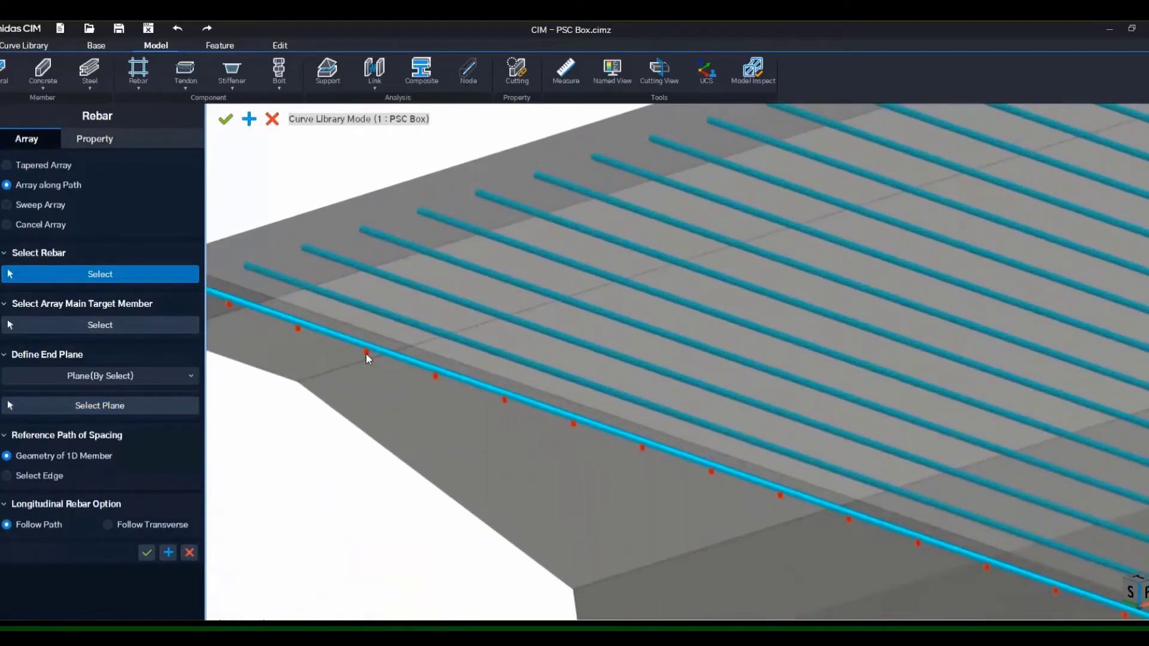
{"action": "left_click", "coordinate": [367, 354]}
Pick the girder's far end face as the end plane for the longitudinal rebar array.
{"action": "left_click", "coordinate": [159, 410]}
{"action": "scroll", "coordinate": [502, 436], "scroll_direction": "down", "scroll_amount": 10}
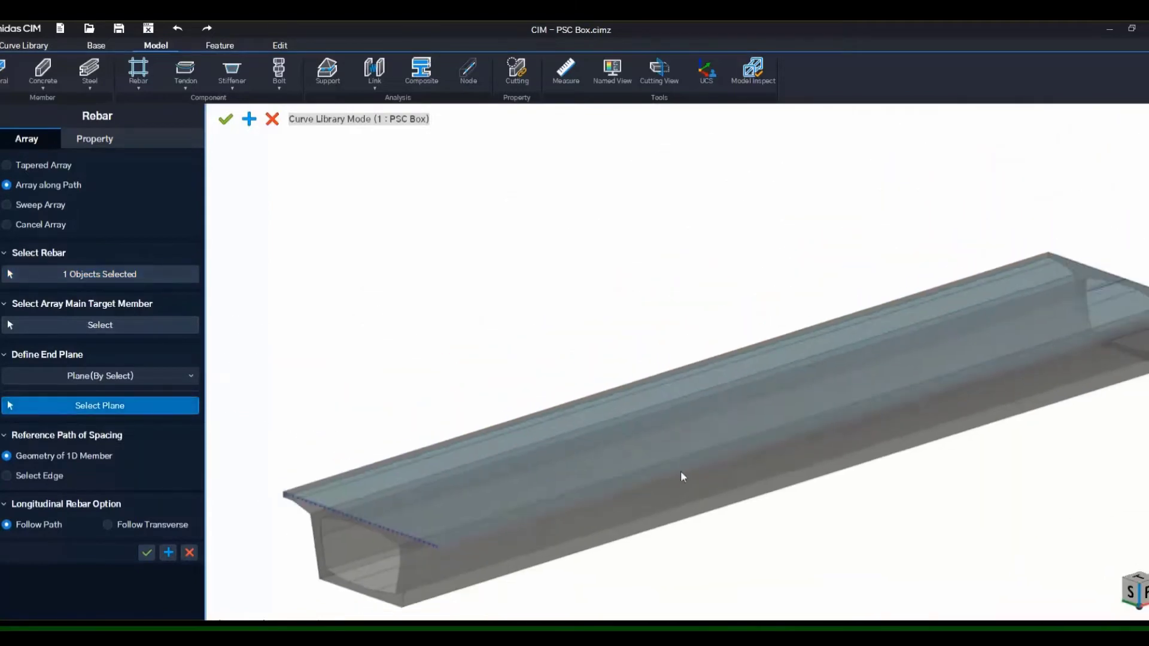
{"action": "scroll", "coordinate": [855, 459], "scroll_direction": "up", "scroll_amount": 3}
{"action": "scroll", "coordinate": [872, 461], "scroll_direction": "down", "scroll_amount": 4}
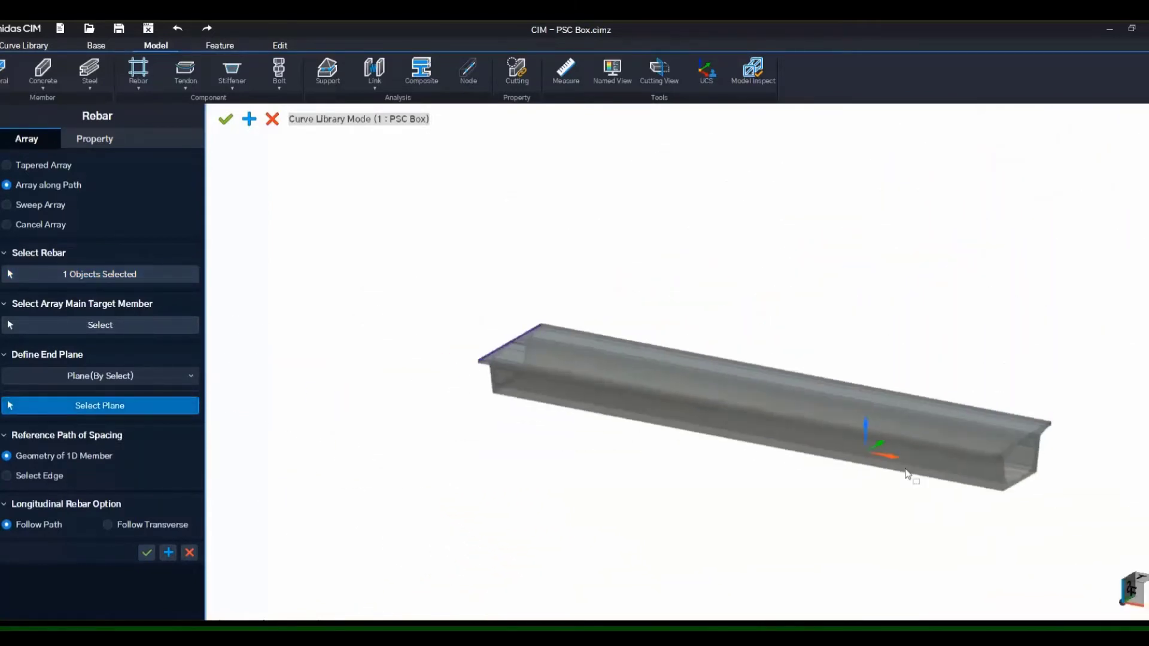
{"action": "scroll", "coordinate": [987, 507], "scroll_direction": "up", "scroll_amount": 6}
{"action": "left_click", "coordinate": [918, 495]}
{"action": "scroll", "coordinate": [884, 531], "scroll_direction": "down", "scroll_amount": 8}
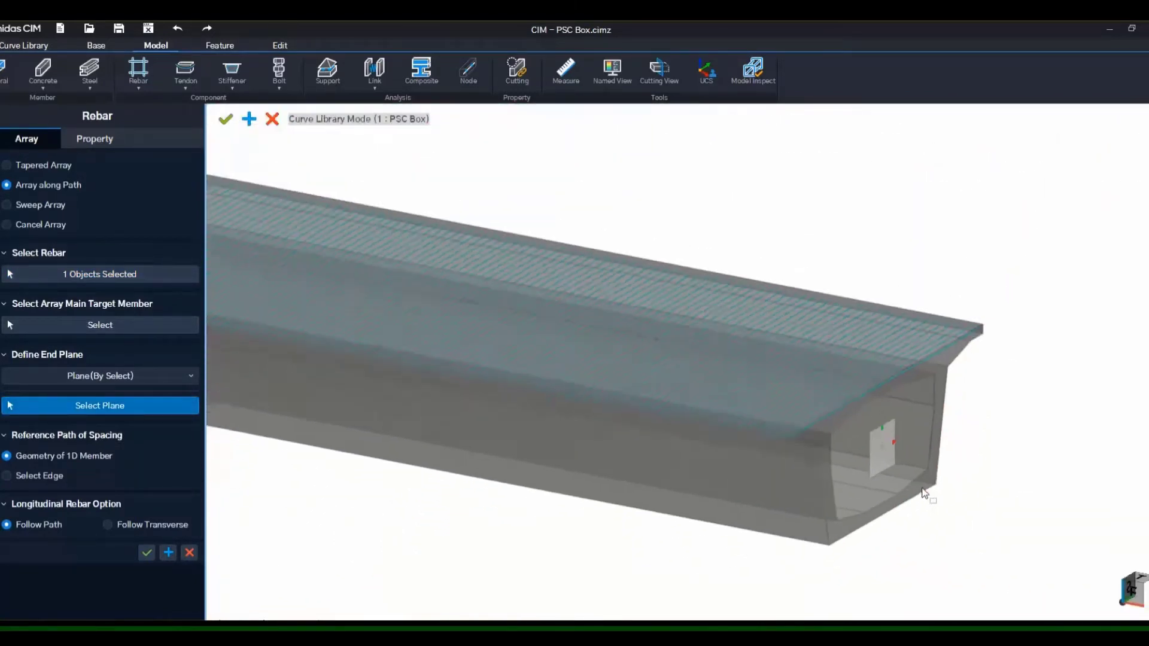
{"action": "scroll", "coordinate": [833, 580], "scroll_direction": "up", "scroll_amount": 3}
{"action": "scroll", "coordinate": [536, 564], "scroll_direction": "down", "scroll_amount": 2}
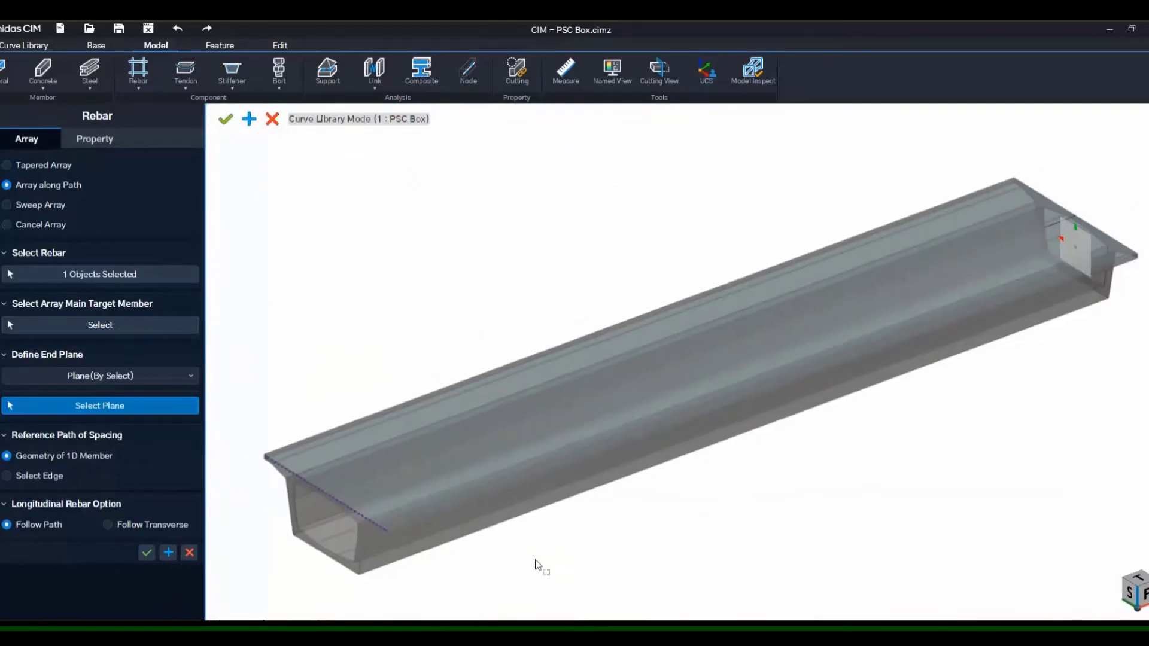
Create the top slab's longitudinal rebar array along the girder and finish arraying rebars.
{"action": "scroll", "coordinate": [278, 548], "scroll_direction": "up", "scroll_amount": 6}
{"action": "scroll", "coordinate": [285, 450], "scroll_direction": "down", "scroll_amount": 3}
{"action": "scroll", "coordinate": [294, 445], "scroll_direction": "up", "scroll_amount": 3}
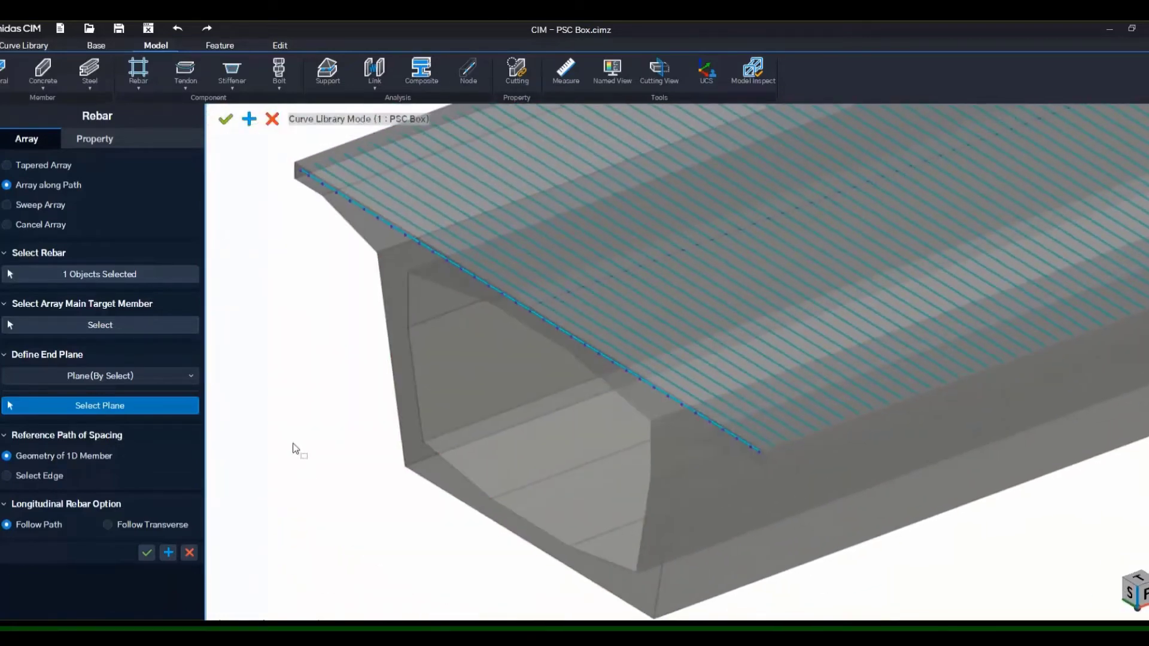
{"action": "left_click", "coordinate": [166, 553]}
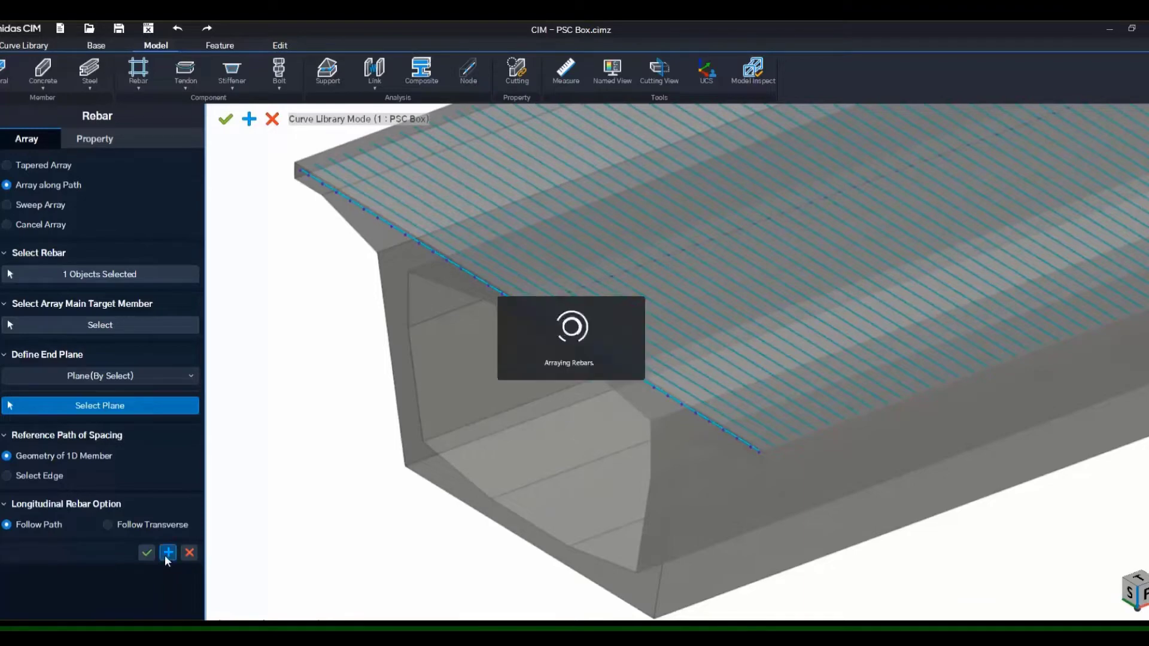
{"action": "left_click", "coordinate": [186, 555]}
Examine the arrayed top slab rebars and the fully reinforced PSC box girder model from several angles.
{"action": "middle_click_drag", "start_coordinate": [459, 392], "coordinate": [477, 298]}
{"action": "scroll", "coordinate": [936, 566], "scroll_direction": "up", "scroll_amount": 3}
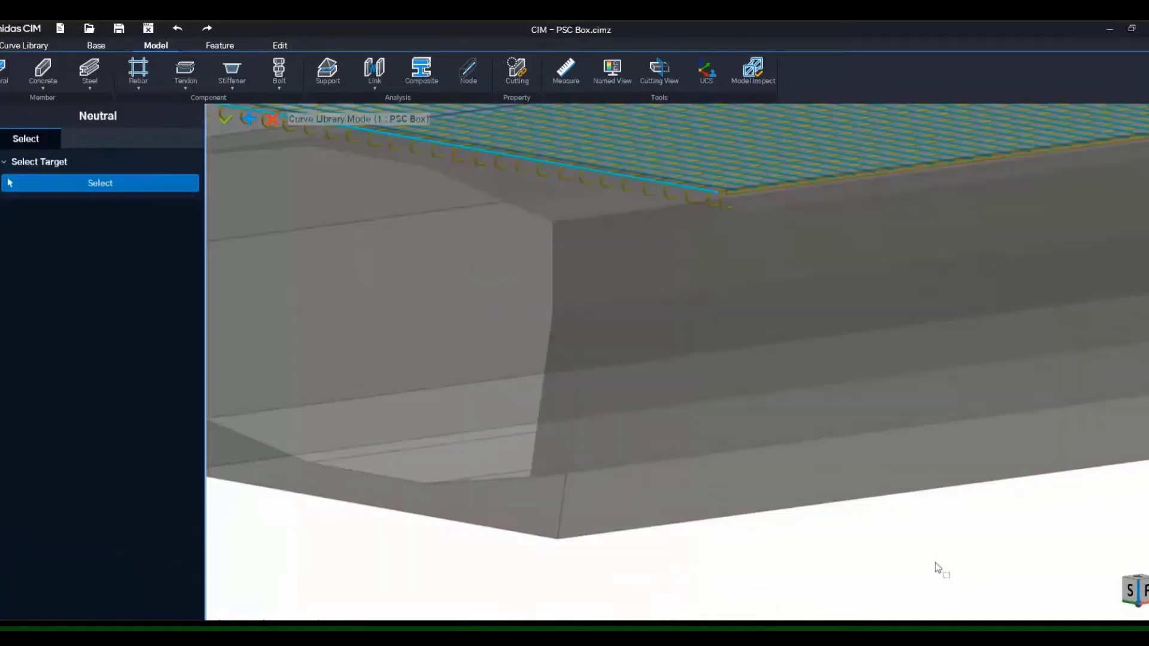
{"action": "scroll", "coordinate": [921, 563], "scroll_direction": "down", "scroll_amount": 3}
{"action": "scroll", "coordinate": [462, 479], "scroll_direction": "up", "scroll_amount": 3}
{"action": "scroll", "coordinate": [461, 478], "scroll_direction": "down", "scroll_amount": 3}
{"action": "scroll", "coordinate": [326, 431], "scroll_direction": "up", "scroll_amount": 3}
{"action": "middle_click", "coordinate": [326, 424]}
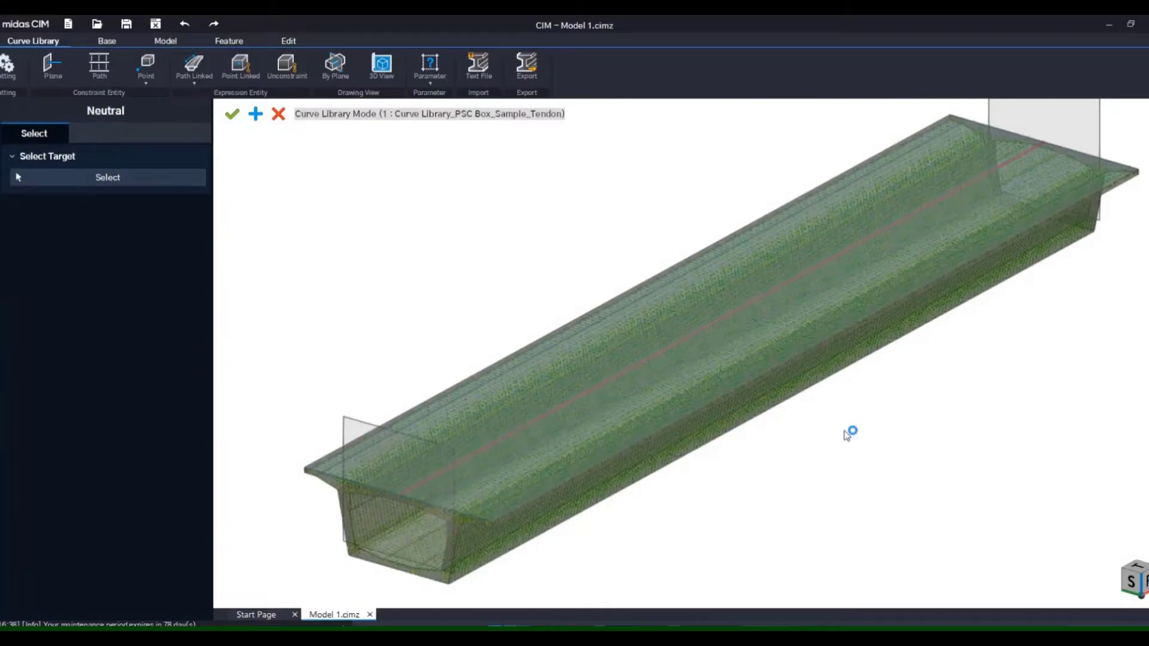
{"action": "middle_click_drag", "start_coordinate": [844, 431], "coordinate": [790, 457]}
{"action": "scroll", "coordinate": [598, 473], "scroll_direction": "up", "scroll_amount": 5}
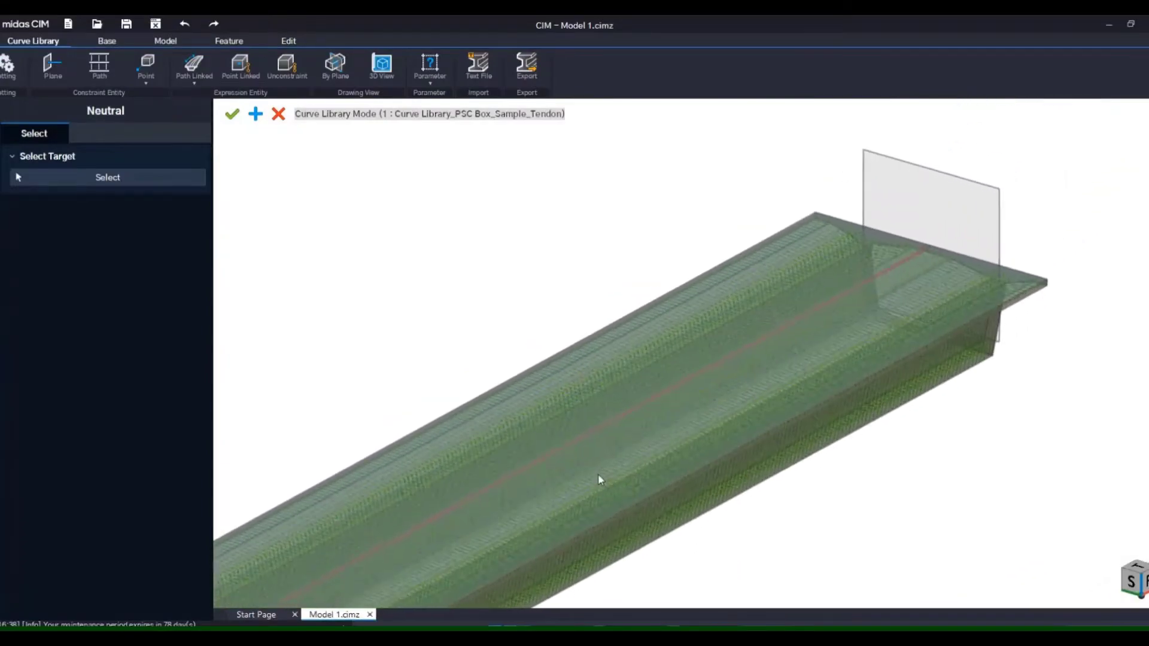
{"action": "middle_click_drag", "start_coordinate": [682, 475], "coordinate": [788, 454]}
{"action": "scroll", "coordinate": [788, 455], "scroll_direction": "down", "scroll_amount": 5}
{"action": "scroll", "coordinate": [798, 458], "scroll_direction": "down", "scroll_amount": 5}
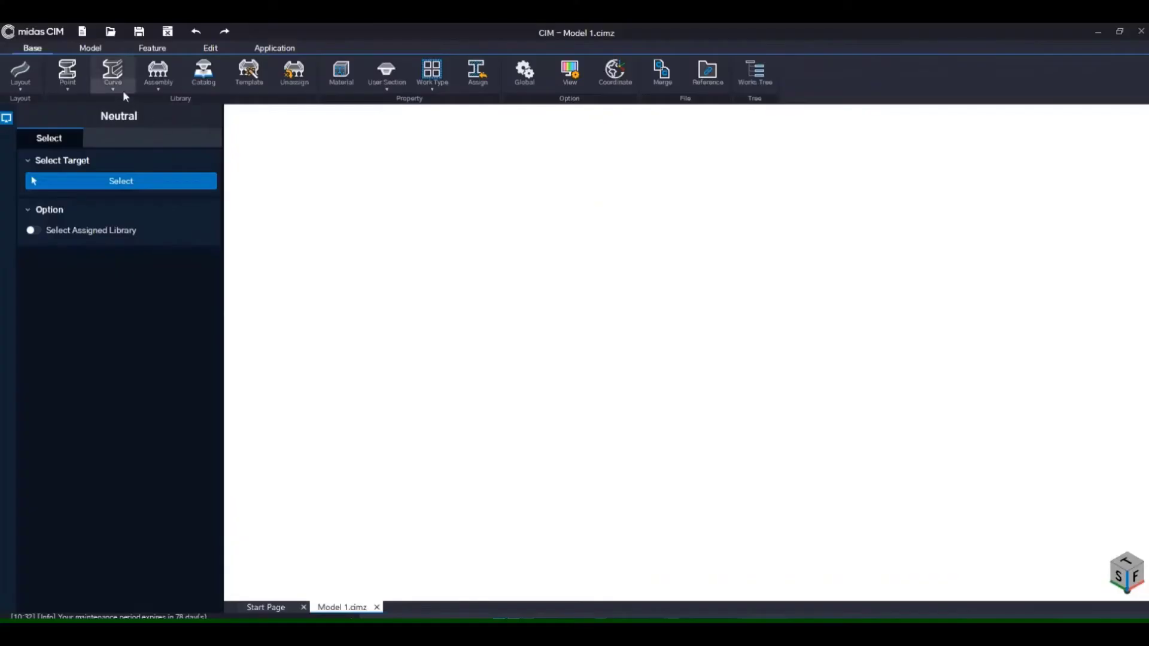
Import the curve library file PSC Box_Sample (1).clbz into the model.
{"action": "left_click", "coordinate": [123, 91]}
{"action": "left_click", "coordinate": [117, 193]}
{"action": "left_click", "coordinate": [492, 175]}
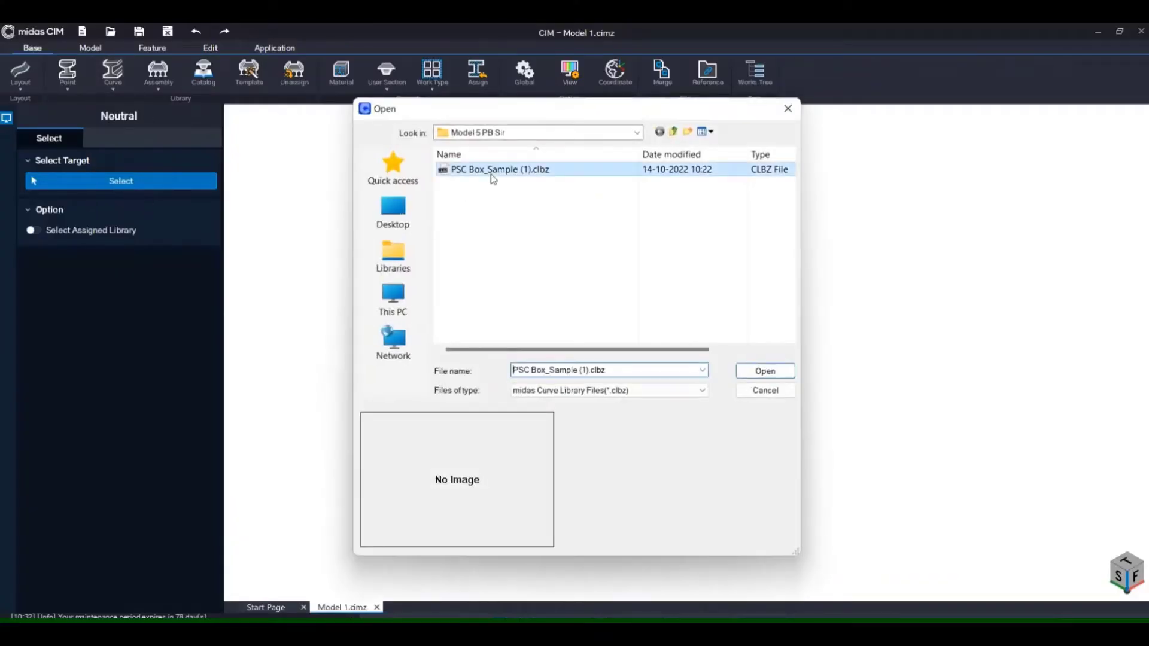
{"action": "left_click", "coordinate": [773, 375]}
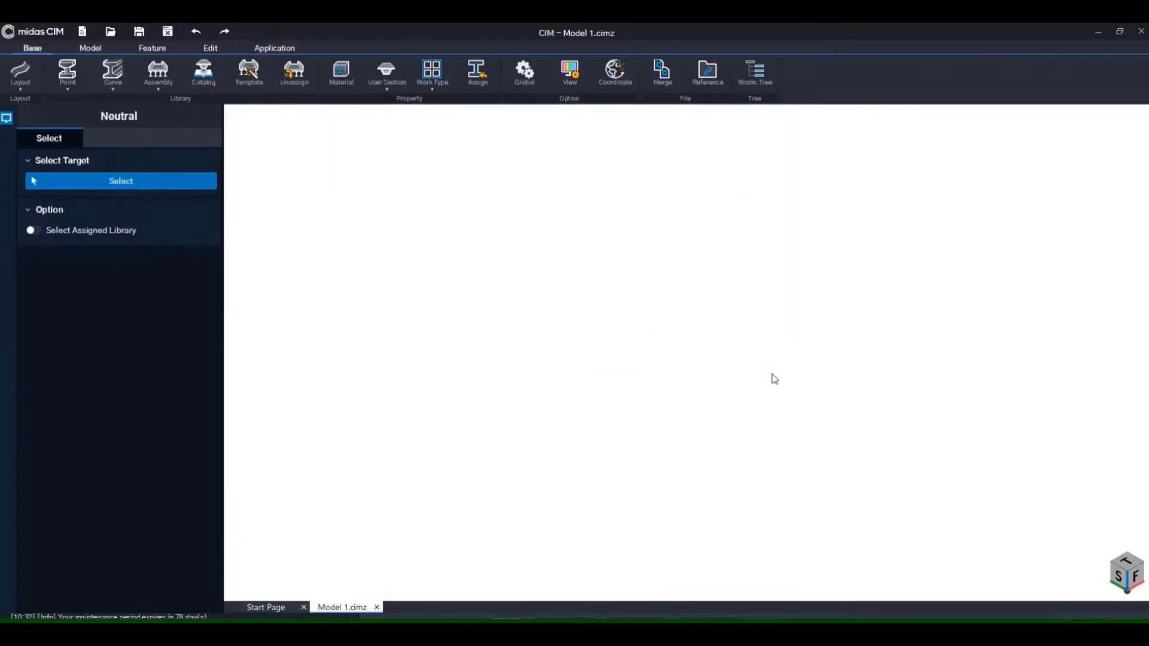
Find the imported PSC Box_Sample curve library in the works tree and open it for editing.
{"action": "left_click", "coordinate": [753, 76]}
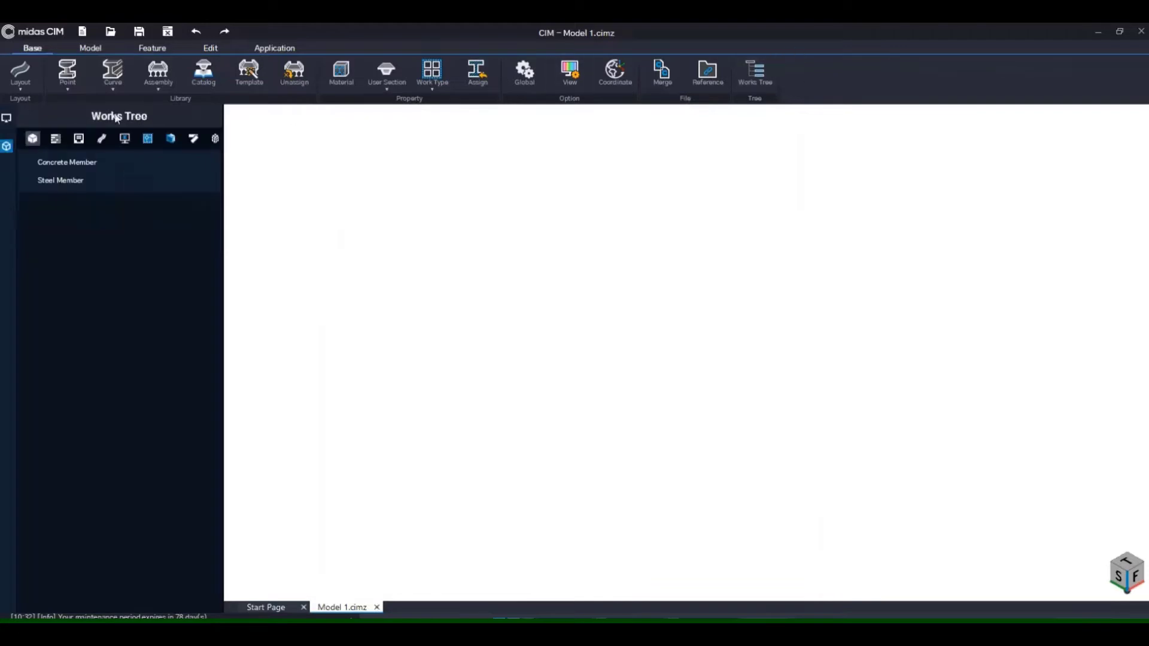
{"action": "left_click", "coordinate": [79, 138]}
{"action": "right_click", "coordinate": [84, 182]}
{"action": "left_click", "coordinate": [108, 218]}
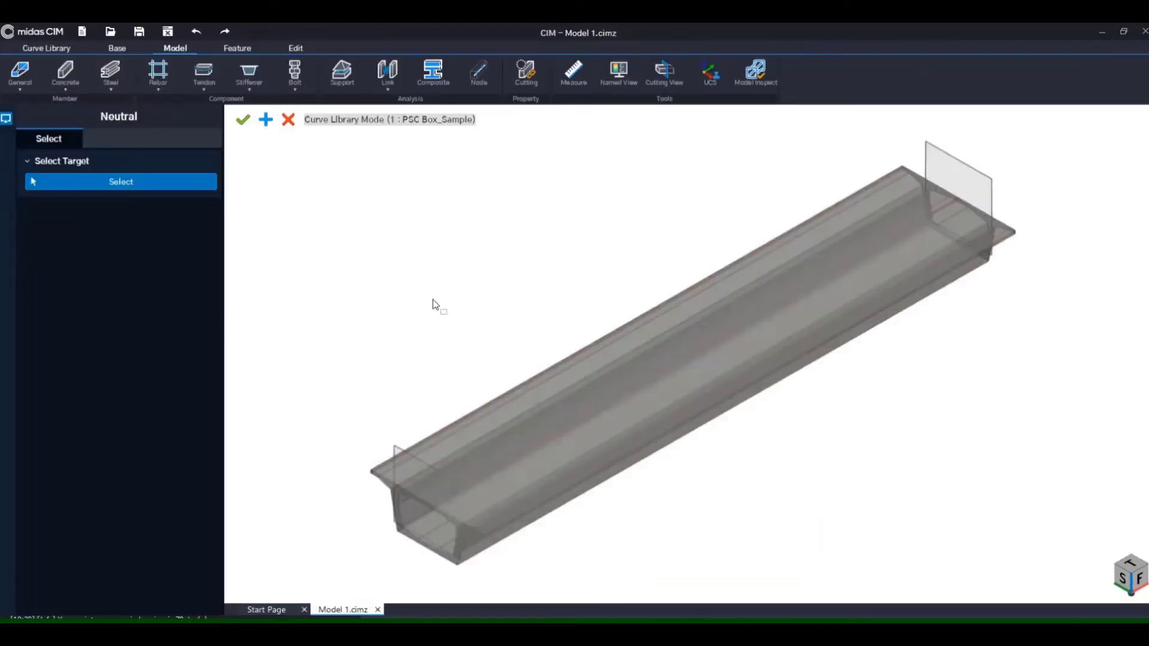
Define a tendon anchorage from the database: VSL manufacturer, Plate type, EC 6-12, with spiral reinforcement displayed.
{"action": "left_click", "coordinate": [207, 86]}
{"action": "left_click", "coordinate": [202, 152]}
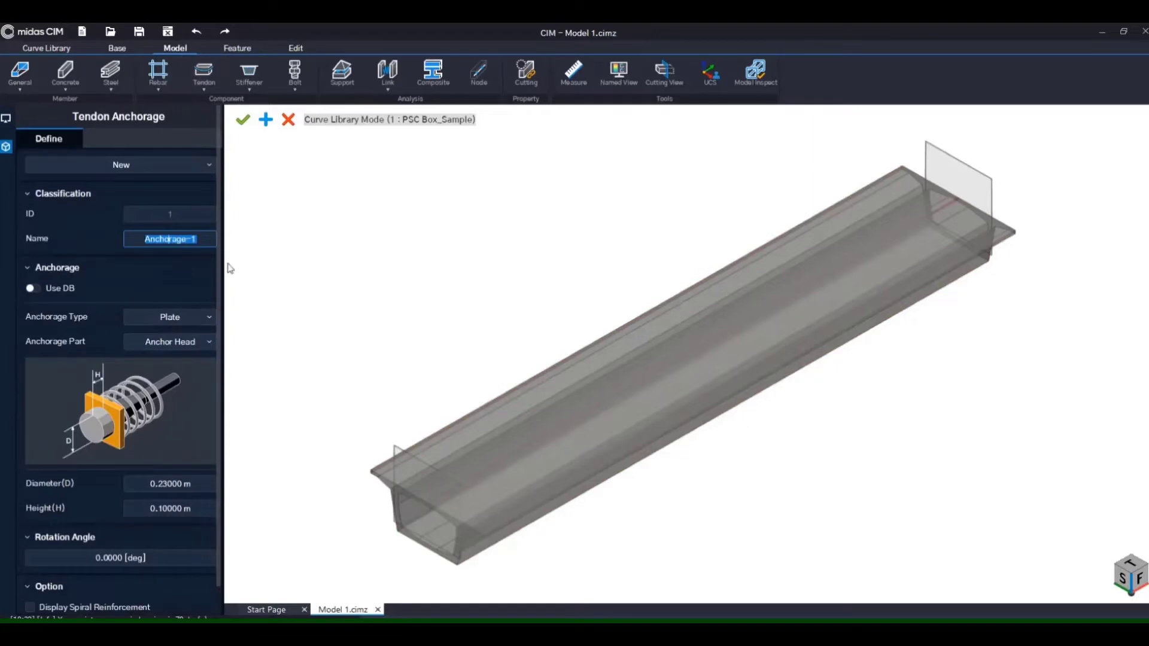
{"action": "left_click", "coordinate": [41, 286]}
{"action": "left_click", "coordinate": [213, 318]}
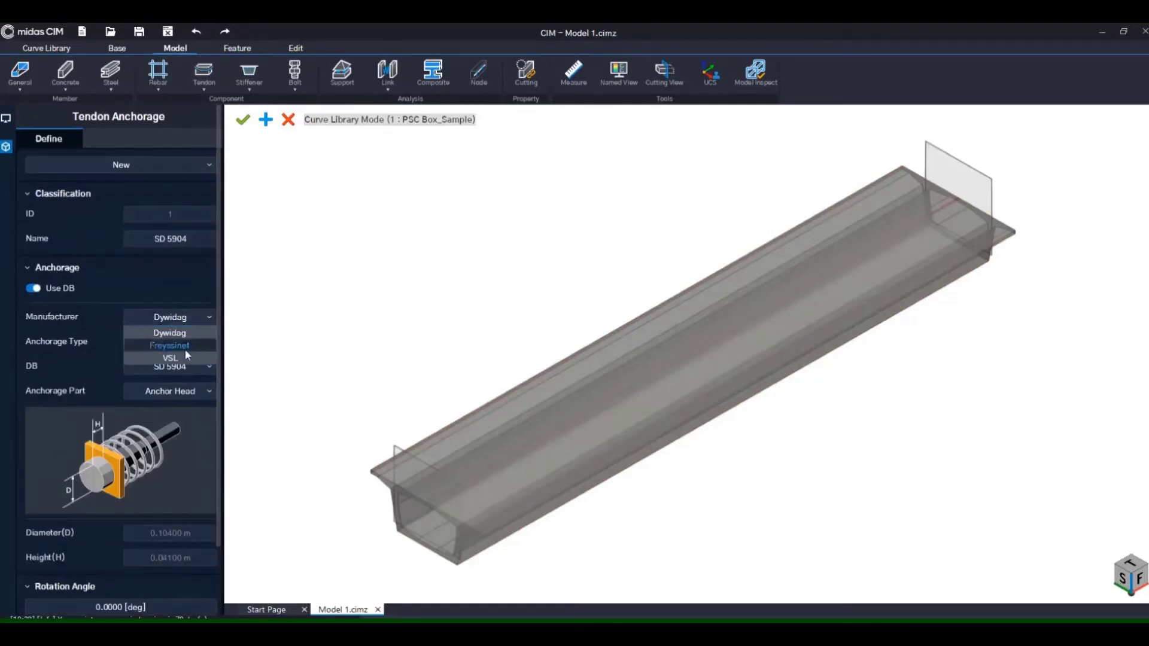
{"action": "left_click", "coordinate": [183, 359]}
{"action": "left_click", "coordinate": [198, 367]}
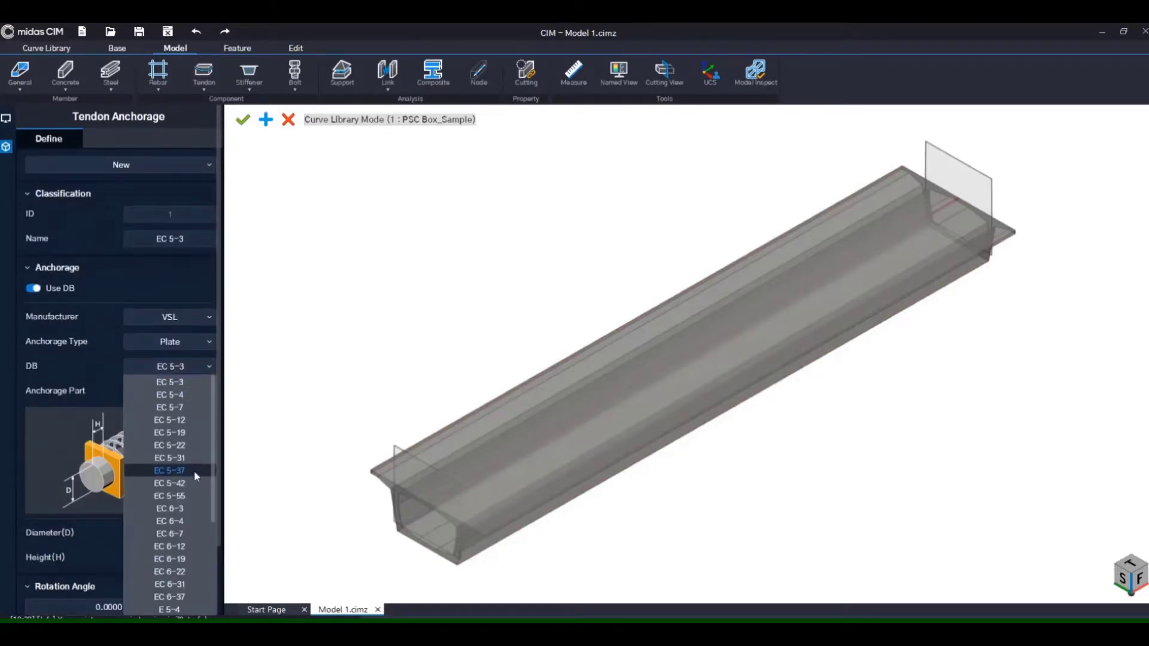
{"action": "left_click", "coordinate": [190, 540]}
{"action": "scroll", "coordinate": [219, 419], "scroll_direction": "down", "scroll_amount": 3}
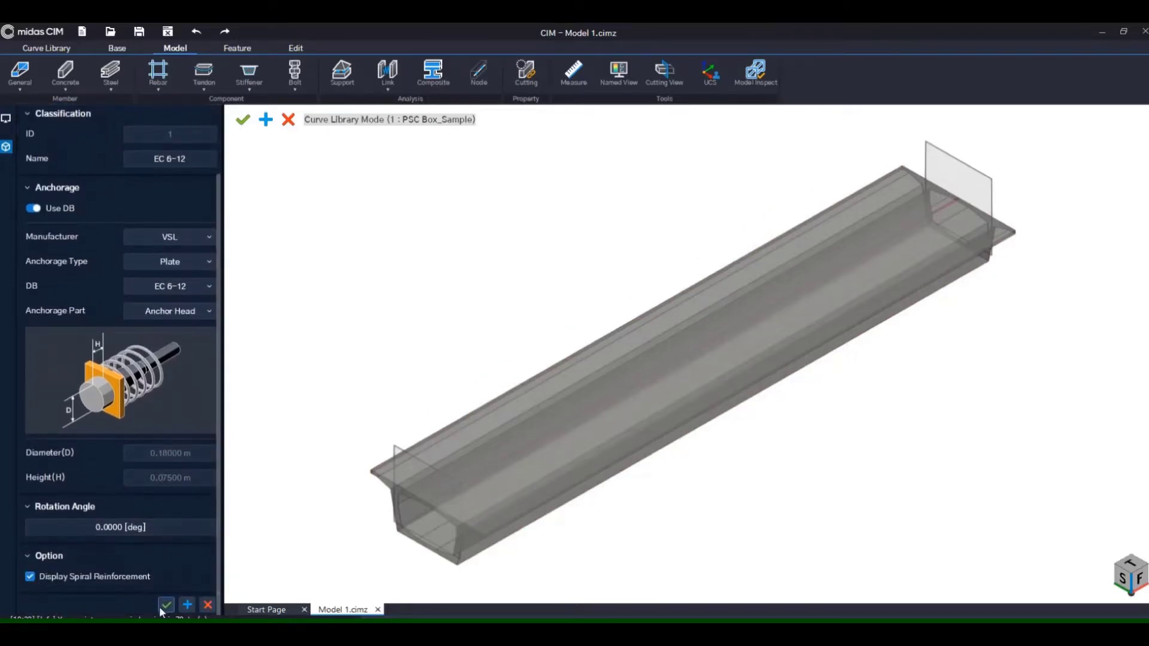
{"action": "left_click", "coordinate": [166, 605]}
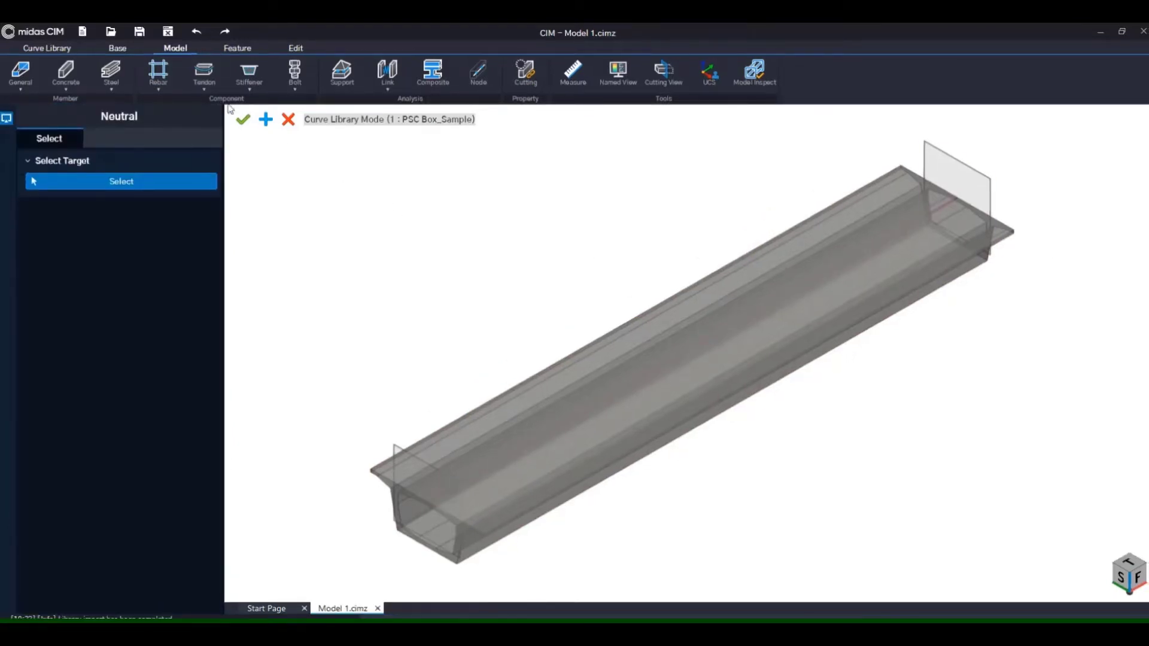
Add a tendon group by coordinates, with the box girder as reference member and a two-point line as the section's Y-direction.
{"action": "left_click", "coordinate": [207, 90]}
{"action": "left_click", "coordinate": [204, 112]}
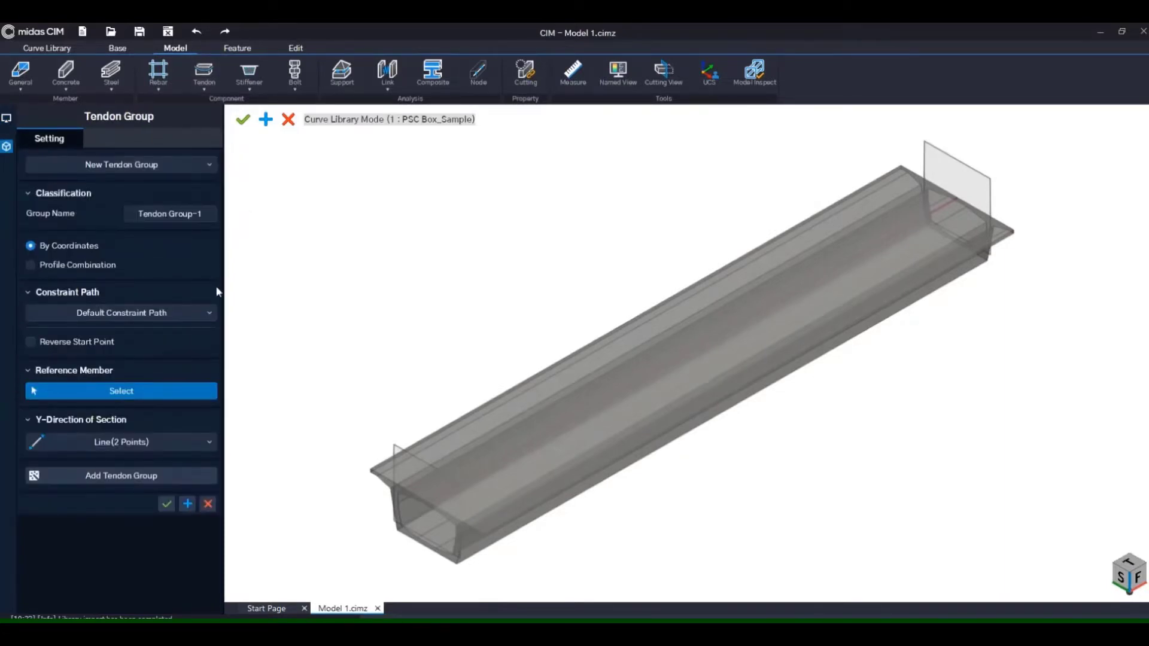
{"action": "left_click", "coordinate": [584, 393]}
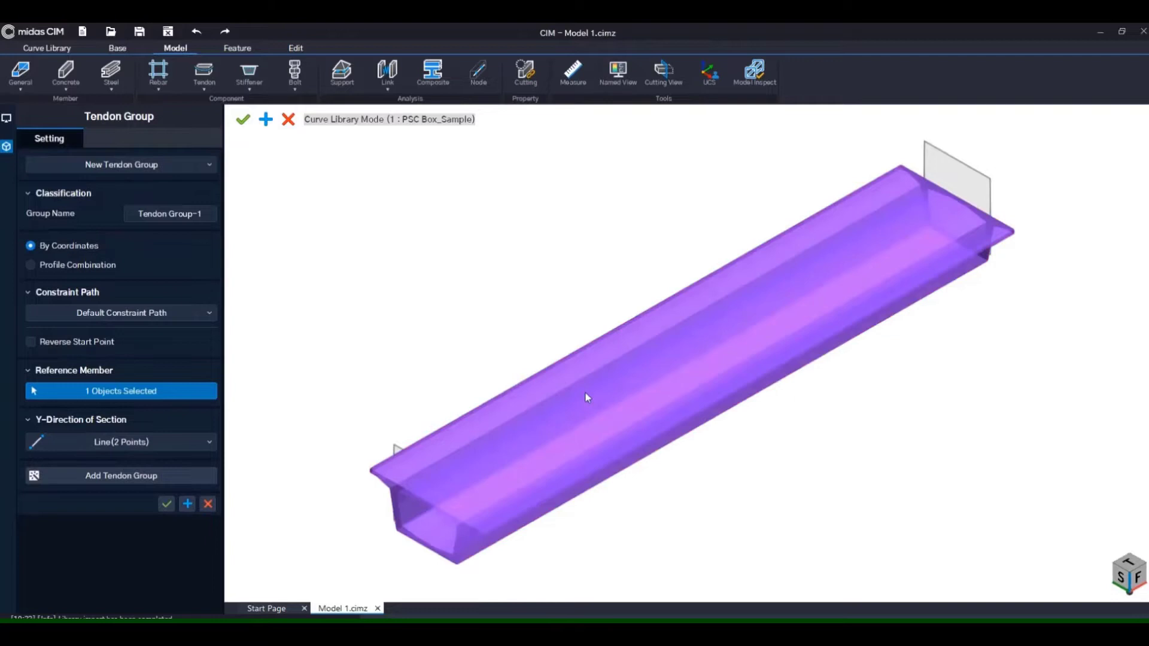
{"action": "left_click", "coordinate": [177, 442]}
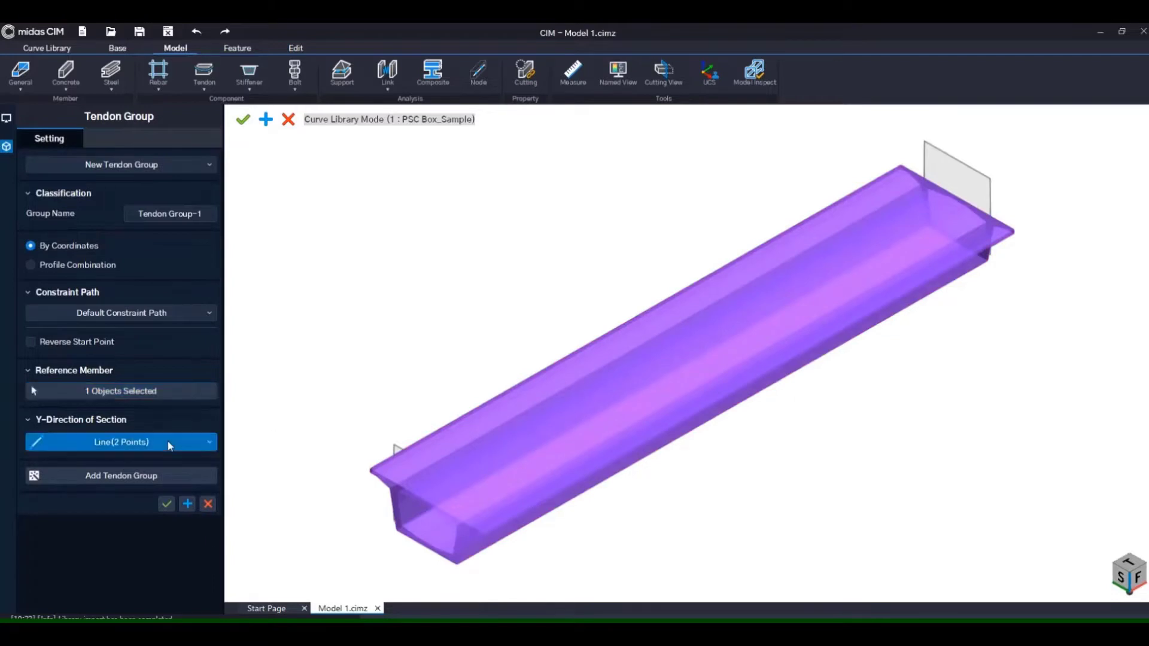
{"action": "left_click", "coordinate": [480, 542]}
{"action": "left_click", "coordinate": [563, 577]}
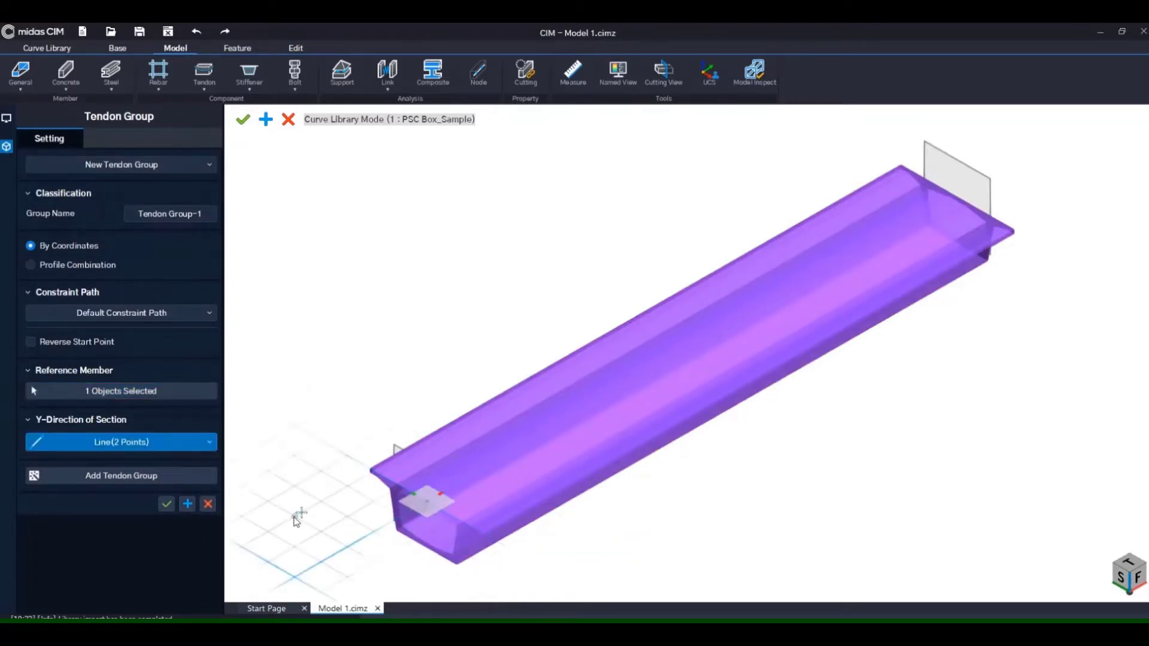
{"action": "left_click", "coordinate": [188, 479]}
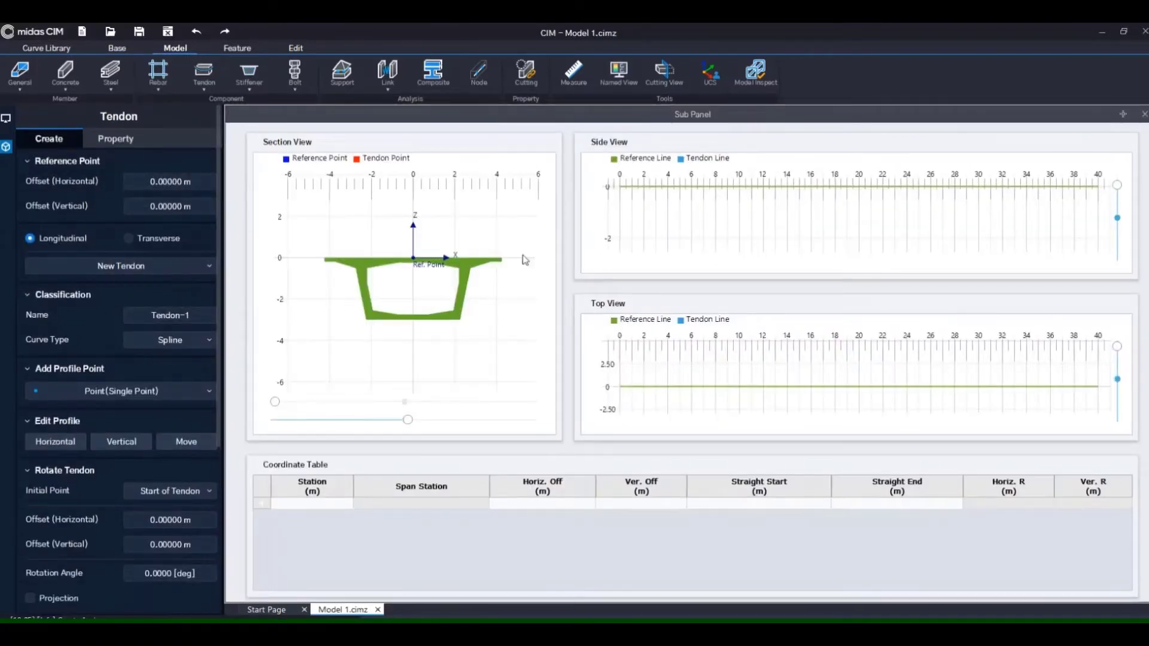
Set the strand diameter and number of strands in the new tendon's properties.
{"action": "left_click", "coordinate": [115, 138]}
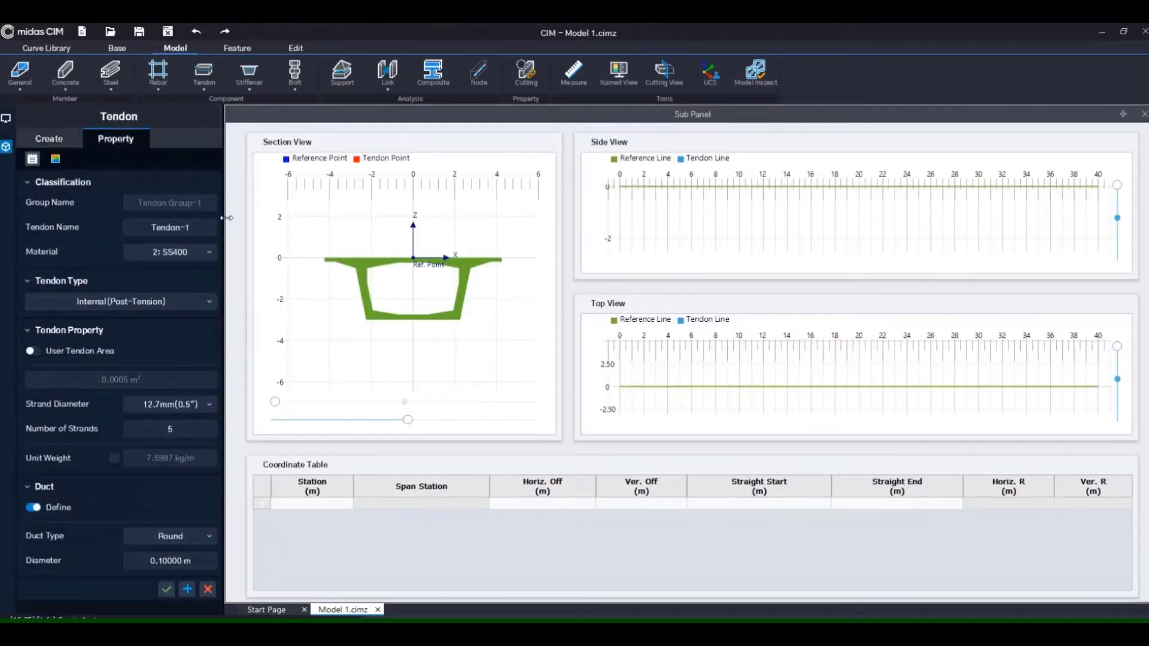
{"action": "left_click", "coordinate": [192, 405]}
{"action": "left_click", "coordinate": [189, 427]}
{"action": "left_click", "coordinate": [51, 139]}
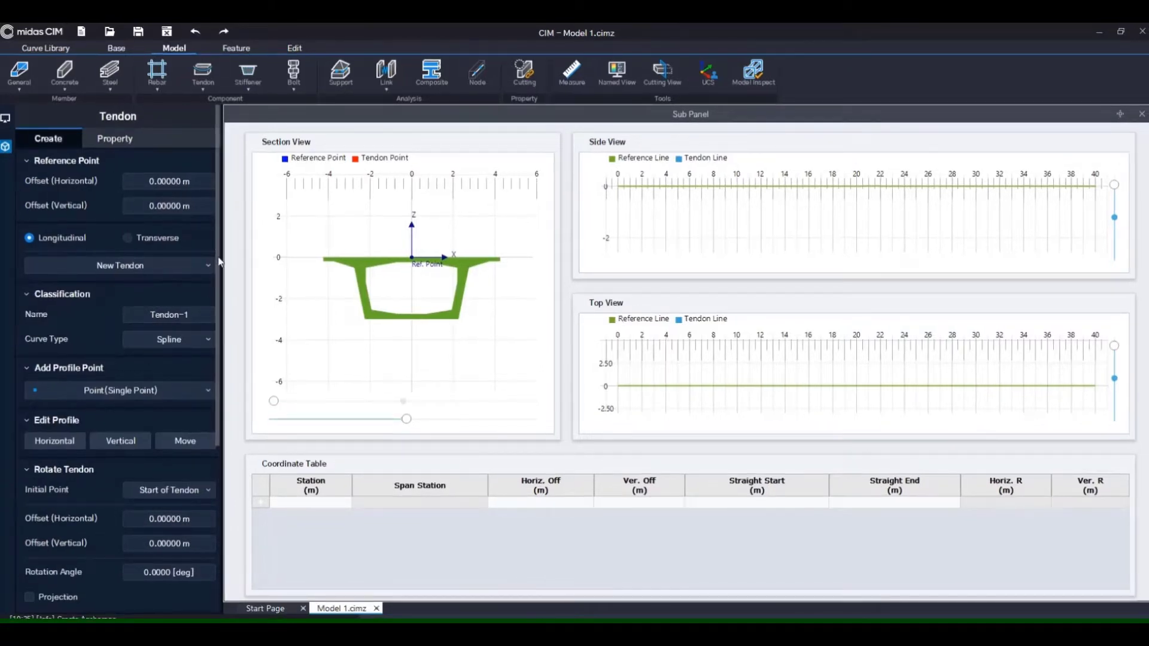
Enable the EC 6-12 anchorage at both the start point and end point of the tendon.
{"action": "left_click_drag", "start_coordinate": [219, 262], "coordinate": [213, 421]}
{"action": "left_click", "coordinate": [28, 445]}
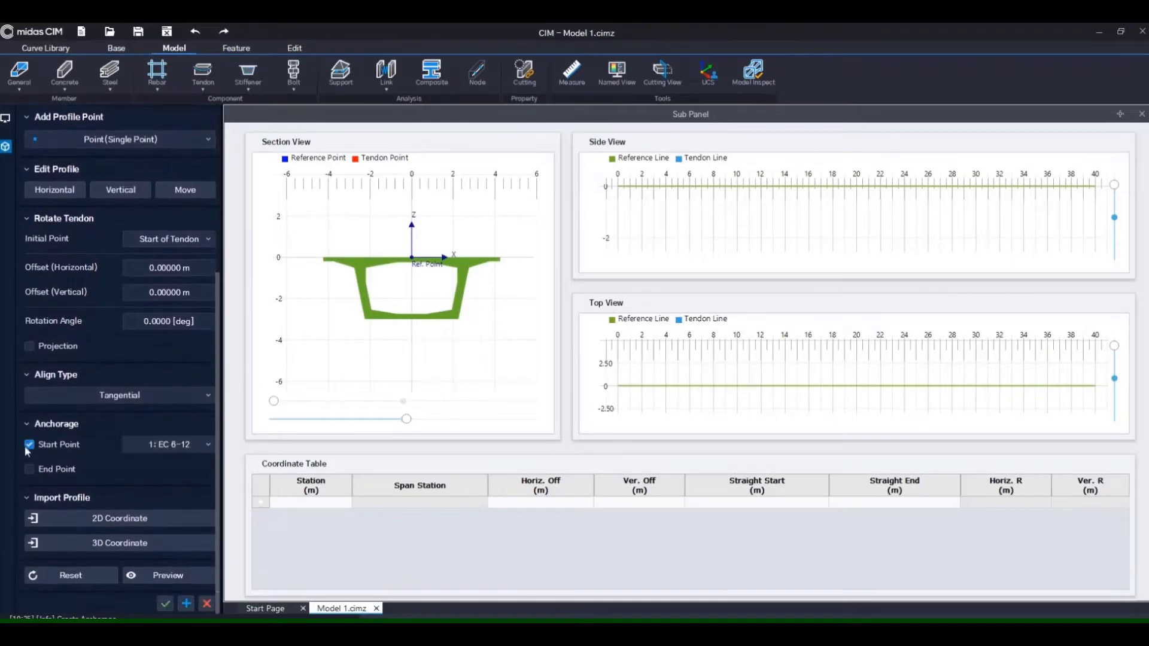
{"action": "left_click", "coordinate": [29, 469]}
Open the 2D coordinate profile import, switch to Excel and copy the tendon data rows C5:K88 from Tendon profile data.xlsx.
{"action": "left_click", "coordinate": [153, 526]}
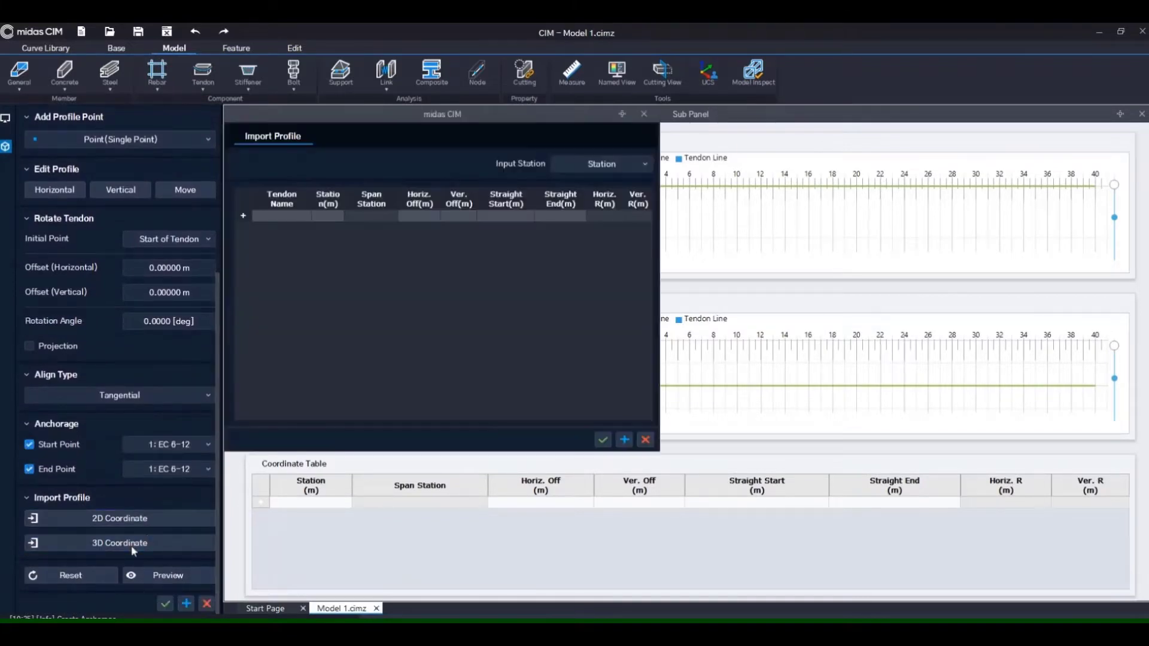
{"action": "key", "text": "alt+Tab"}
{"action": "left_click", "coordinate": [144, 281]}
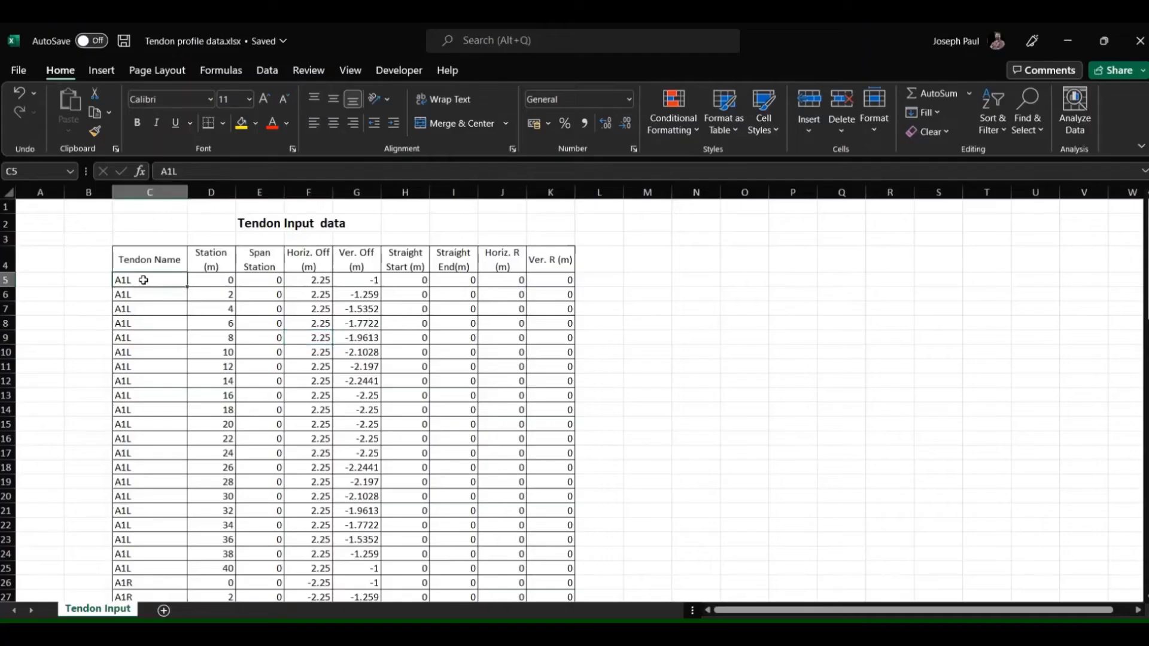
{"action": "key", "text": "ctrl+shift+Right"}
{"action": "key", "text": "ctrl+shift+Down"}
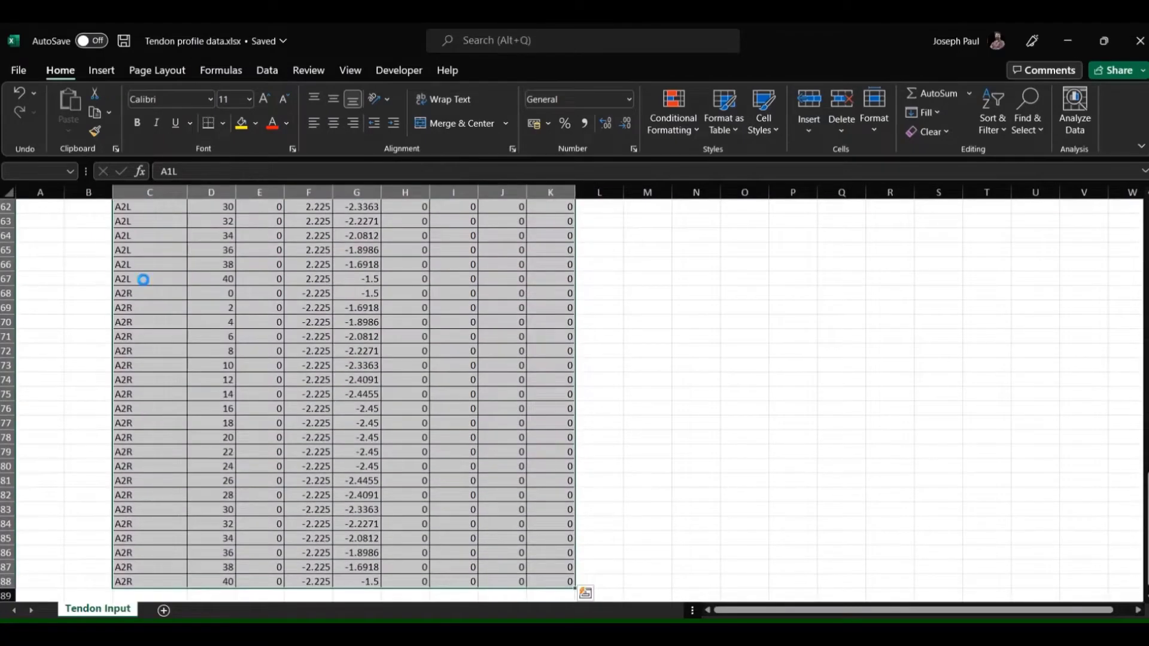
{"action": "key", "text": "ctrl+c"}
Switch back to midas CIM, paste the tendon data into the profile import table and create the tendons.
{"action": "key", "text": "alt+Tab"}
{"action": "left_click", "coordinate": [291, 218]}
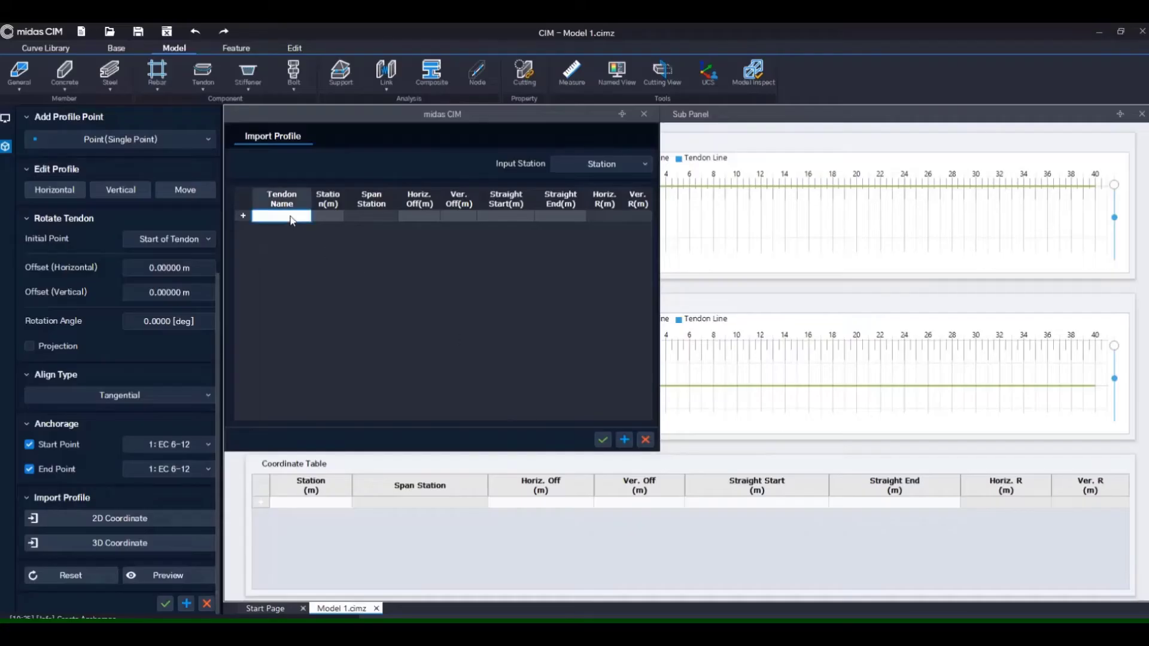
{"action": "key", "text": "ctrl+v"}
{"action": "left_click_drag", "start_coordinate": [639, 216], "coordinate": [643, 335]}
{"action": "left_click", "coordinate": [603, 439]}
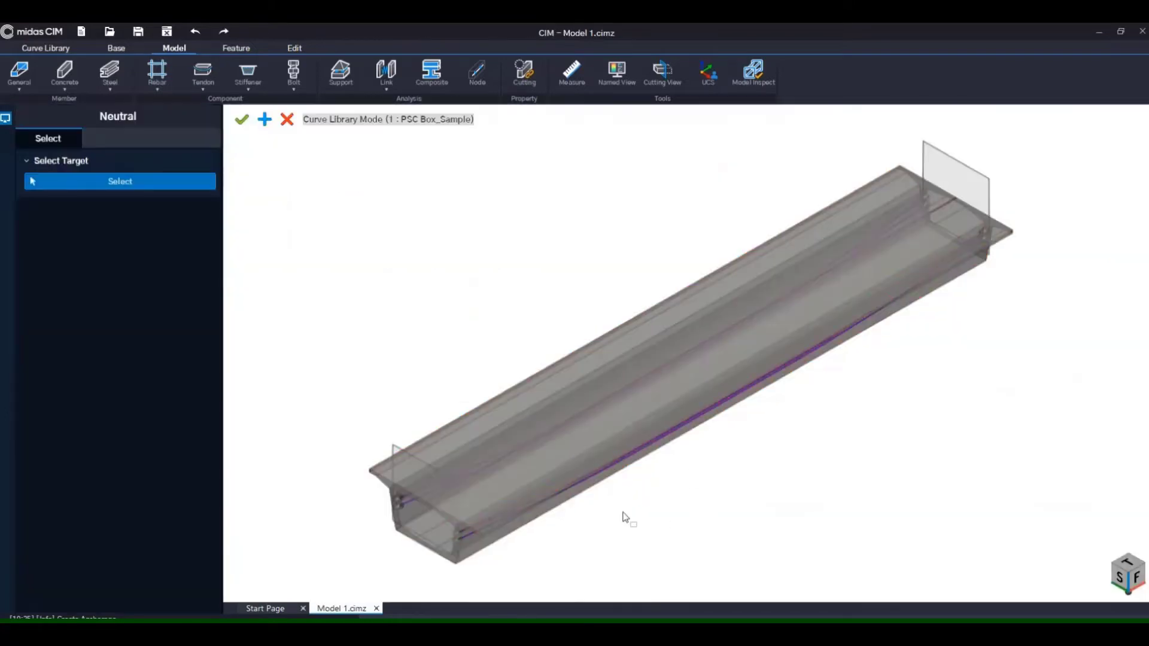
Examine the tendon profiles and anchorages inside the girder webs, and restore the isometric view.
{"action": "middle_click_drag", "start_coordinate": [621, 515], "coordinate": [828, 361]}
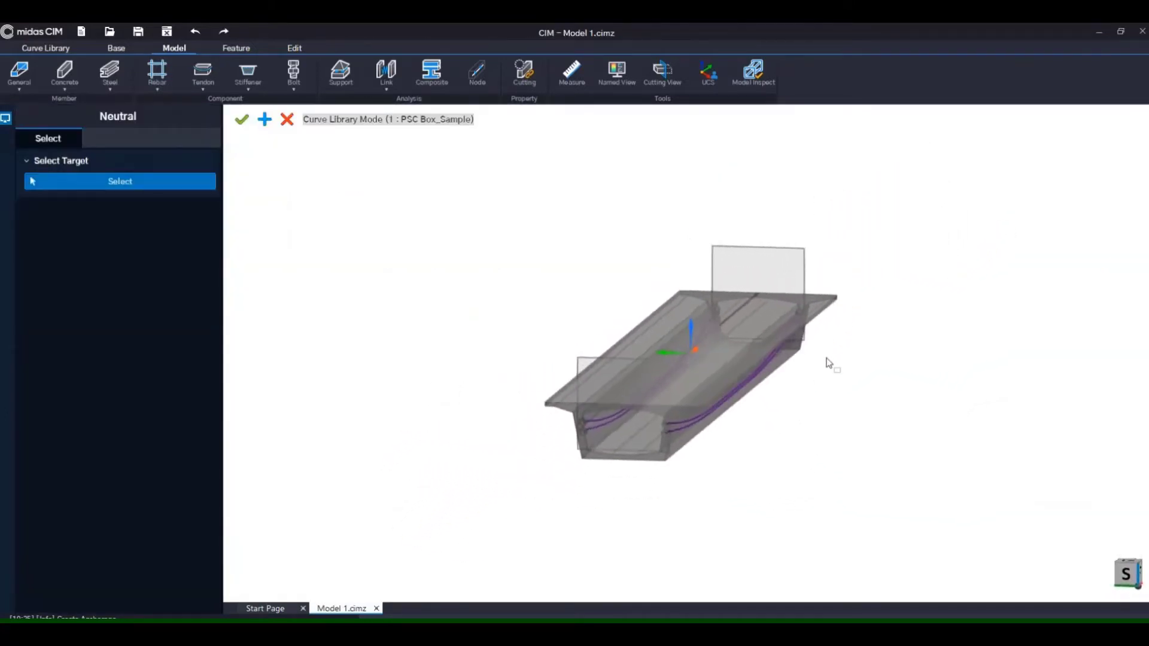
{"action": "scroll", "coordinate": [651, 418], "scroll_direction": "up", "scroll_amount": 6}
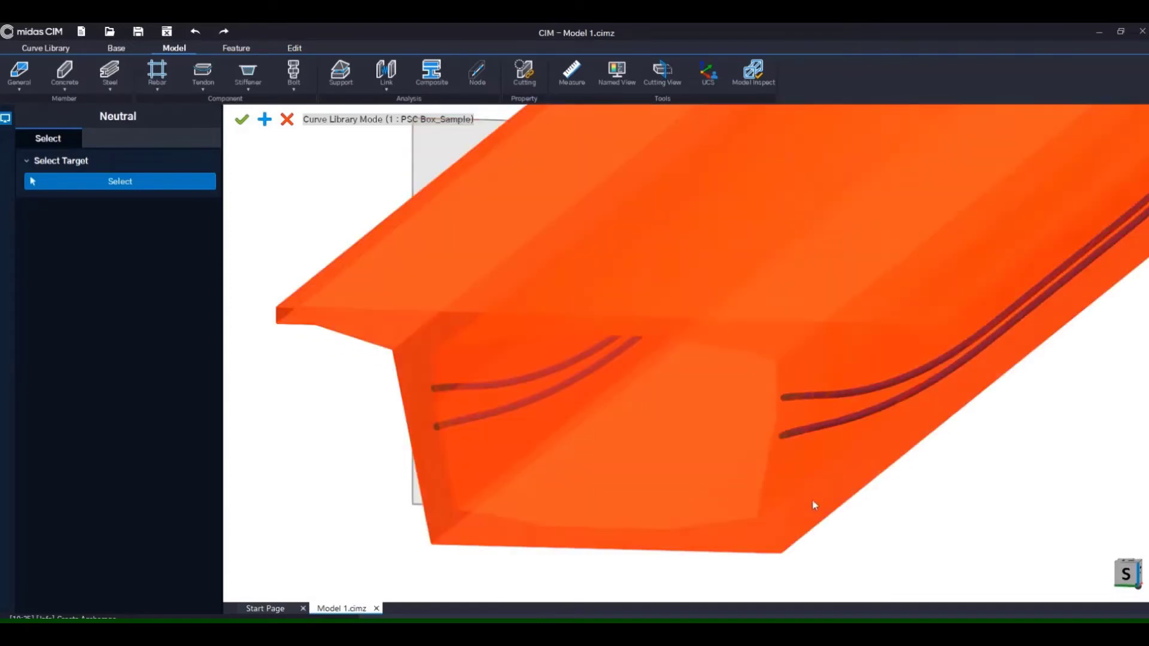
{"action": "middle_click_drag", "start_coordinate": [787, 490], "coordinate": [875, 463]}
{"action": "scroll", "coordinate": [875, 463], "scroll_direction": "down", "scroll_amount": 6}
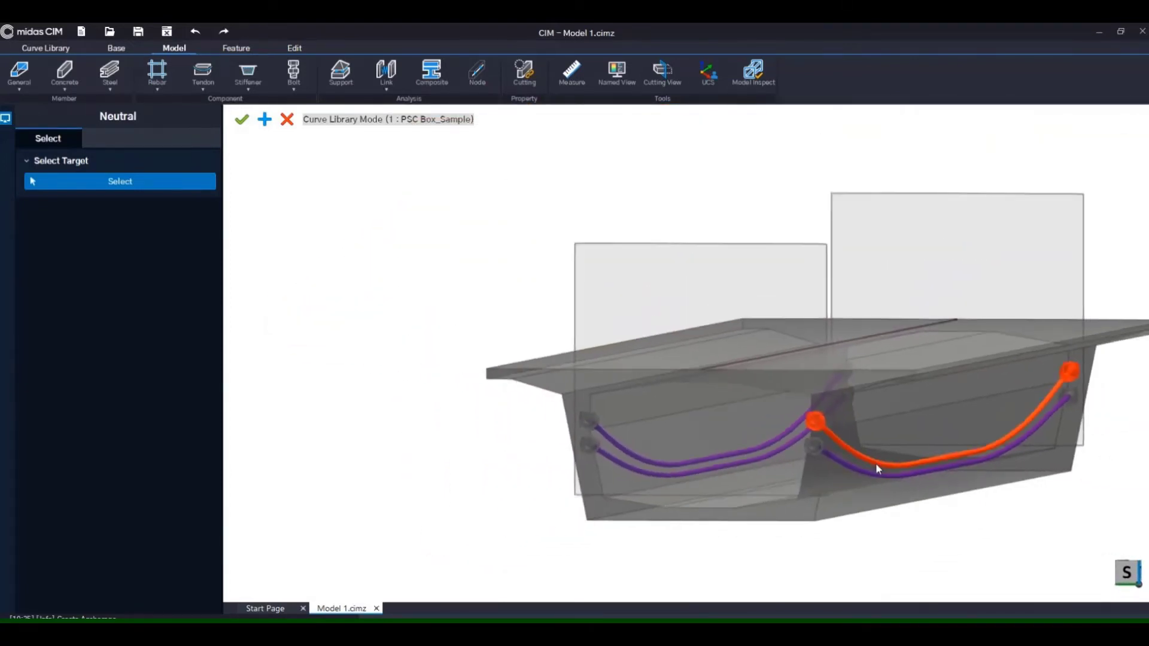
{"action": "right_click", "coordinate": [805, 542]}
{"action": "left_click", "coordinate": [805, 541]}
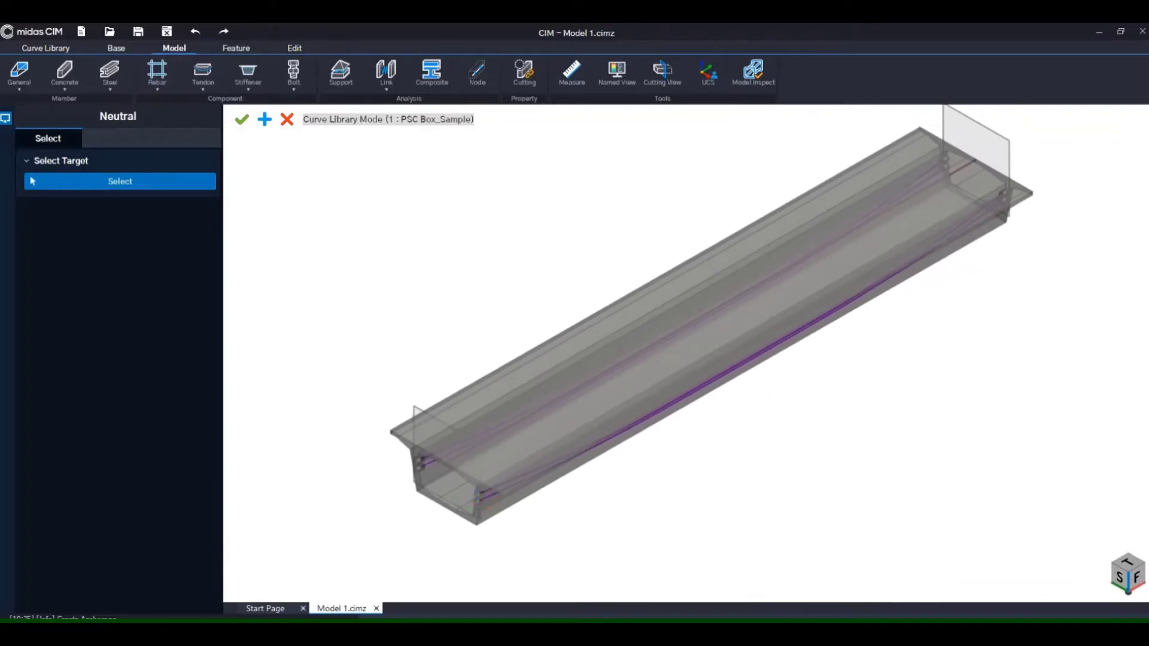
Export the curve library to a midas Curve Library file named Curve Library_PSC_Box_Sample_Parabolic.
{"action": "left_click", "coordinate": [46, 48]}
{"action": "left_click", "coordinate": [532, 75]}
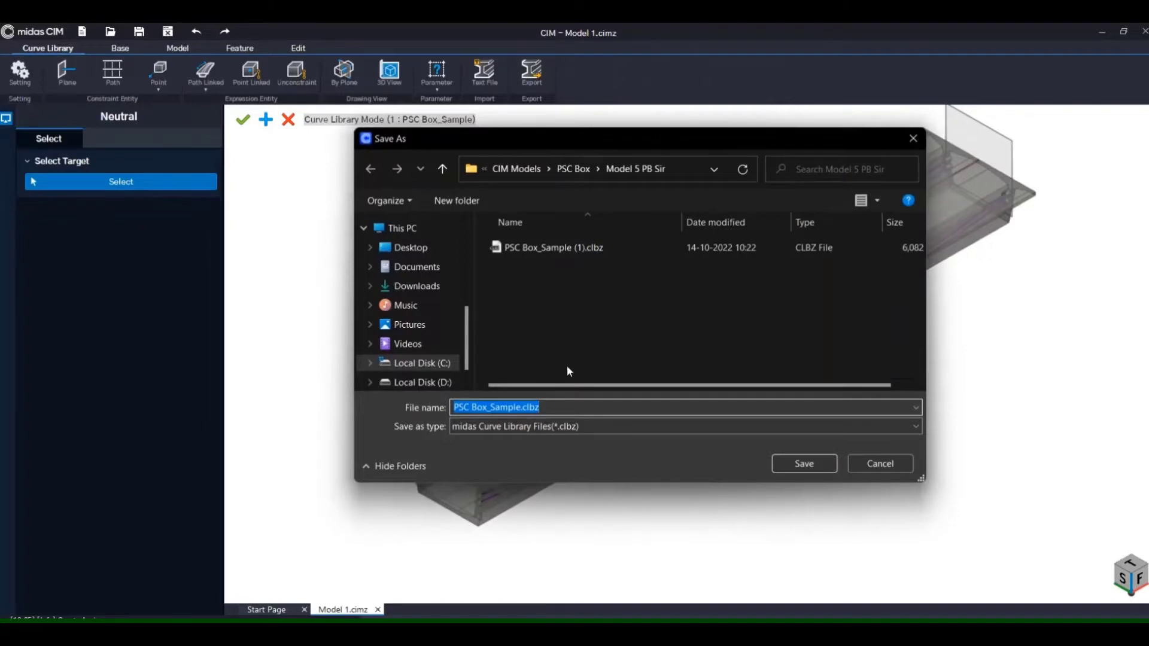
{"action": "type", "text": "Curve Library_PSC_Box_Sample_Parabolic"}
{"action": "left_click", "coordinate": [804, 463]}
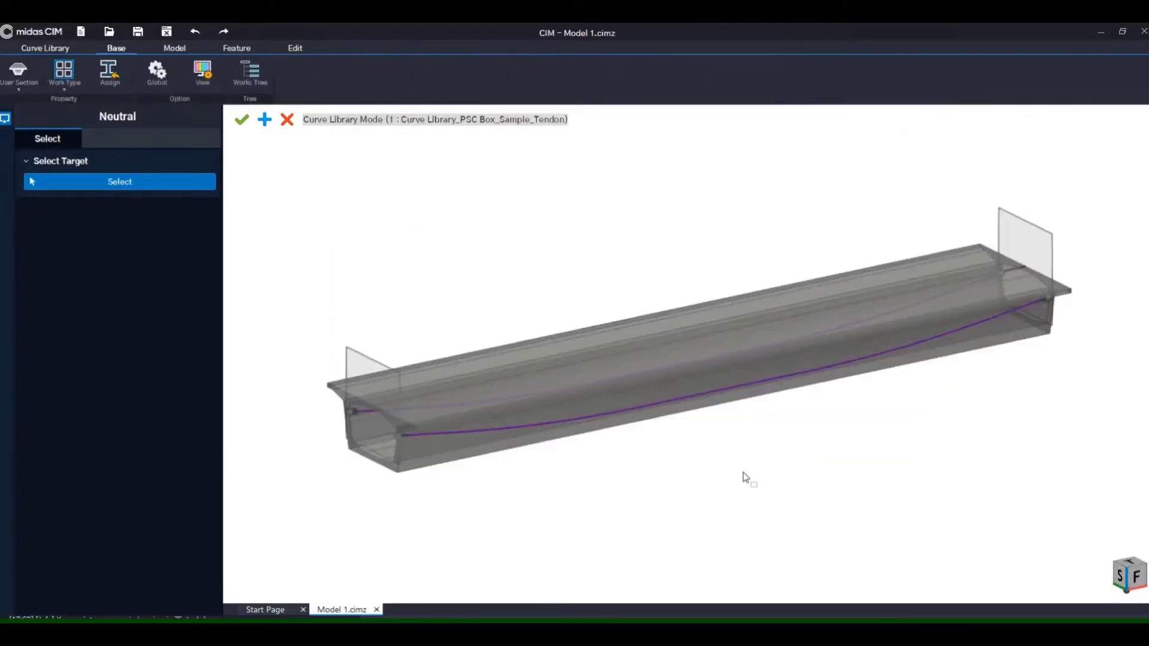
{"action": "scroll", "coordinate": [745, 477], "scroll_direction": "up", "scroll_amount": 2}
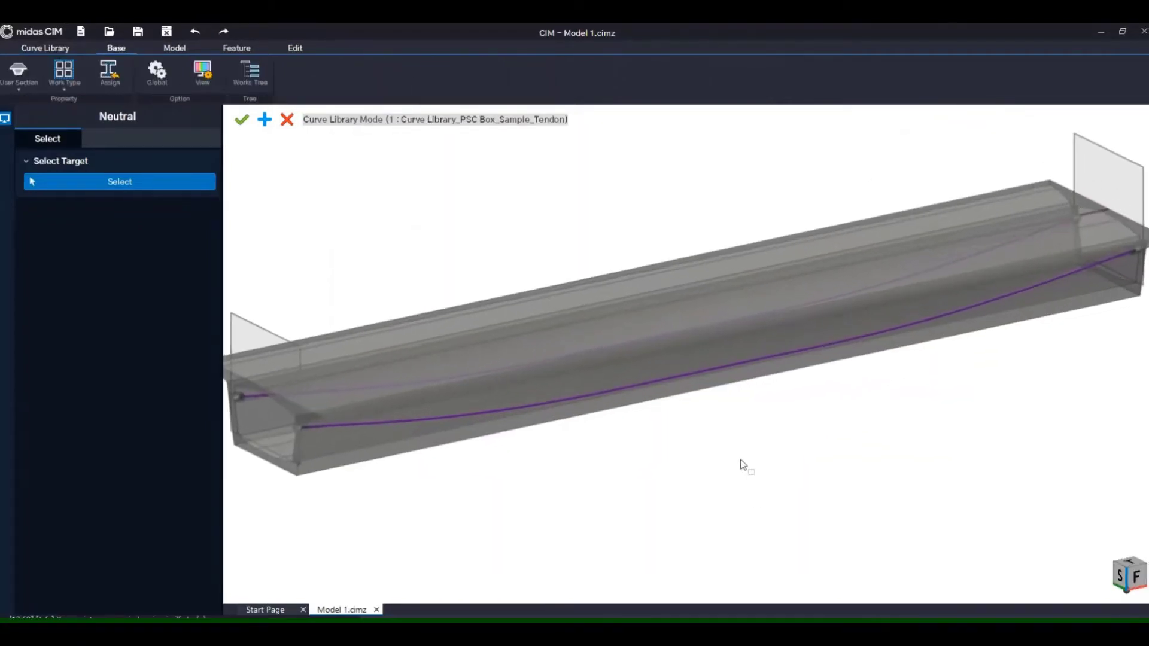
Open tendon A1L of Tendon Group-1 for modification from the Works Tree.
{"action": "left_click", "coordinate": [256, 73]}
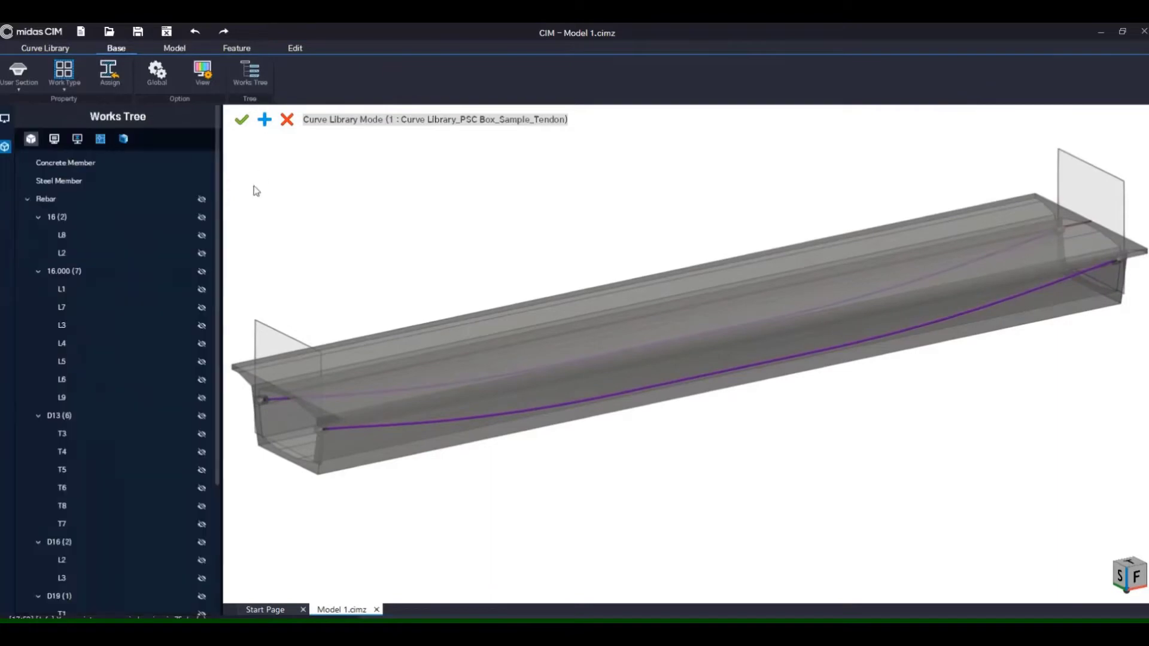
{"action": "scroll", "coordinate": [135, 573], "scroll_direction": "down", "scroll_amount": 3}
{"action": "left_click", "coordinate": [120, 510]}
{"action": "right_click", "coordinate": [120, 498]}
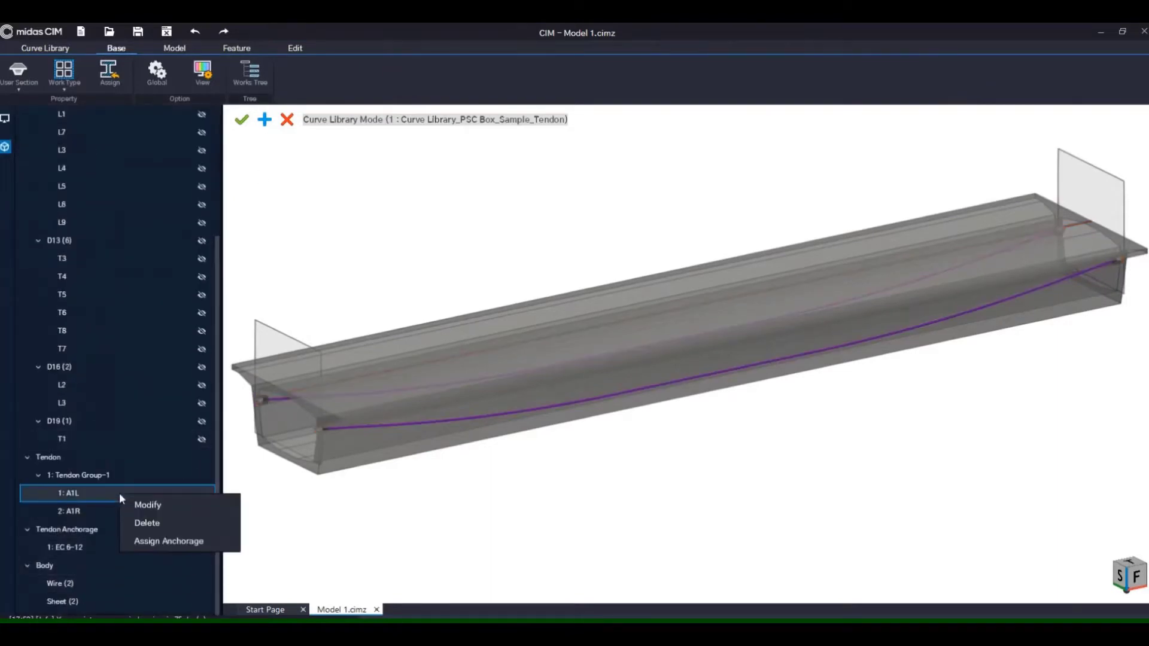
{"action": "left_click", "coordinate": [143, 505]}
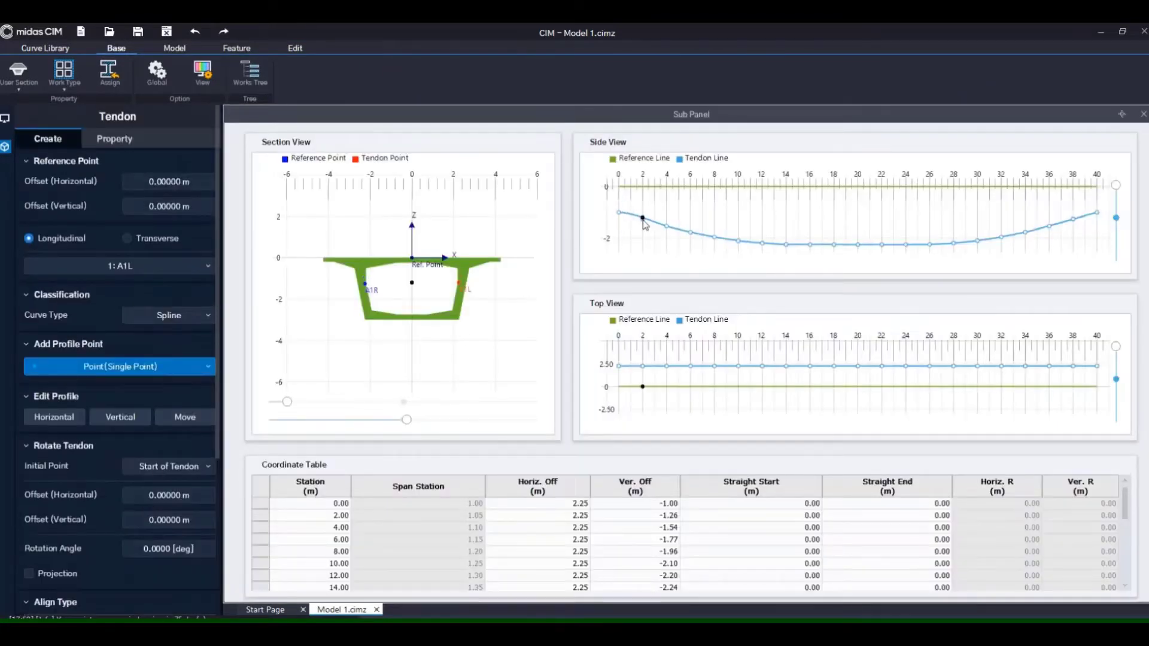
Reshape tendon A1L's side profile freehand: lower stations 2, 4 and 20 m to about -1.6, -2.0 and -2.4 m, and raise stations 32 to 40 m.
{"action": "left_click_drag", "start_coordinate": [643, 221], "coordinate": [666, 238]}
{"action": "left_click_drag", "start_coordinate": [846, 247], "coordinate": [858, 245]}
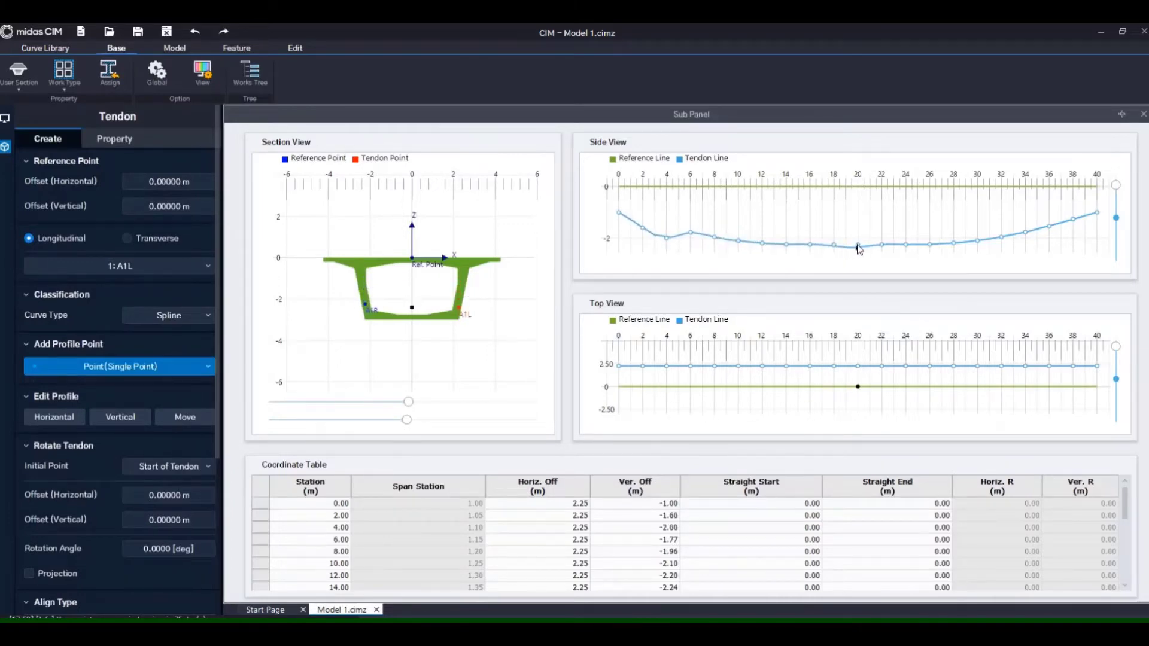
{"action": "left_click_drag", "start_coordinate": [1001, 240], "coordinate": [1026, 225]}
{"action": "left_click", "coordinate": [1026, 224]}
{"action": "left_click", "coordinate": [1048, 220]}
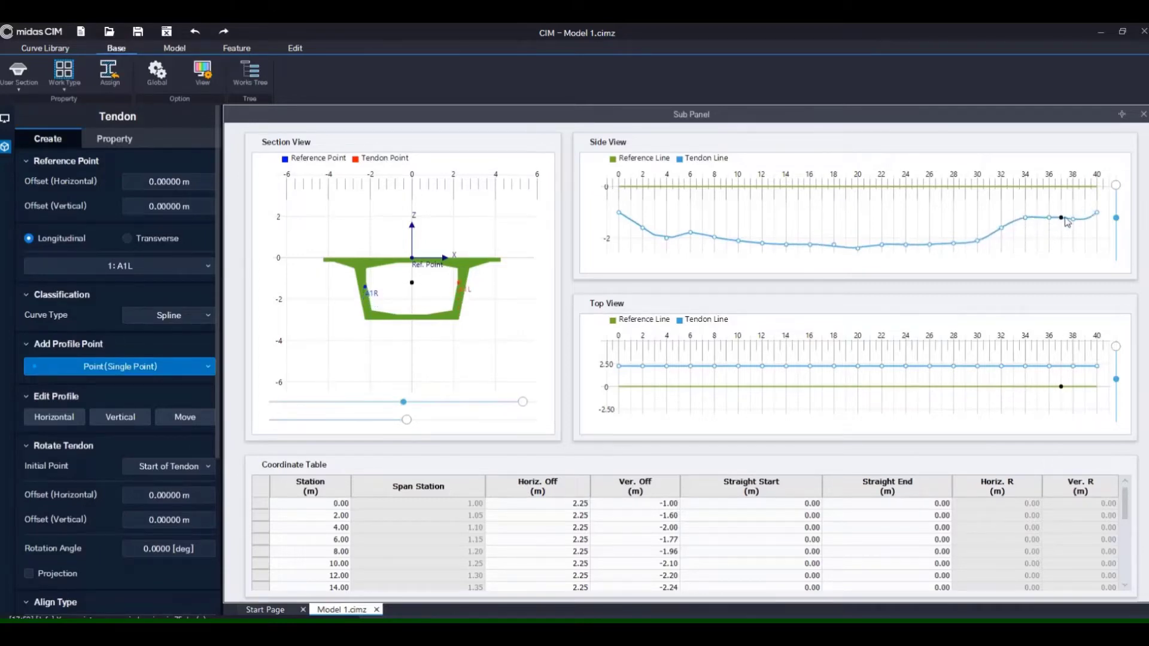
{"action": "left_click", "coordinate": [1074, 218]}
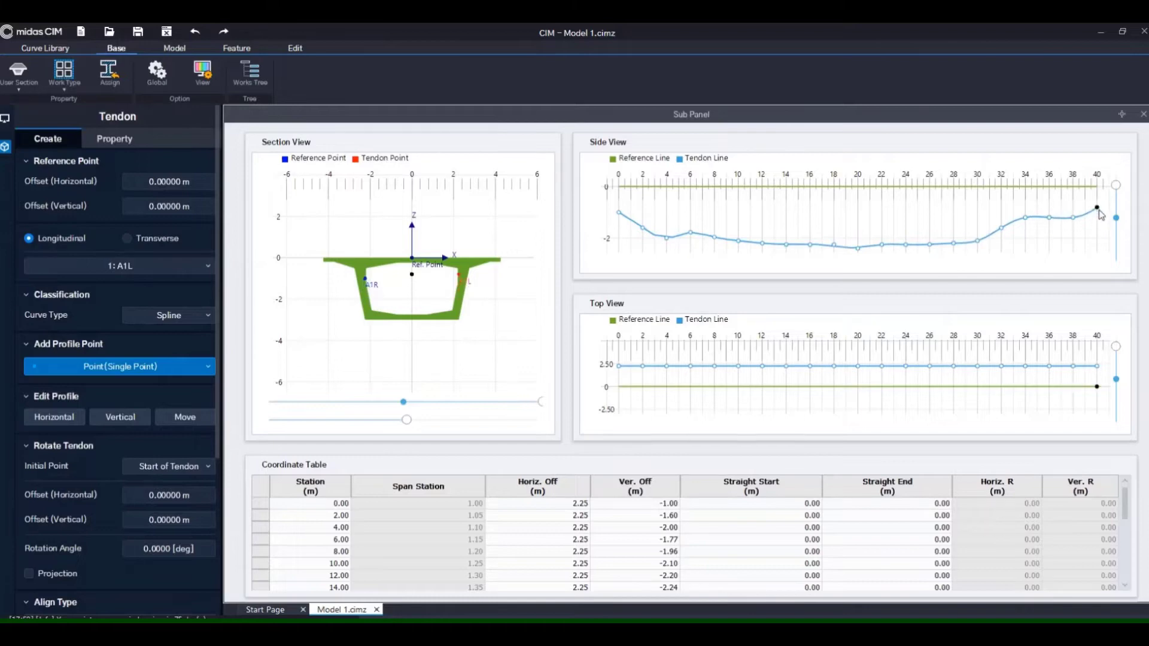
{"action": "left_click", "coordinate": [1100, 212]}
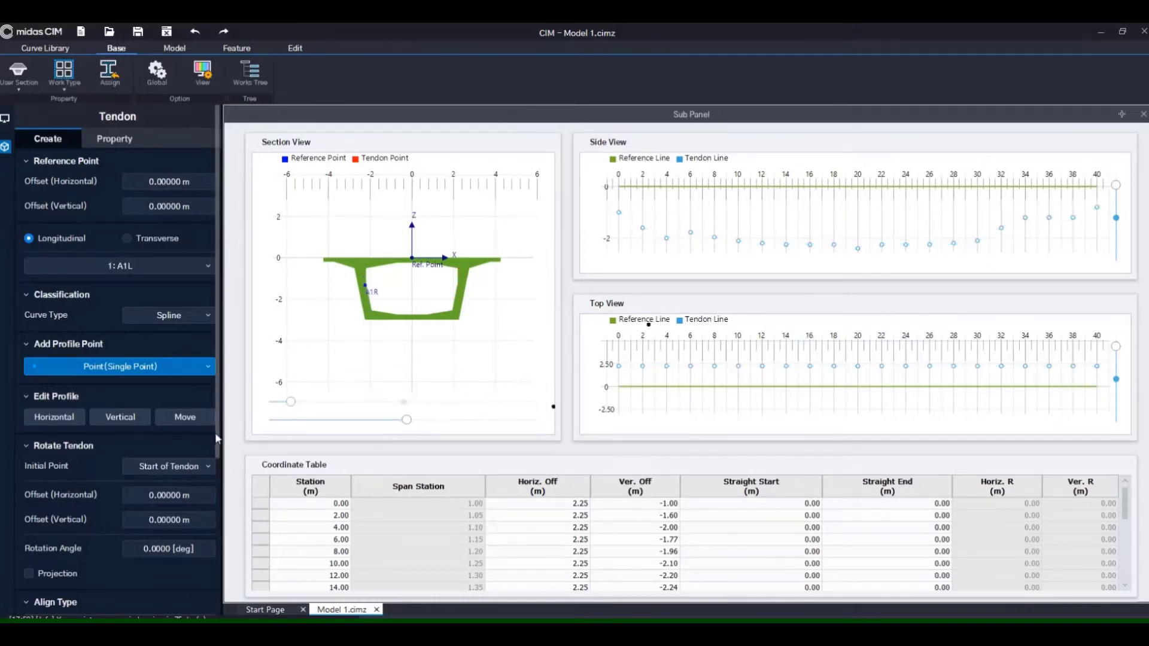
Apply the modified A1L tendon profile and inspect the reshaped tendon along the girder.
{"action": "left_click_drag", "start_coordinate": [214, 432], "coordinate": [205, 604]}
{"action": "left_click", "coordinate": [164, 608]}
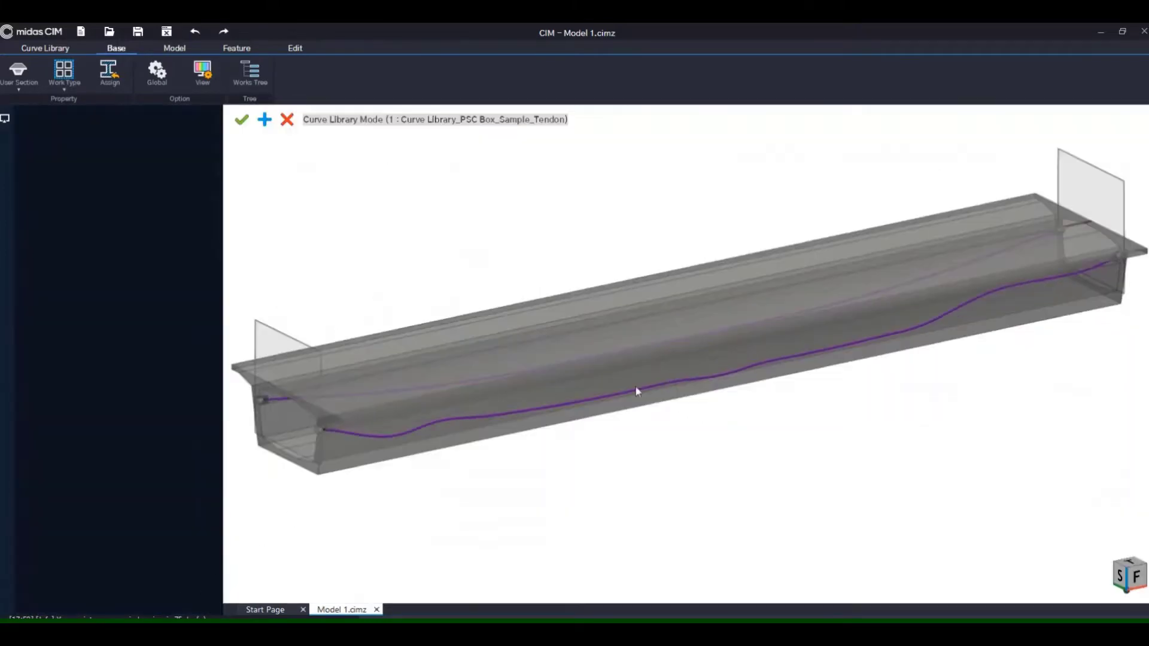
{"action": "middle_click_drag", "start_coordinate": [744, 444], "coordinate": [708, 438]}
{"action": "scroll", "coordinate": [691, 429], "scroll_direction": "up", "scroll_amount": 6}
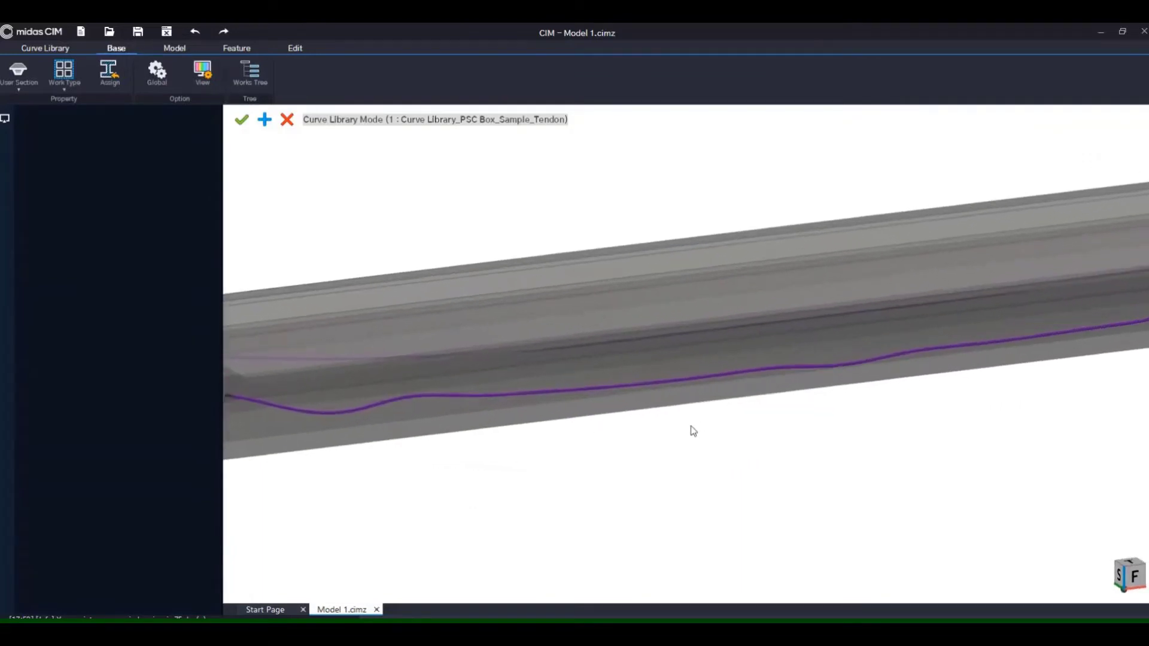
{"action": "scroll", "coordinate": [826, 432], "scroll_direction": "down", "scroll_amount": 4}
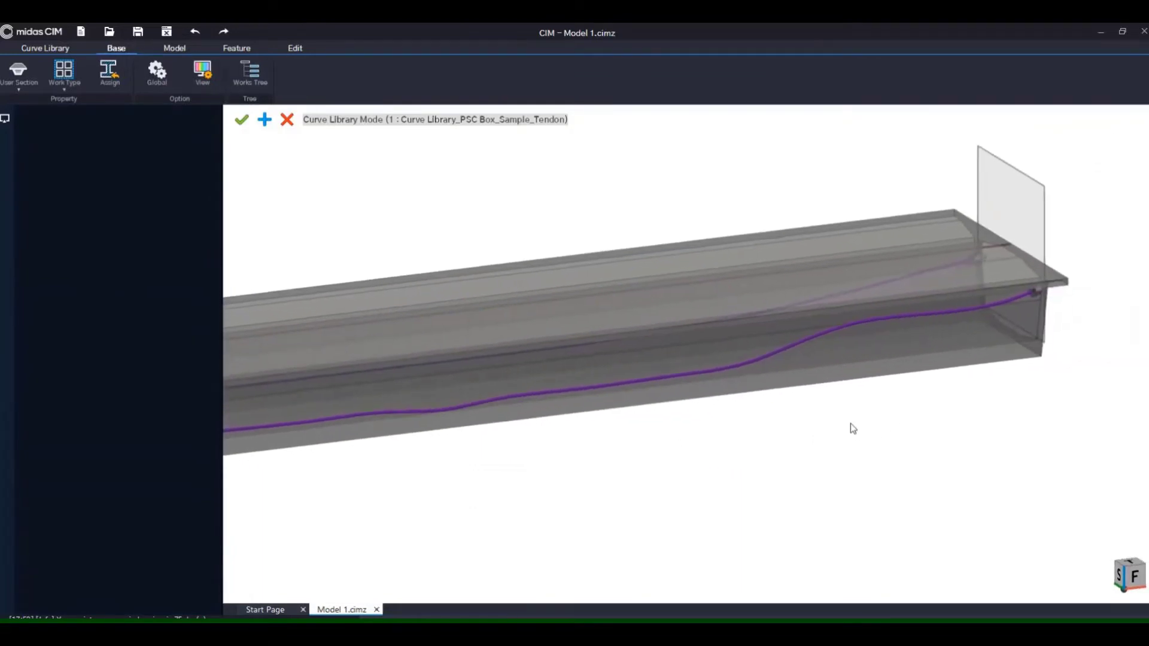
{"action": "scroll", "coordinate": [852, 424], "scroll_direction": "down", "scroll_amount": 3}
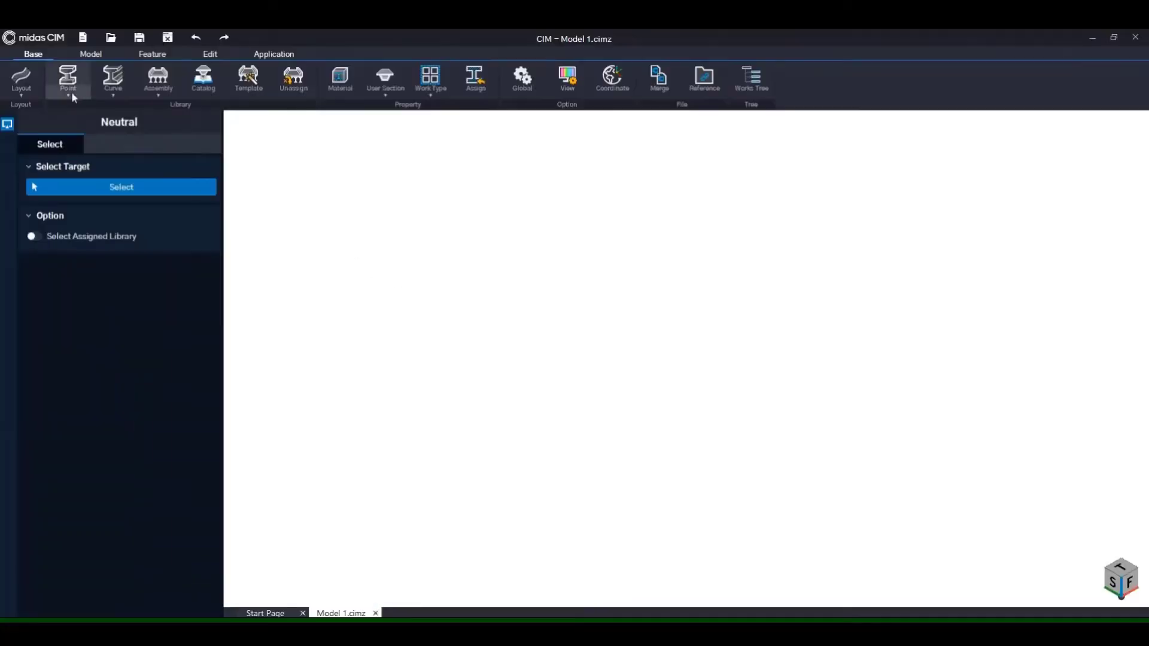
Create a new point library named Pier.
{"action": "left_click", "coordinate": [70, 91]}
{"action": "left_click", "coordinate": [65, 113]}
{"action": "type", "text": "Pie"}
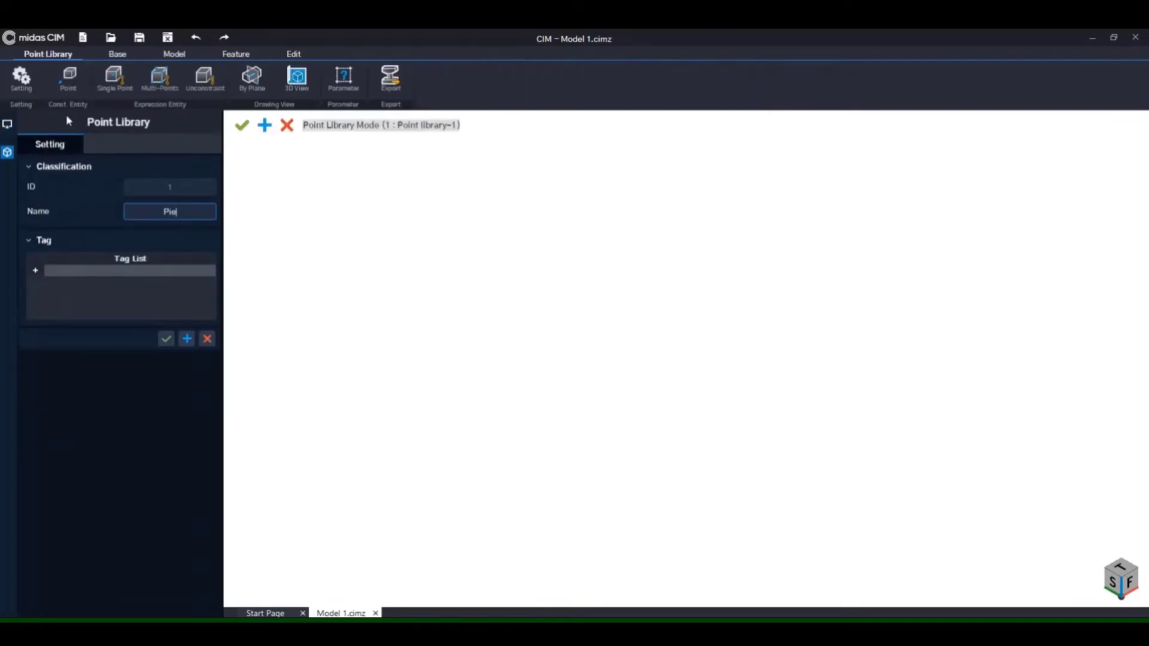
{"action": "type", "text": "r"}
{"action": "left_click", "coordinate": [166, 338]}
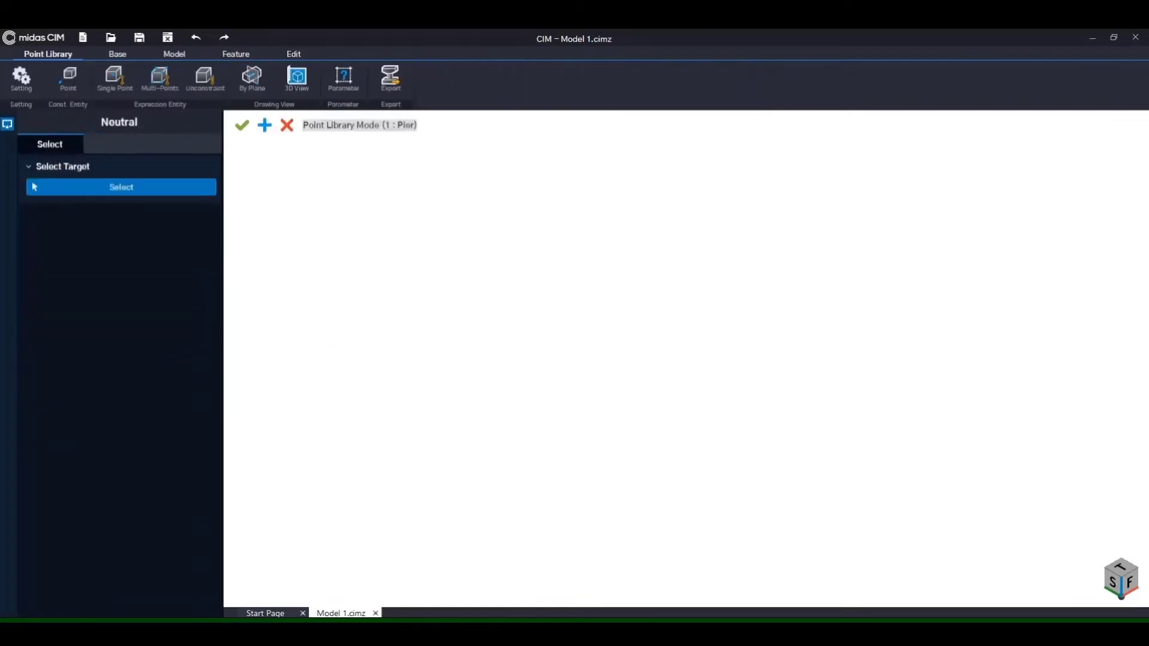
Create a concrete general user section named Pier Cap inside the Pier point library.
{"action": "left_click", "coordinate": [121, 53]}
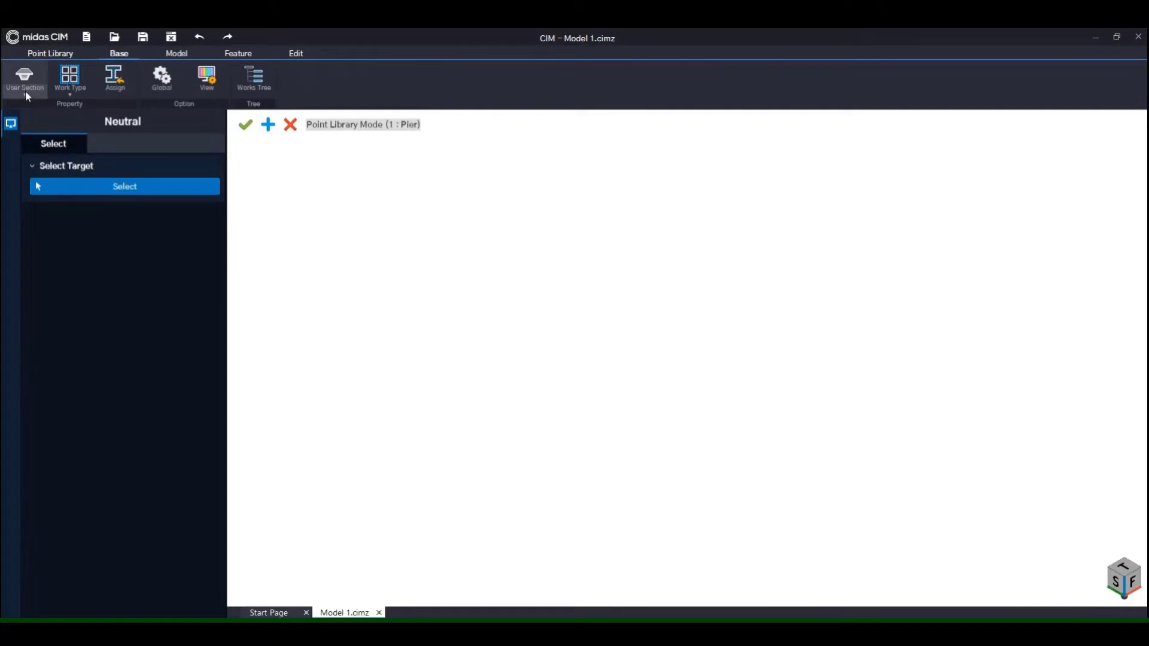
{"action": "left_click", "coordinate": [25, 90]}
{"action": "type", "text": "Pier Cap"}
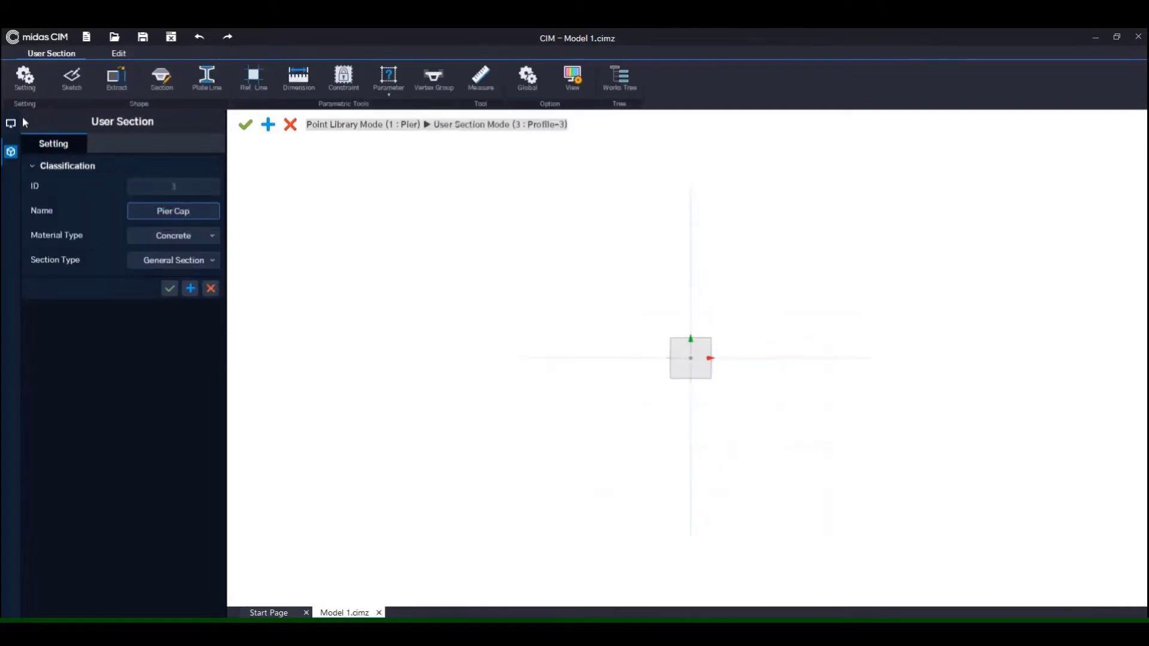
{"action": "left_click", "coordinate": [169, 289]}
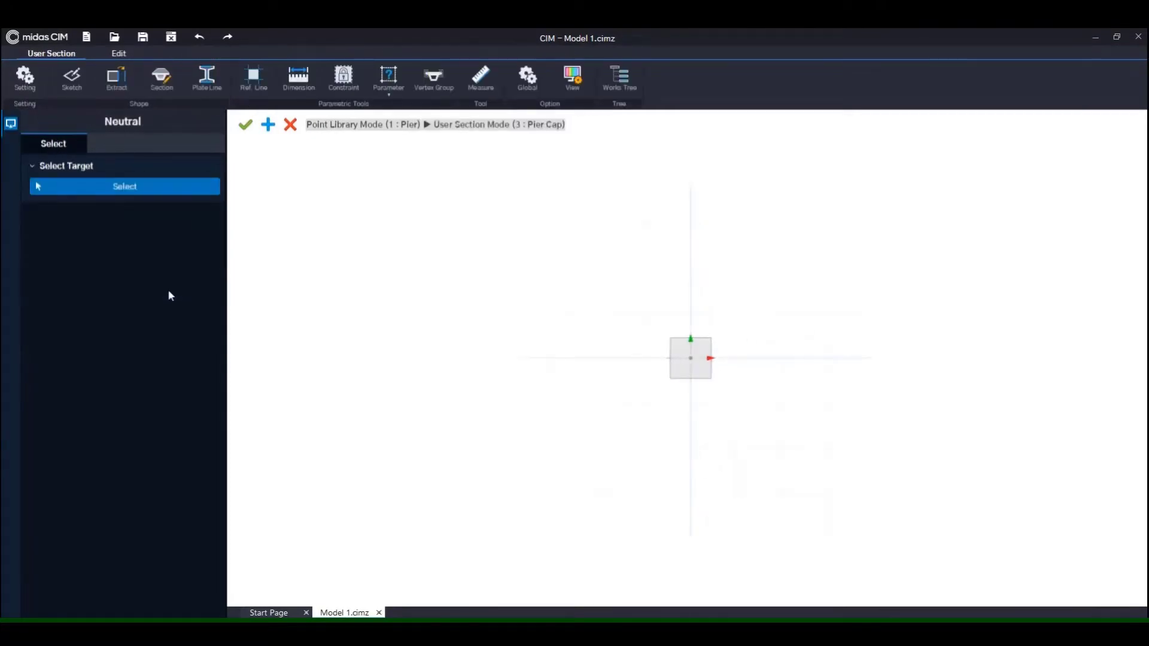
Open the drawing file pier cap 6m x 2,5 m new for DWG/DXF import into the section.
{"action": "left_click", "coordinate": [27, 34]}
{"action": "left_click", "coordinate": [46, 233]}
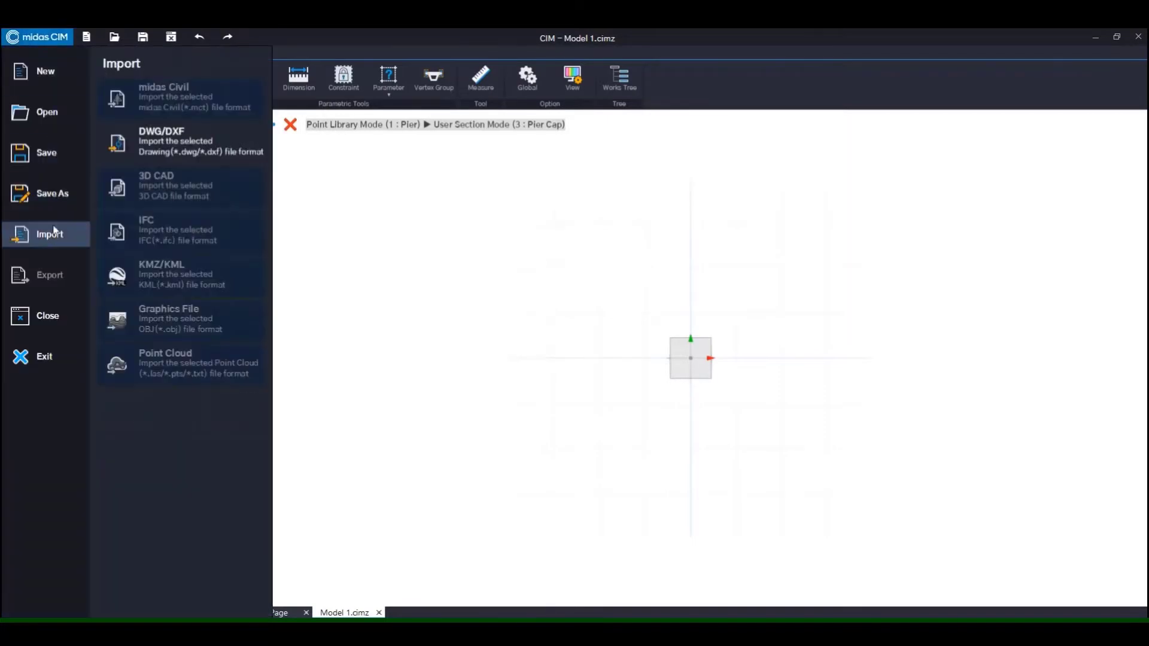
{"action": "left_click", "coordinate": [180, 129]}
{"action": "left_click", "coordinate": [968, 567]}
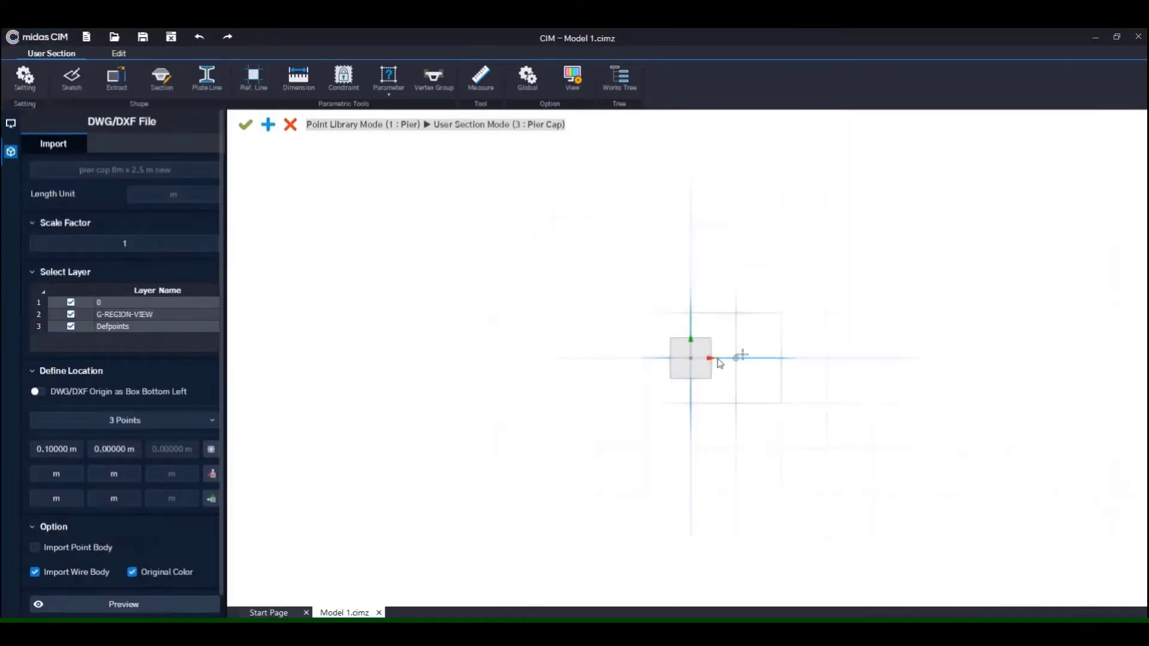
Place the pier cap drawing by three points at the origin with a horizontal X axis and upward Y axis, preview it and import it.
{"action": "left_click", "coordinate": [691, 357]}
{"action": "left_click", "coordinate": [912, 358]}
{"action": "left_click", "coordinate": [914, 232]}
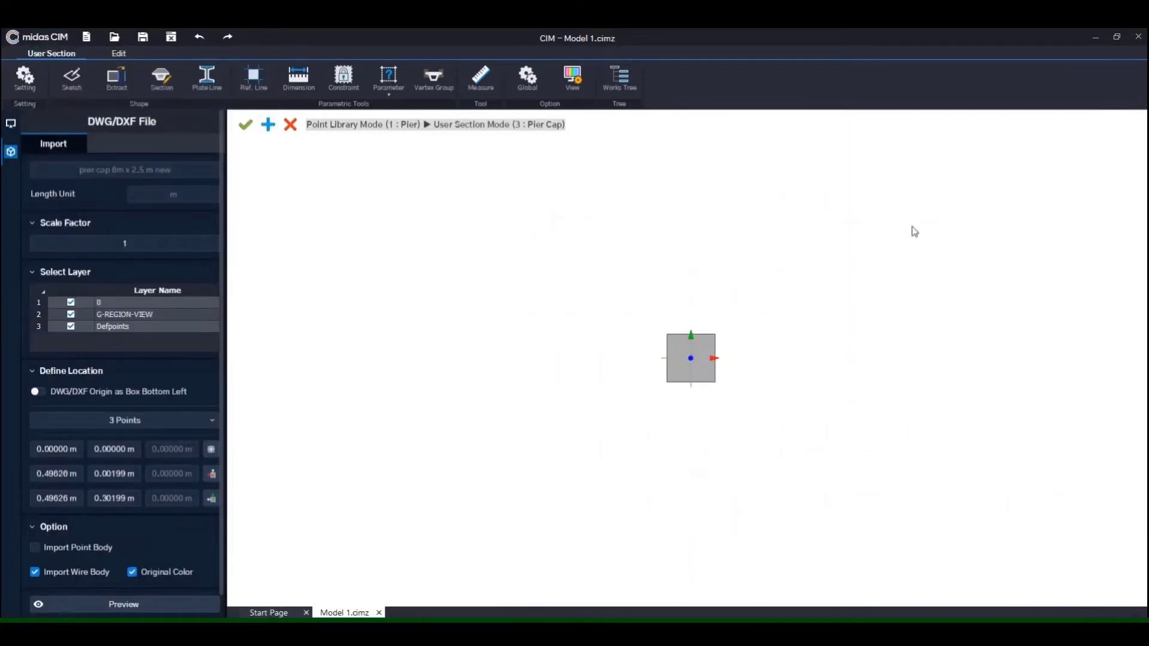
{"action": "scroll", "coordinate": [216, 524], "scroll_direction": "down", "scroll_amount": 1}
{"action": "left_click", "coordinate": [151, 585]}
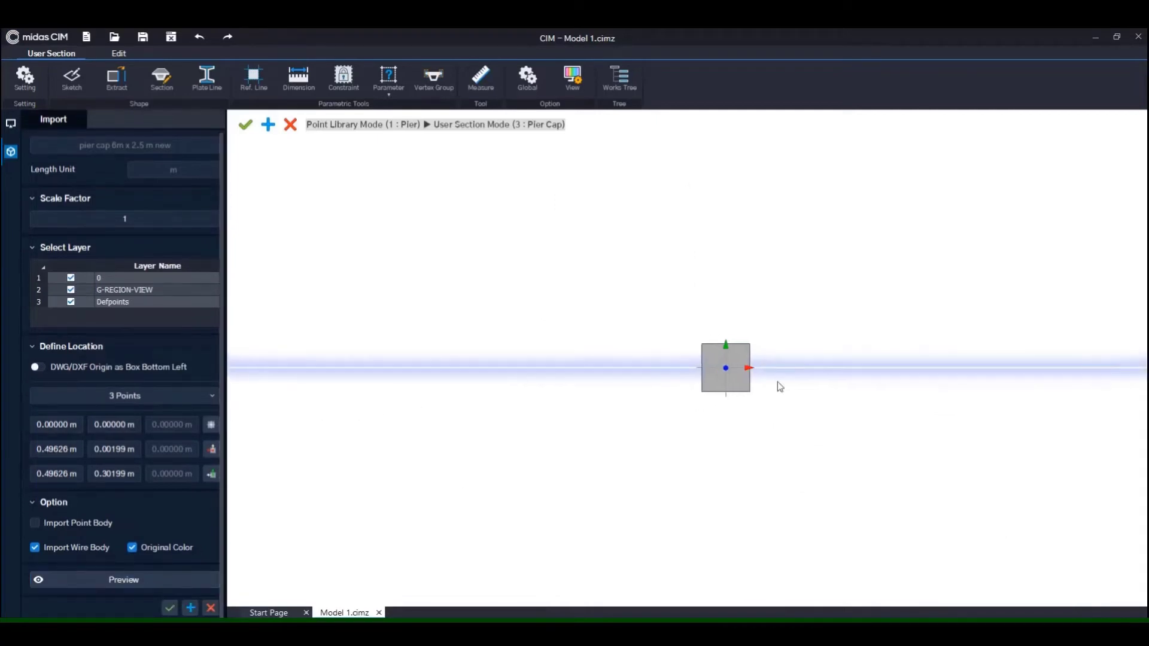
{"action": "scroll", "coordinate": [779, 382], "scroll_direction": "down", "scroll_amount": 4}
{"action": "middle_click_drag", "start_coordinate": [707, 352], "coordinate": [614, 272]}
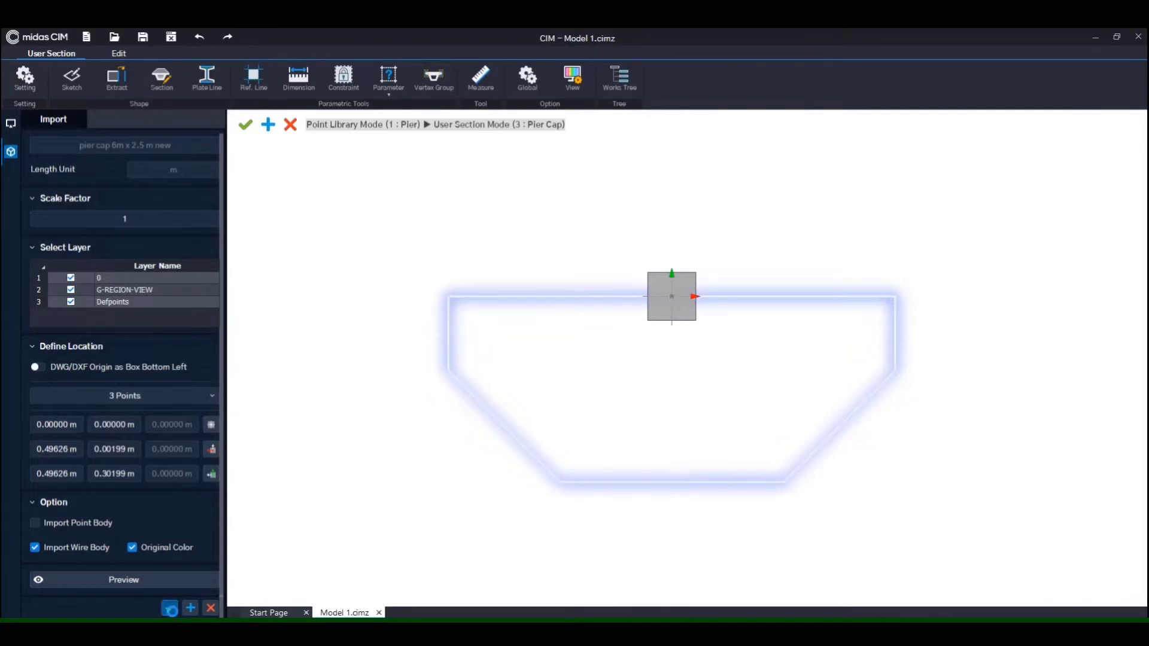
{"action": "left_click", "coordinate": [170, 609]}
Create a section face by selecting all edges of the imported pier cap outline, and finish the user section.
{"action": "left_click", "coordinate": [162, 77]}
{"action": "left_click", "coordinate": [48, 319]}
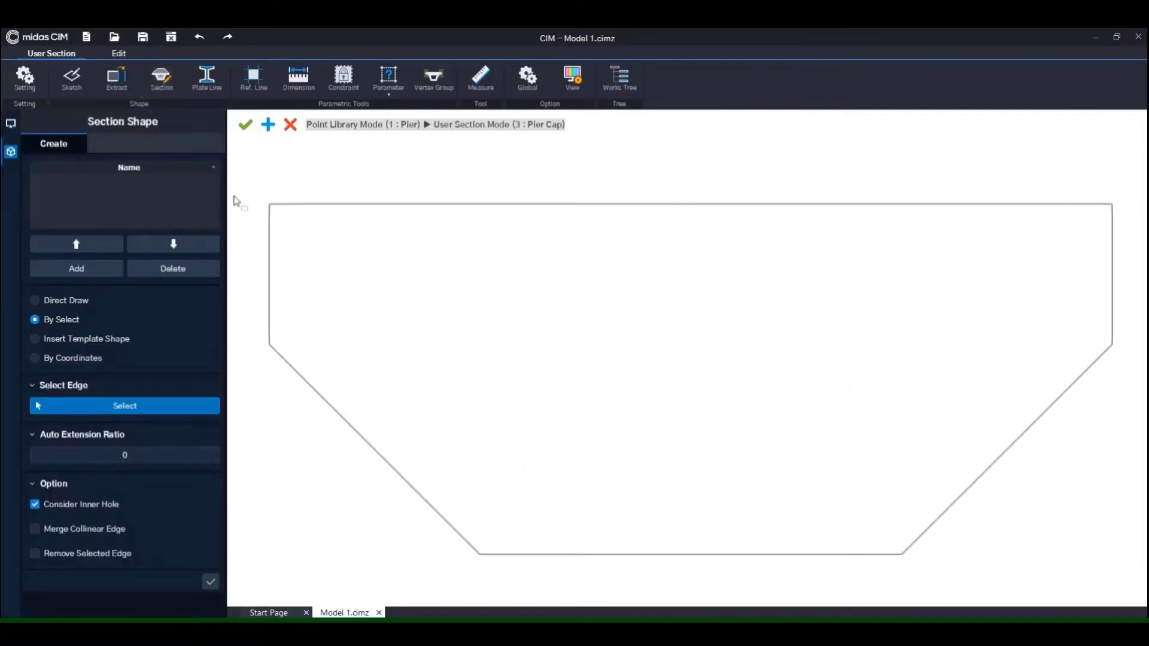
{"action": "left_click_drag", "start_coordinate": [248, 179], "coordinate": [1114, 575]}
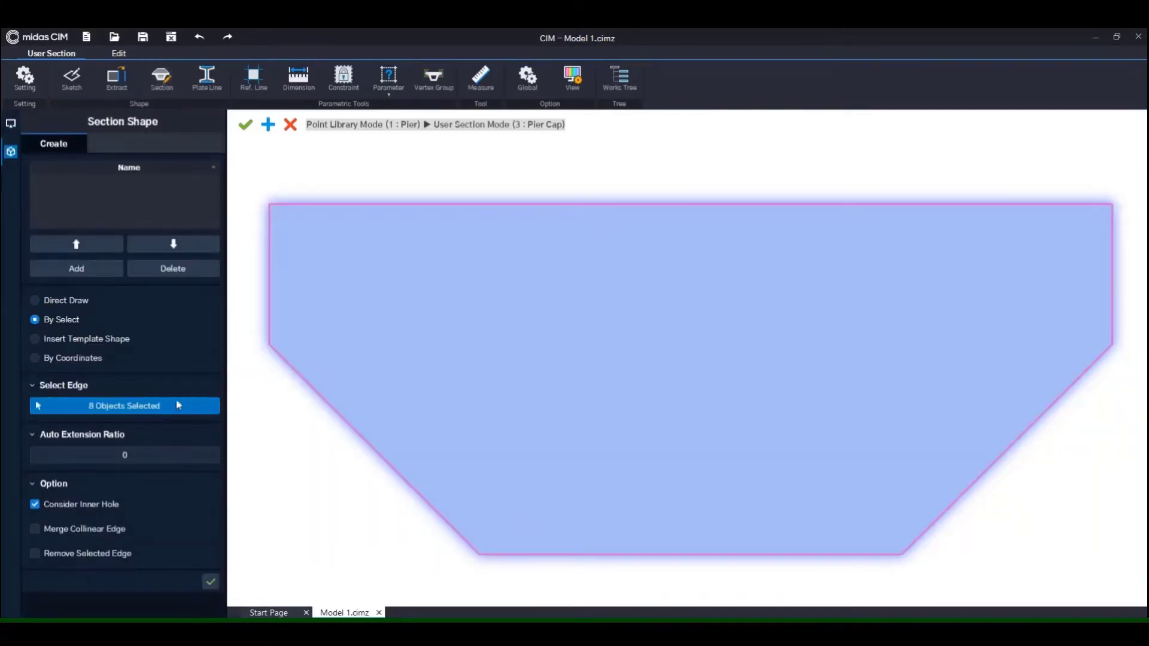
{"action": "left_click", "coordinate": [77, 268]}
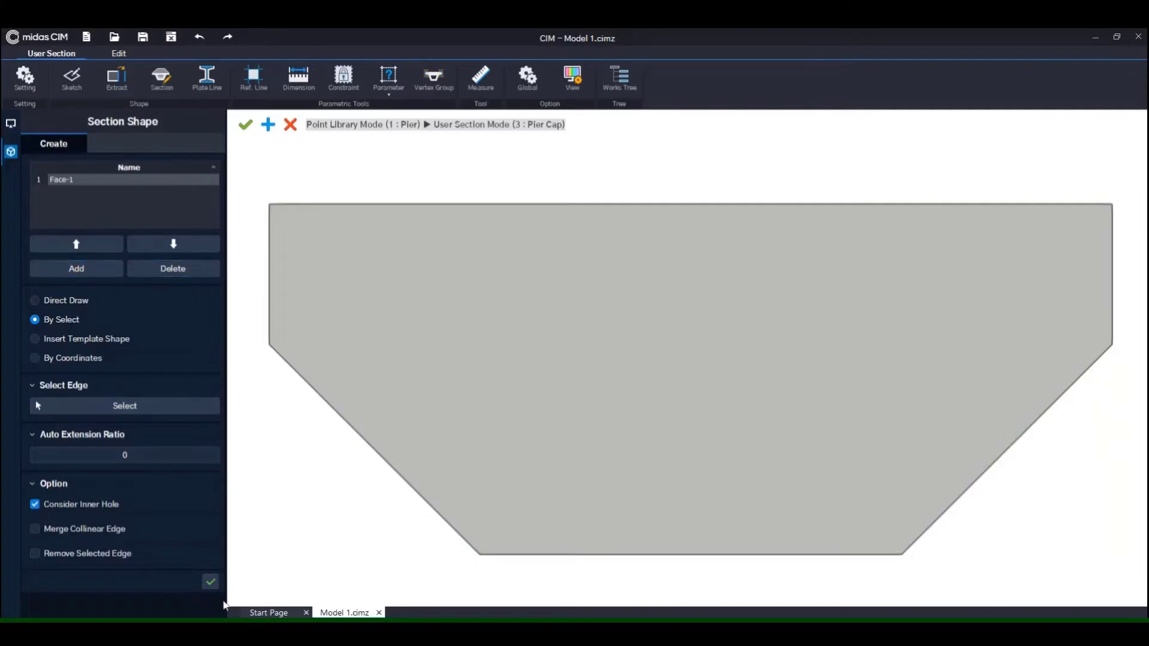
{"action": "left_click", "coordinate": [210, 582]}
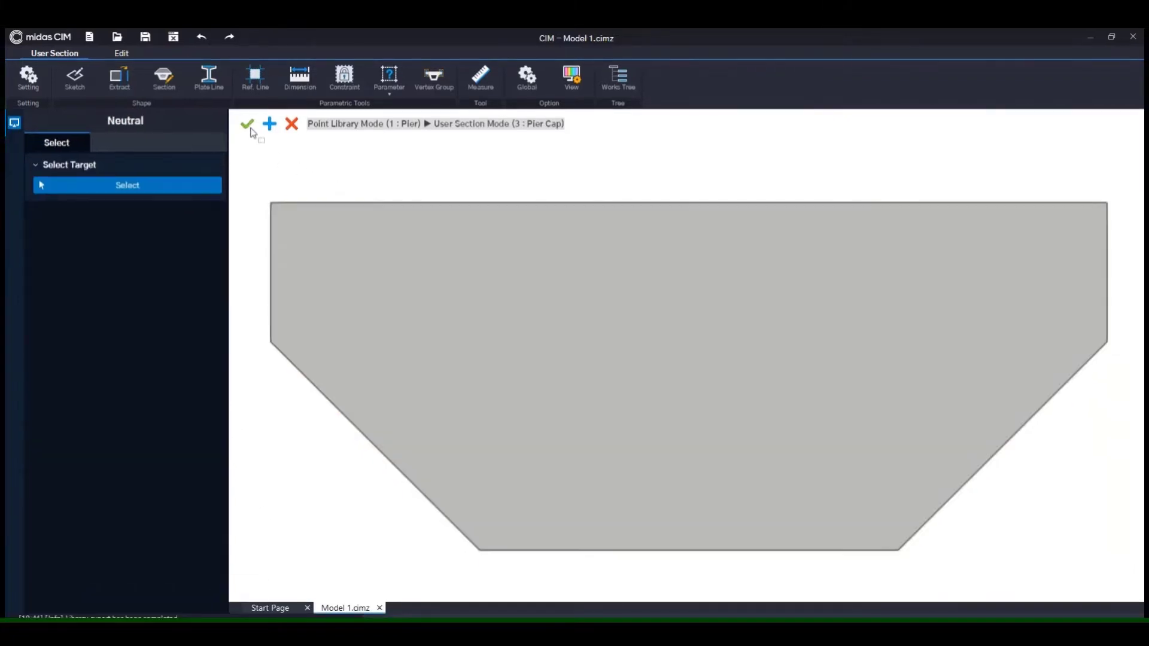
{"action": "left_click", "coordinate": [247, 124]}
Start a general member with the Pier Cap section and orient it by three points from the origin on a vertical plane facing the X direction.
{"action": "left_click", "coordinate": [180, 54]}
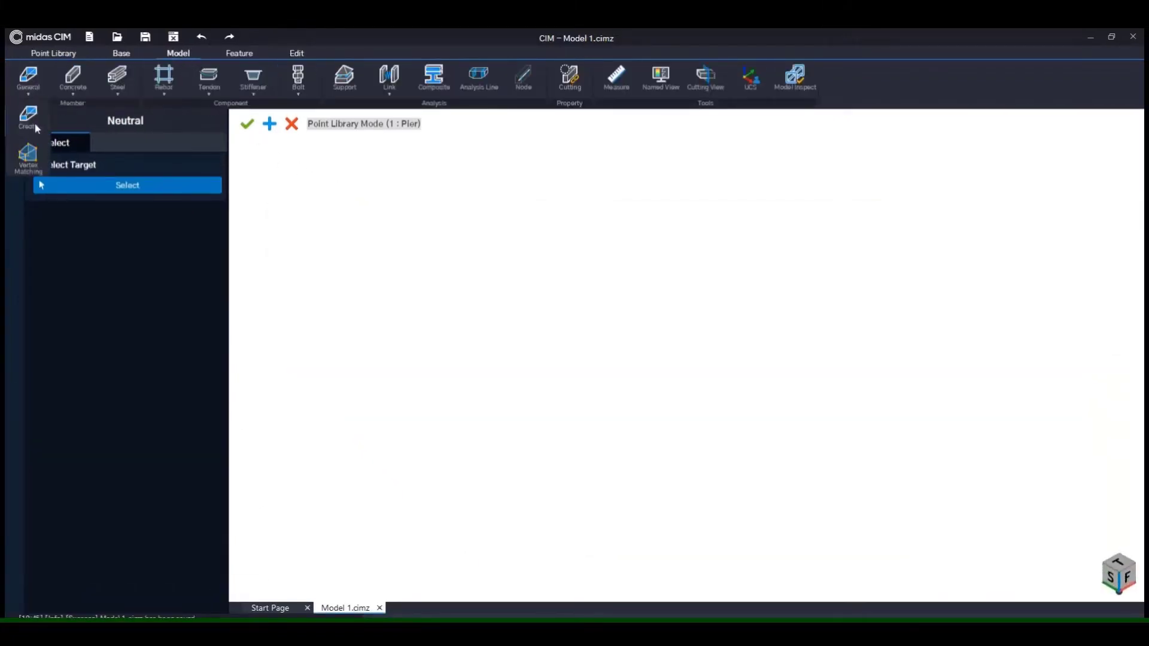
{"action": "left_click", "coordinate": [36, 127]}
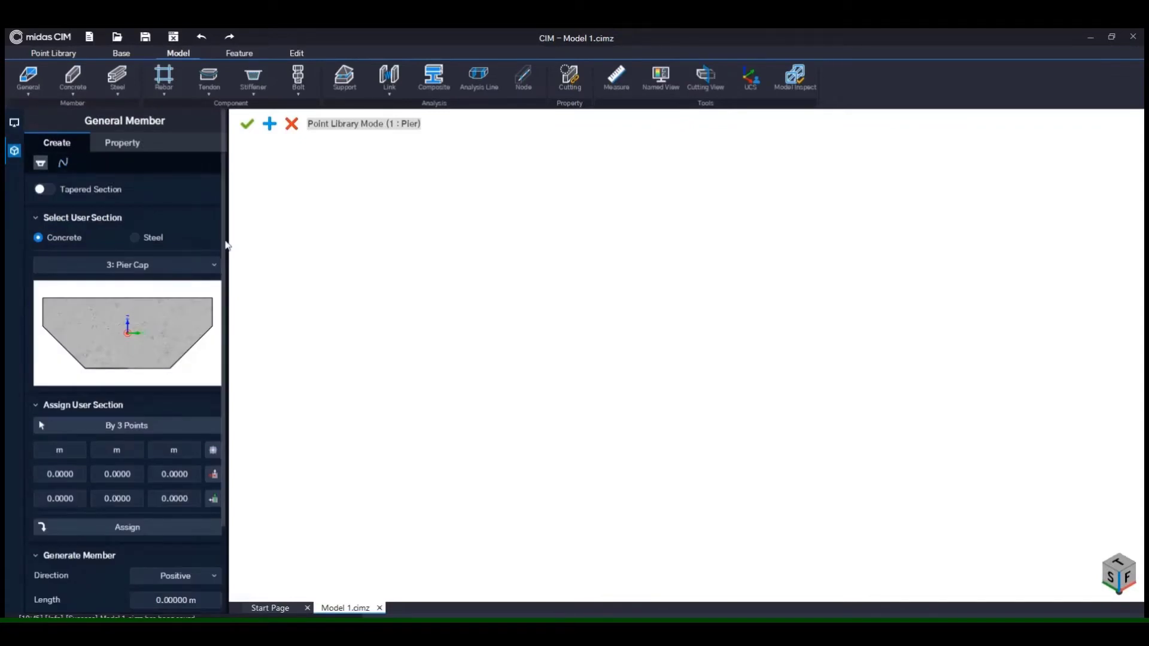
{"action": "scroll", "coordinate": [198, 333], "scroll_direction": "down", "scroll_amount": 3}
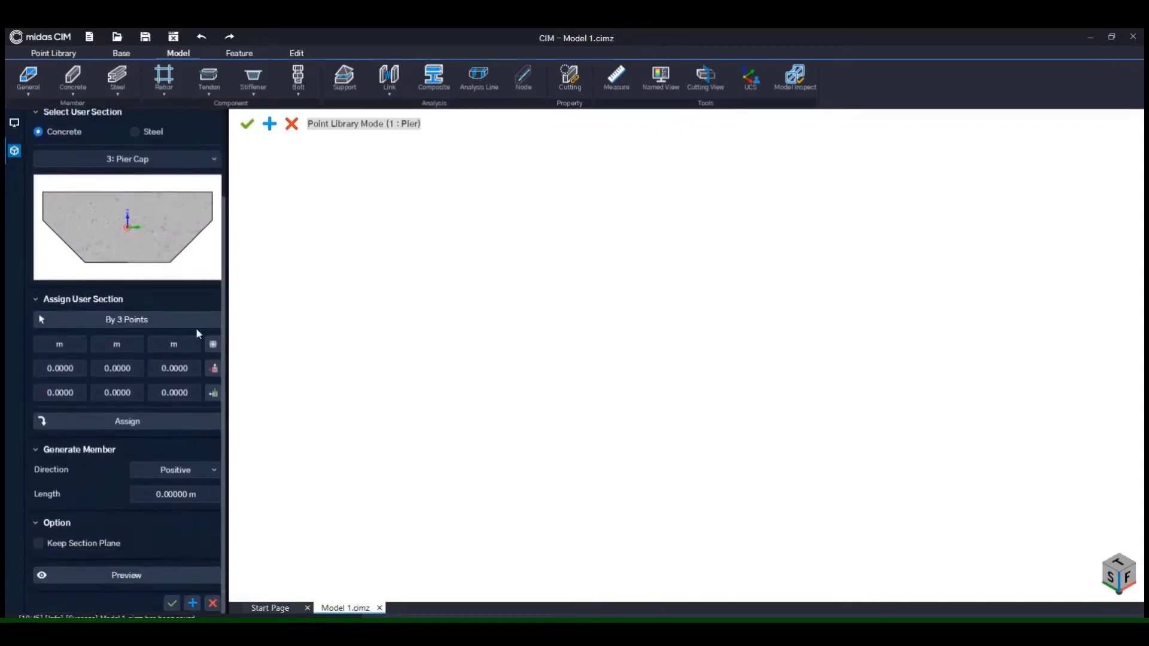
{"action": "left_click", "coordinate": [159, 320]}
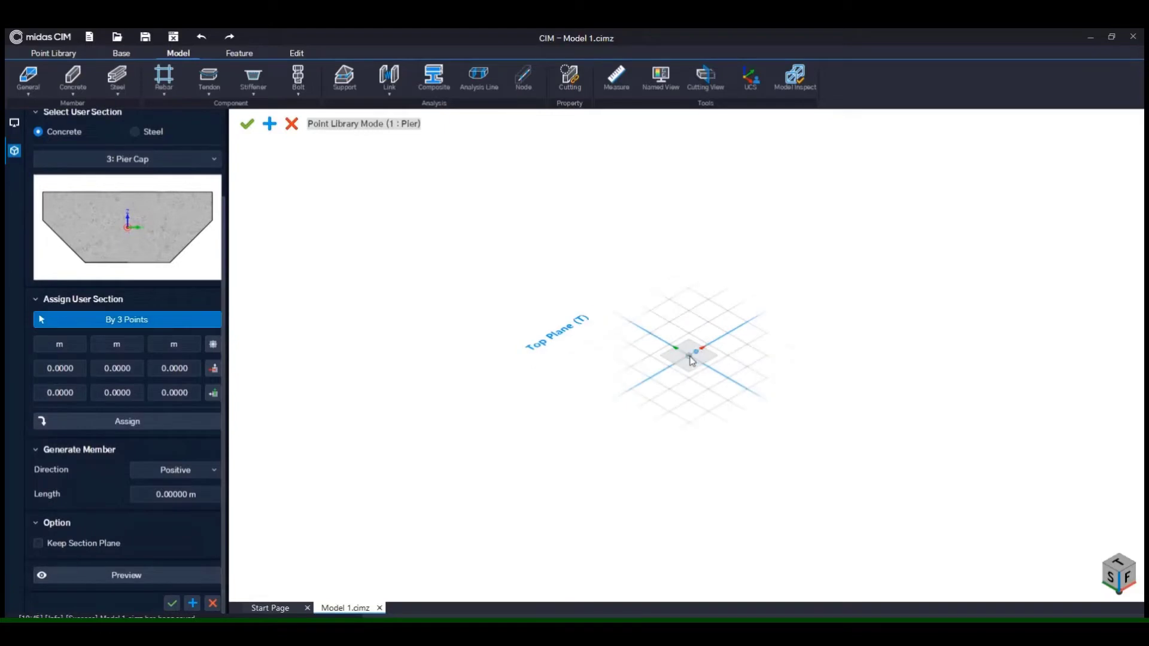
{"action": "key", "text": "s"}
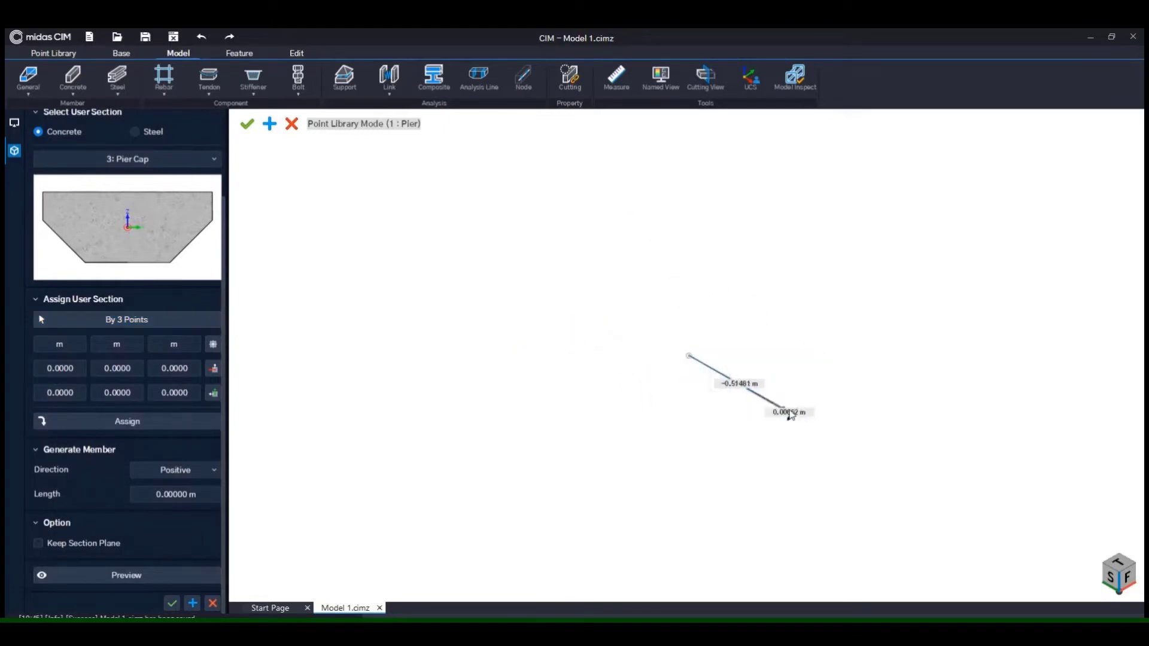
{"action": "left_click", "coordinate": [789, 411]}
{"action": "left_click", "coordinate": [787, 301]}
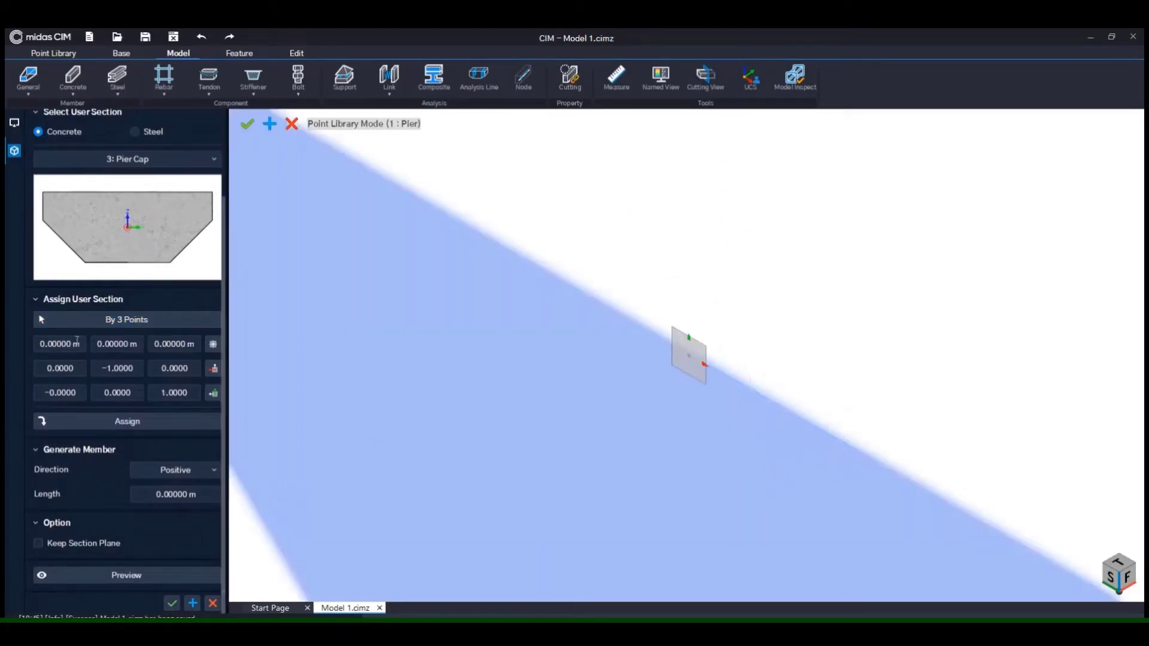
Set the section's origin X coordinate to 1.5 m and the member length to 3 m, and assign the Pier Cap section.
{"action": "type", "text": "1.5"}
{"action": "left_click", "coordinate": [123, 343]}
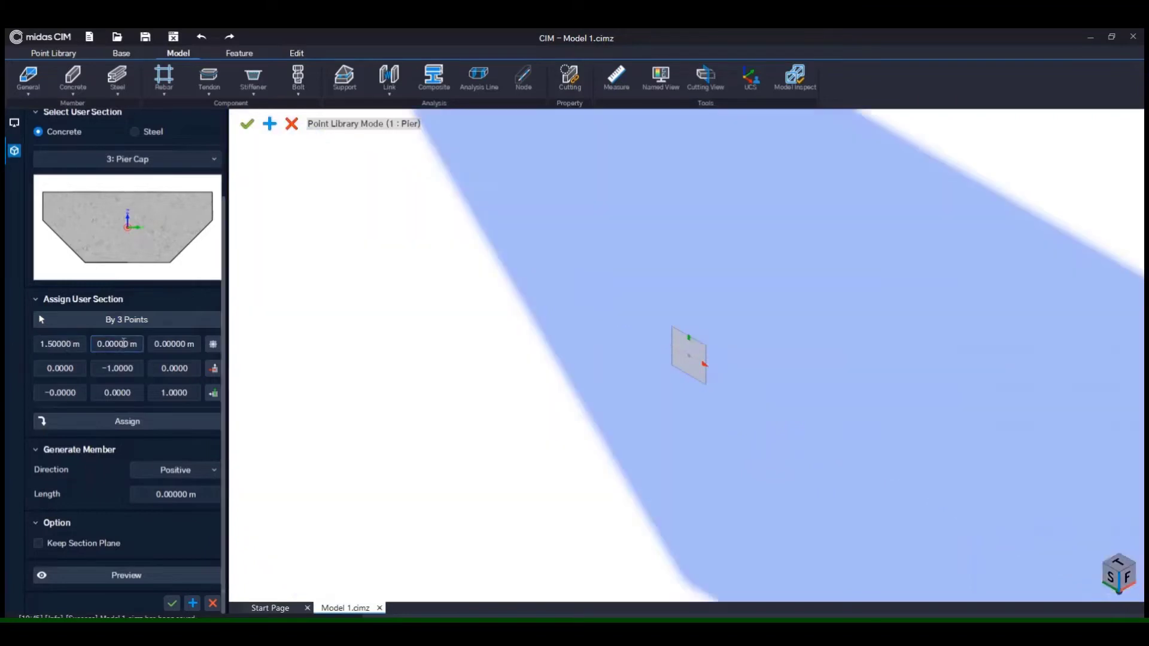
{"action": "scroll", "coordinate": [527, 420], "scroll_direction": "down", "scroll_amount": 6}
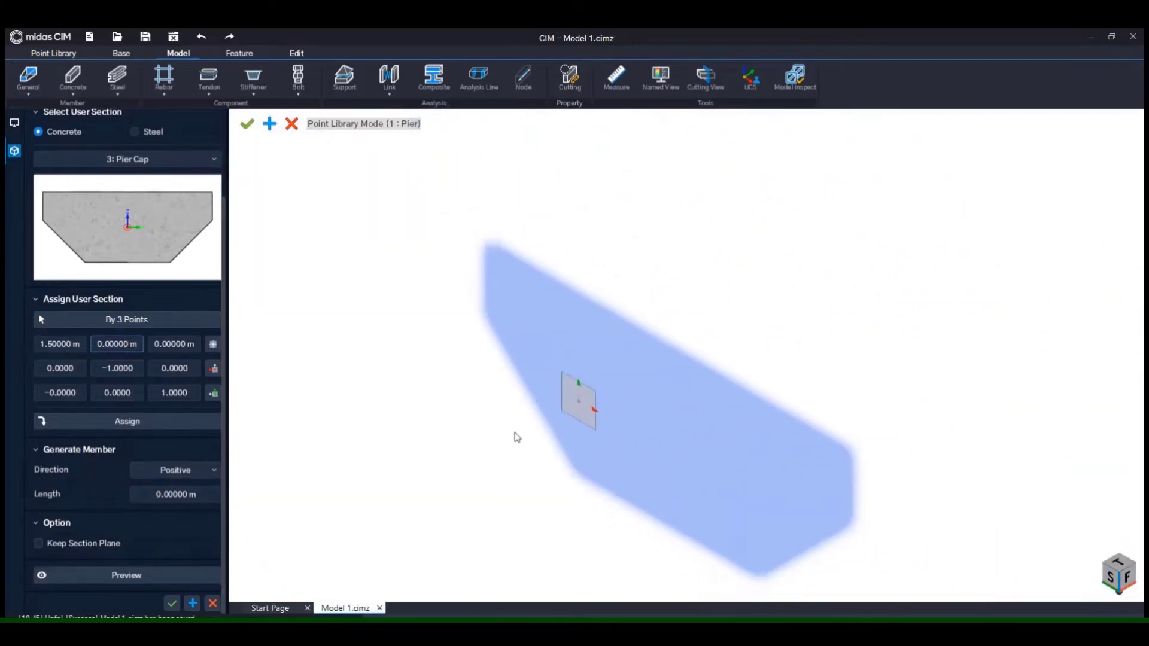
{"action": "middle_click_drag", "start_coordinate": [515, 433], "coordinate": [448, 383]}
{"action": "left_click", "coordinate": [138, 494]}
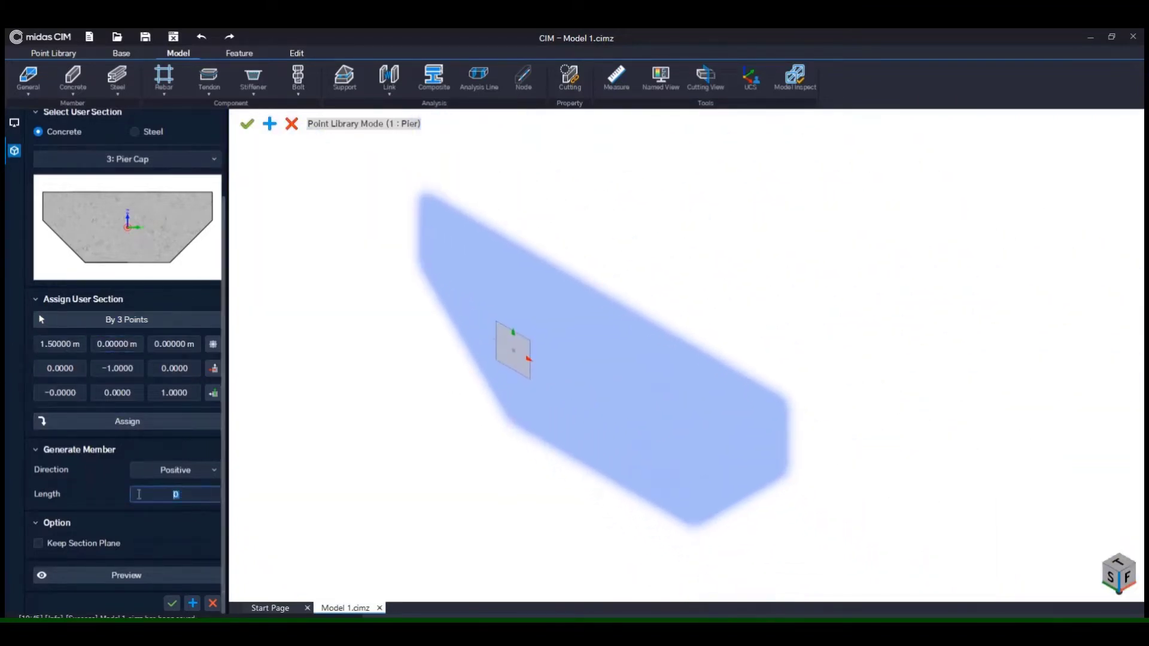
{"action": "left_click", "coordinate": [147, 422]}
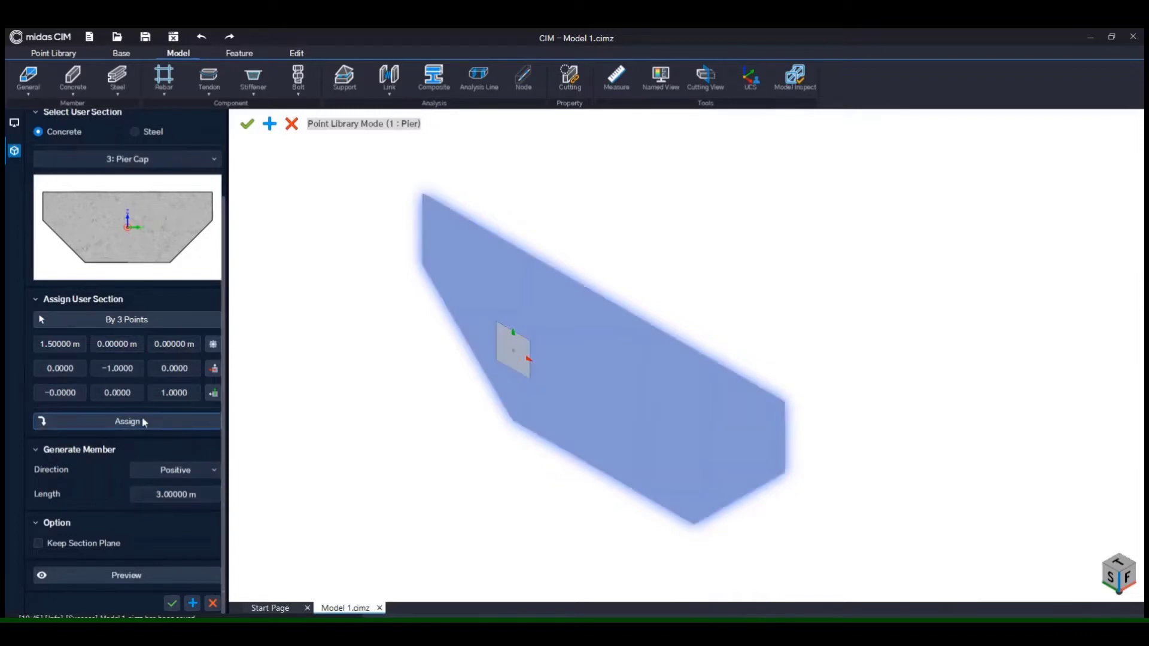
Preview the 3 m long pier cap member from the assigned section and create it.
{"action": "left_click", "coordinate": [161, 582]}
{"action": "middle_click_drag", "start_coordinate": [241, 571], "coordinate": [337, 475]}
{"action": "scroll", "coordinate": [338, 477], "scroll_direction": "down", "scroll_amount": 2}
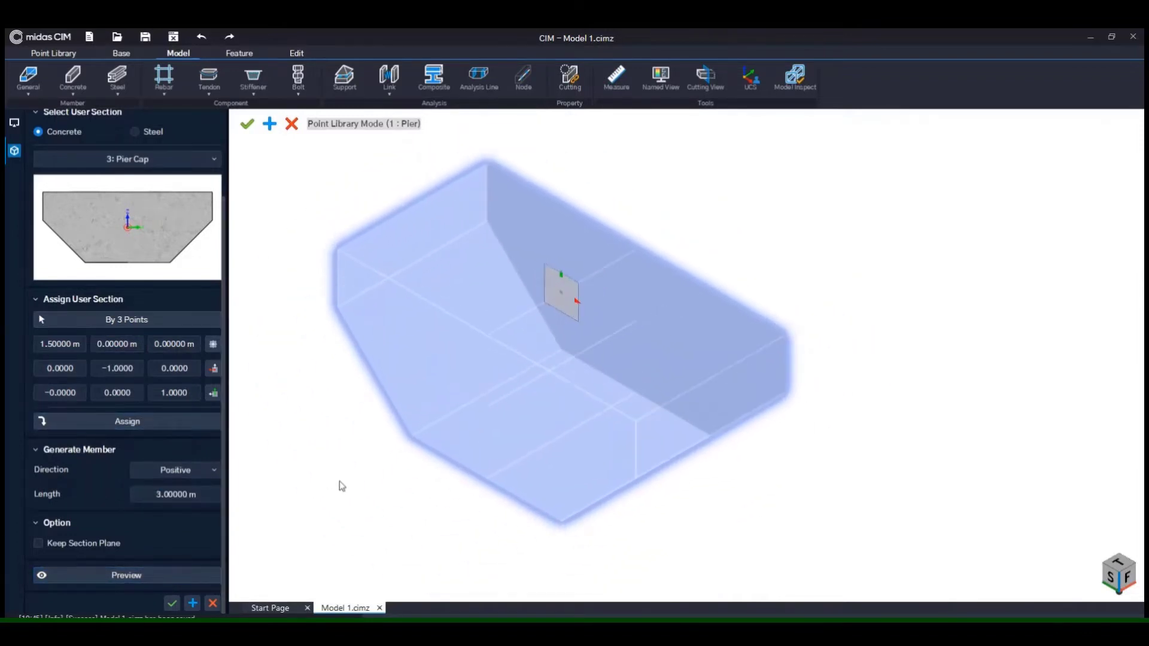
{"action": "left_click", "coordinate": [173, 604]}
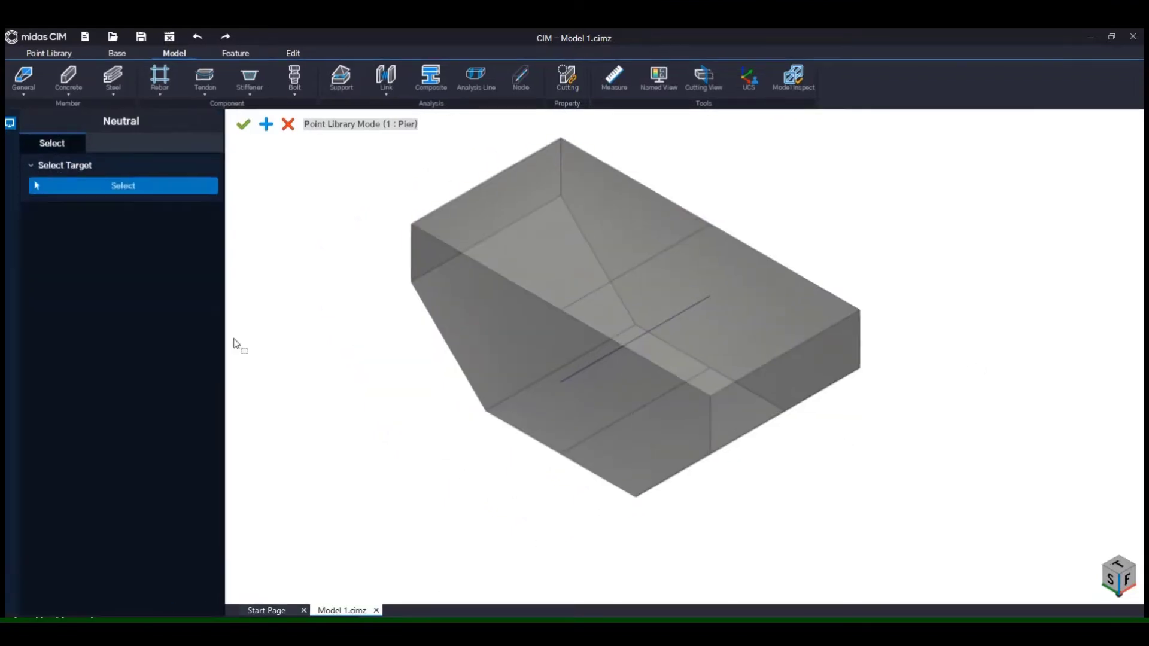
Start a vertical concrete column with a Solid Round section and set its diameter to 2.5 m.
{"action": "left_click", "coordinate": [69, 90]}
{"action": "left_click", "coordinate": [68, 115]}
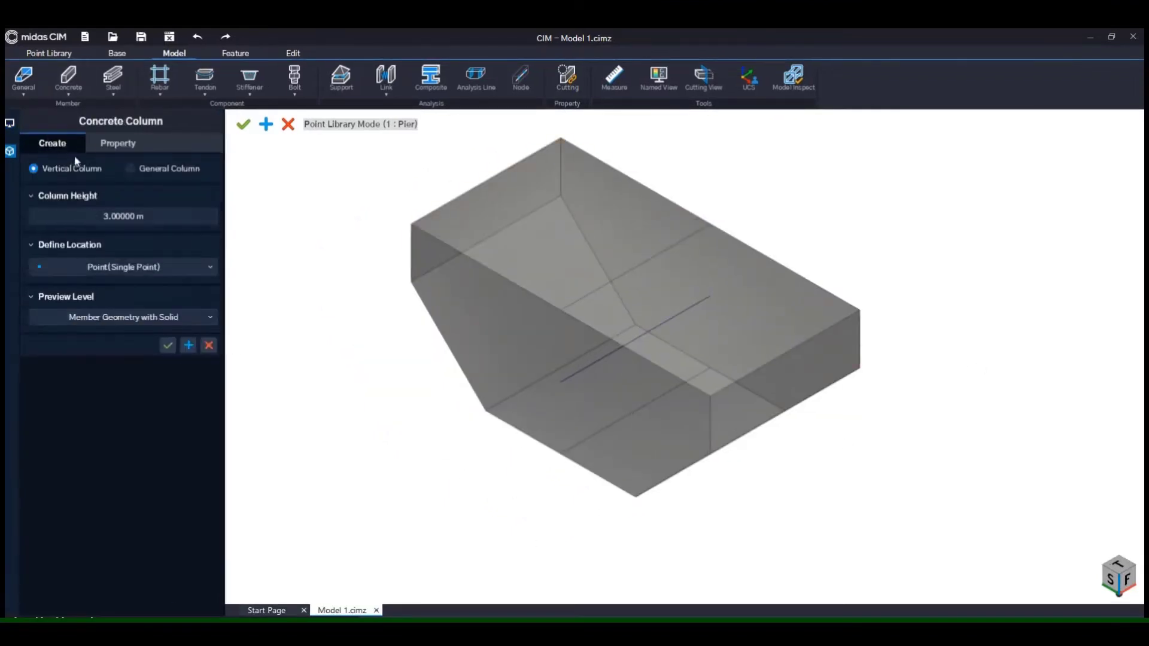
{"action": "left_click", "coordinate": [106, 147]}
{"action": "left_click", "coordinate": [58, 162]}
{"action": "left_click", "coordinate": [171, 239]}
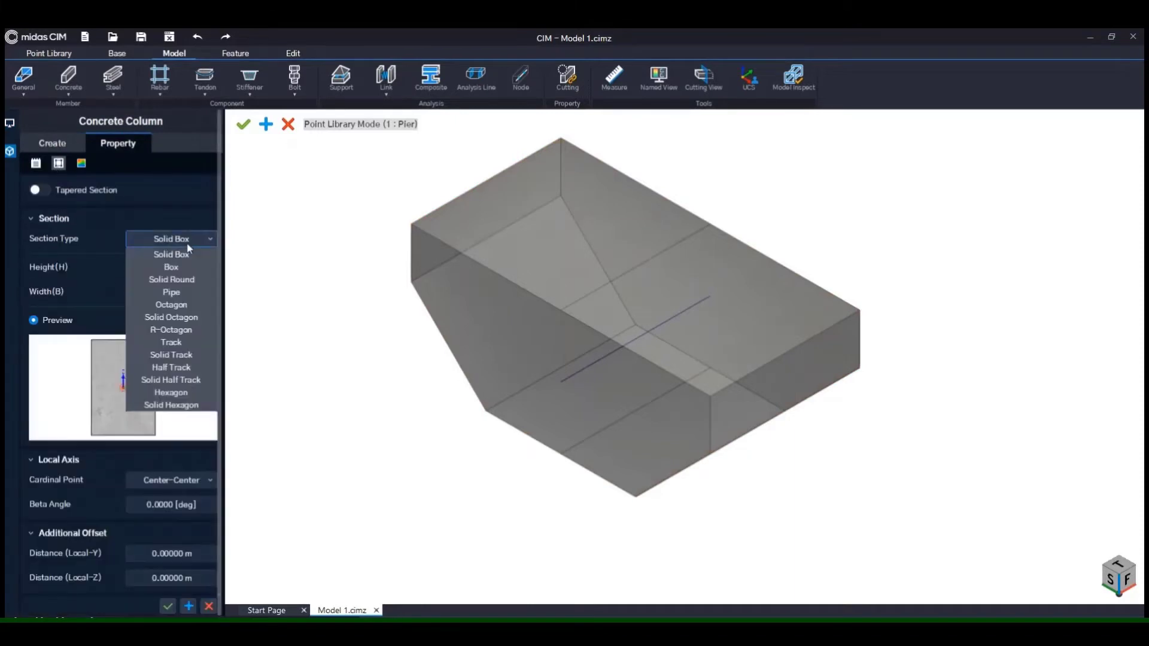
{"action": "left_click", "coordinate": [167, 249]}
{"action": "left_click", "coordinate": [204, 269]}
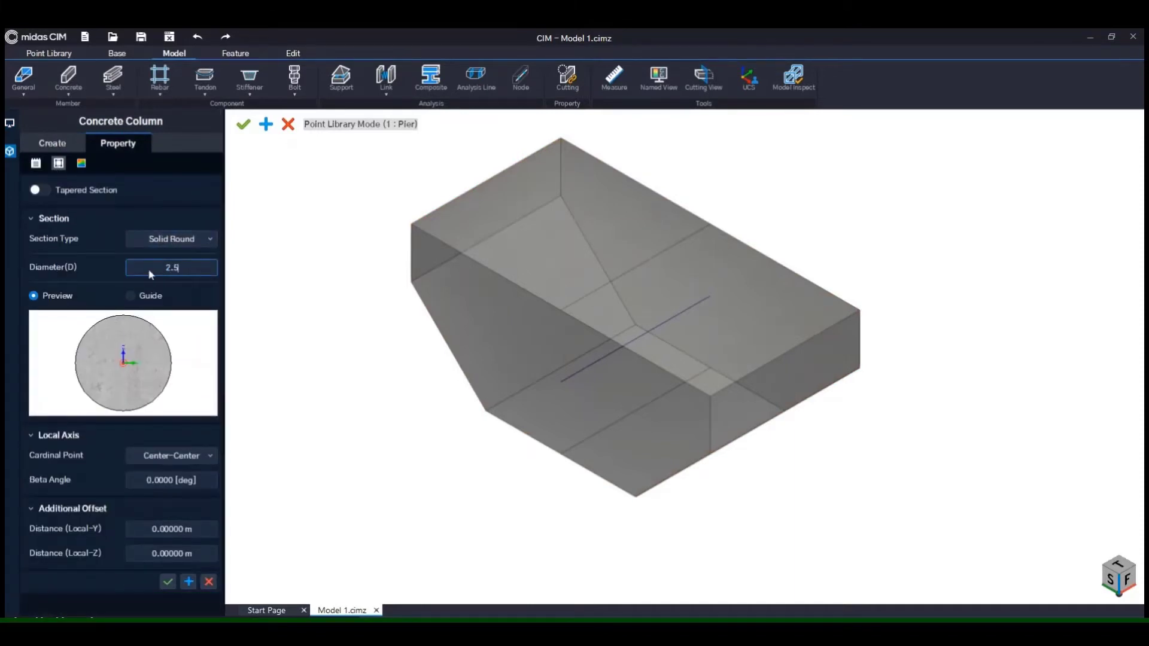
{"action": "left_click", "coordinate": [36, 163]}
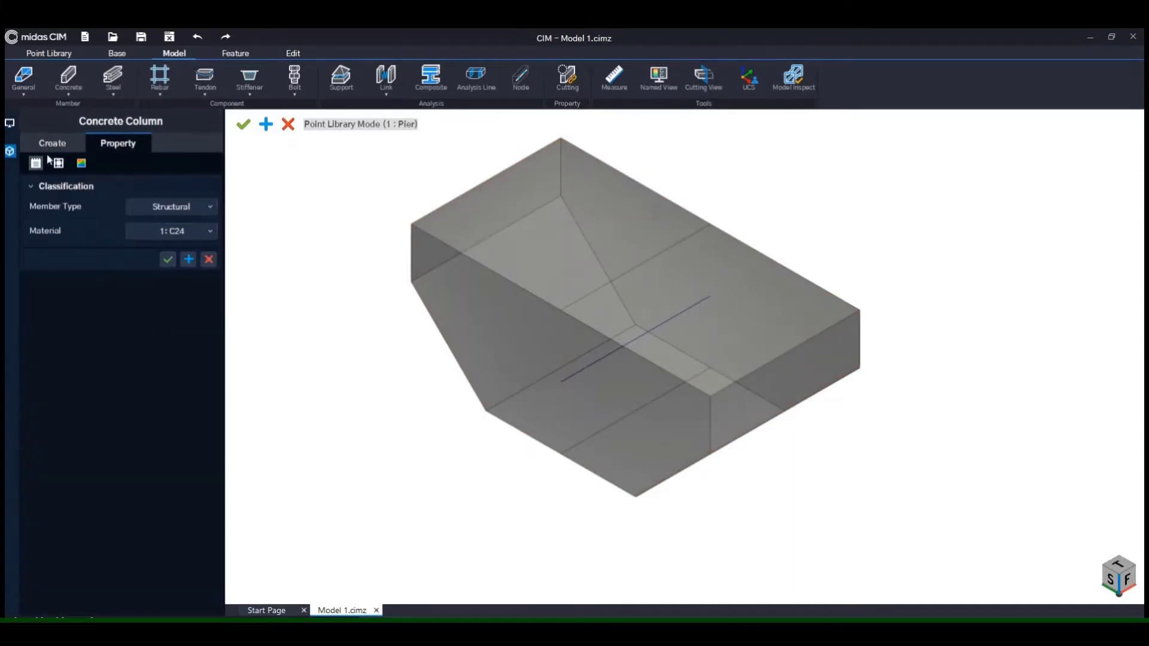
Set the column height to -10 m and place the column at the centre of the pier cap's underside.
{"action": "left_click", "coordinate": [52, 143]}
{"action": "left_click", "coordinate": [73, 216]}
{"action": "type", "text": "-10"}
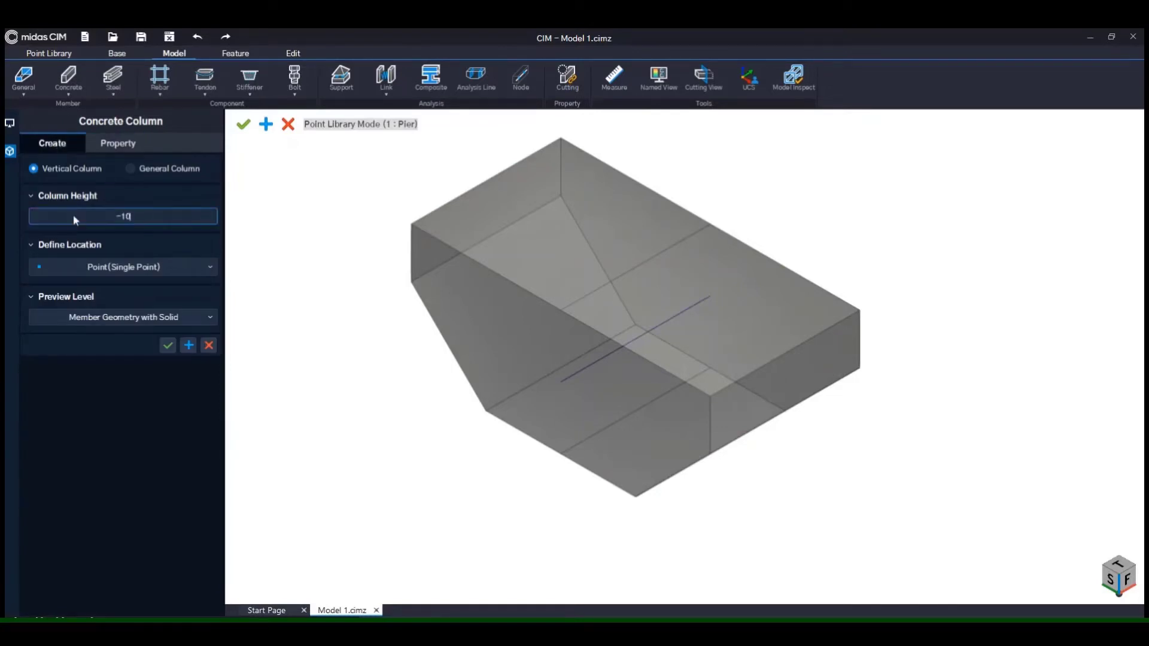
{"action": "left_click", "coordinate": [164, 269]}
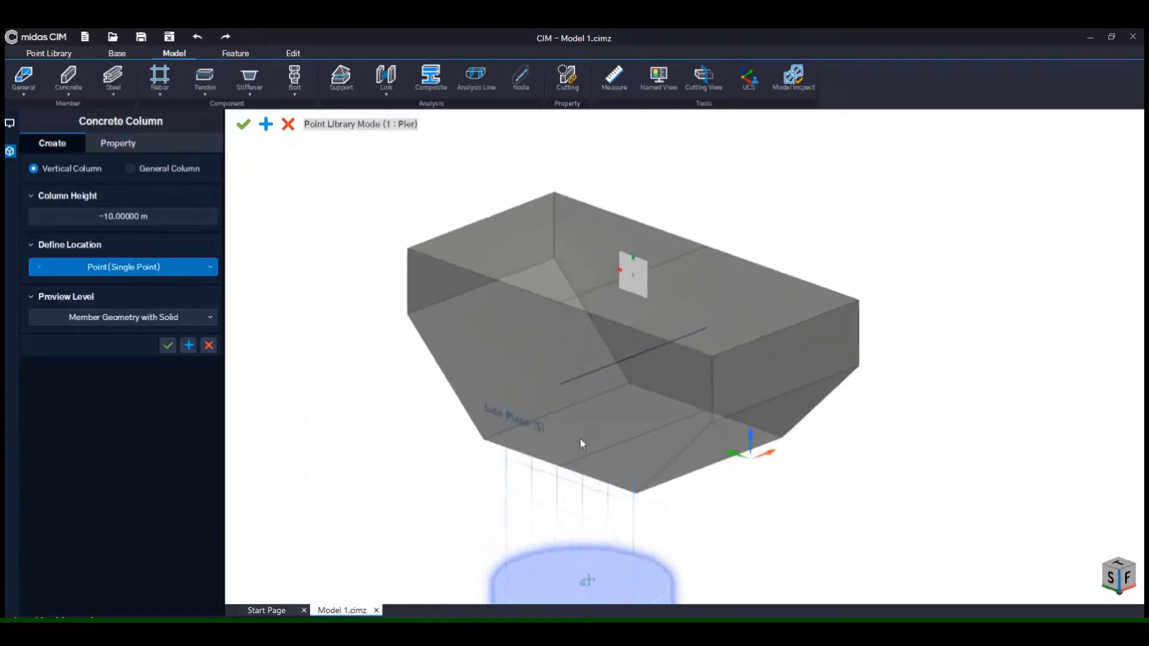
{"action": "middle_click_drag", "start_coordinate": [580, 439], "coordinate": [659, 345]}
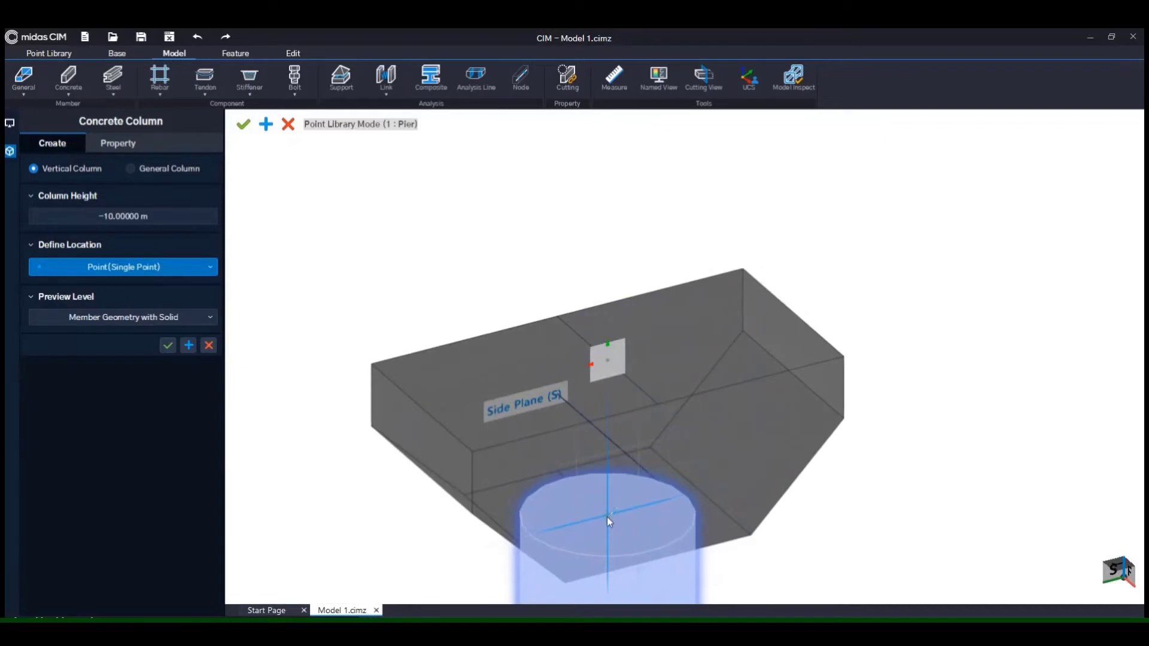
{"action": "left_click", "coordinate": [607, 516]}
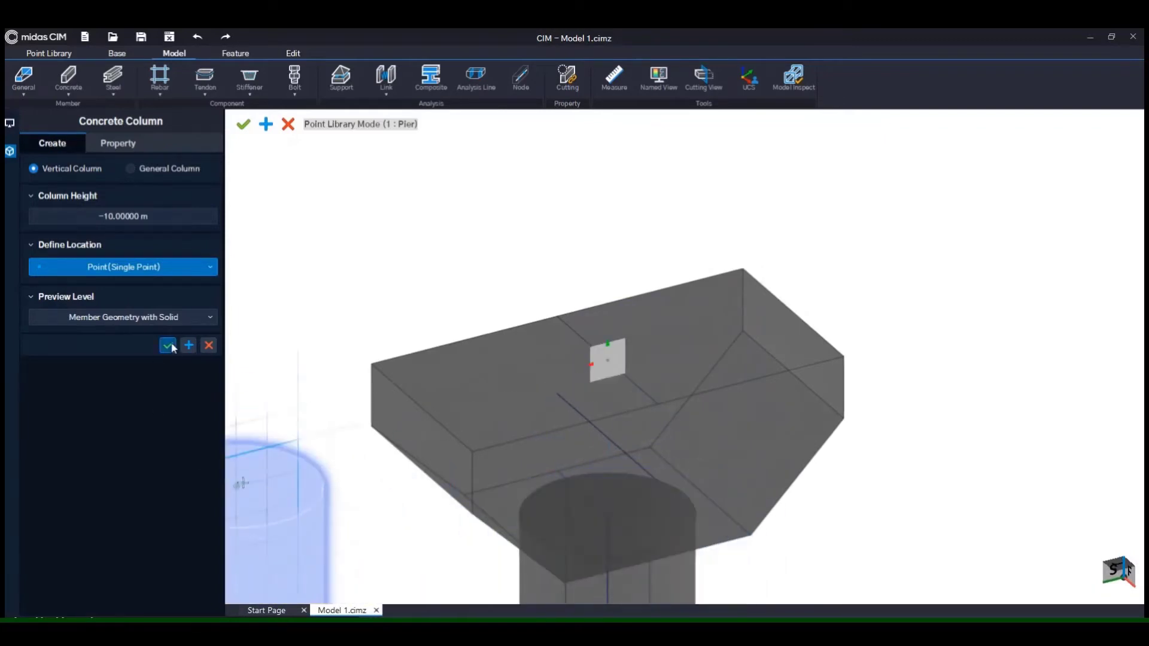
{"action": "left_click", "coordinate": [168, 345]}
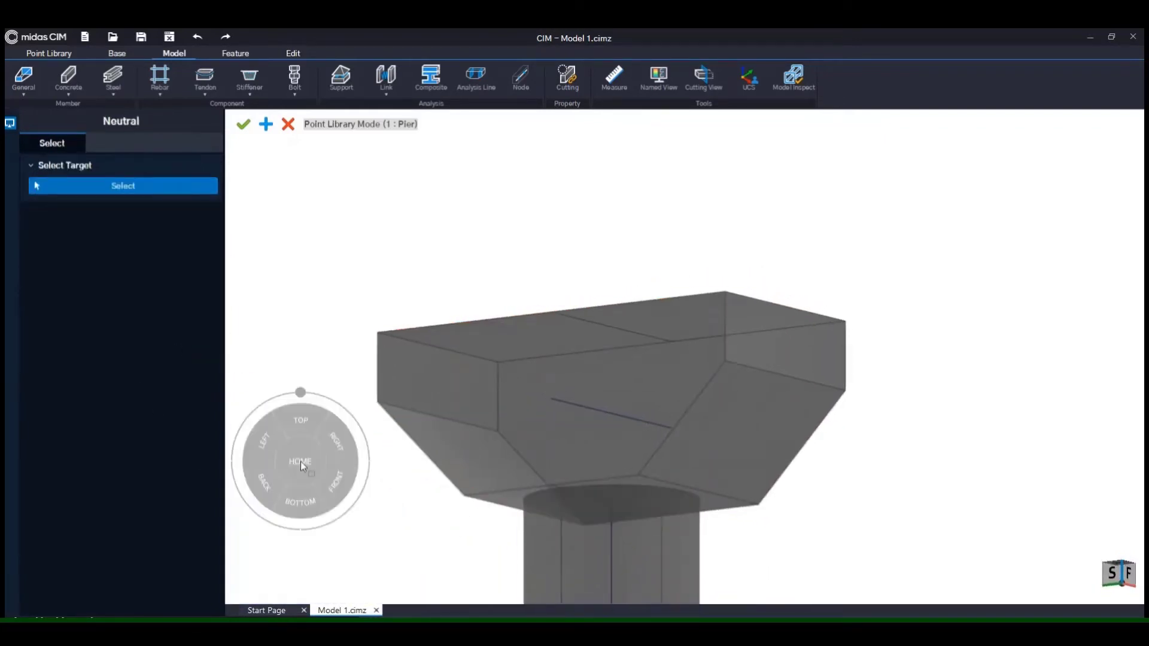
{"action": "left_click", "coordinate": [300, 461]}
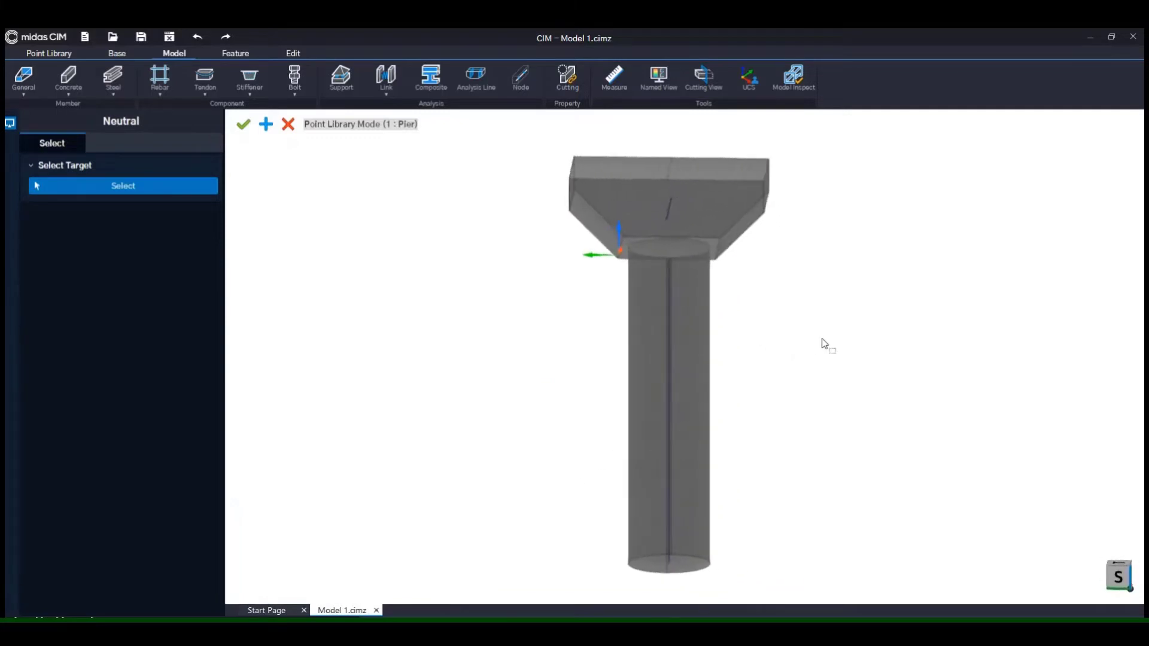
{"action": "middle_click_drag", "start_coordinate": [822, 339], "coordinate": [968, 324]}
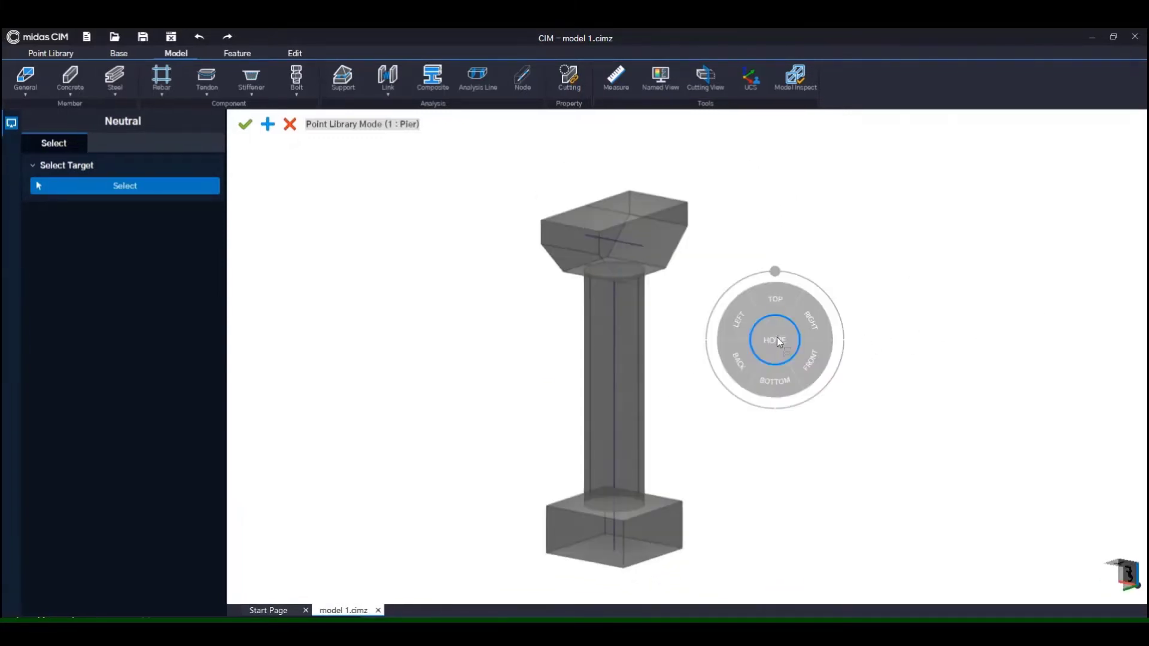
{"action": "left_click", "coordinate": [776, 338]}
{"action": "middle_click_drag", "start_coordinate": [885, 439], "coordinate": [982, 377]}
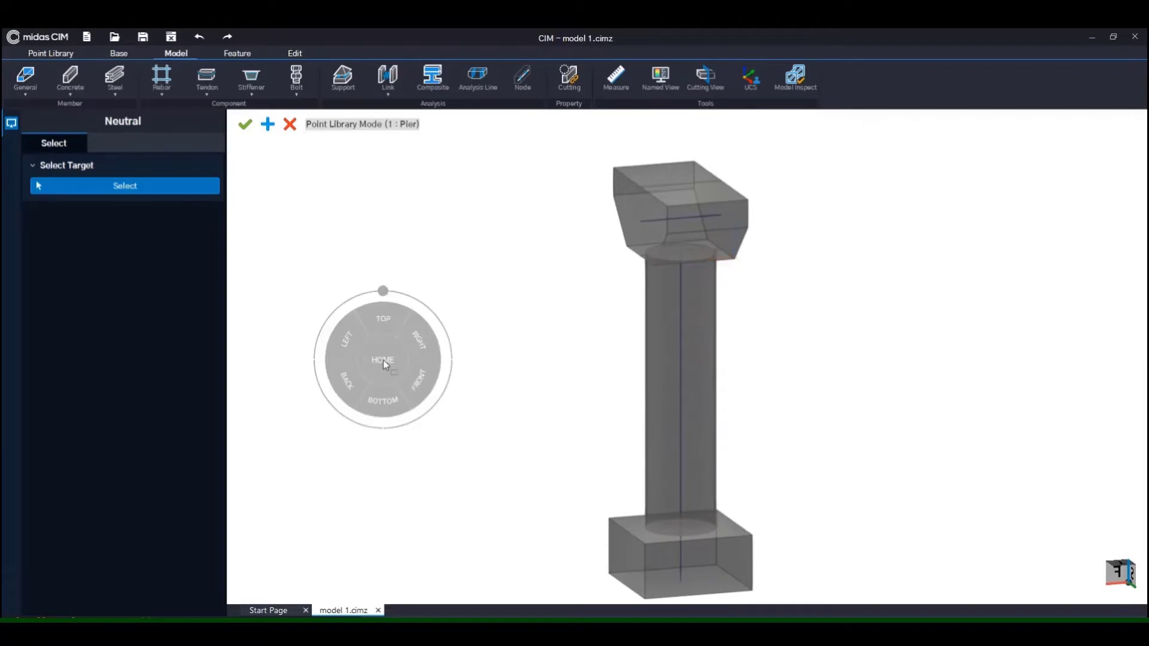
{"action": "left_click", "coordinate": [383, 360]}
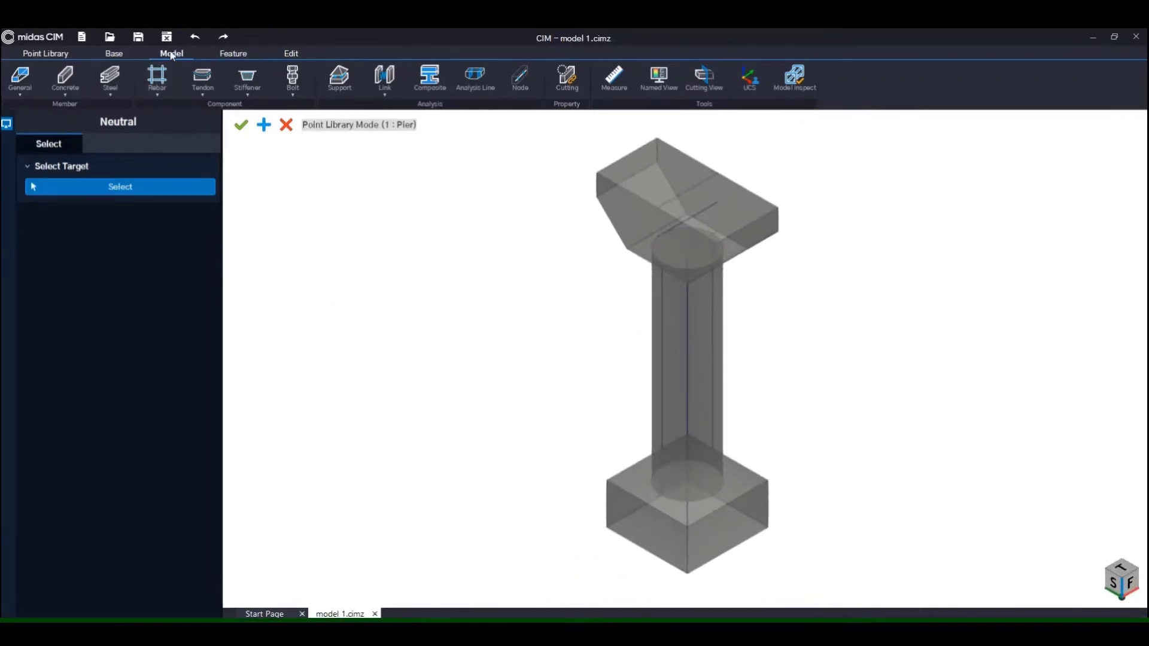
Create a constraint point by coordinates at the origin (0, 0, 0) on the pier cap's top face.
{"action": "left_click", "coordinate": [113, 53]}
{"action": "left_click", "coordinate": [47, 54]}
{"action": "left_click", "coordinate": [67, 77]}
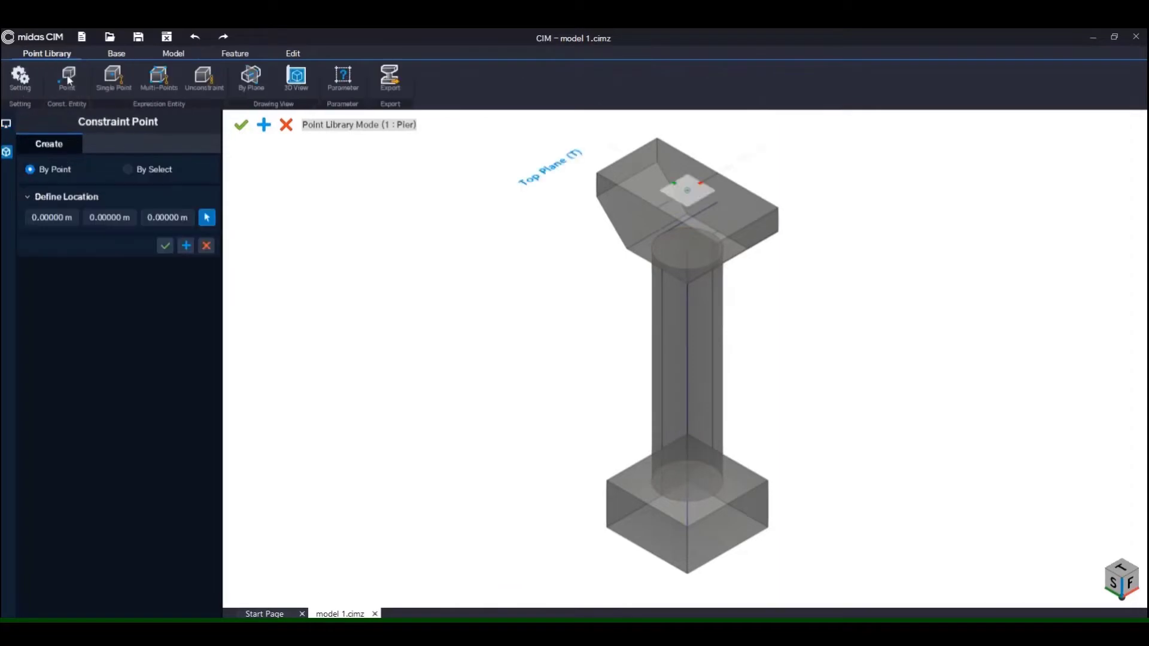
{"action": "left_click", "coordinate": [164, 246]}
Link the pier cap, column and footing to the single constraint point, and export the pier point library.
{"action": "left_click", "coordinate": [109, 81]}
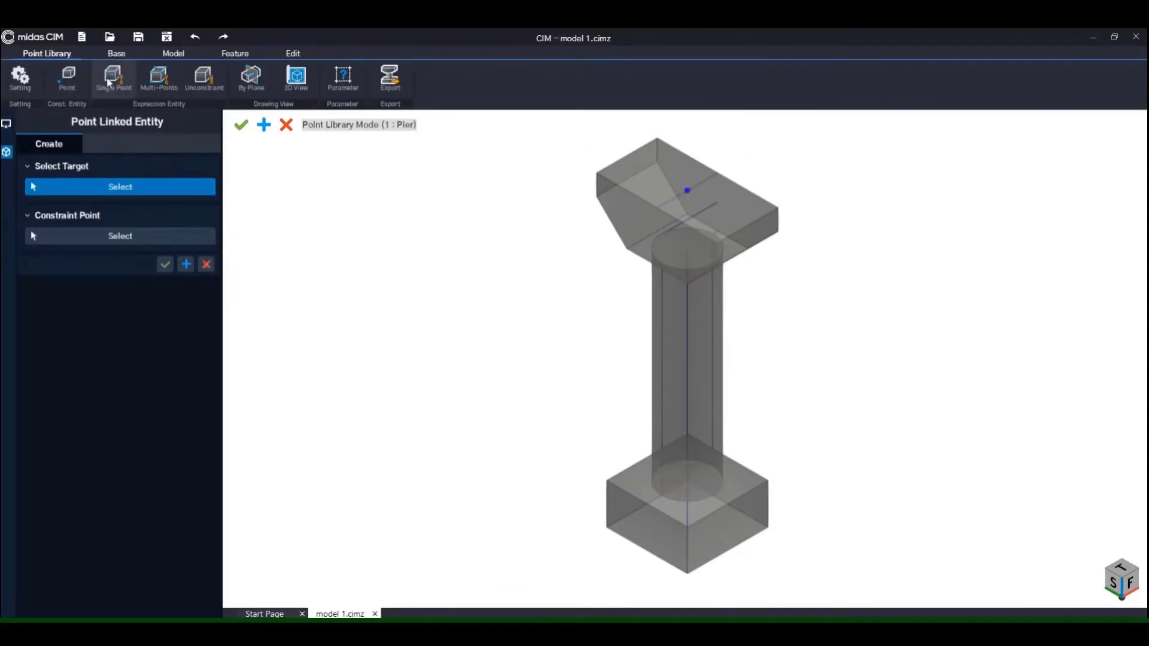
{"action": "left_click_drag", "start_coordinate": [528, 125], "coordinate": [960, 604]}
{"action": "left_click", "coordinate": [169, 234]}
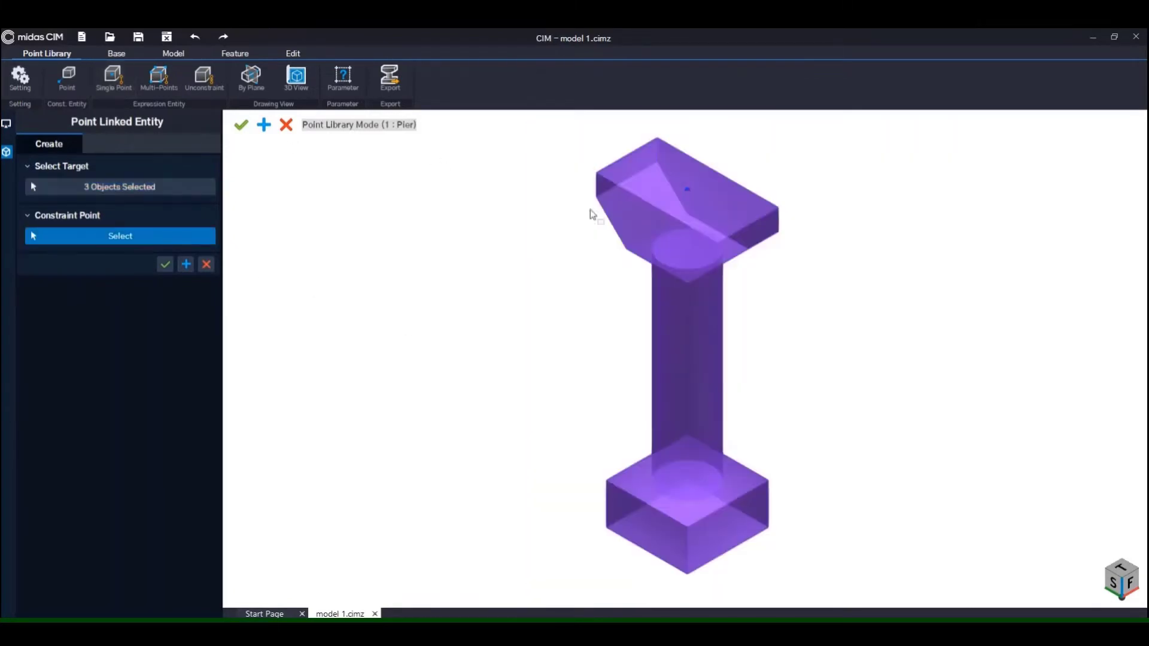
{"action": "left_click", "coordinate": [687, 189]}
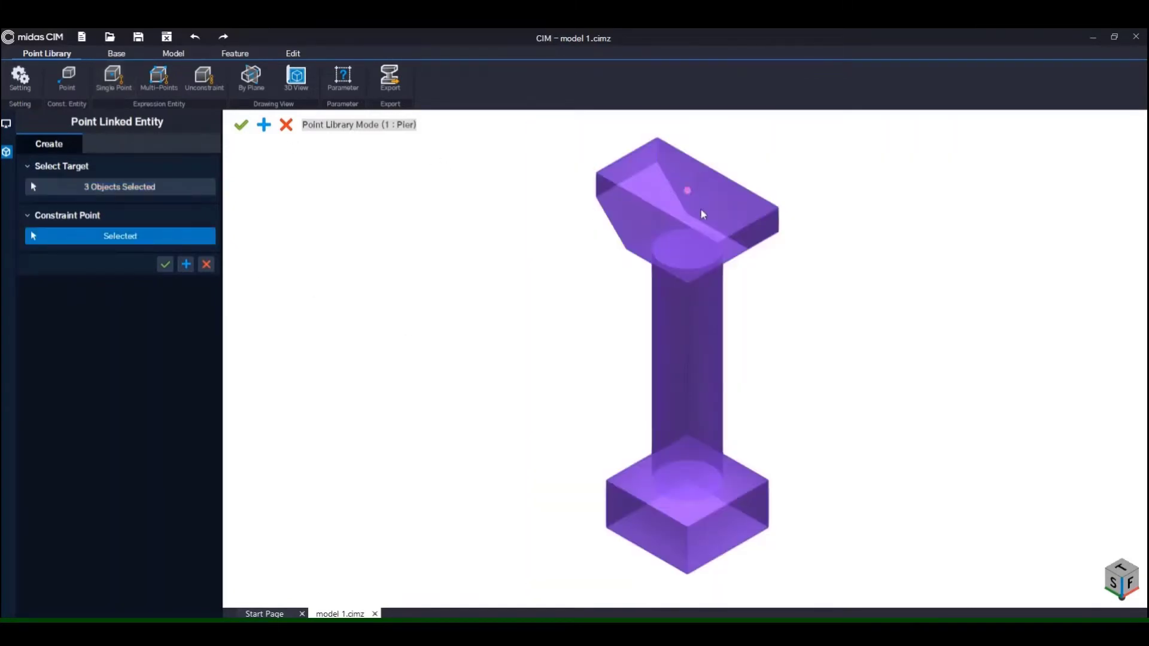
{"action": "left_click", "coordinate": [170, 265]}
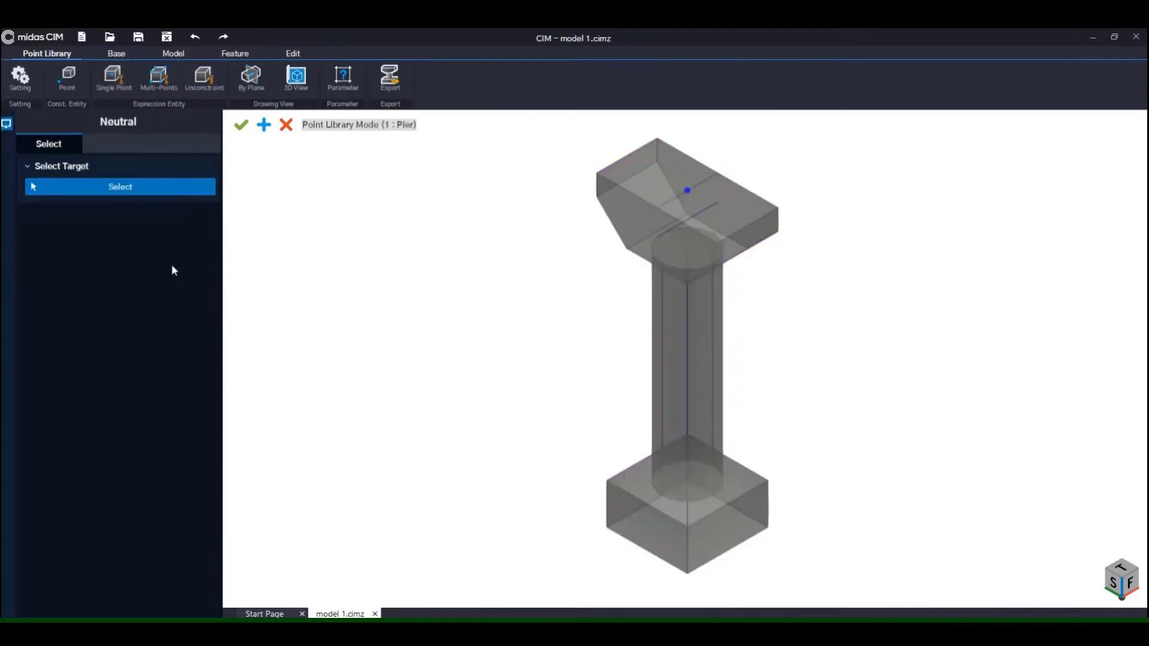
{"action": "left_click", "coordinate": [389, 76]}
{"action": "left_click", "coordinate": [450, 363]}
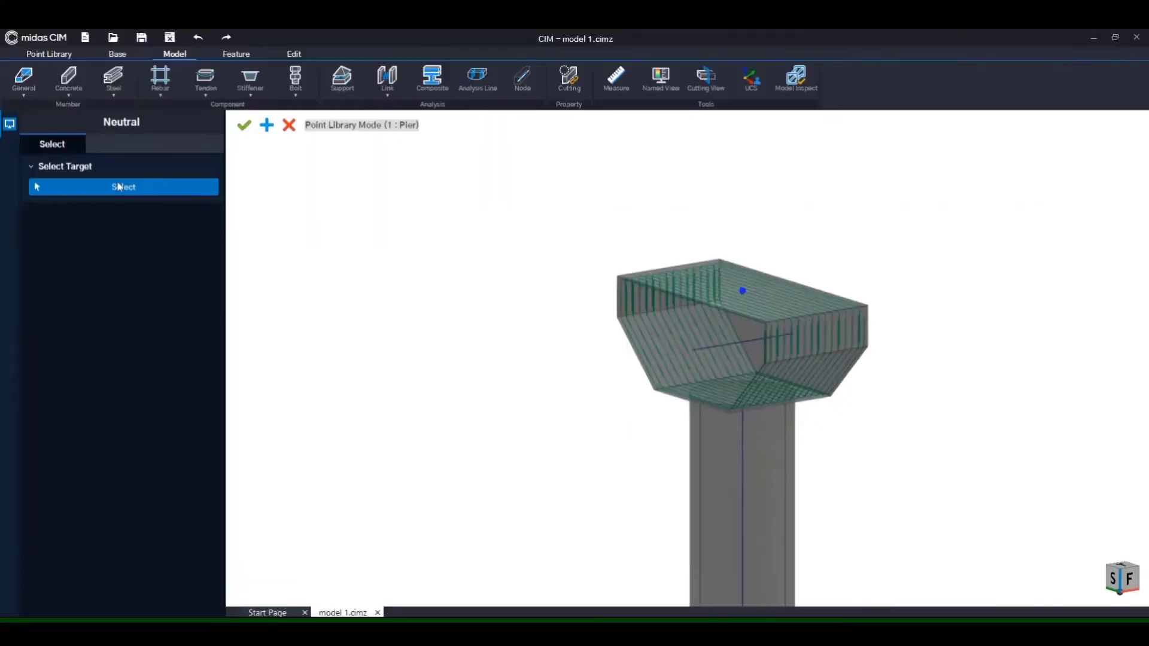
Start drawing rebar with the pier cap as the target member and a Curve Normal draw plane.
{"action": "left_click", "coordinate": [227, 176]}
{"action": "left_click", "coordinate": [226, 228]}
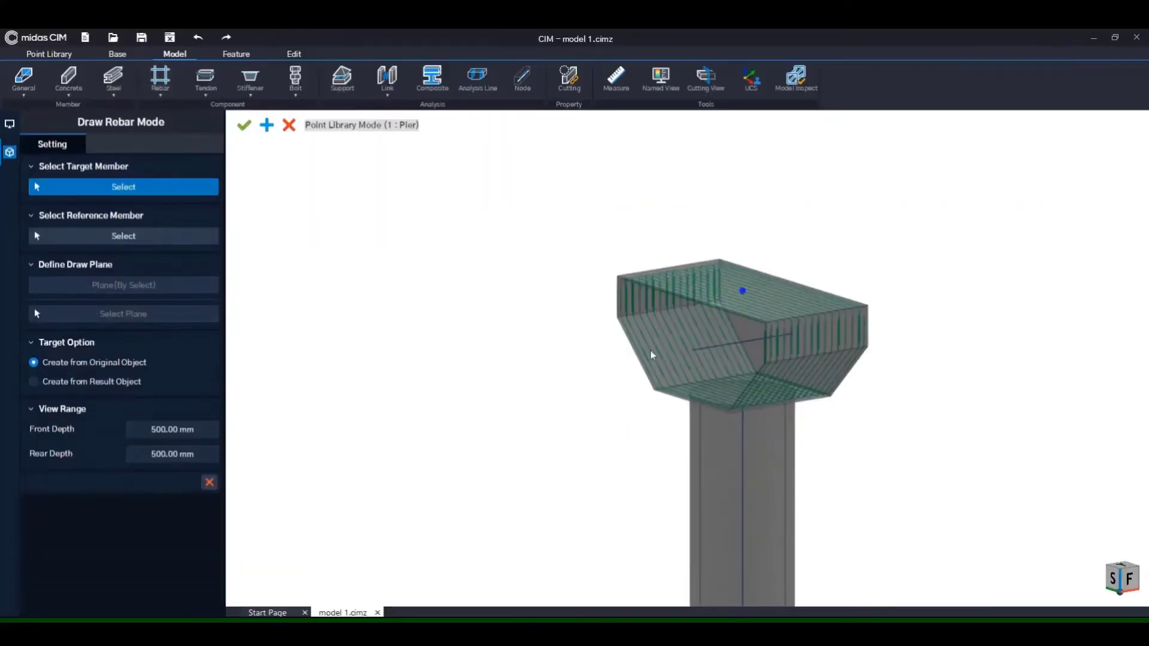
{"action": "left_click", "coordinate": [712, 351]}
{"action": "left_click", "coordinate": [138, 285]}
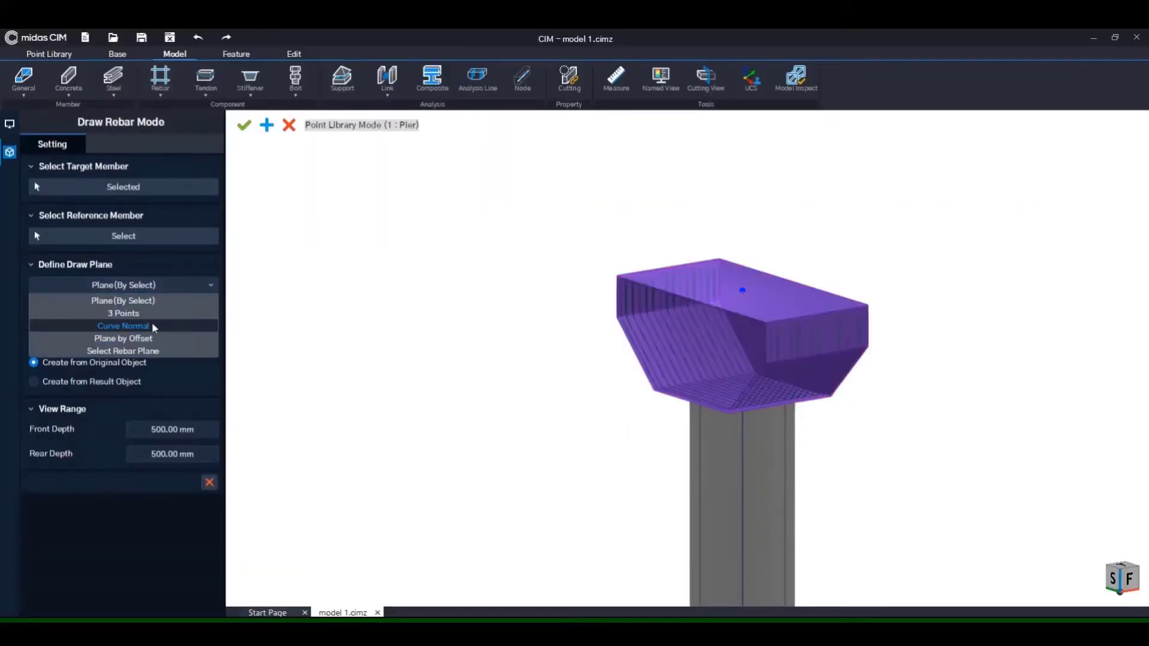
{"action": "left_click", "coordinate": [150, 326]}
Set the front and rear view depths to 50 mm and pick the draw plane's point on the pier cap's top end edge.
{"action": "left_click", "coordinate": [173, 429]}
{"action": "type", "text": "52"}
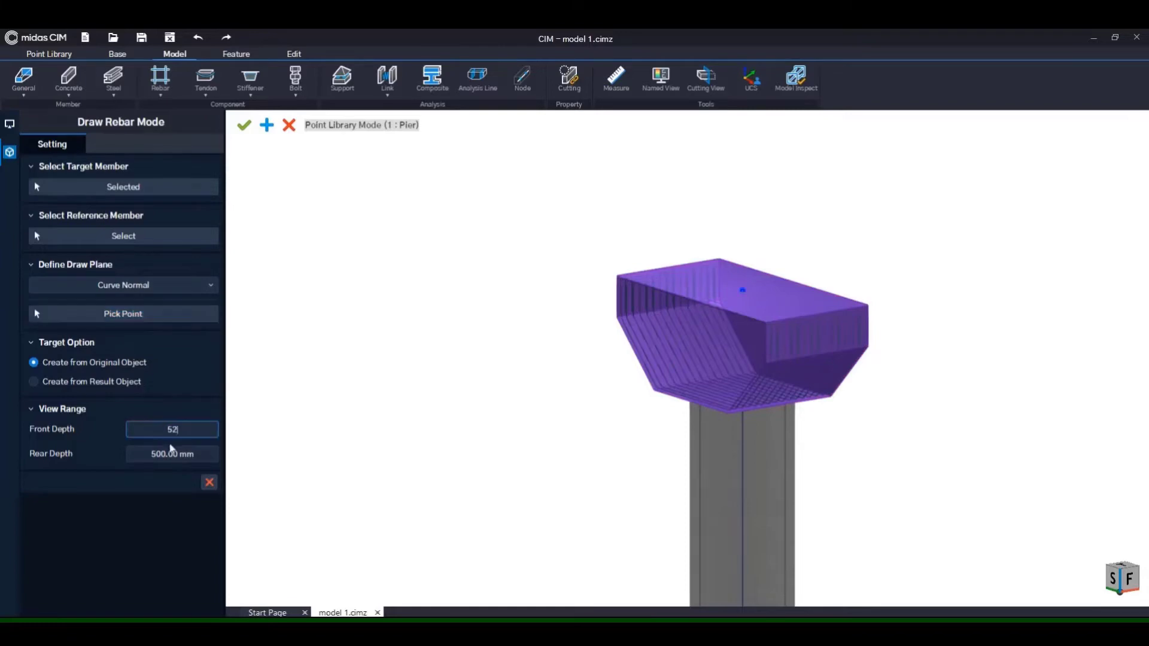
{"action": "key", "text": "BackSpace"}
{"action": "type", "text": "0"}
{"action": "left_click", "coordinate": [172, 450]}
{"action": "type", "text": "50"}
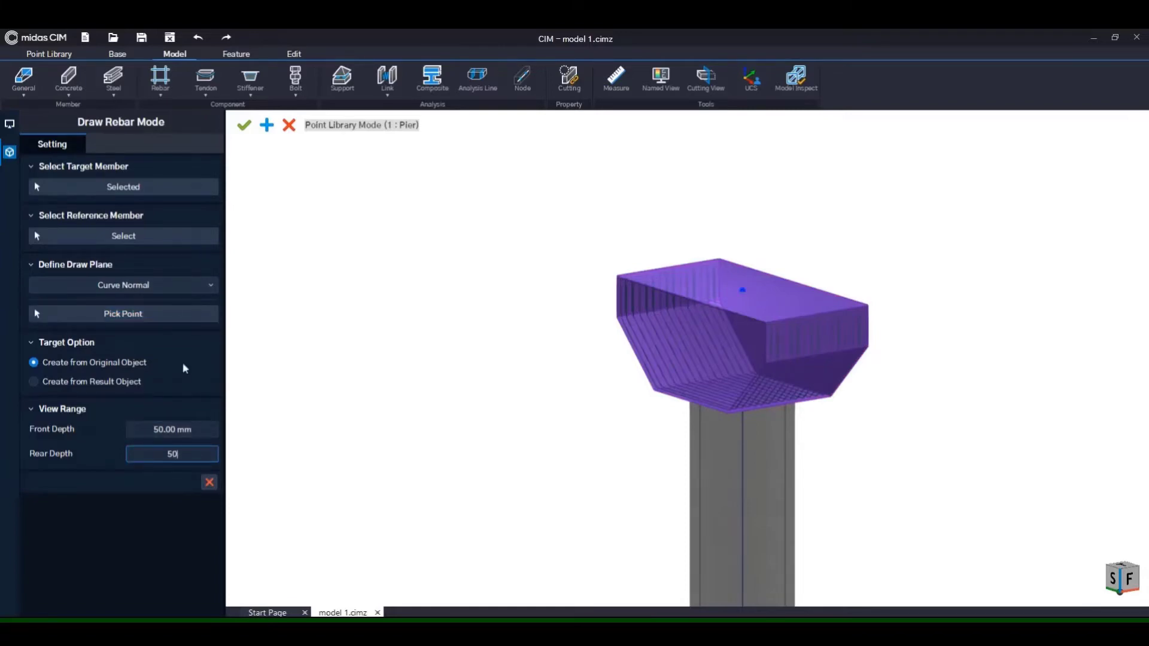
{"action": "left_click", "coordinate": [168, 314]}
{"action": "scroll", "coordinate": [844, 311], "scroll_direction": "up", "scroll_amount": 5}
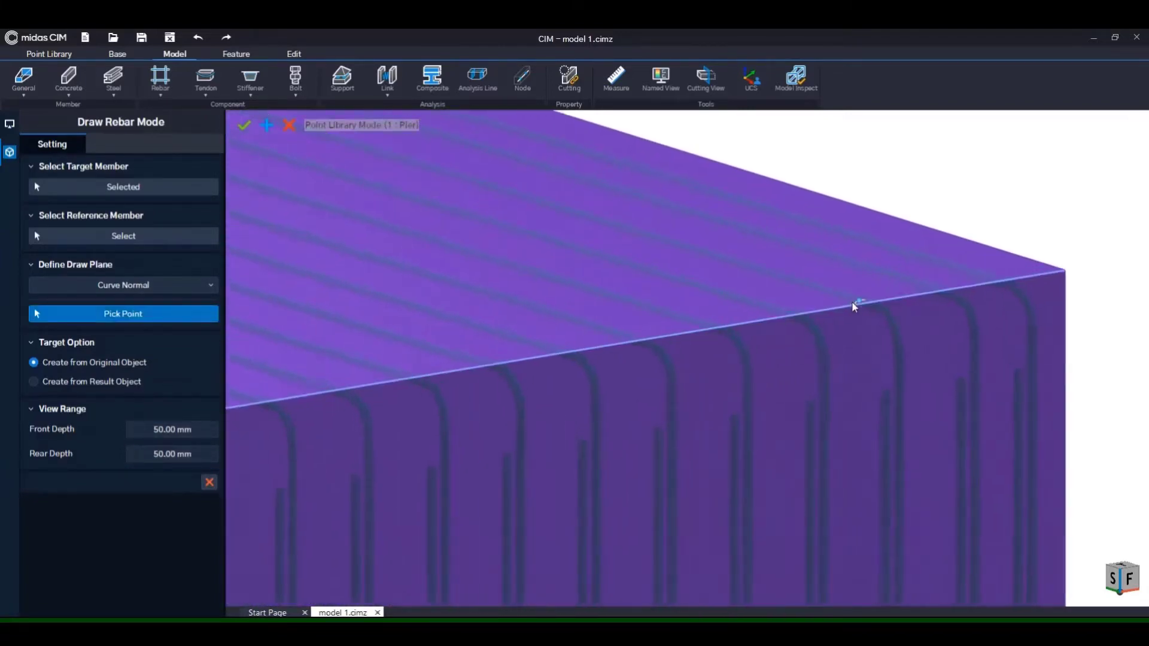
{"action": "scroll", "coordinate": [855, 306], "scroll_direction": "up", "scroll_amount": 3}
{"action": "left_click", "coordinate": [859, 298]}
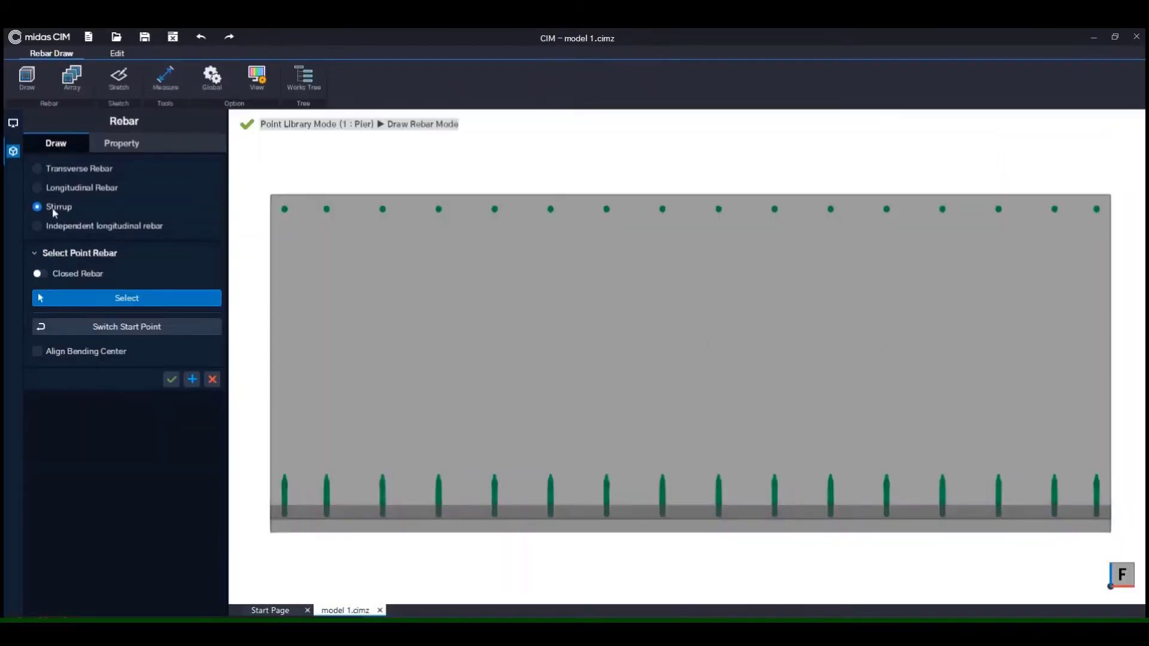
Check the stirrup's properties, then create a closed stirrup around the top and bottom bars of the first and fourth bar positions.
{"action": "left_click", "coordinate": [129, 149]}
{"action": "left_click", "coordinate": [40, 161]}
{"action": "left_click_drag", "start_coordinate": [221, 205], "coordinate": [230, 260]}
{"action": "left_click", "coordinate": [64, 165]}
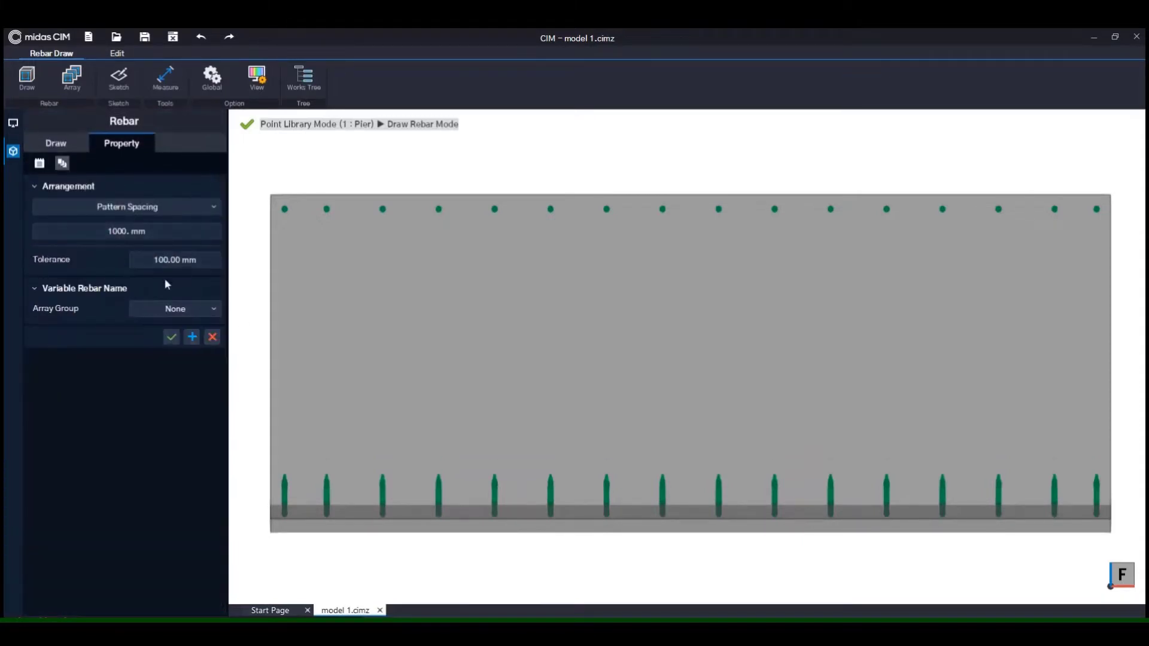
{"action": "left_click", "coordinate": [57, 146]}
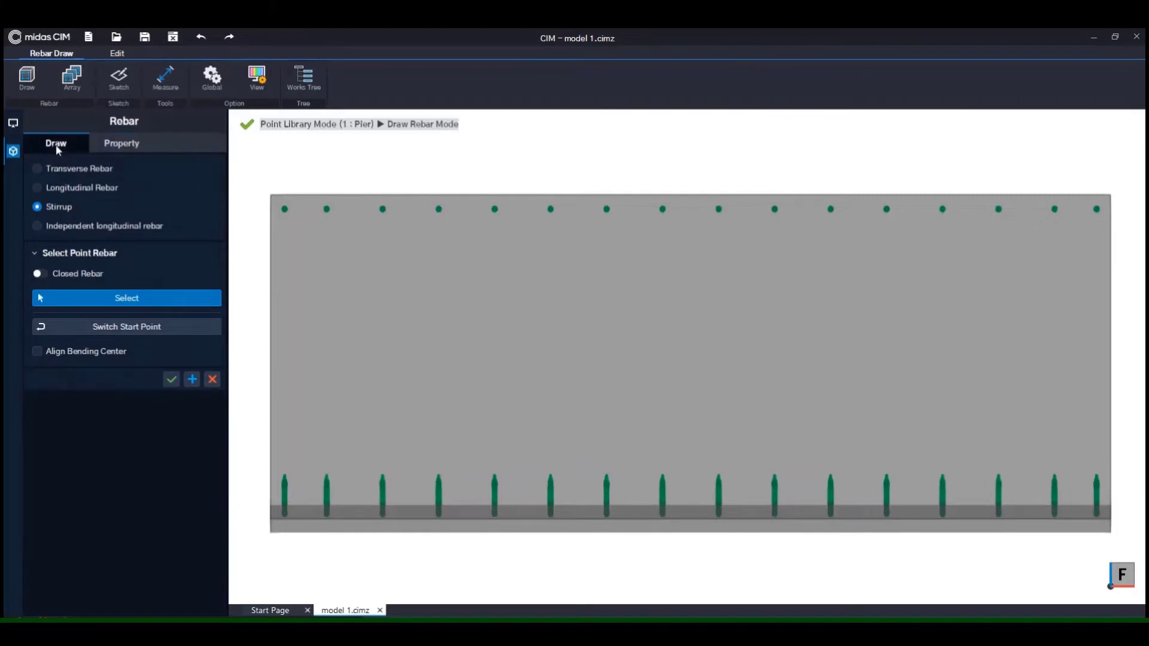
{"action": "left_click", "coordinate": [301, 238]}
{"action": "left_click", "coordinate": [298, 508]}
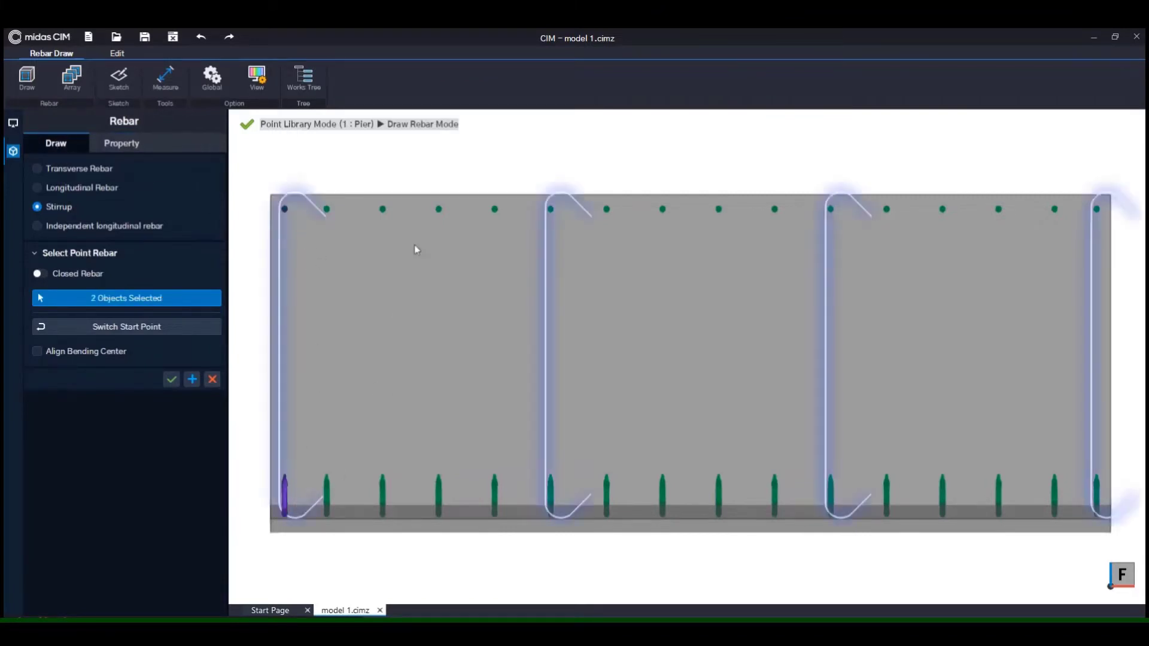
{"action": "left_click", "coordinate": [450, 225]}
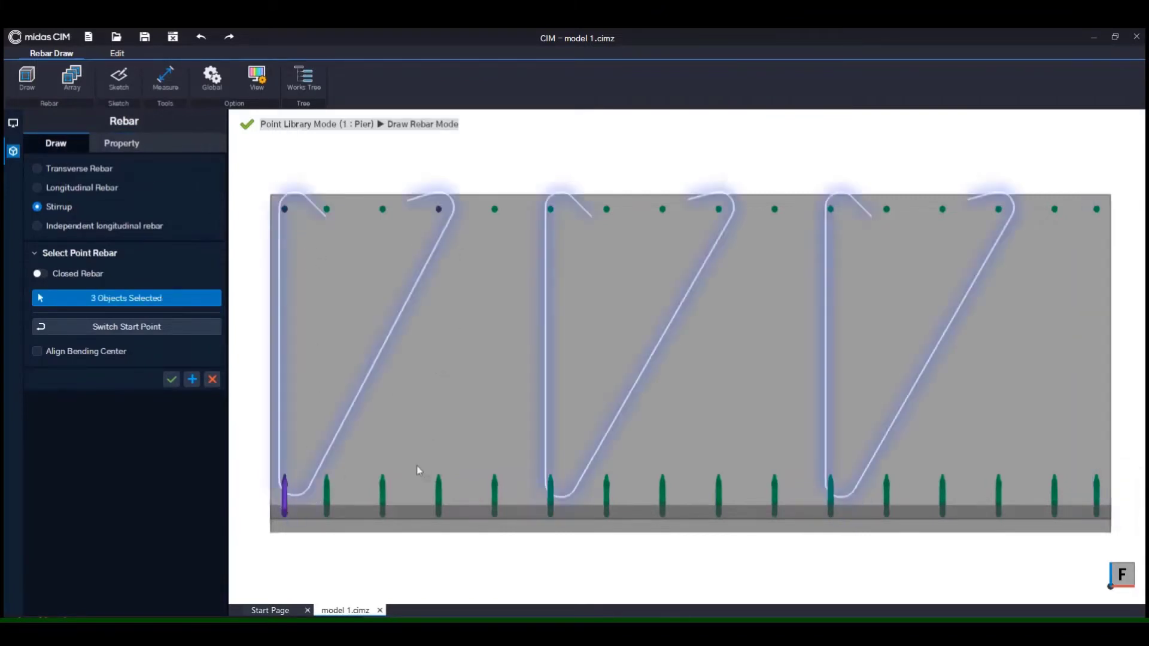
{"action": "left_click", "coordinate": [447, 511]}
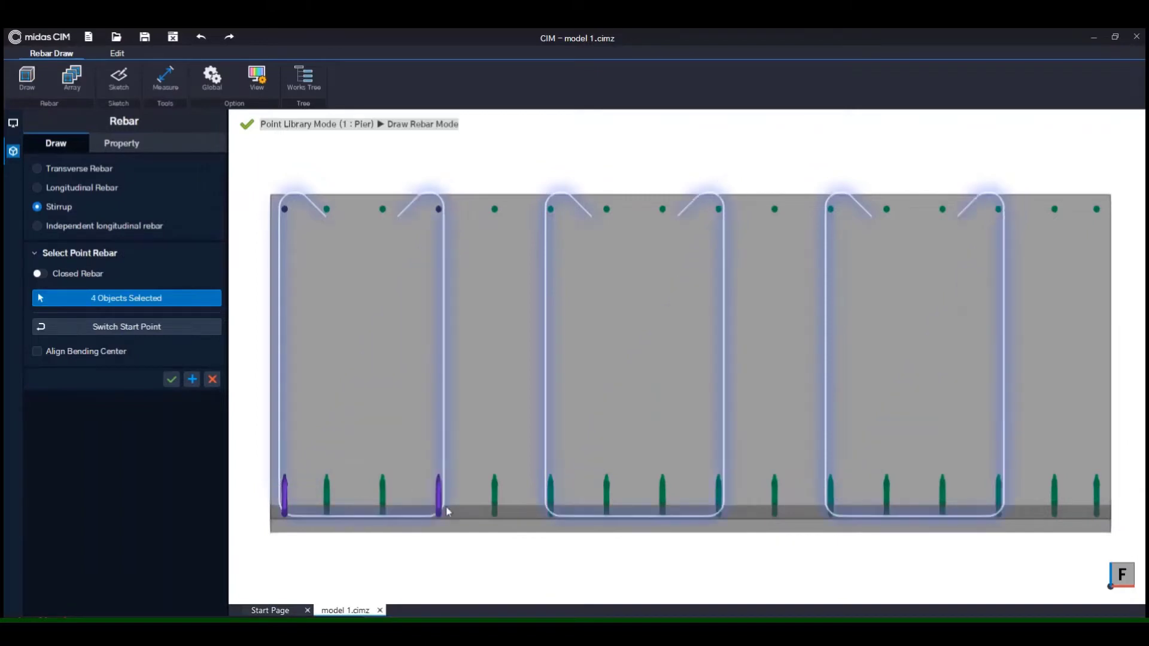
{"action": "left_click", "coordinate": [41, 274]}
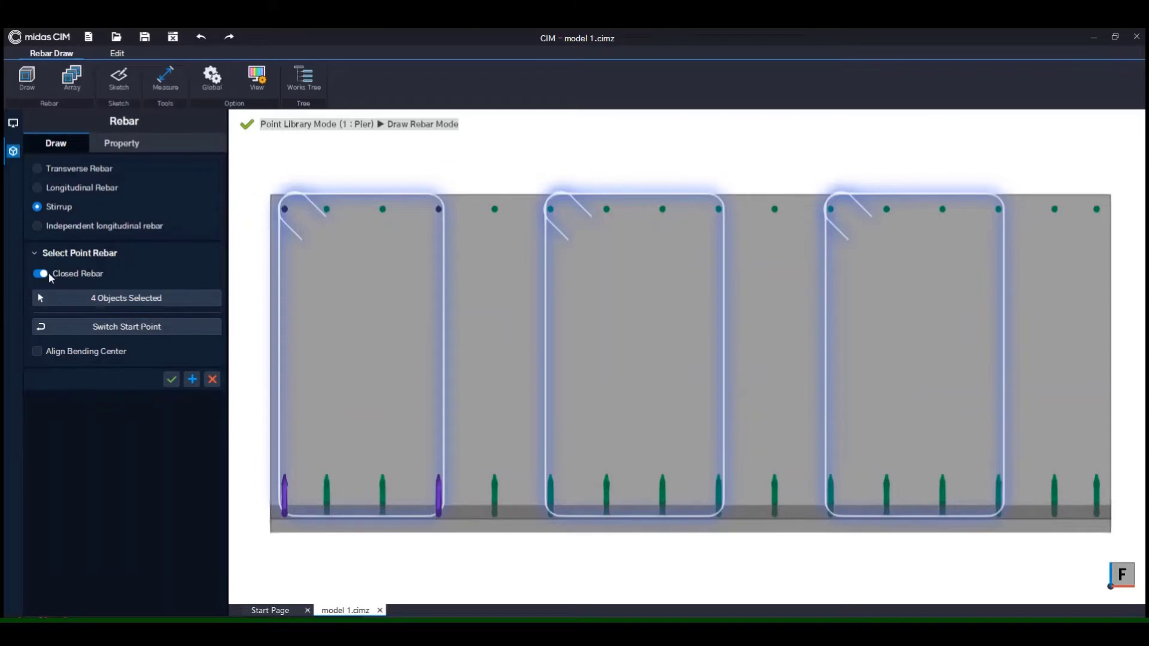
{"action": "left_click", "coordinate": [192, 381]}
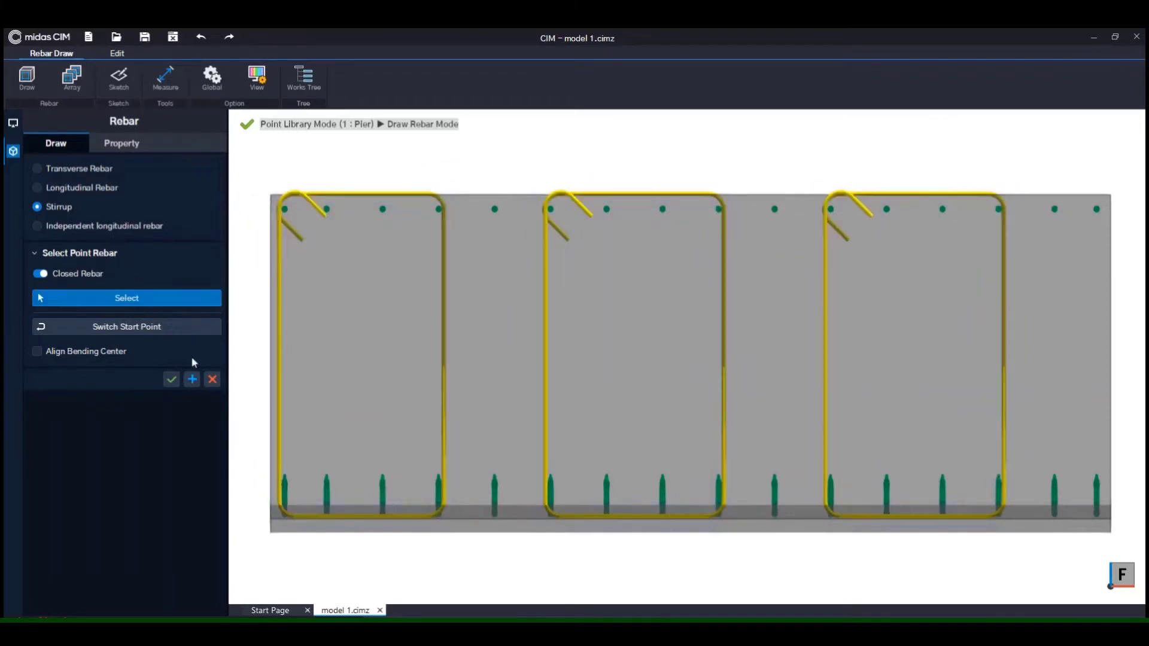
Set the stirrup's cover thickness to 200 mm from both the start plane and the end plane.
{"action": "left_click", "coordinate": [120, 144]}
{"action": "left_click", "coordinate": [63, 163]}
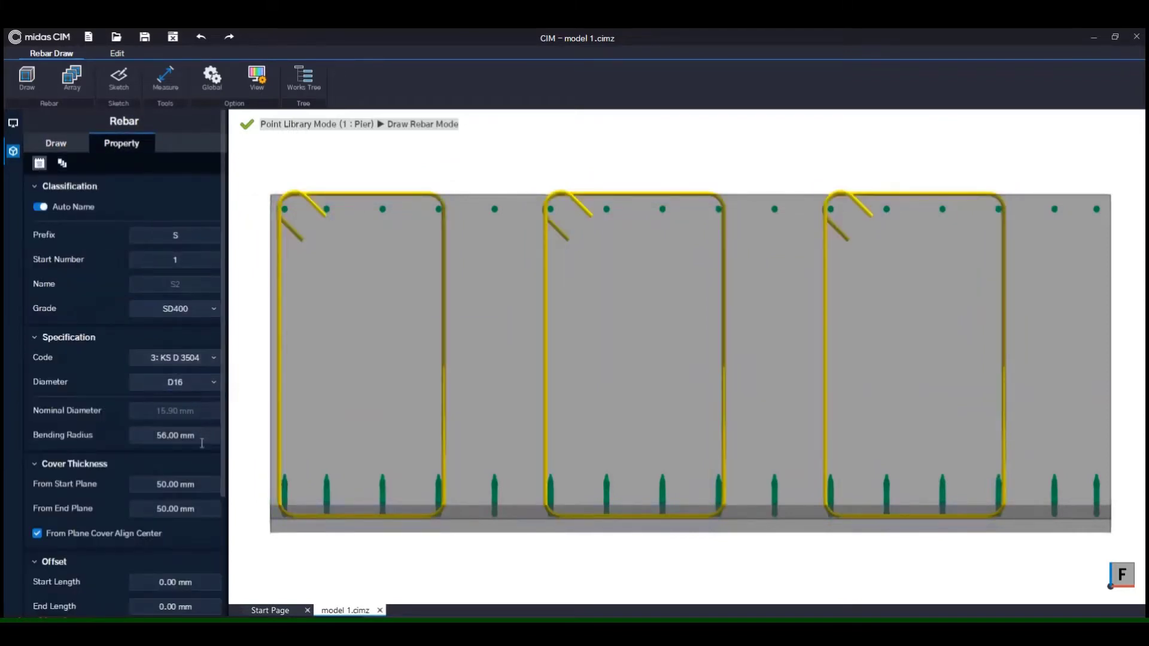
{"action": "left_click", "coordinate": [158, 484]}
{"action": "type", "text": "200"}
{"action": "left_click", "coordinate": [143, 512]}
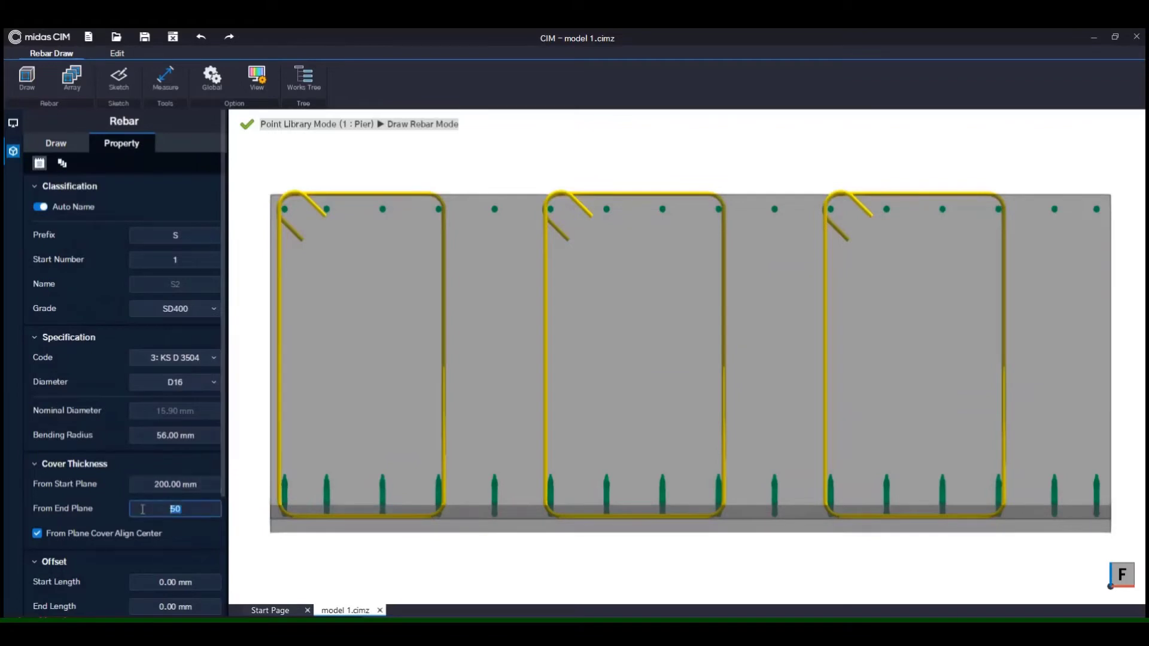
{"action": "type", "text": "200"}
Create a closed stirrup around the top and bottom bars of the fourth and sixth bar positions, and finish drawing stirrups.
{"action": "left_click", "coordinate": [56, 143]}
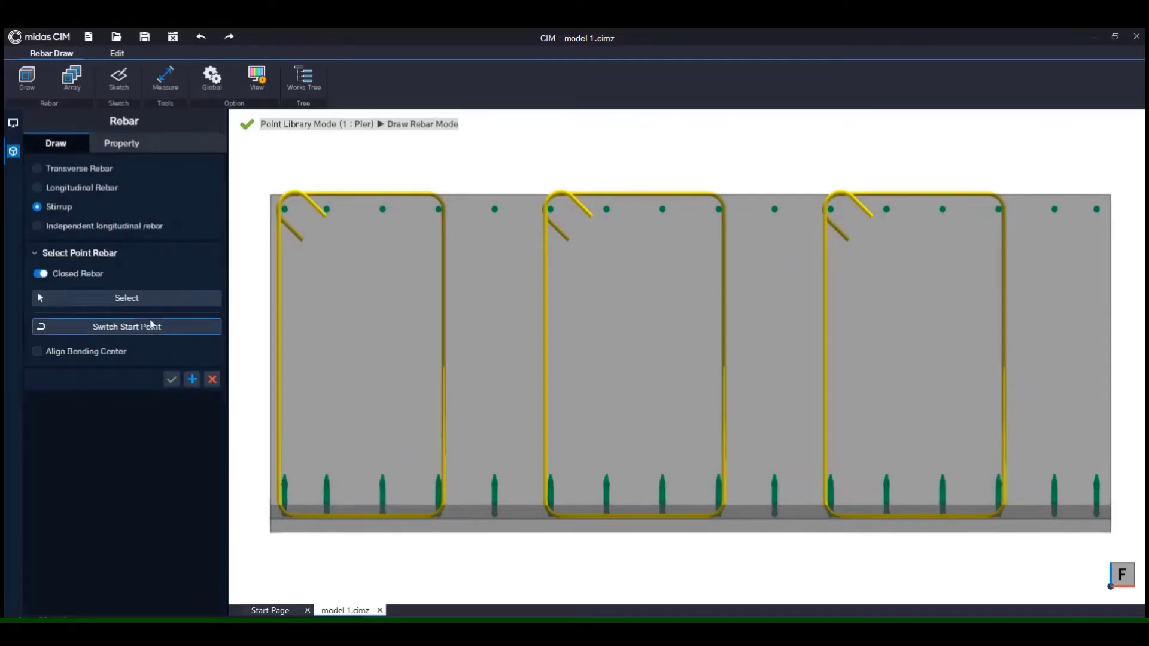
{"action": "left_click", "coordinate": [439, 209]}
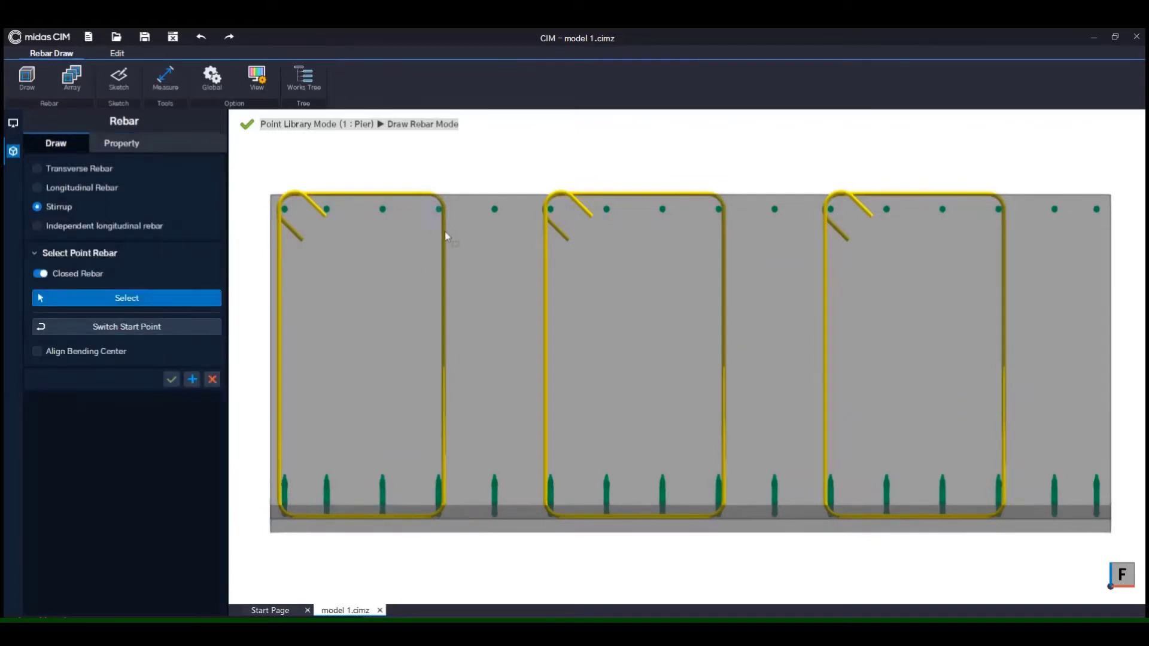
{"action": "left_click", "coordinate": [442, 504]}
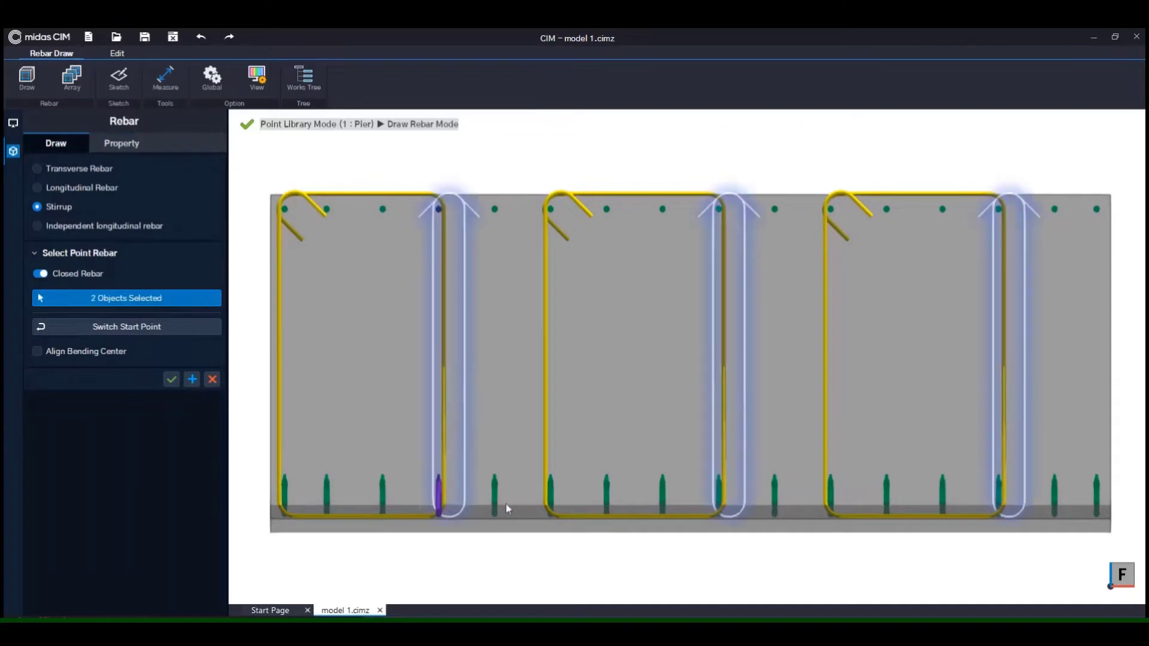
{"action": "left_click", "coordinate": [568, 504]}
{"action": "left_click", "coordinate": [551, 210]}
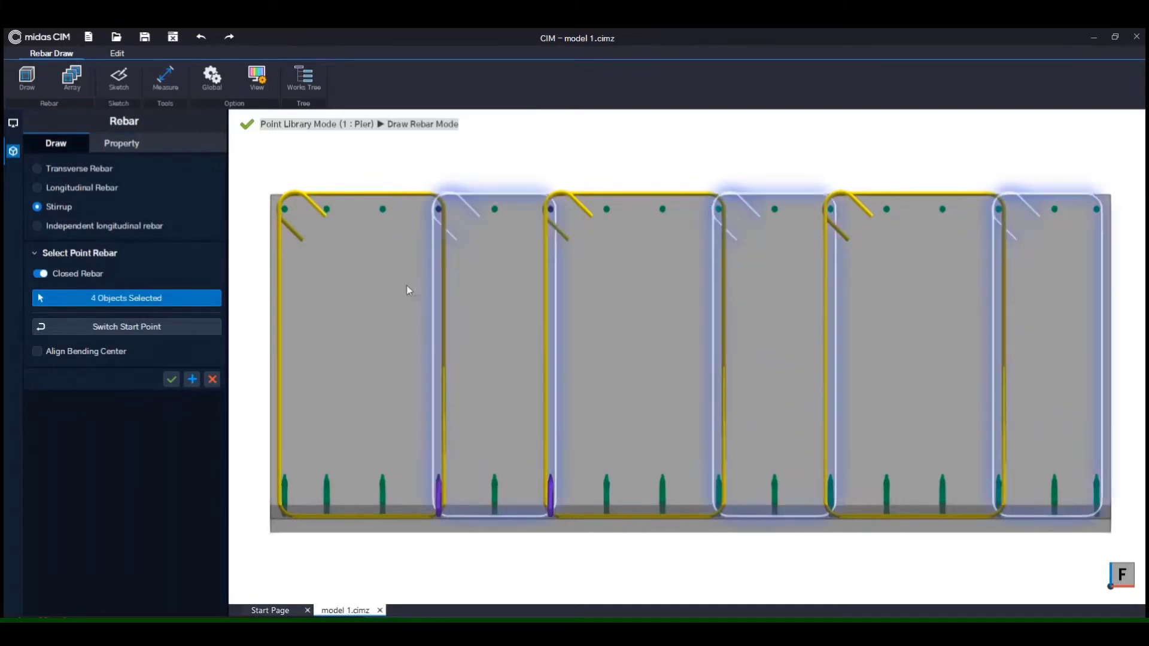
{"action": "left_click", "coordinate": [195, 381]}
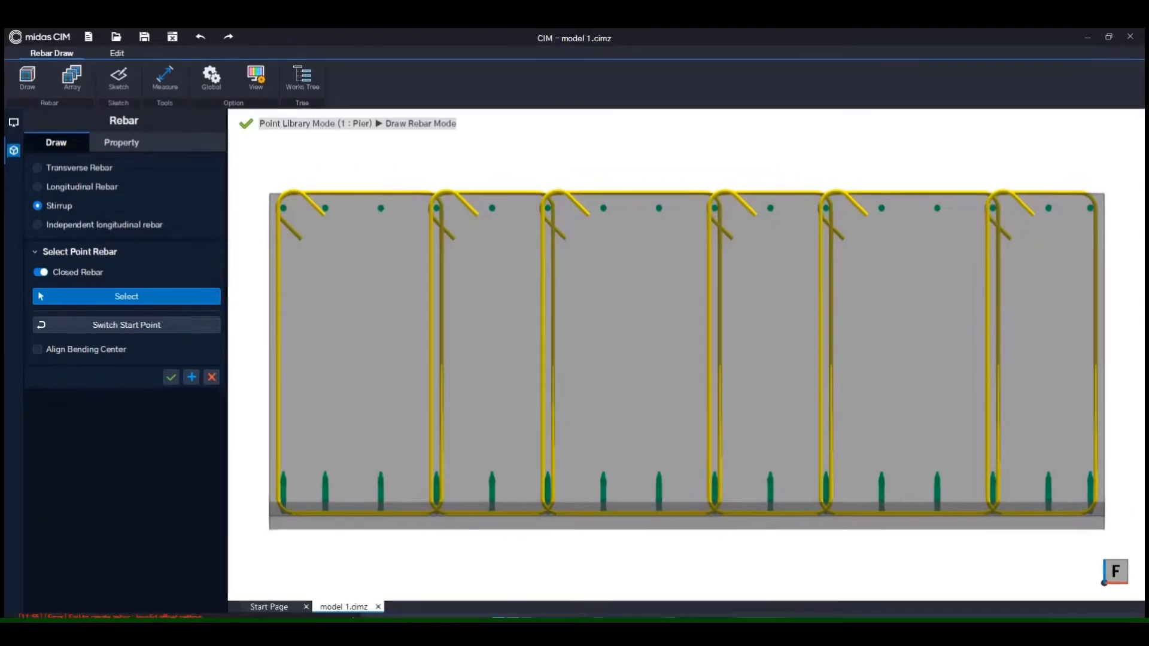
{"action": "left_click", "coordinate": [172, 380]}
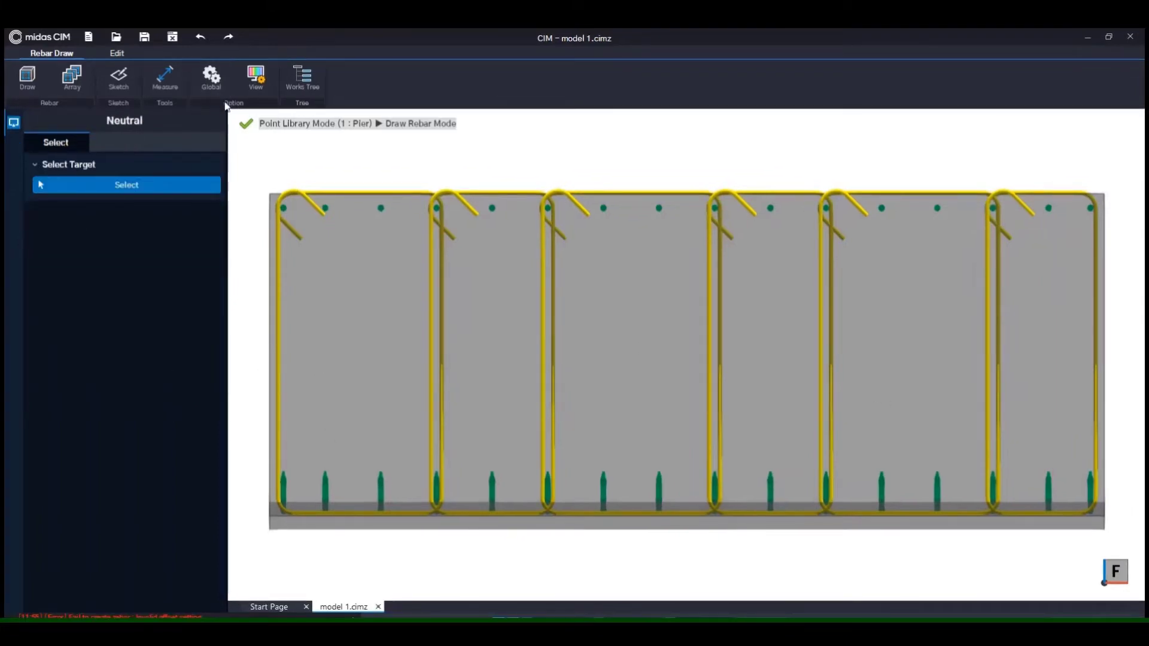
Start a tapered rebar array of the two stirrup sets, with the pier cap's opposite end face as the end plane.
{"action": "left_click", "coordinate": [72, 77]}
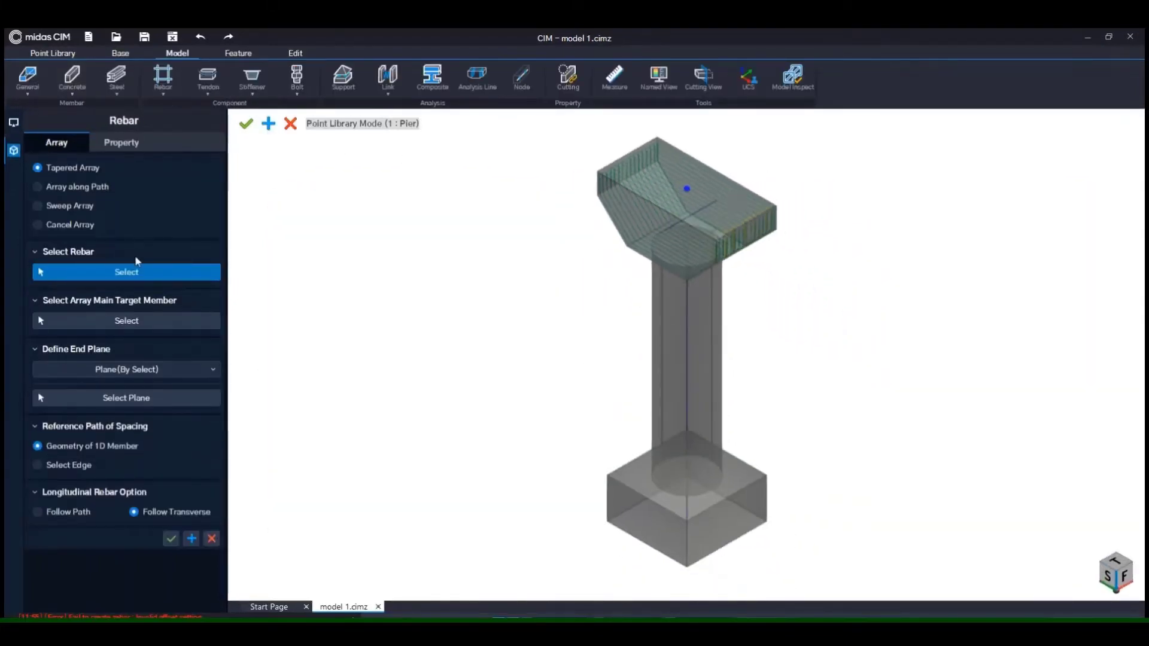
{"action": "scroll", "coordinate": [756, 236], "scroll_direction": "up", "scroll_amount": 5}
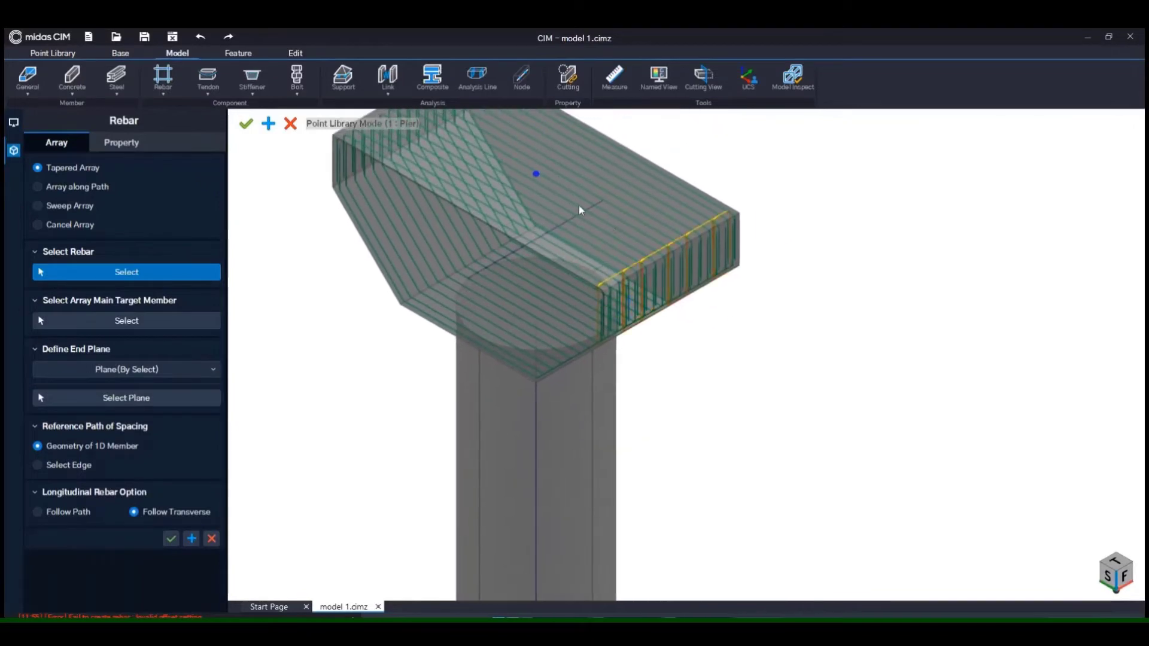
{"action": "left_click_drag", "start_coordinate": [578, 173], "coordinate": [781, 364]}
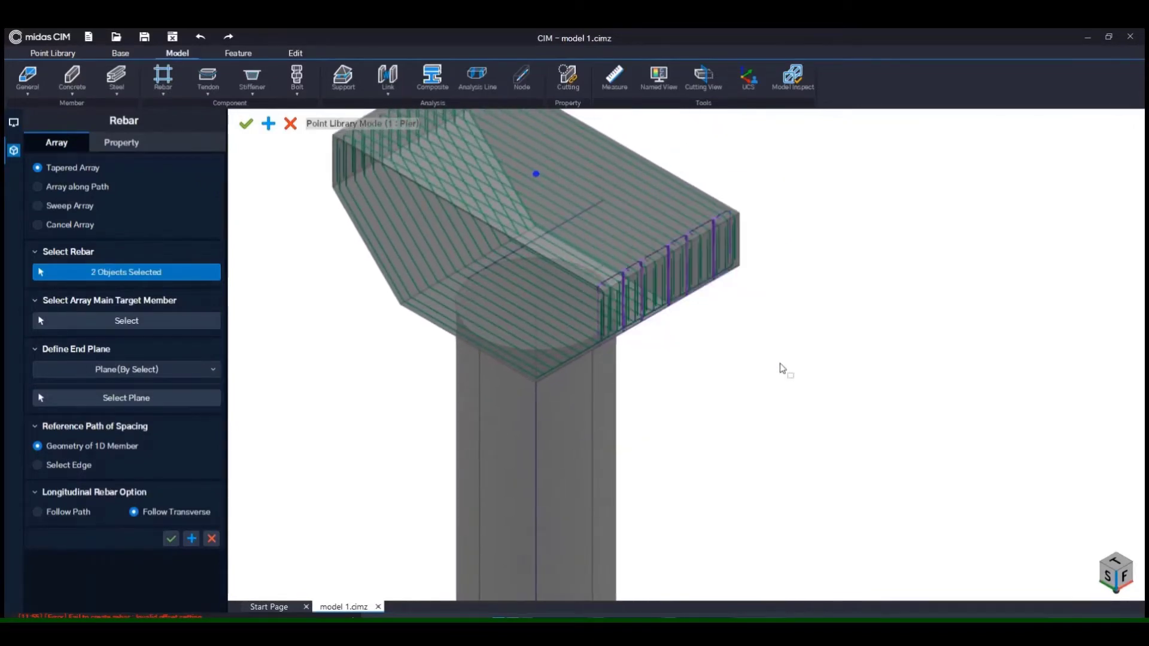
{"action": "left_click", "coordinate": [187, 393]}
{"action": "middle_click_drag", "start_coordinate": [320, 380], "coordinate": [825, 368]}
{"action": "middle_click_drag", "start_coordinate": [355, 418], "coordinate": [402, 451]}
{"action": "left_click", "coordinate": [403, 451]}
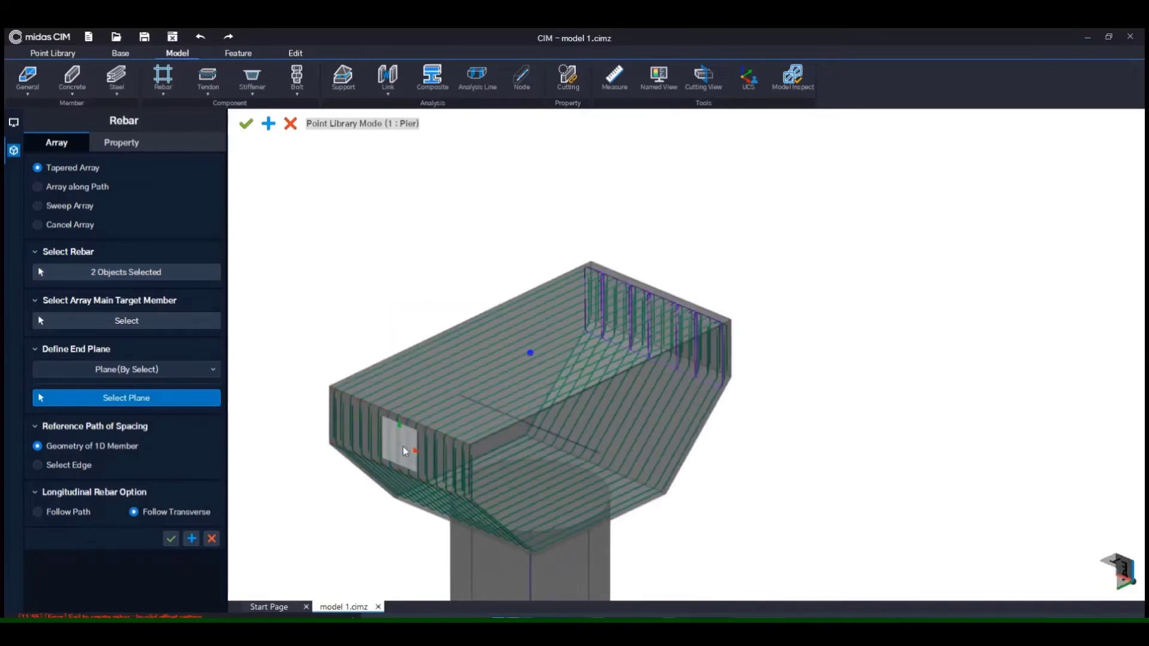
Use the pier cap's long top edge as the spacing reference path and create the stirrup array.
{"action": "left_click", "coordinate": [37, 465]}
{"action": "left_click", "coordinate": [367, 374]}
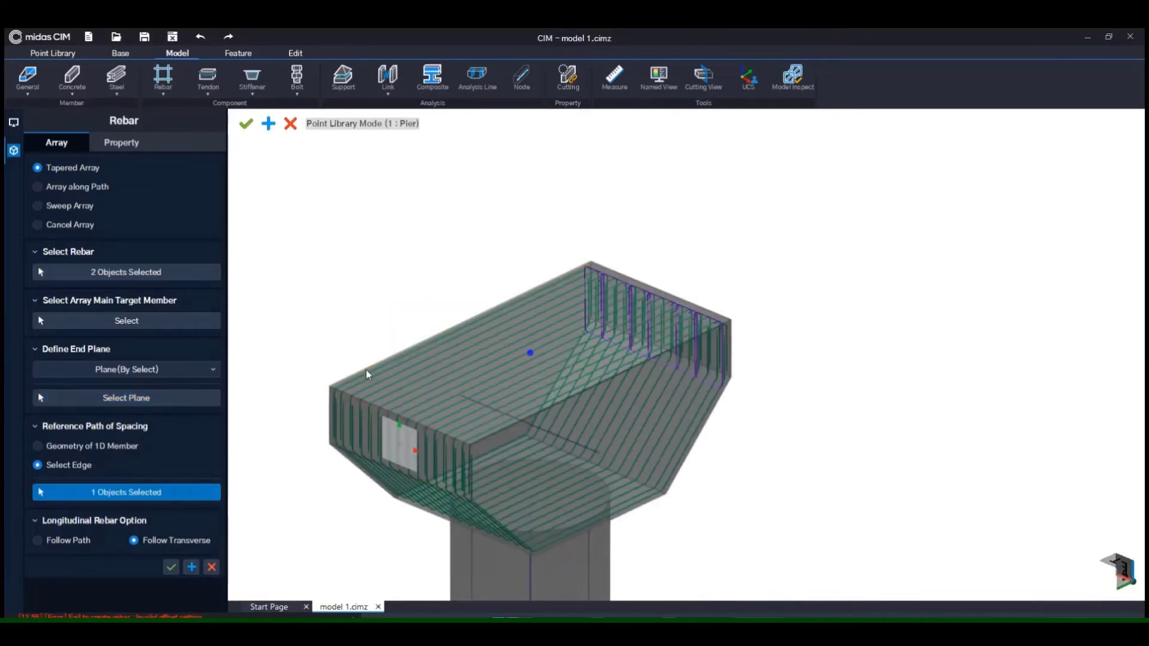
{"action": "left_click", "coordinate": [191, 566]}
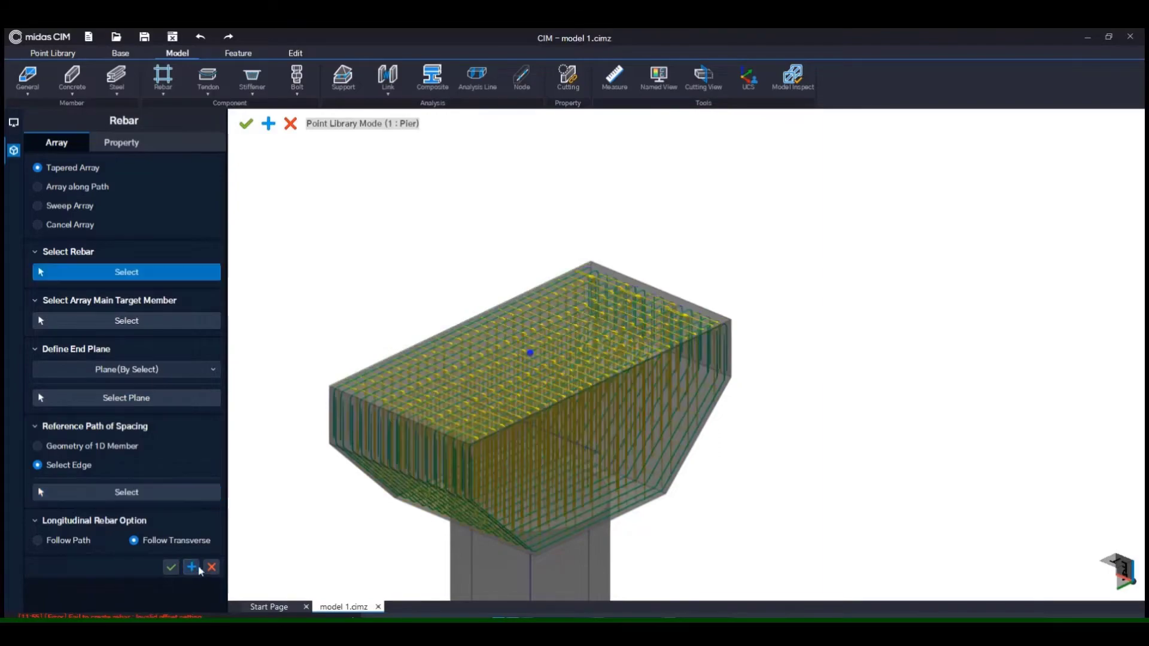
{"action": "middle_click_drag", "start_coordinate": [672, 551], "coordinate": [757, 407]}
{"action": "scroll", "coordinate": [595, 364], "scroll_direction": "up", "scroll_amount": 5}
{"action": "scroll", "coordinate": [778, 376], "scroll_direction": "down", "scroll_amount": 5}
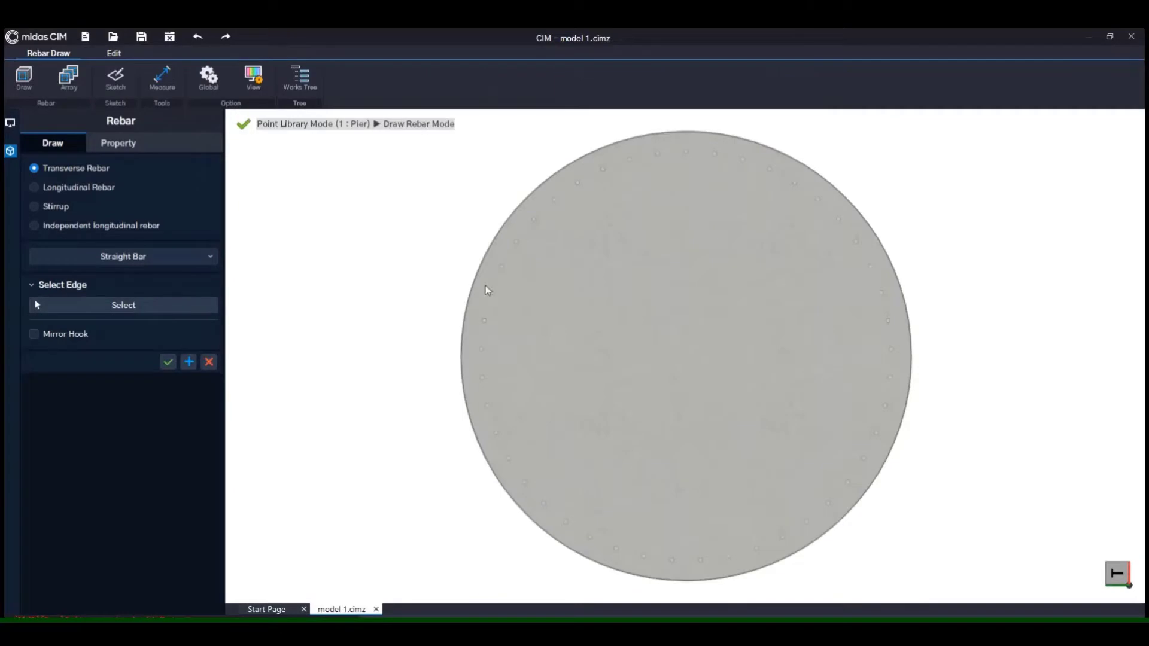
Check the transverse rebar's hook and splice properties, then create a Select Line bar with reversed direction along the left half of the column's circular edge.
{"action": "left_click", "coordinate": [119, 144]}
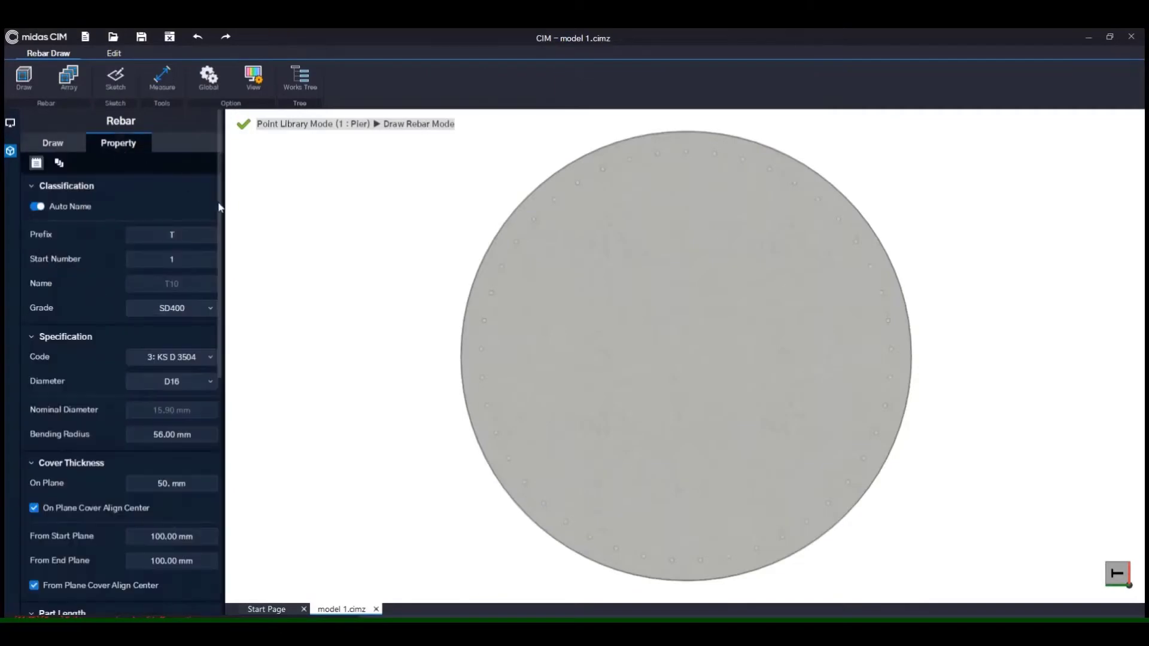
{"action": "left_click_drag", "start_coordinate": [221, 207], "coordinate": [225, 458]}
{"action": "left_click", "coordinate": [76, 383]}
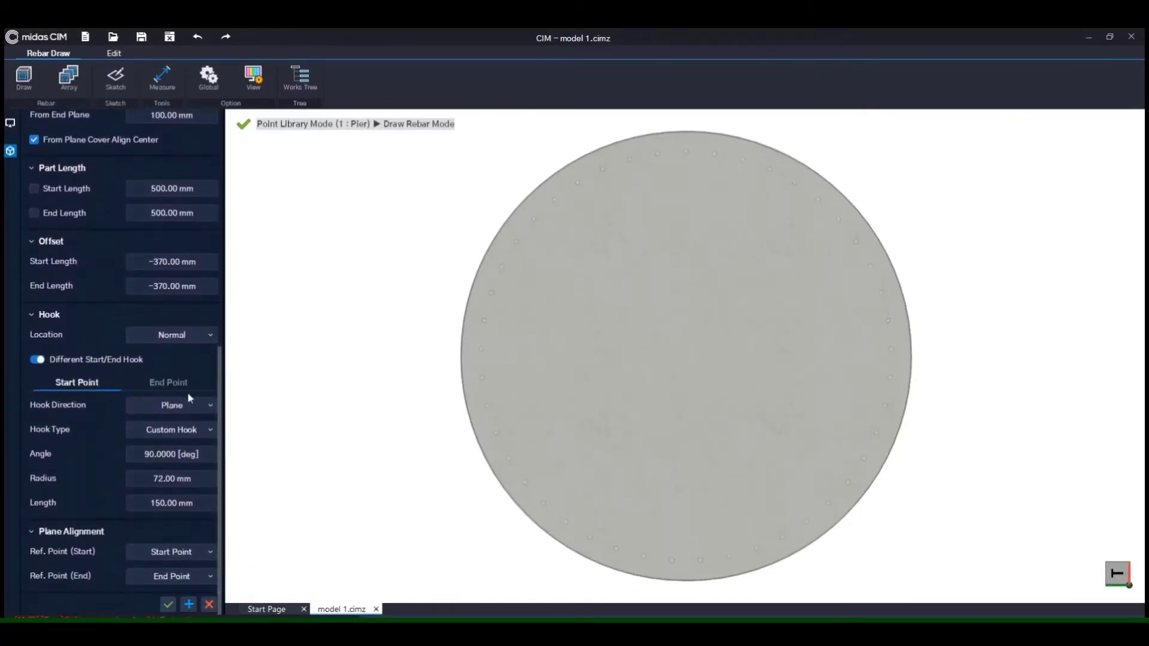
{"action": "scroll", "coordinate": [163, 240], "scroll_direction": "up", "scroll_amount": 10}
{"action": "left_click", "coordinate": [59, 162]}
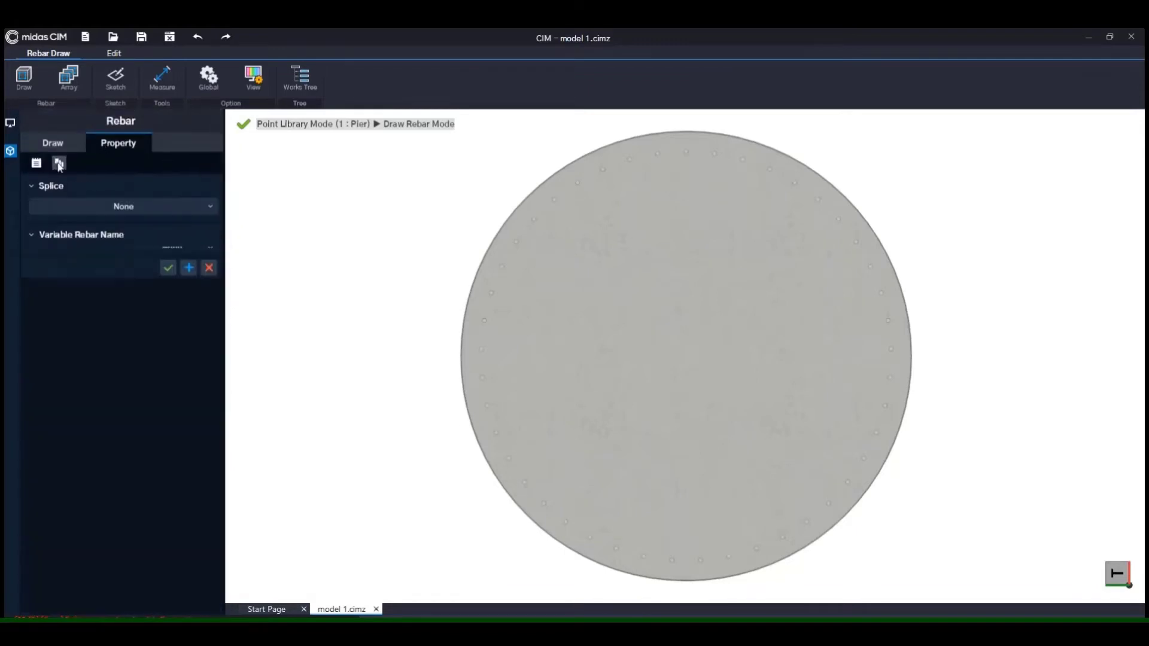
{"action": "left_click", "coordinate": [52, 144]}
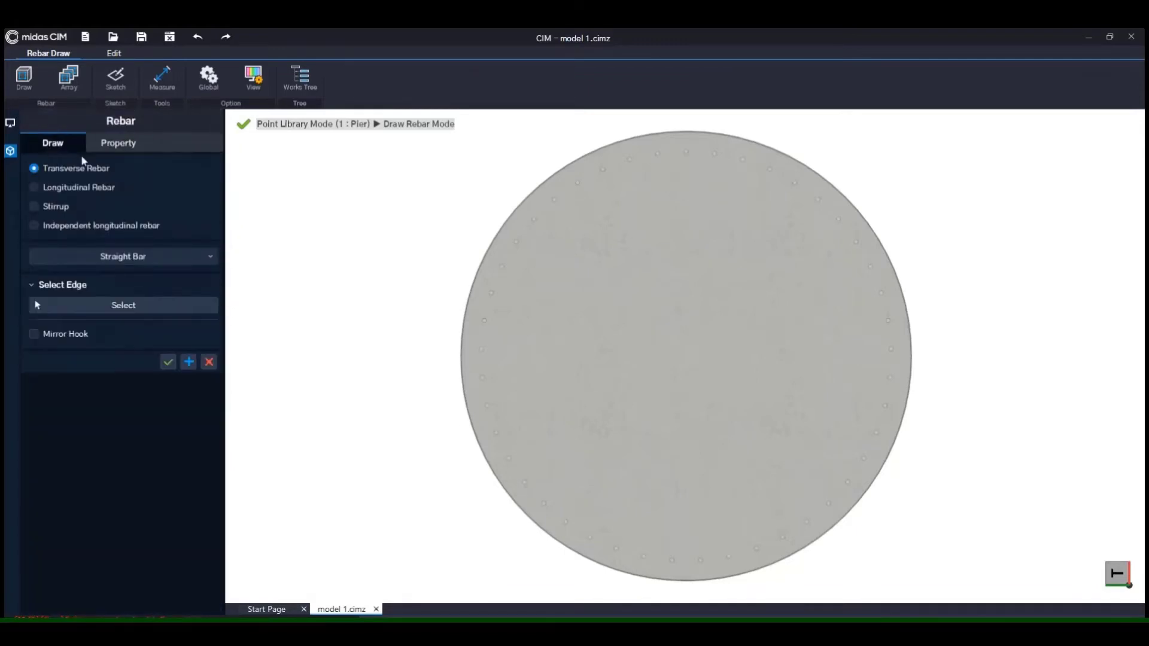
{"action": "left_click", "coordinate": [165, 256]}
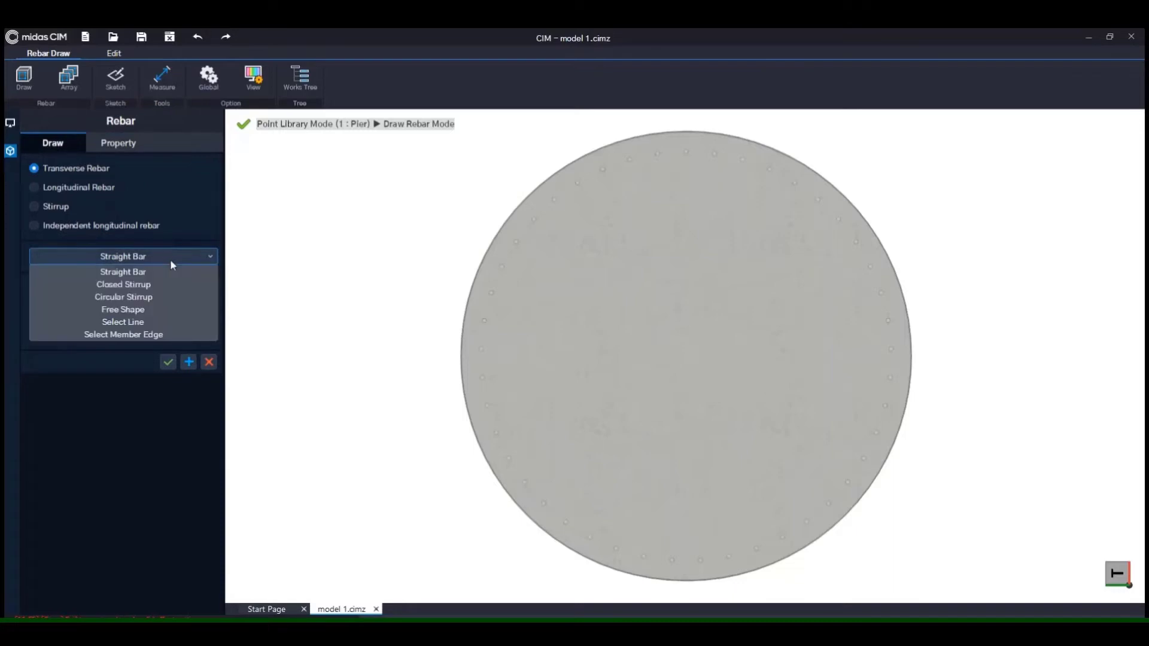
{"action": "left_click", "coordinate": [159, 319]}
{"action": "left_click", "coordinate": [462, 321]}
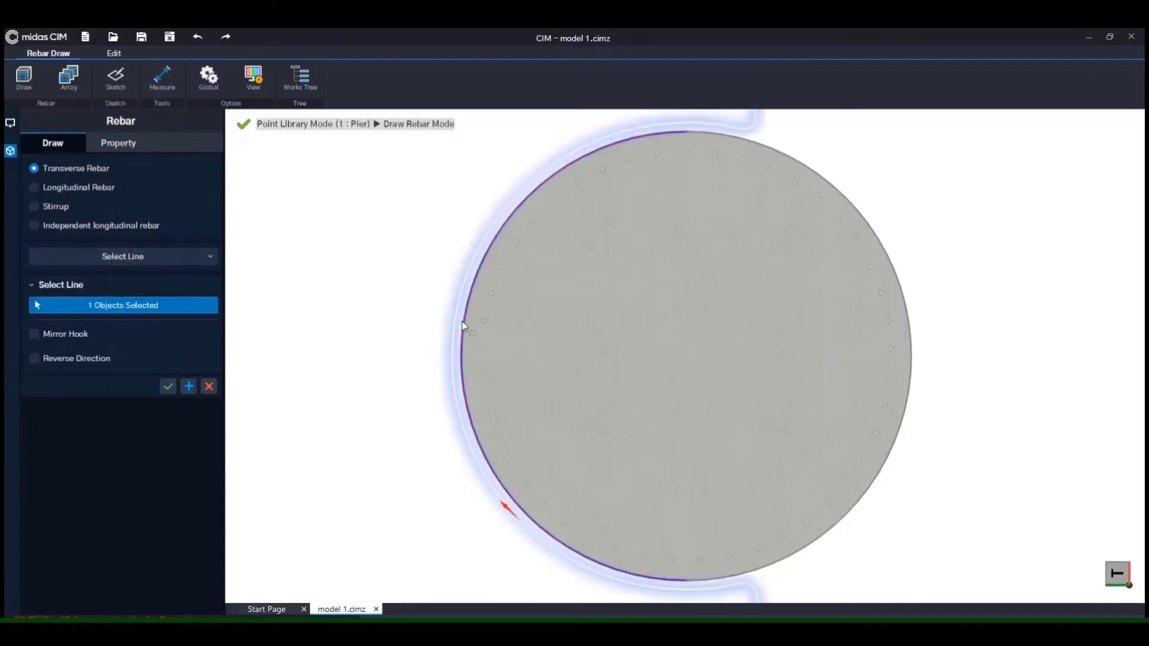
{"action": "left_click", "coordinate": [34, 359]}
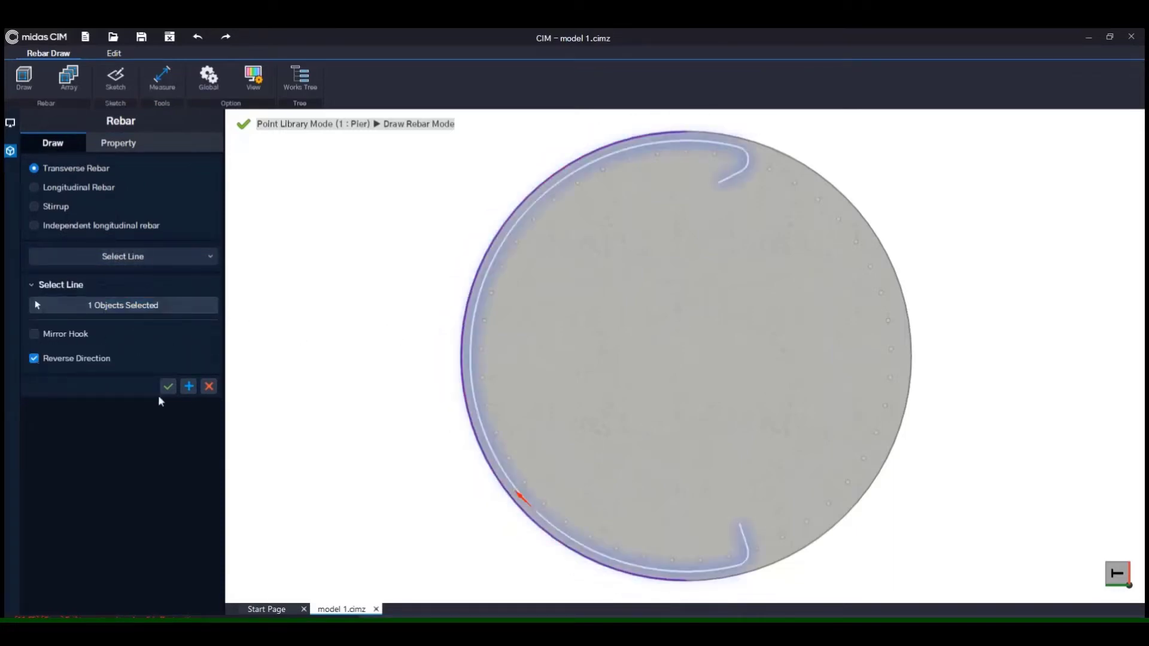
{"action": "left_click", "coordinate": [188, 385]}
Create the matching transverse bar along the other half of the column's edge with Mirror Hook on and Reverse Direction off.
{"action": "left_click", "coordinate": [912, 305]}
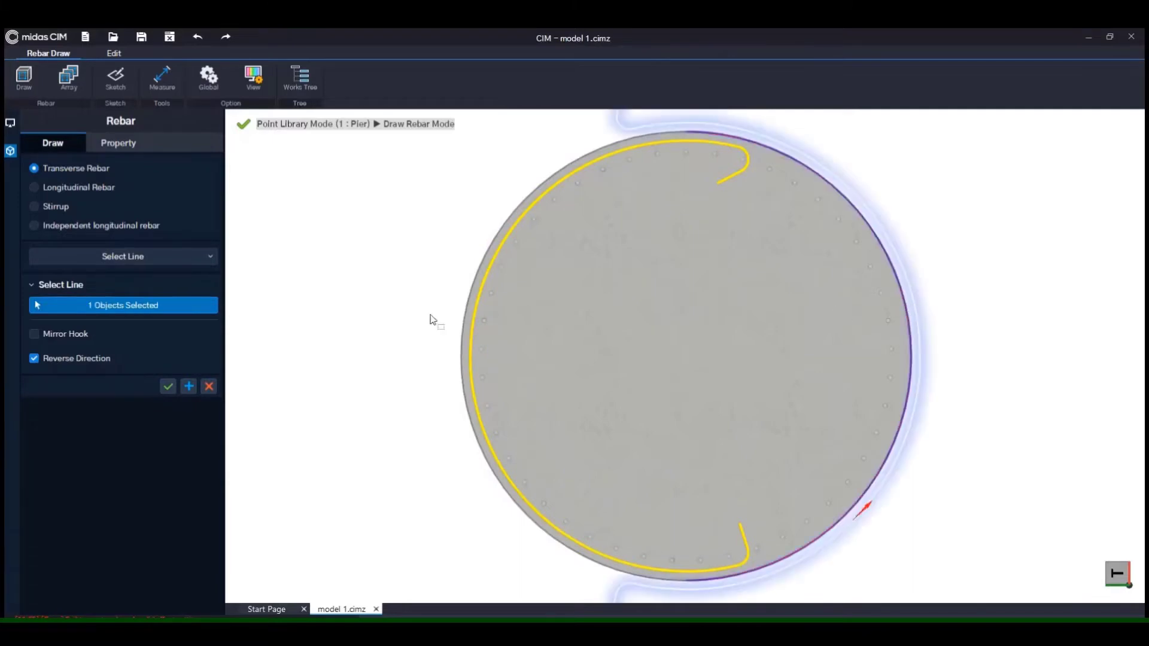
{"action": "left_click", "coordinate": [34, 359]}
{"action": "left_click", "coordinate": [34, 334]}
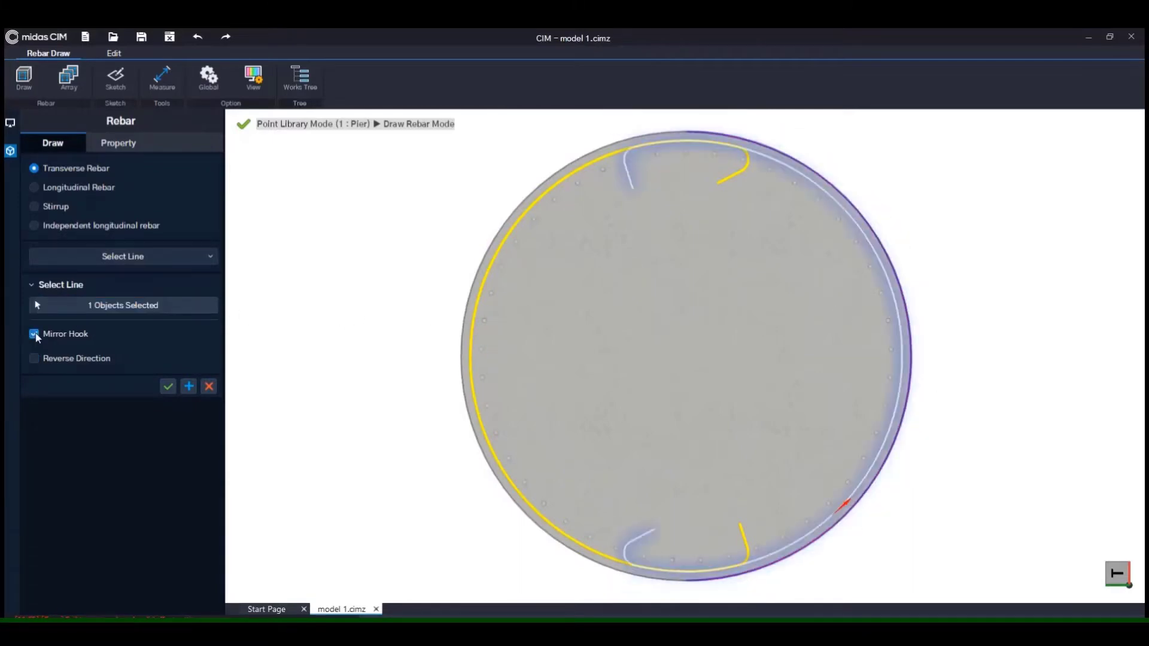
{"action": "left_click", "coordinate": [189, 387]}
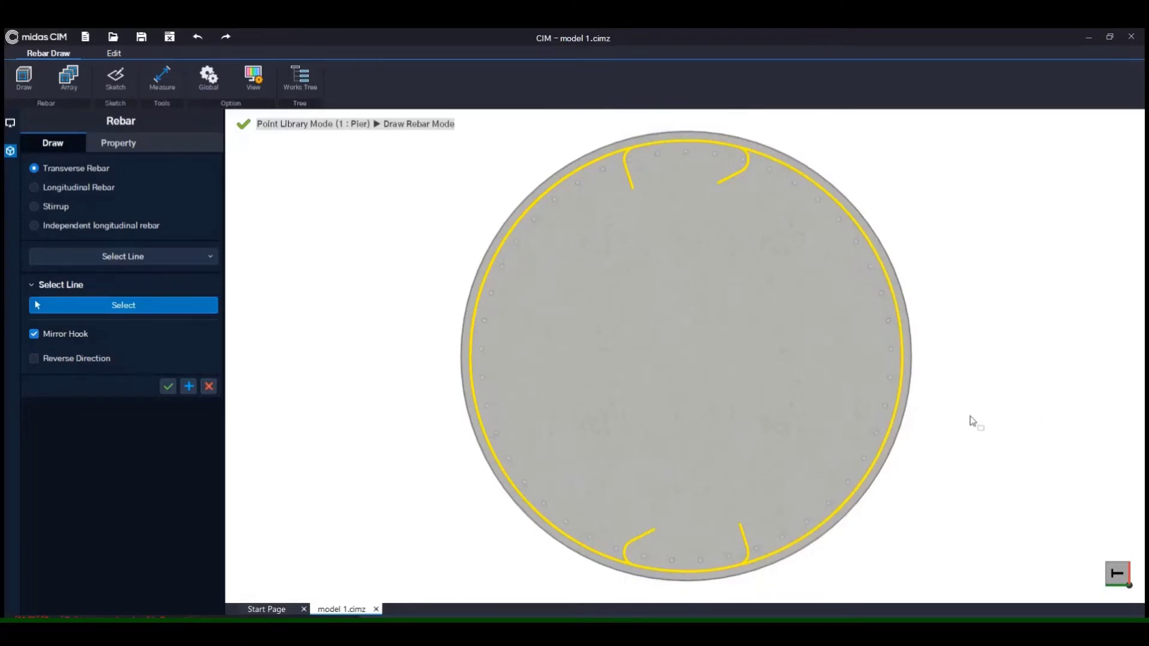
{"action": "left_click", "coordinate": [167, 386]}
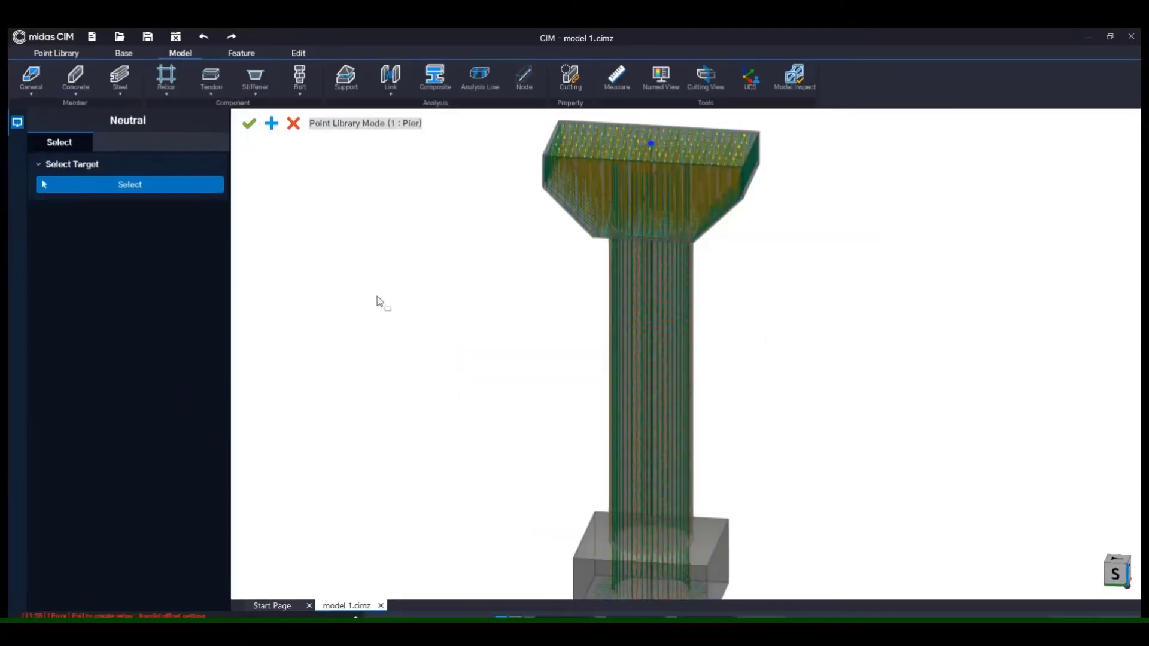
Examine the finished rebar in the pier column and footing from several angles.
{"action": "right_click", "coordinate": [377, 296]}
{"action": "left_click", "coordinate": [378, 298]}
{"action": "scroll", "coordinate": [701, 493], "scroll_direction": "up", "scroll_amount": 3}
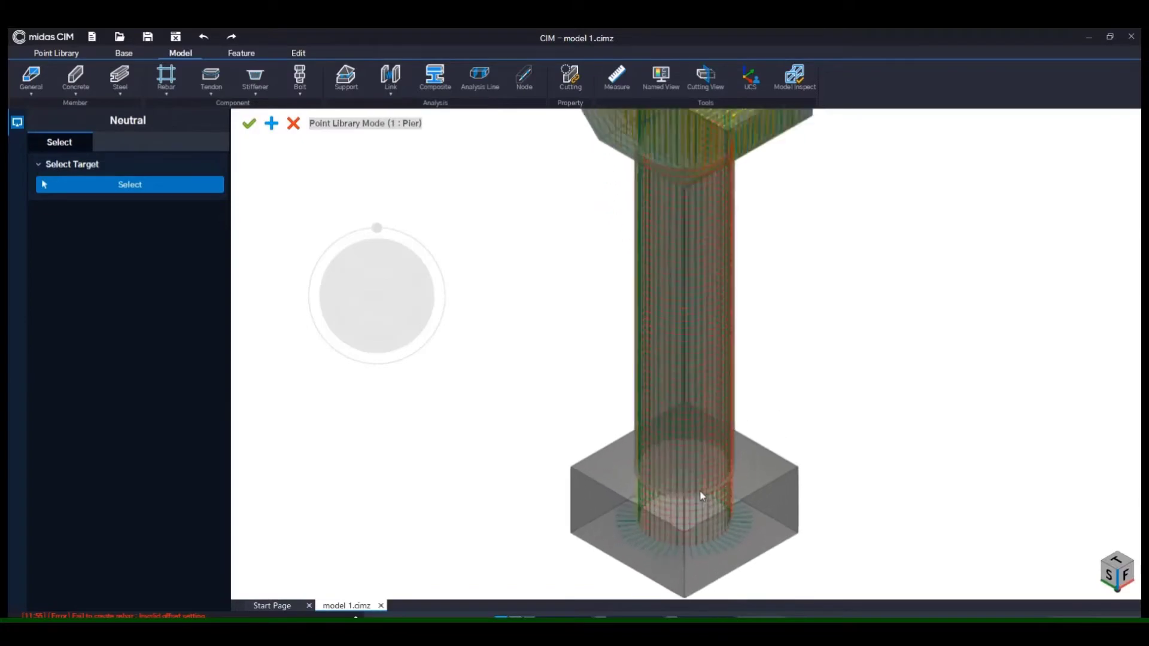
{"action": "scroll", "coordinate": [702, 495], "scroll_direction": "up", "scroll_amount": 5}
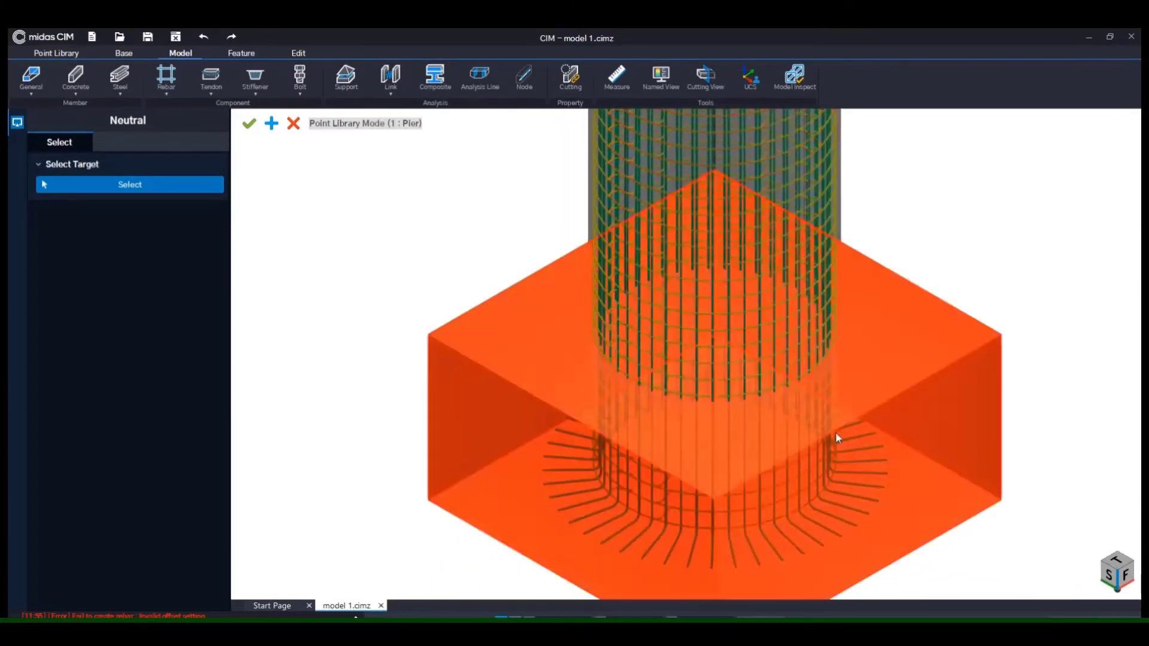
{"action": "middle_click_drag", "start_coordinate": [835, 433], "coordinate": [895, 352]}
{"action": "middle_click_drag", "start_coordinate": [863, 257], "coordinate": [948, 338]}
{"action": "scroll", "coordinate": [947, 338], "scroll_direction": "down", "scroll_amount": 1}
{"action": "right_click", "coordinate": [439, 327]}
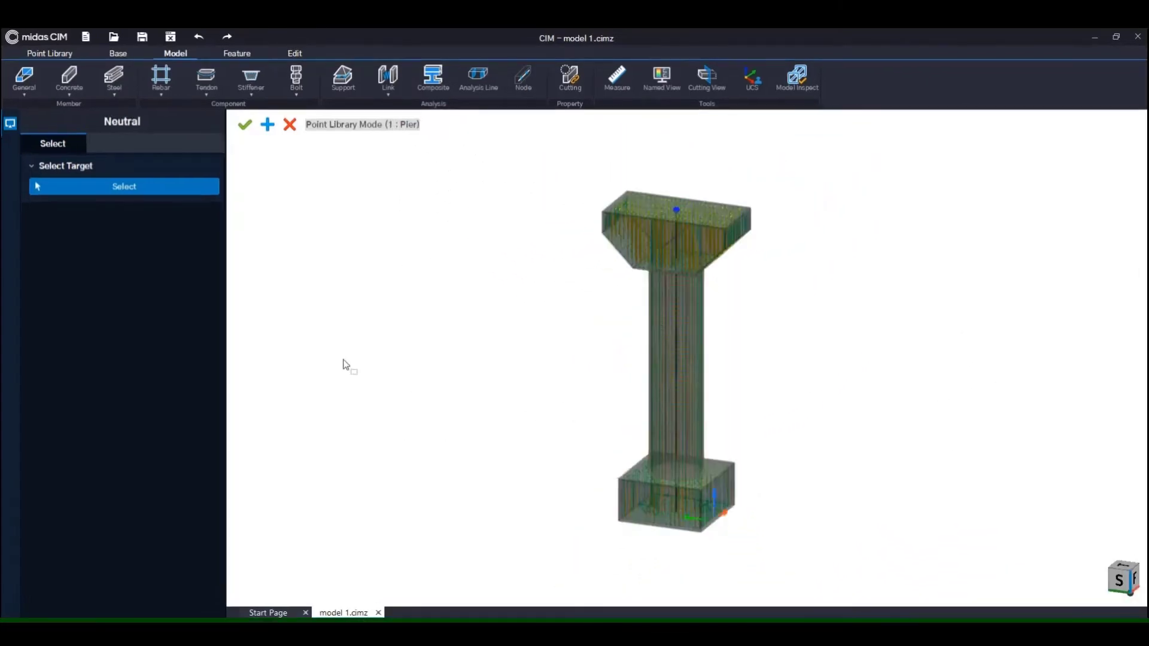
{"action": "right_click", "coordinate": [343, 360]}
{"action": "middle_click_drag", "start_coordinate": [750, 444], "coordinate": [778, 379]}
{"action": "scroll", "coordinate": [778, 378], "scroll_direction": "up", "scroll_amount": 3}
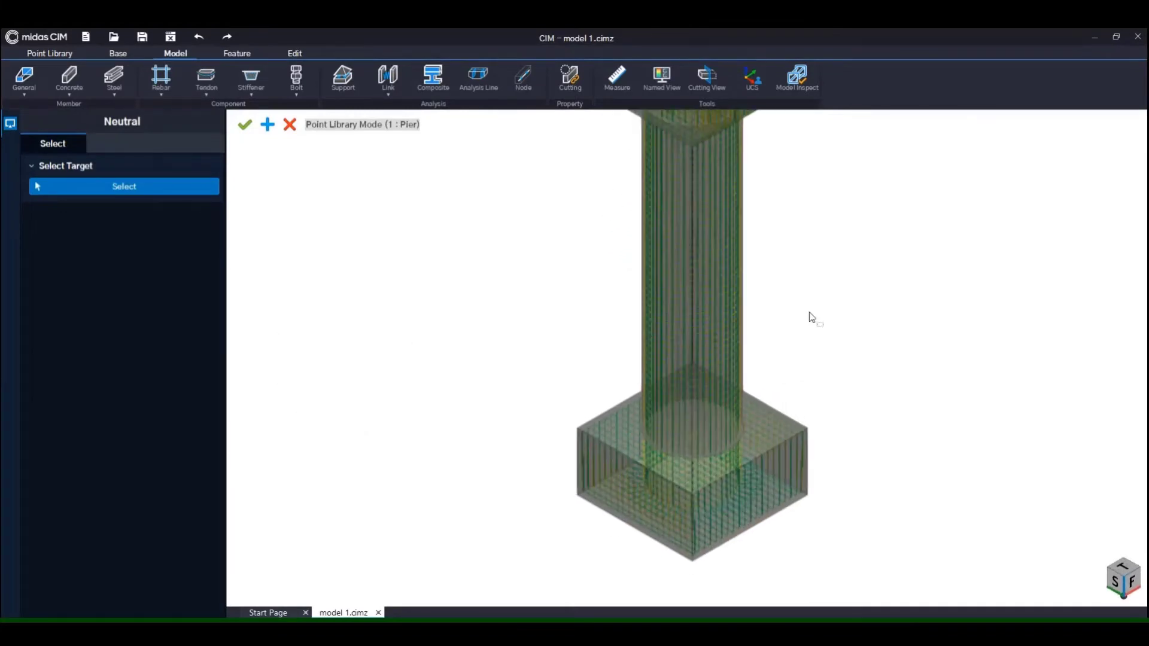
{"action": "middle_click_drag", "start_coordinate": [812, 318], "coordinate": [593, 400]}
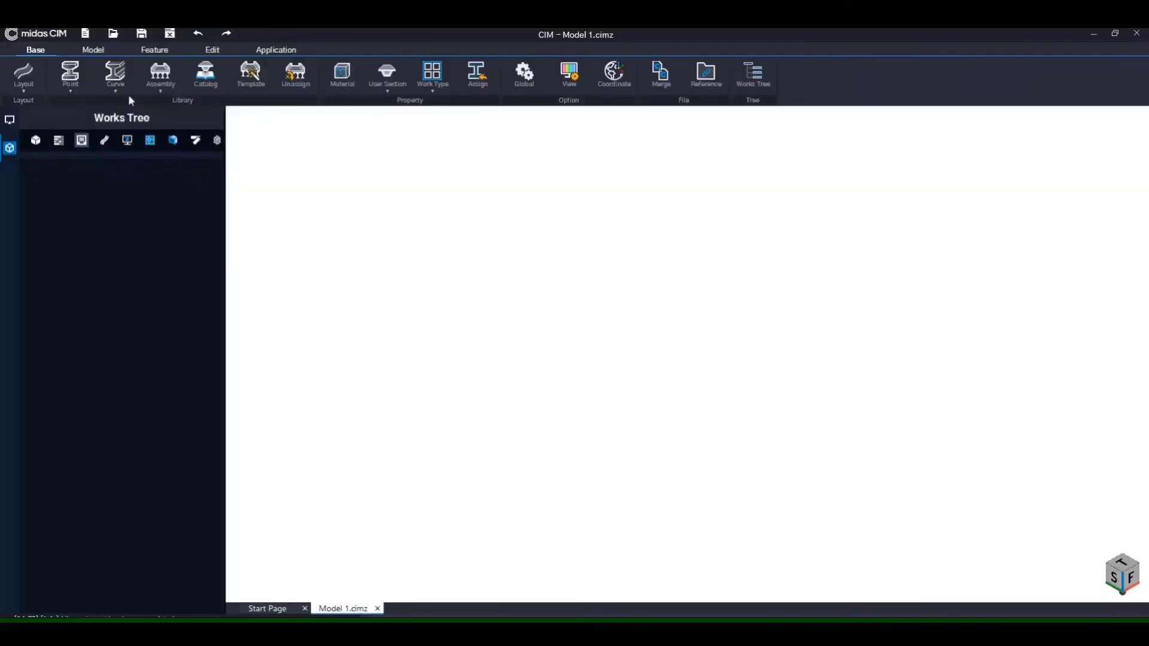
Import the point library file Point Library_Pier.plbz into the new model.
{"action": "left_click", "coordinate": [81, 89]}
{"action": "left_click", "coordinate": [70, 189]}
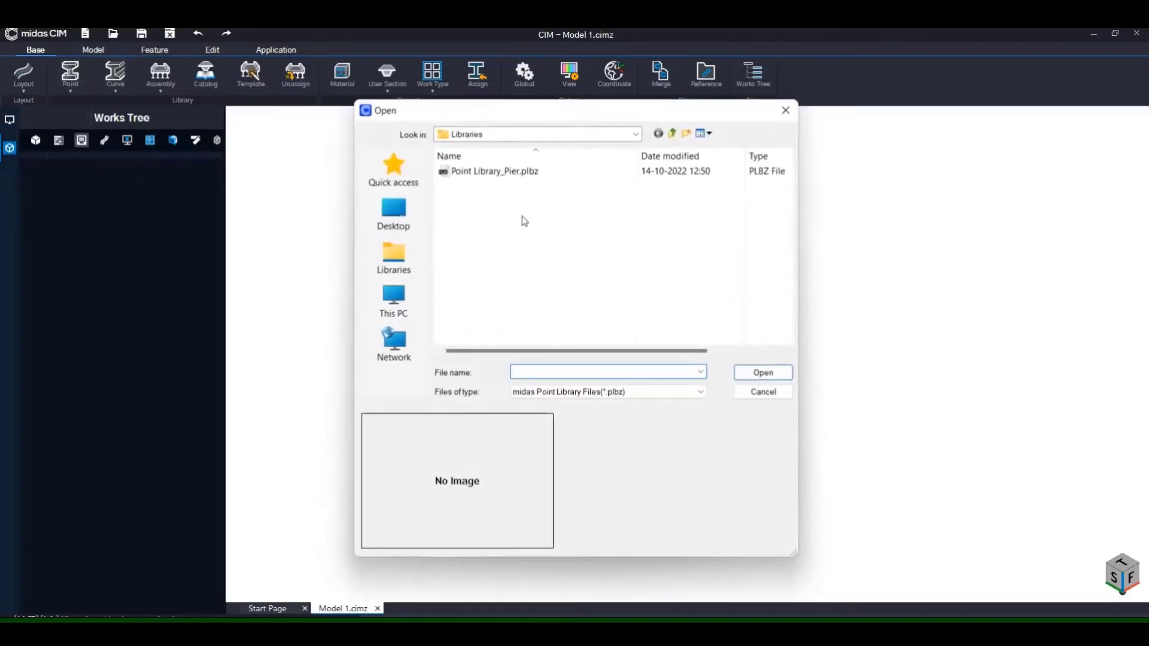
{"action": "left_click", "coordinate": [527, 173]}
{"action": "left_click", "coordinate": [763, 373]}
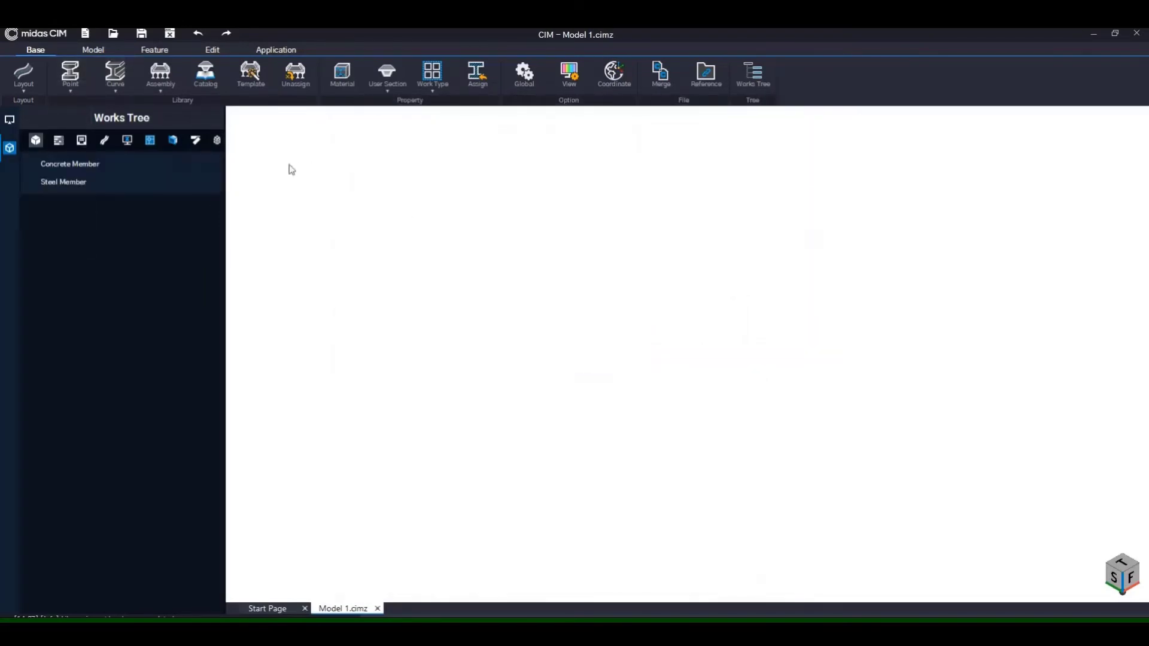
Import the curve library file Curve Library_PSC Box_Sample_Tendon.clbz.
{"action": "left_click", "coordinate": [116, 90]}
{"action": "left_click", "coordinate": [116, 190]}
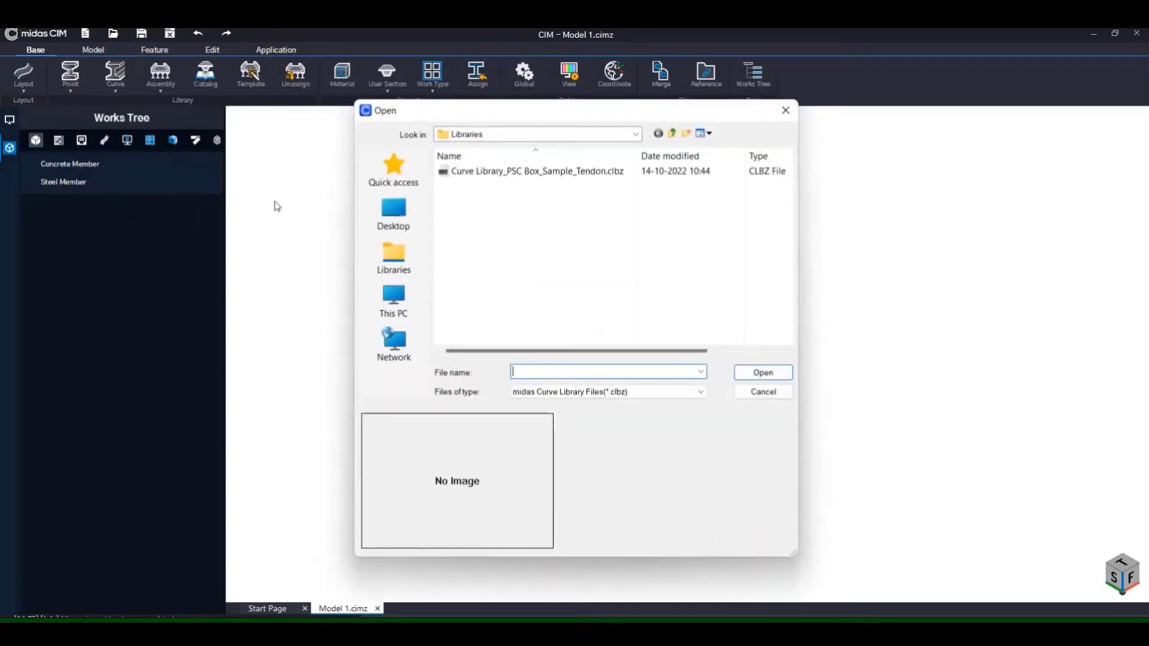
{"action": "left_click", "coordinate": [515, 172]}
{"action": "left_click", "coordinate": [763, 372]}
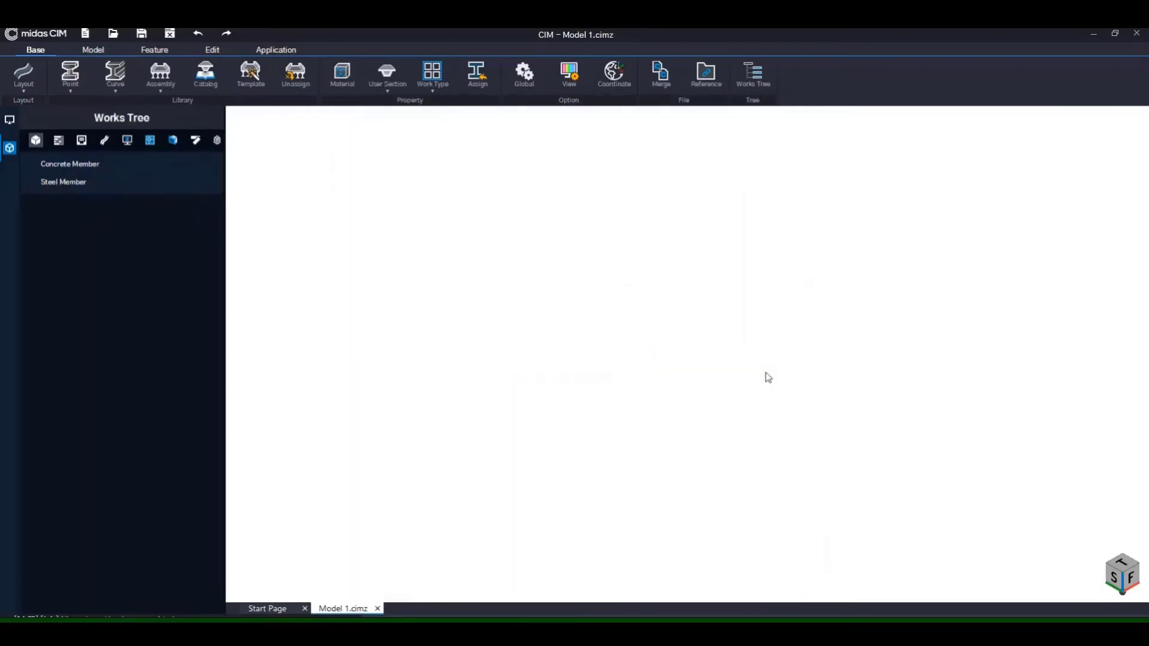
Create a new assembly unit in the model, keeping the default name.
{"action": "left_click", "coordinate": [160, 75]}
{"action": "left_click", "coordinate": [162, 115]}
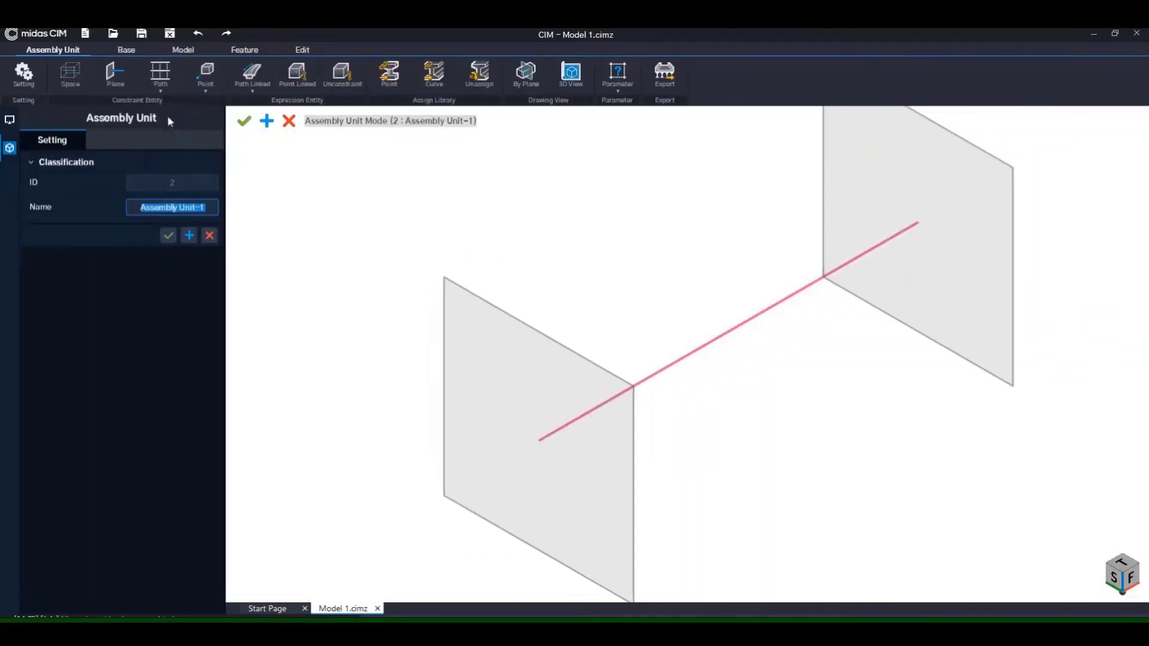
{"action": "left_click", "coordinate": [189, 238]}
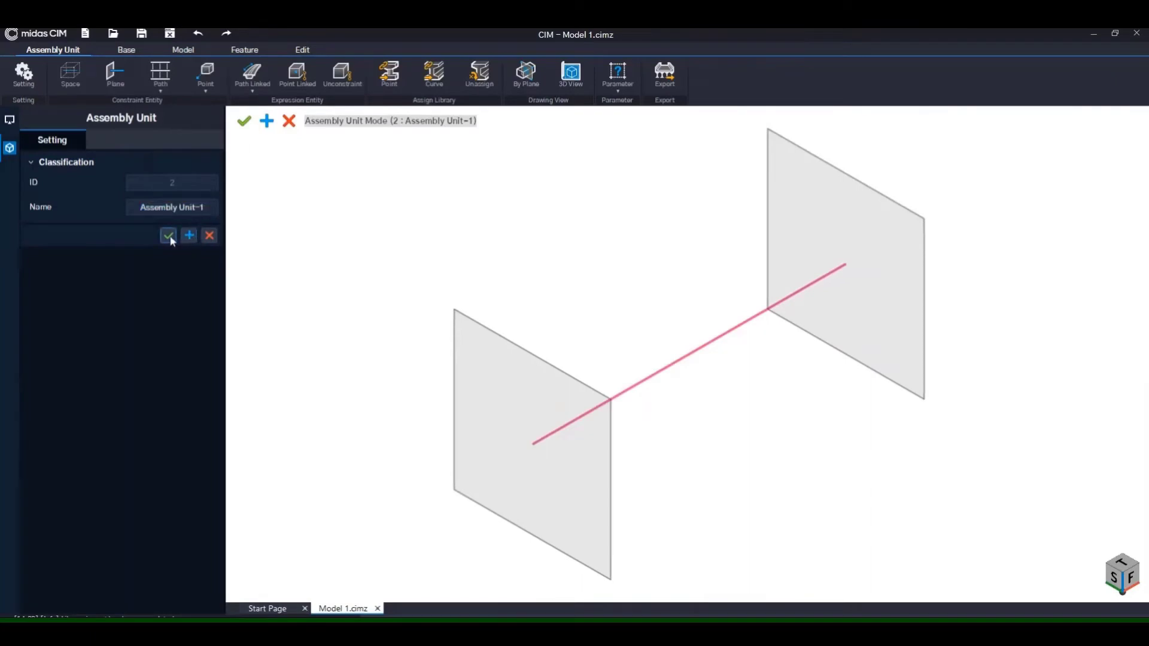
{"action": "left_click", "coordinate": [168, 237]}
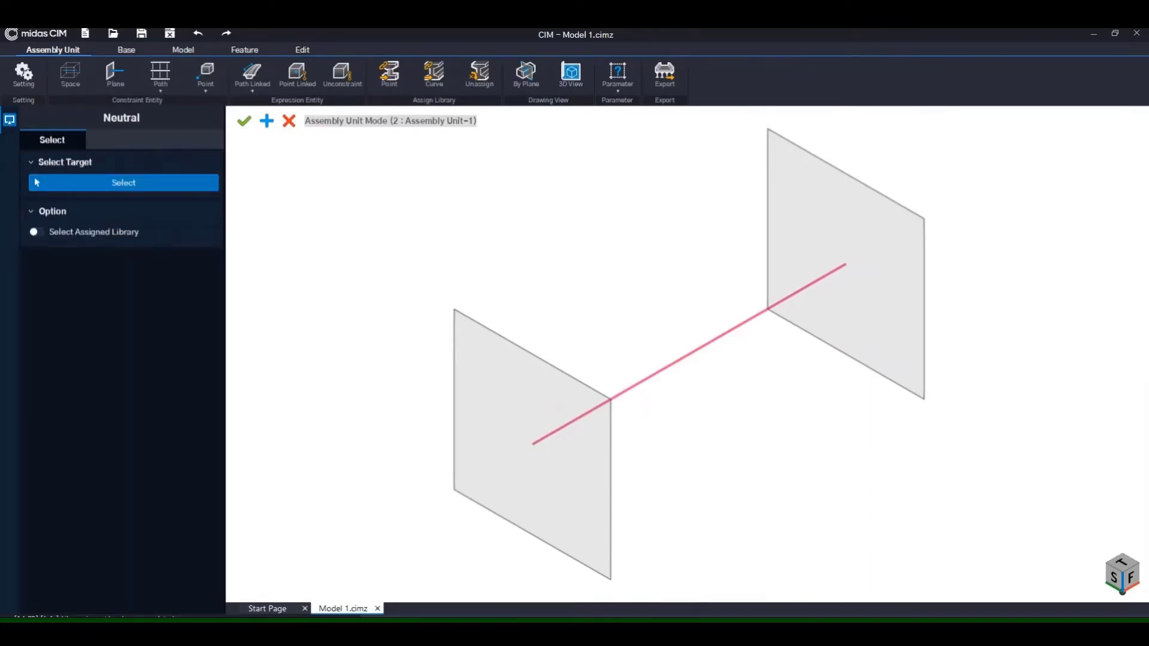
Set the unit length of the connected Default Space to 40 m.
{"action": "left_click", "coordinate": [71, 78]}
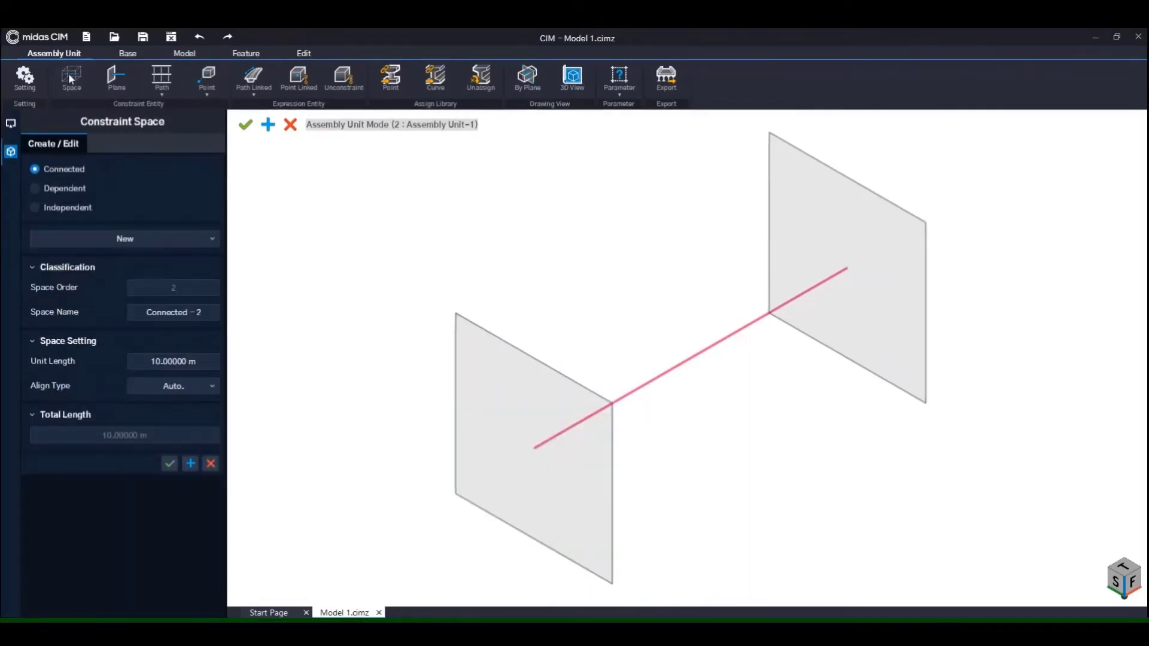
{"action": "left_click", "coordinate": [146, 238]}
{"action": "left_click", "coordinate": [146, 268]}
{"action": "left_click", "coordinate": [159, 363]}
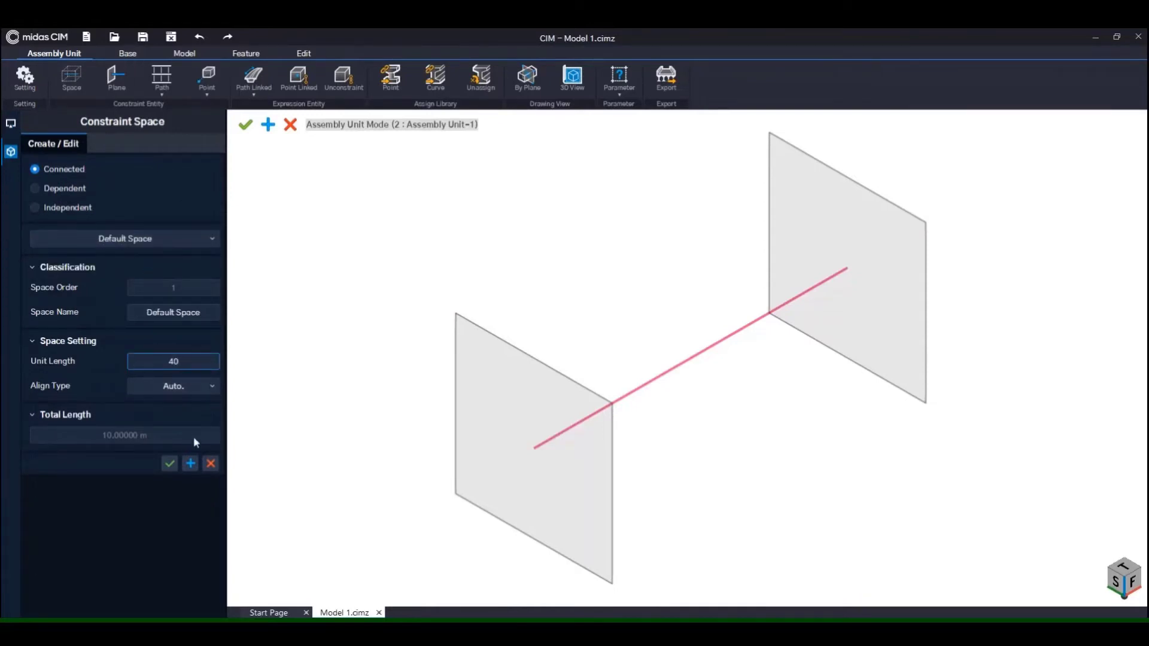
{"action": "left_click", "coordinate": [190, 464]}
{"action": "scroll", "coordinate": [792, 316], "scroll_direction": "down", "scroll_amount": 8}
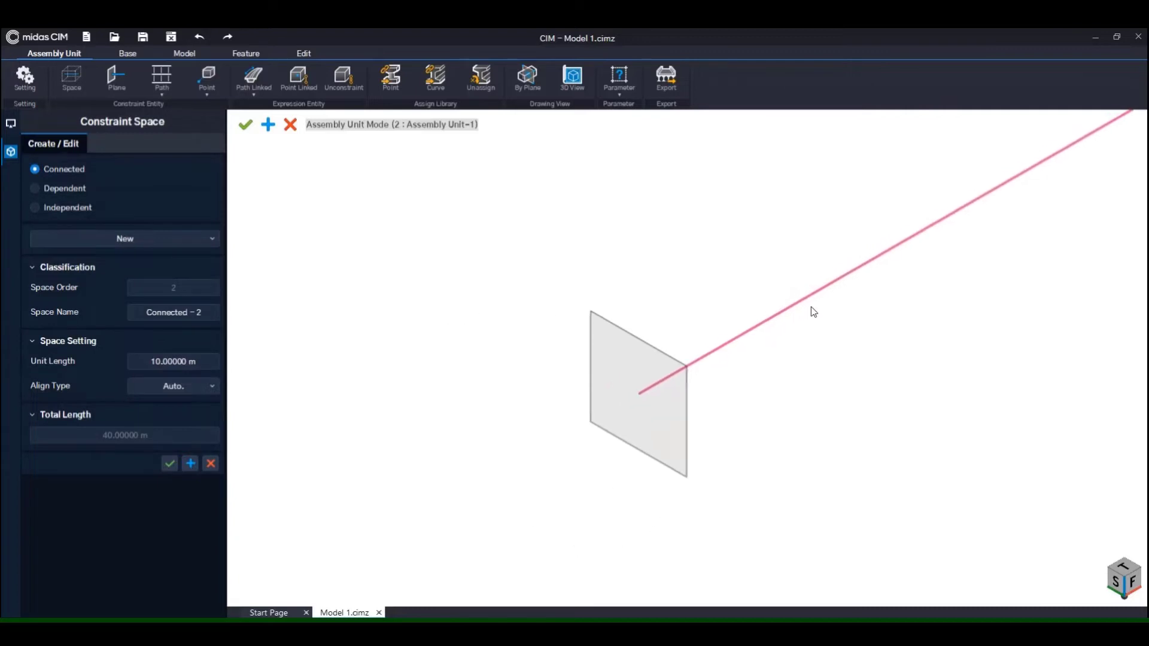
{"action": "middle_click_drag", "start_coordinate": [930, 310], "coordinate": [713, 371]}
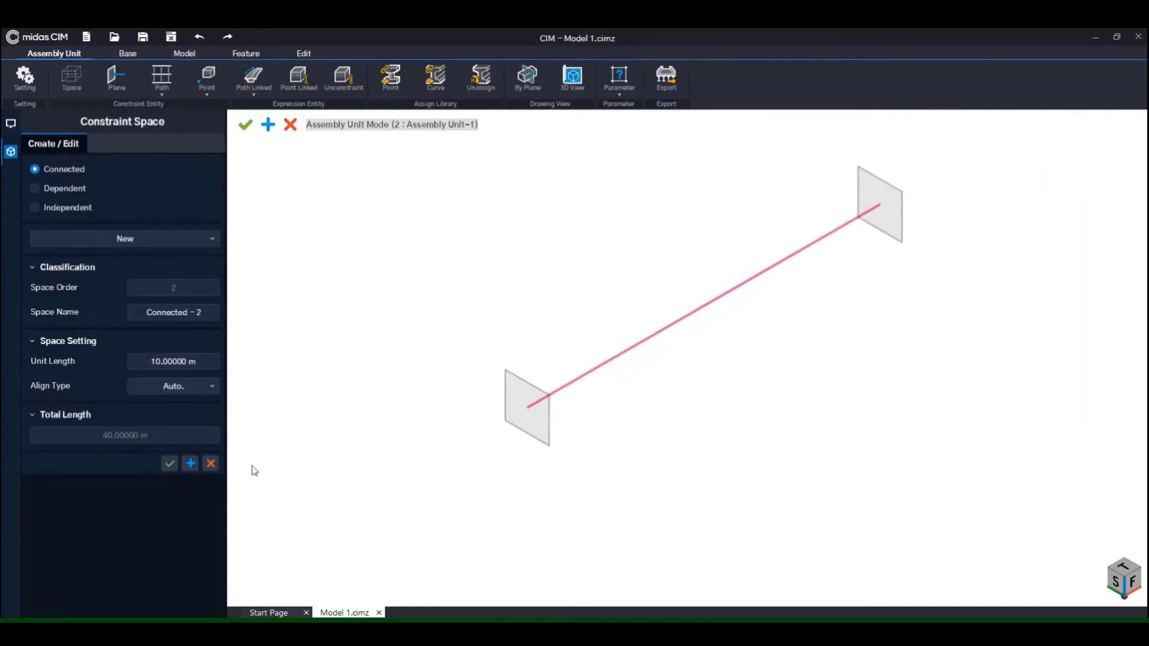
{"action": "left_click", "coordinate": [211, 463]}
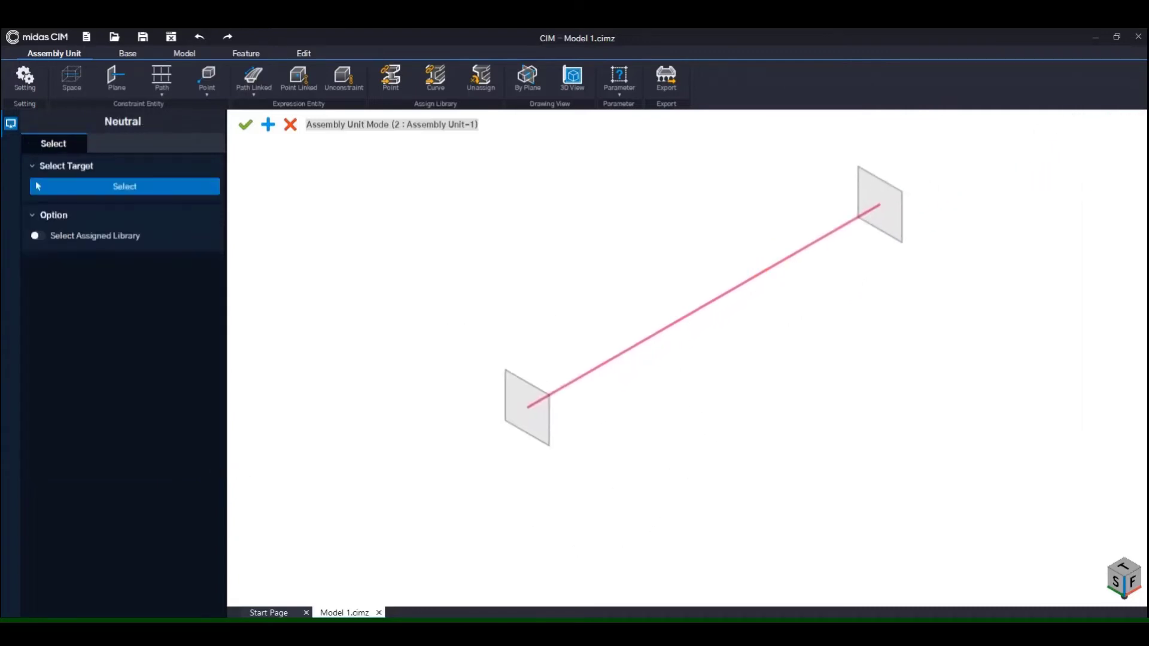
Create a main constraint path in the Default Space between the start and end constraint planes with zero offsets.
{"action": "left_click", "coordinate": [158, 89]}
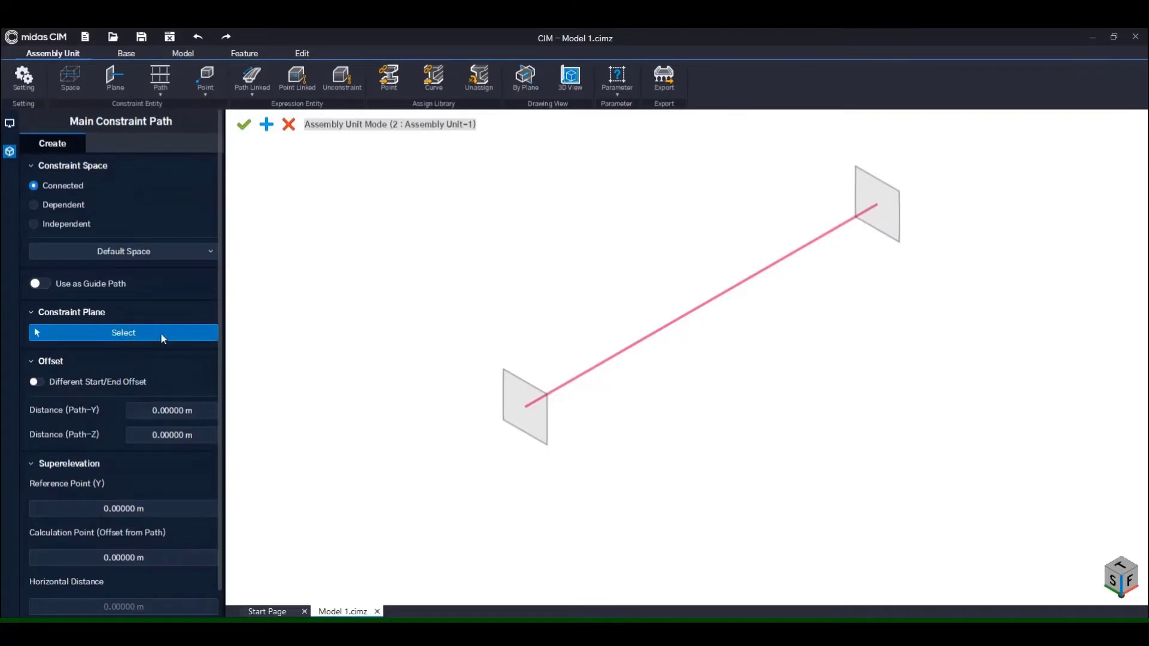
{"action": "left_click", "coordinate": [517, 402]}
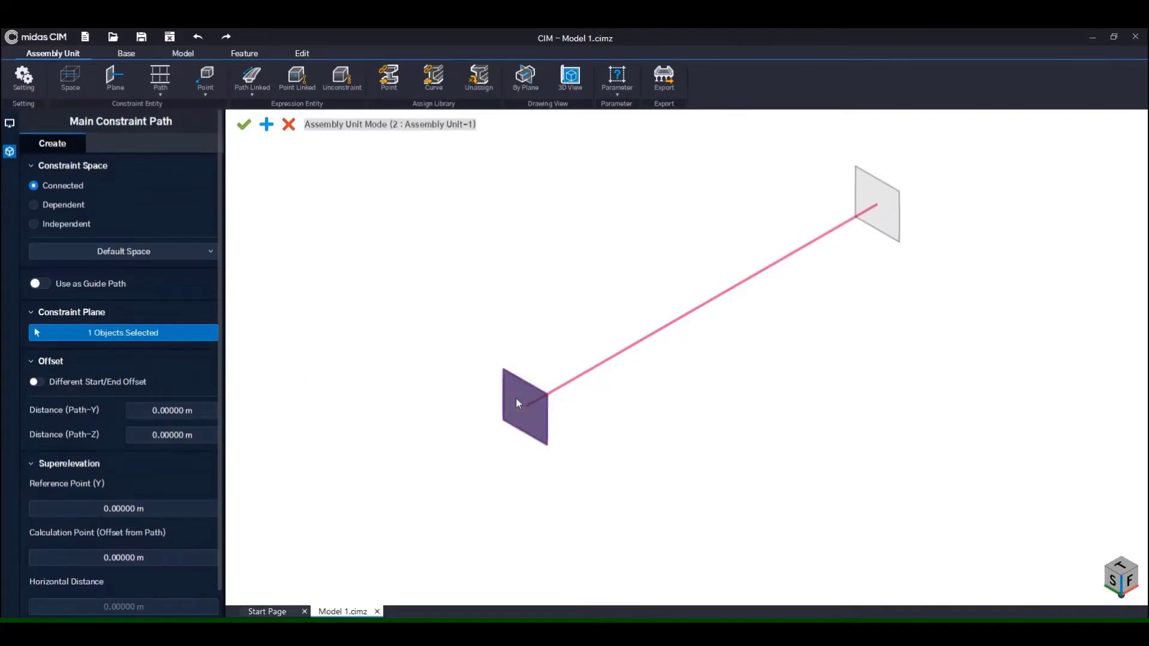
{"action": "left_click", "coordinate": [864, 189]}
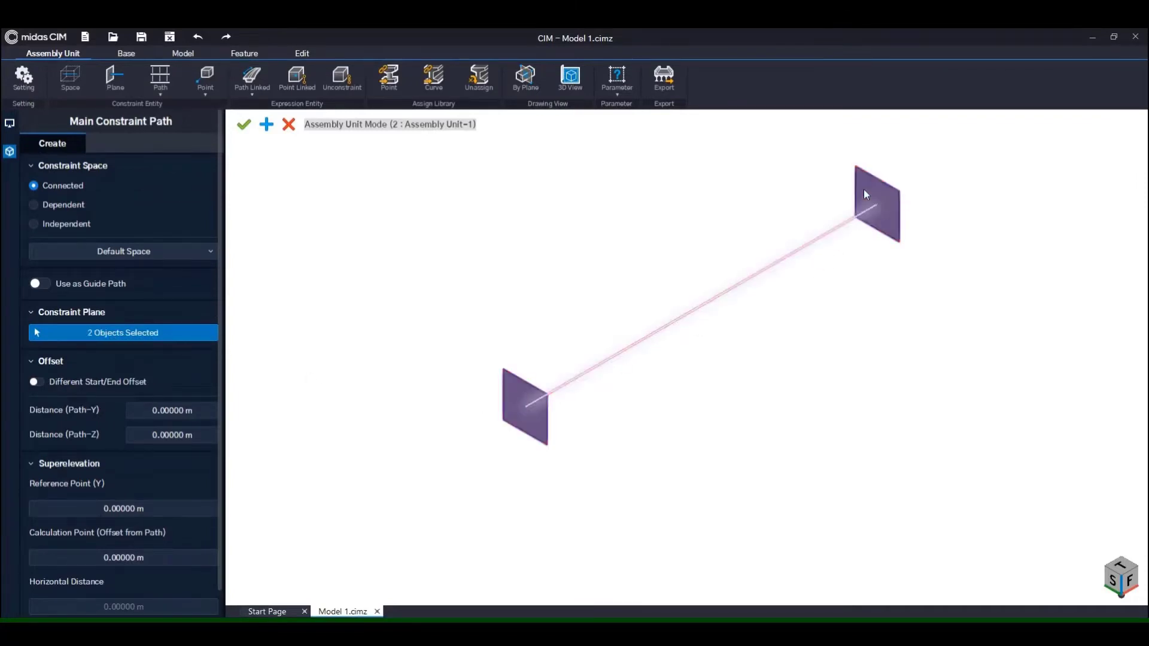
{"action": "scroll", "coordinate": [220, 413], "scroll_direction": "down", "scroll_amount": 1}
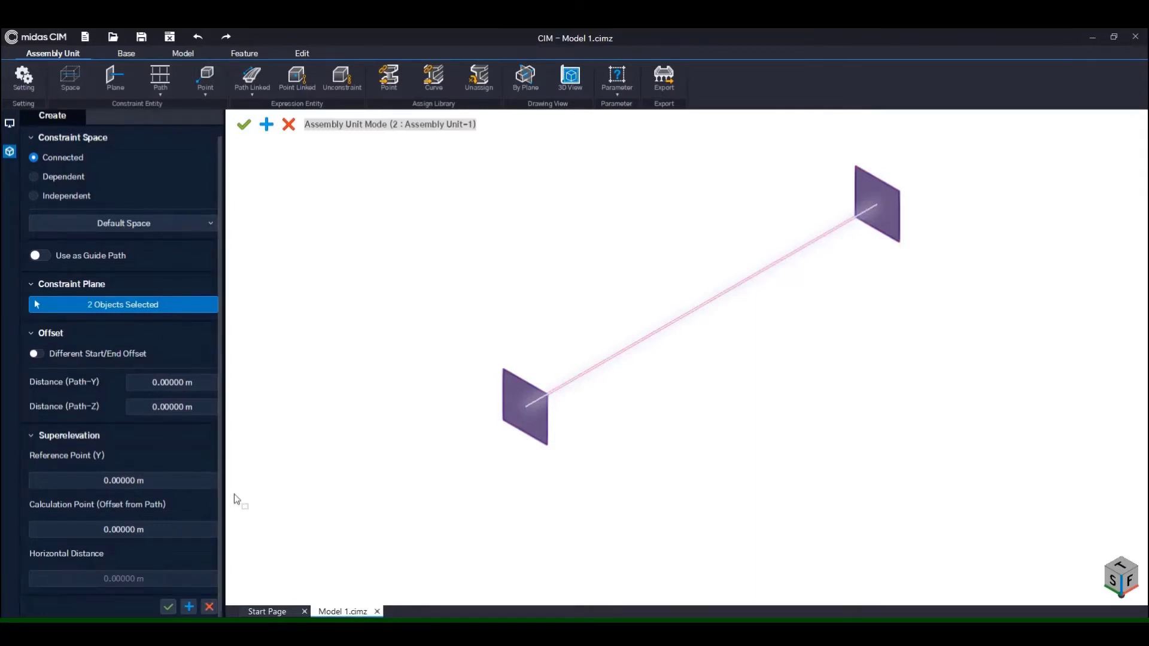
{"action": "left_click", "coordinate": [189, 607]}
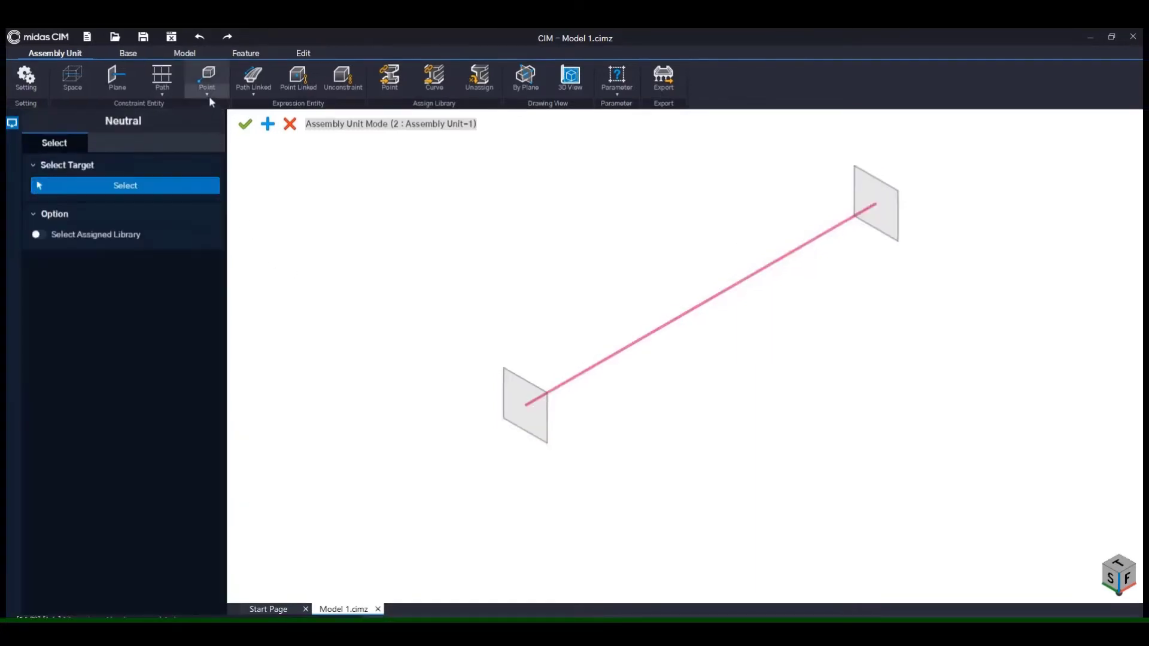
Create constraint points on the main constraint path at 0 m and 40 m, aligned by ratio.
{"action": "left_click", "coordinate": [208, 92]}
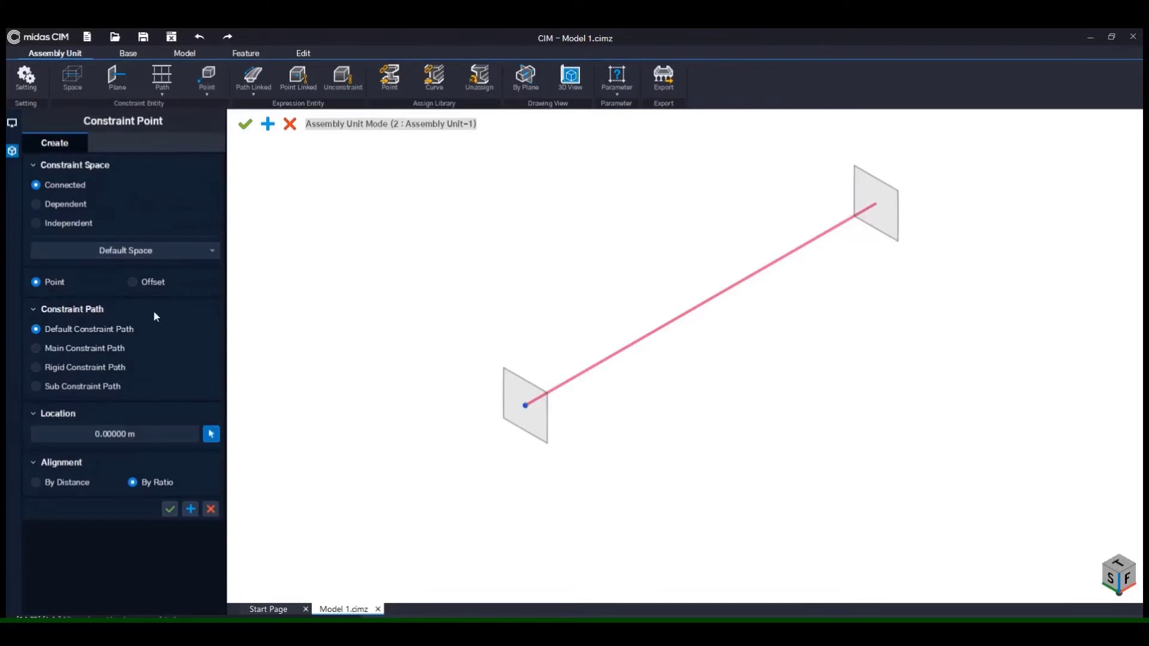
{"action": "left_click", "coordinate": [85, 350]}
{"action": "left_click", "coordinate": [672, 302]}
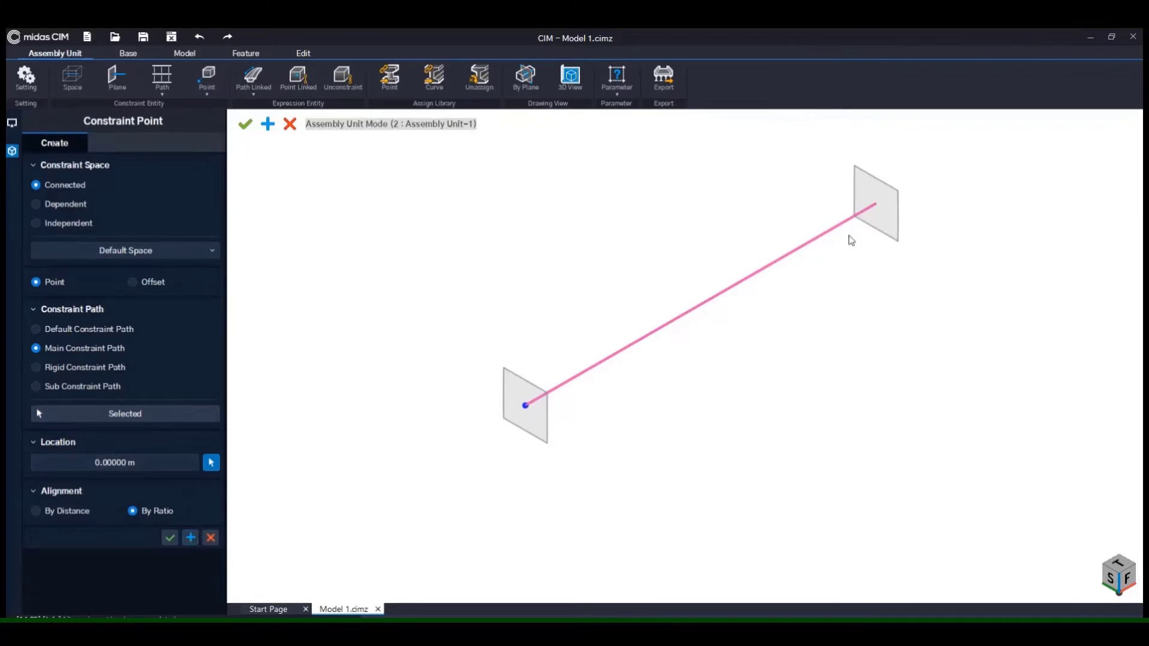
{"action": "left_click", "coordinate": [88, 464]}
{"action": "type", "text": "40"}
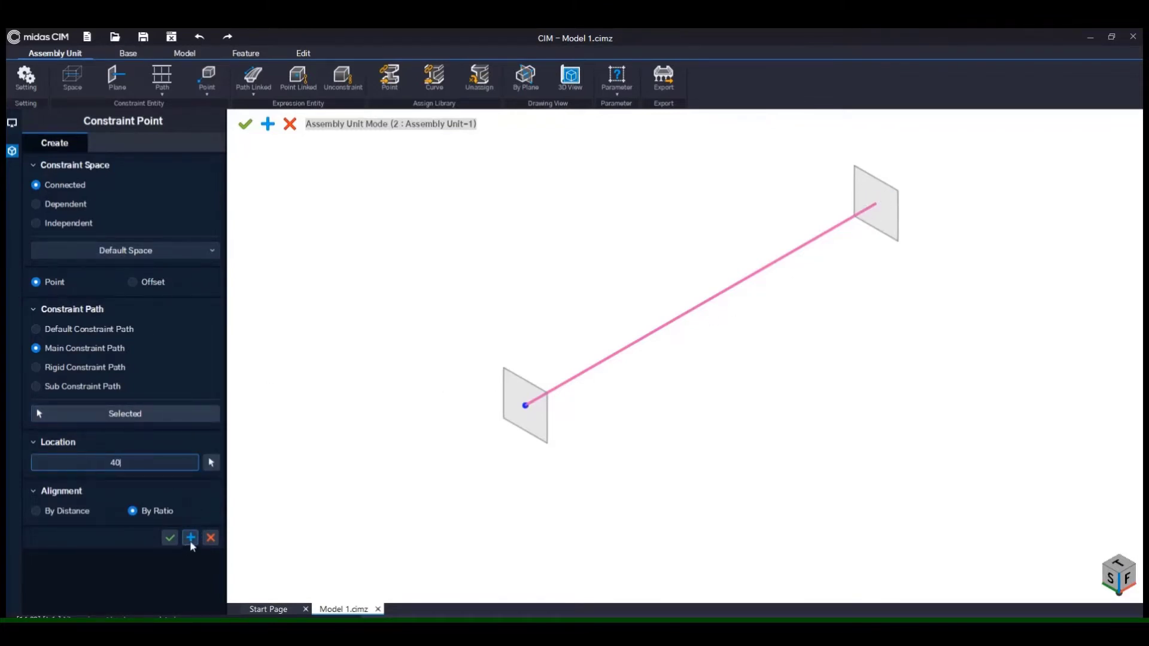
{"action": "left_click", "coordinate": [192, 540]}
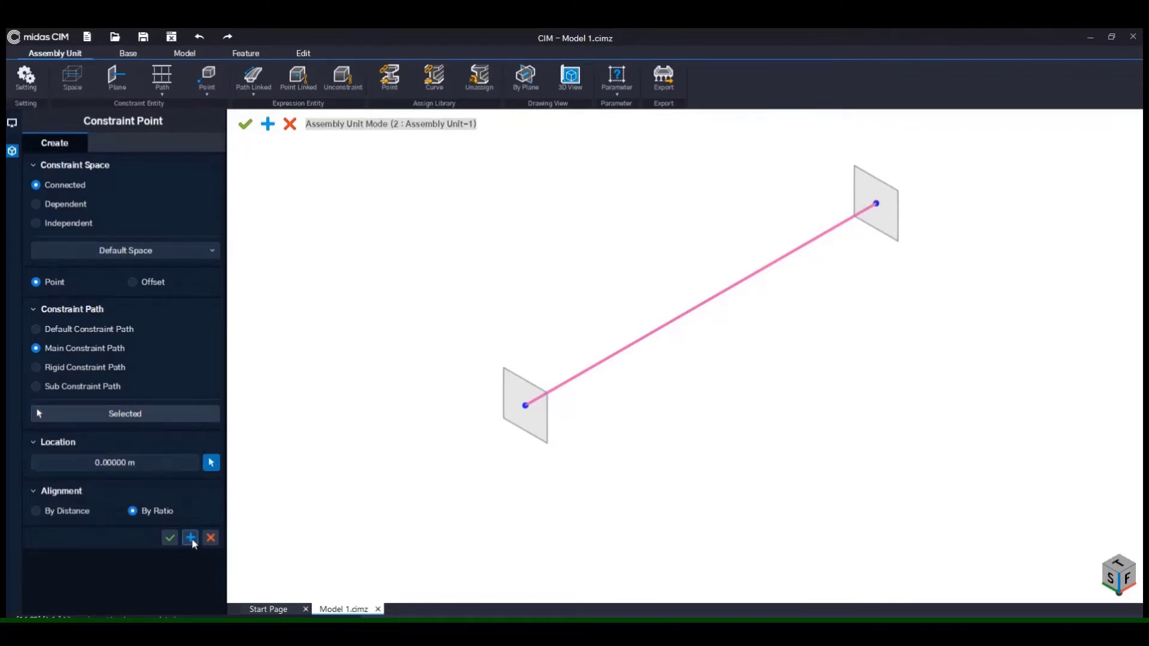
{"action": "left_click", "coordinate": [210, 537]}
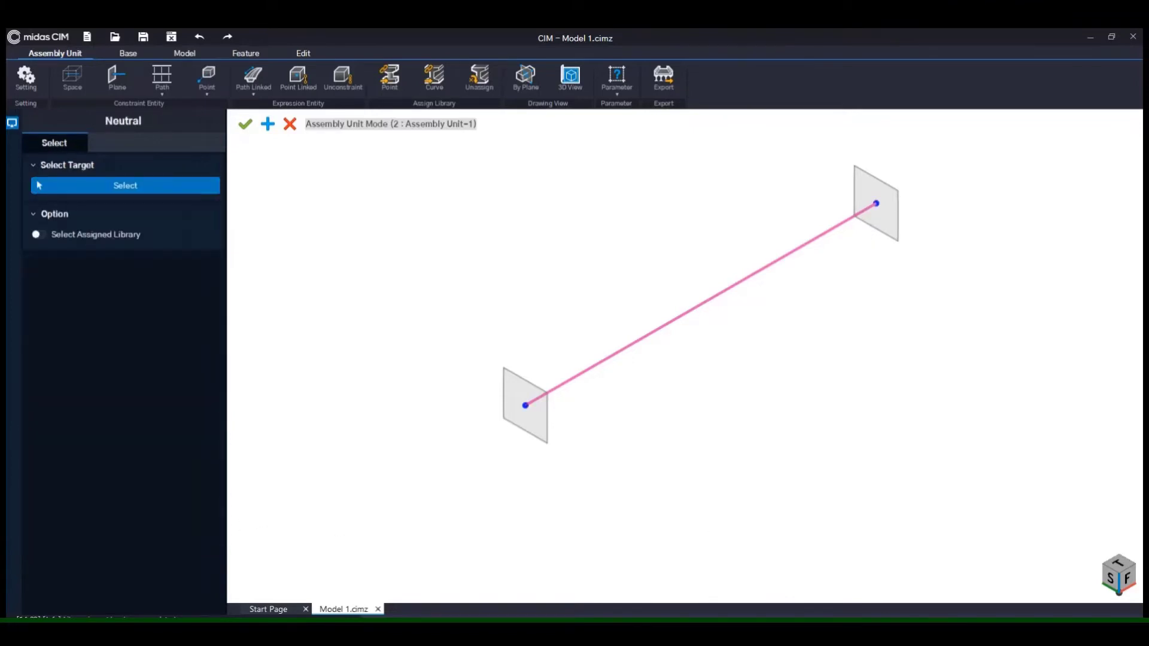
Assign Point Library_Pier to the start constraint point with a Z location of -3.5 m, previewing it as Original Model.
{"action": "scroll", "coordinate": [484, 256], "scroll_direction": "up", "scroll_amount": 3}
{"action": "left_click", "coordinate": [389, 76]}
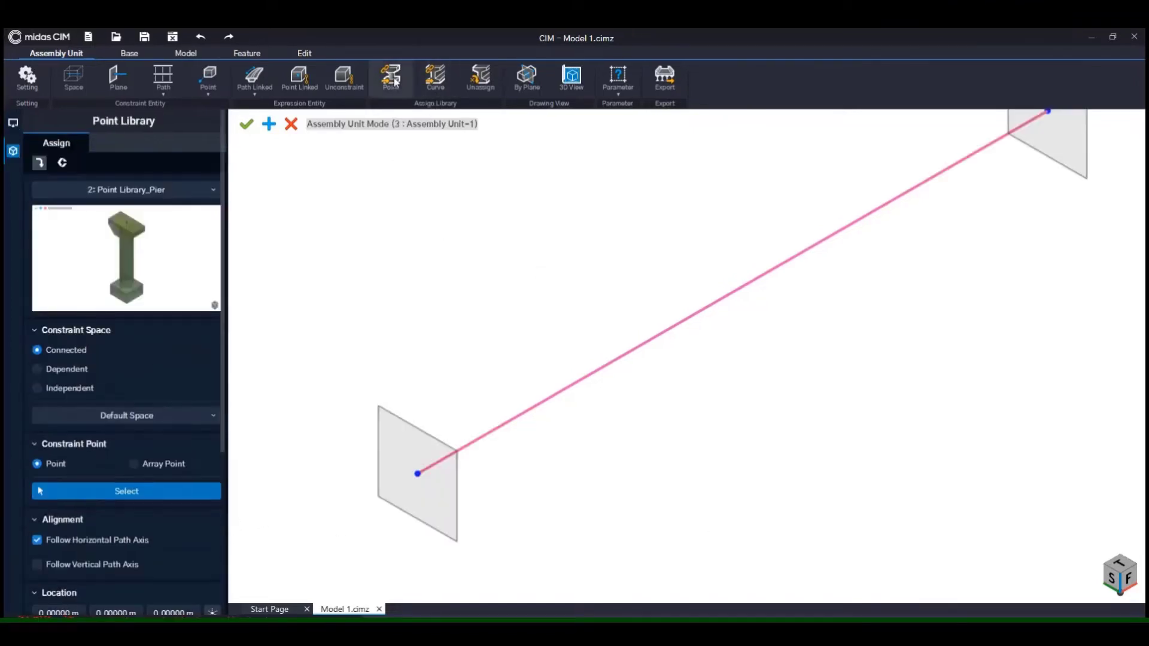
{"action": "left_click_drag", "start_coordinate": [223, 354], "coordinate": [221, 496]}
{"action": "left_click", "coordinate": [444, 510]}
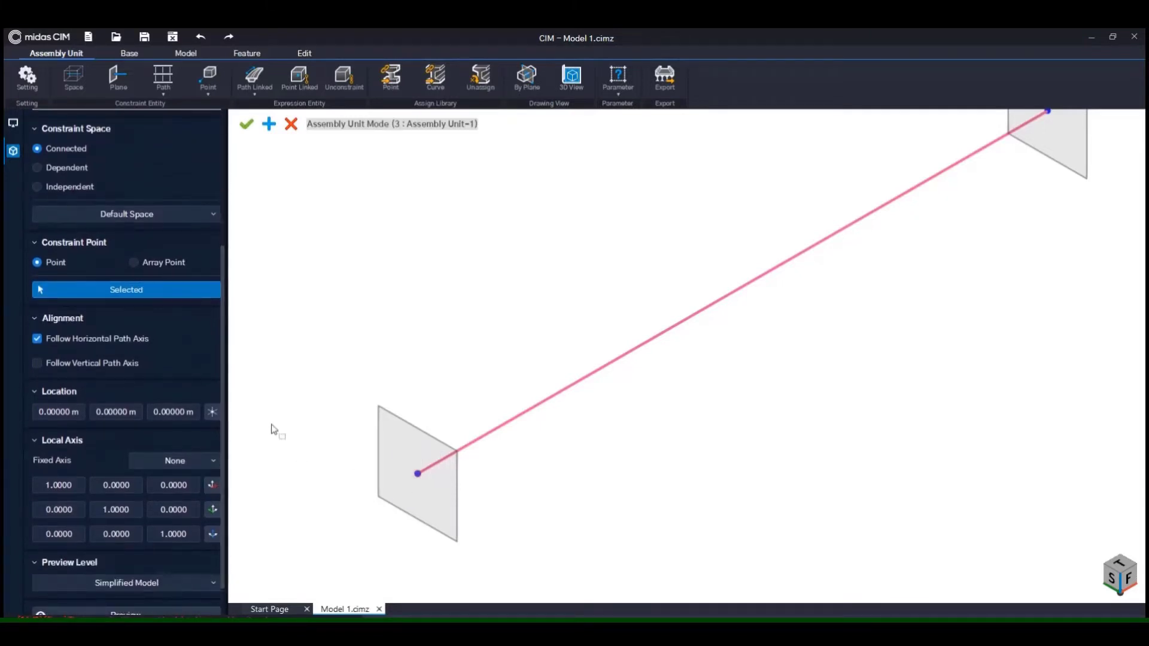
{"action": "scroll", "coordinate": [226, 386], "scroll_direction": "down", "scroll_amount": 1}
{"action": "left_click", "coordinate": [173, 373]}
{"action": "type", "text": "-3.5"}
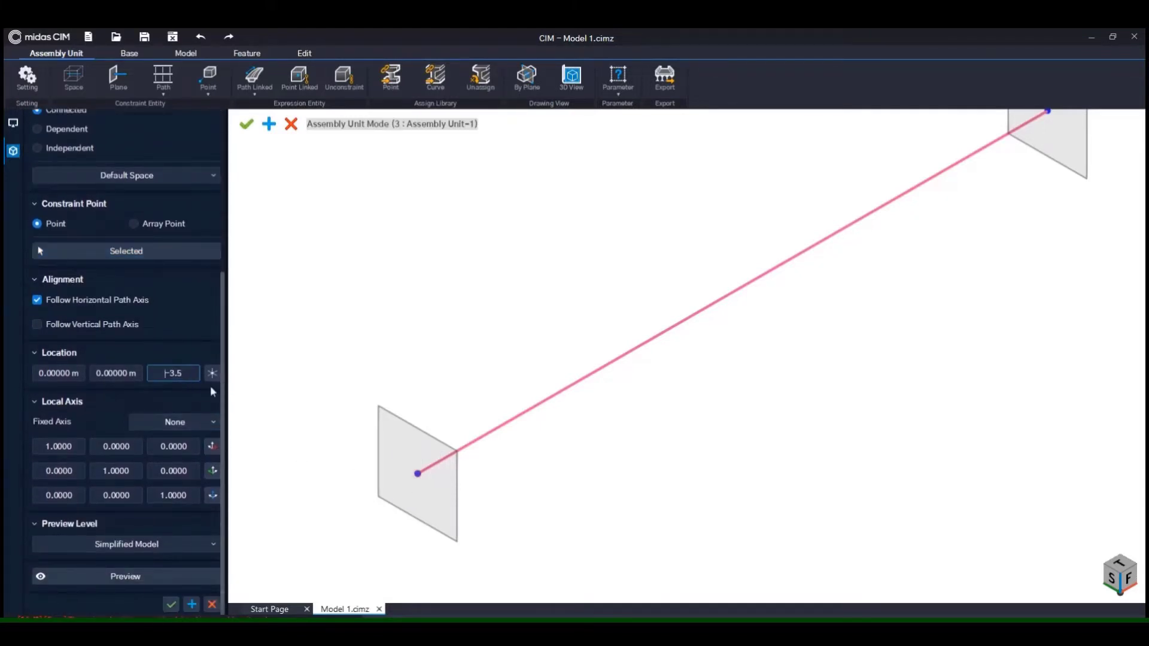
{"action": "key", "text": "Return"}
{"action": "left_click", "coordinate": [126, 544]}
{"action": "left_click", "coordinate": [158, 576]}
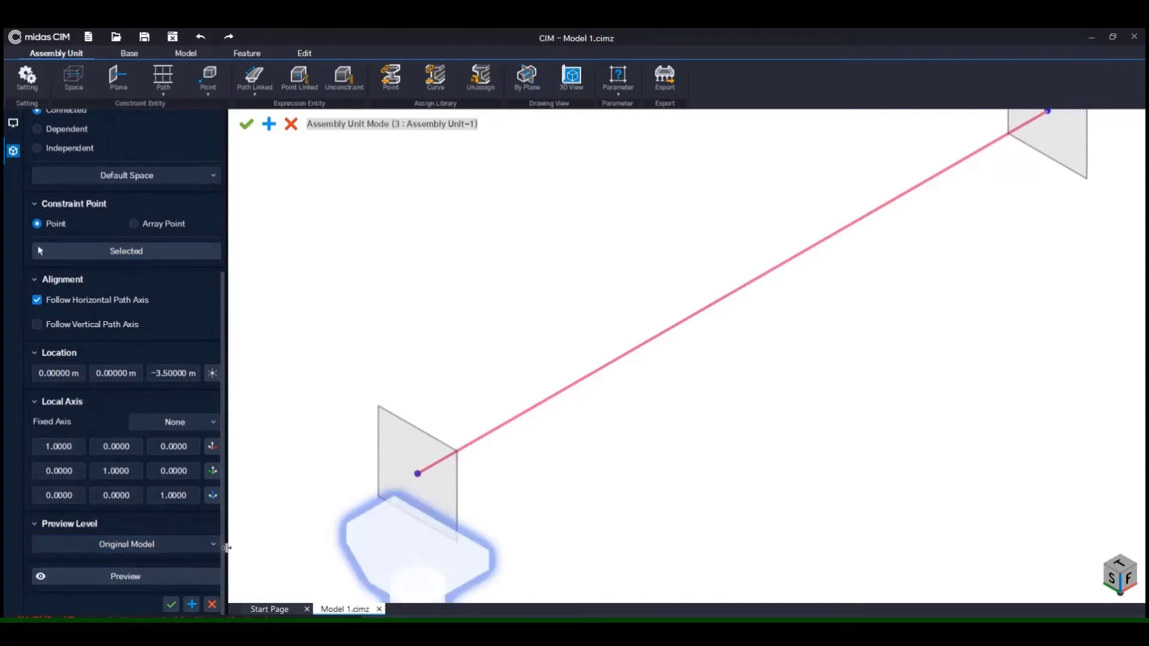
{"action": "left_click", "coordinate": [191, 604]}
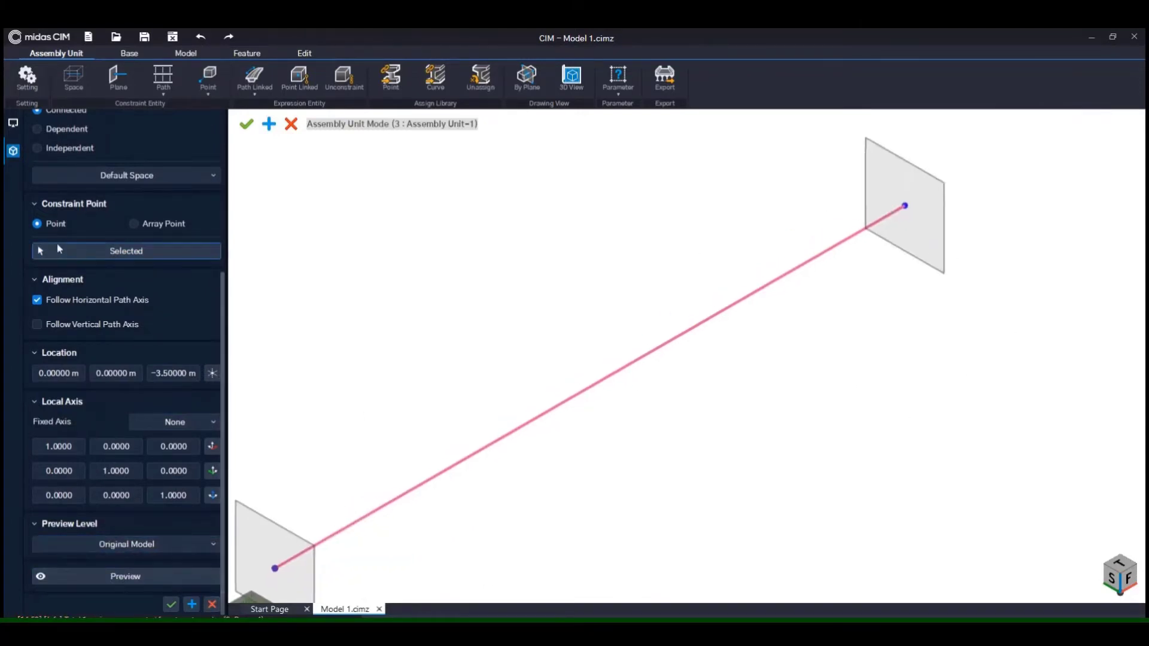
Assign the same pier library to the constraint point at 40 m with a Z location of -3.5 m.
{"action": "left_click_drag", "start_coordinate": [871, 180], "coordinate": [944, 253]}
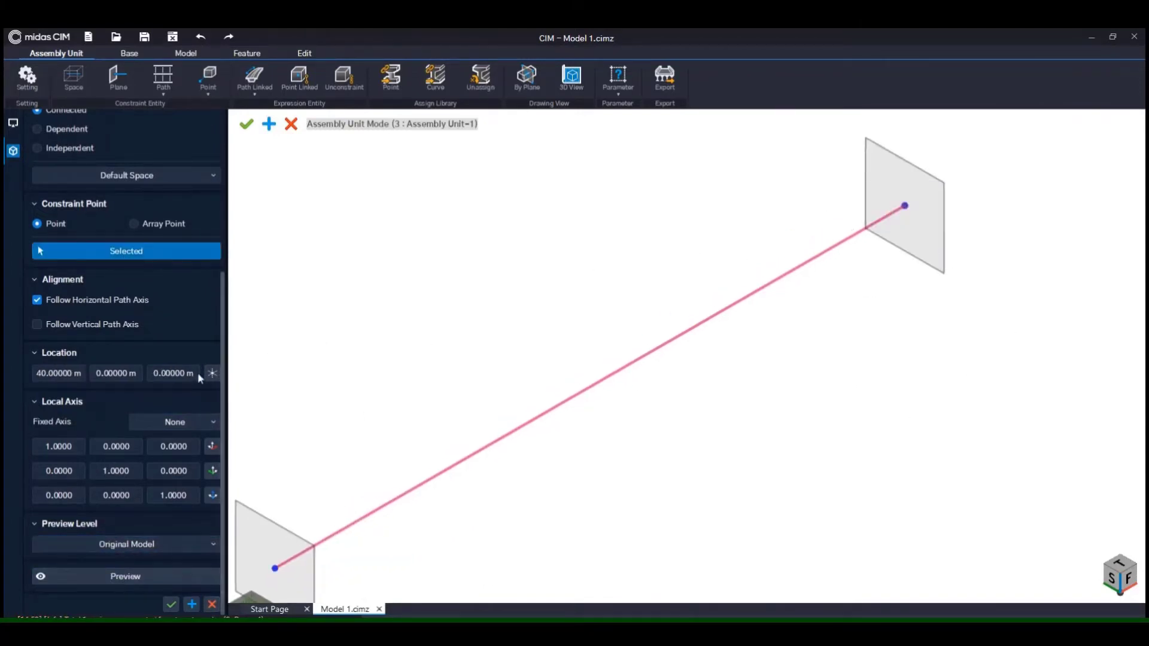
{"action": "left_click_drag", "start_coordinate": [196, 373], "coordinate": [126, 372]}
{"action": "type", "text": "-3.5"}
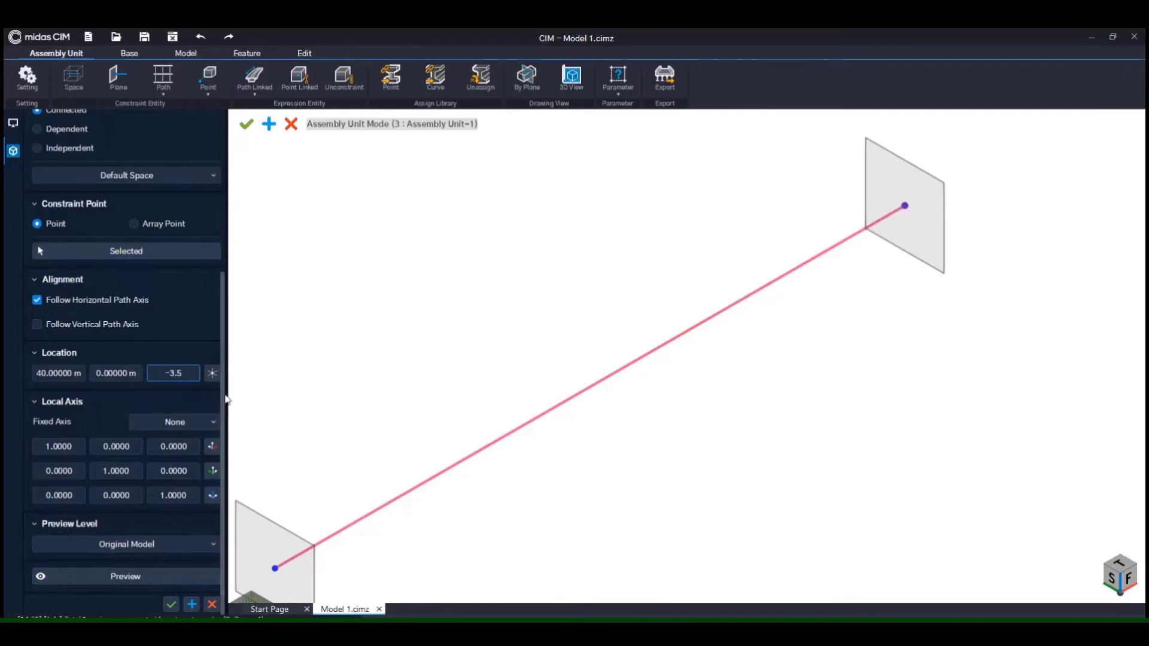
{"action": "key", "text": "Return"}
{"action": "left_click", "coordinate": [157, 579]}
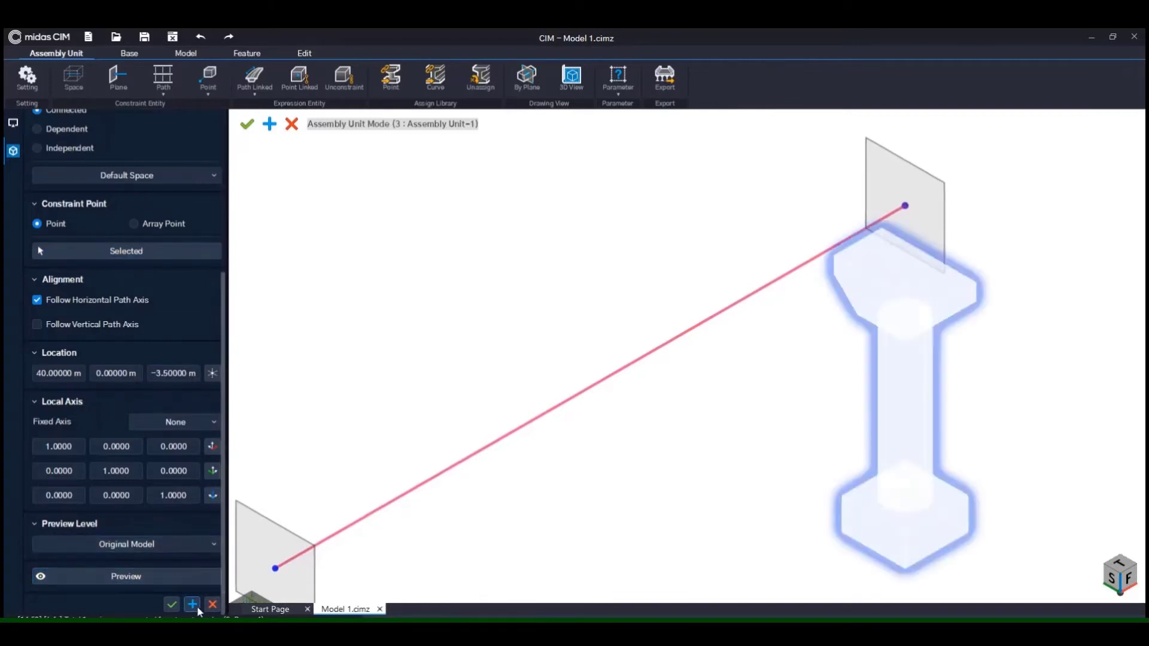
{"action": "left_click", "coordinate": [171, 604]}
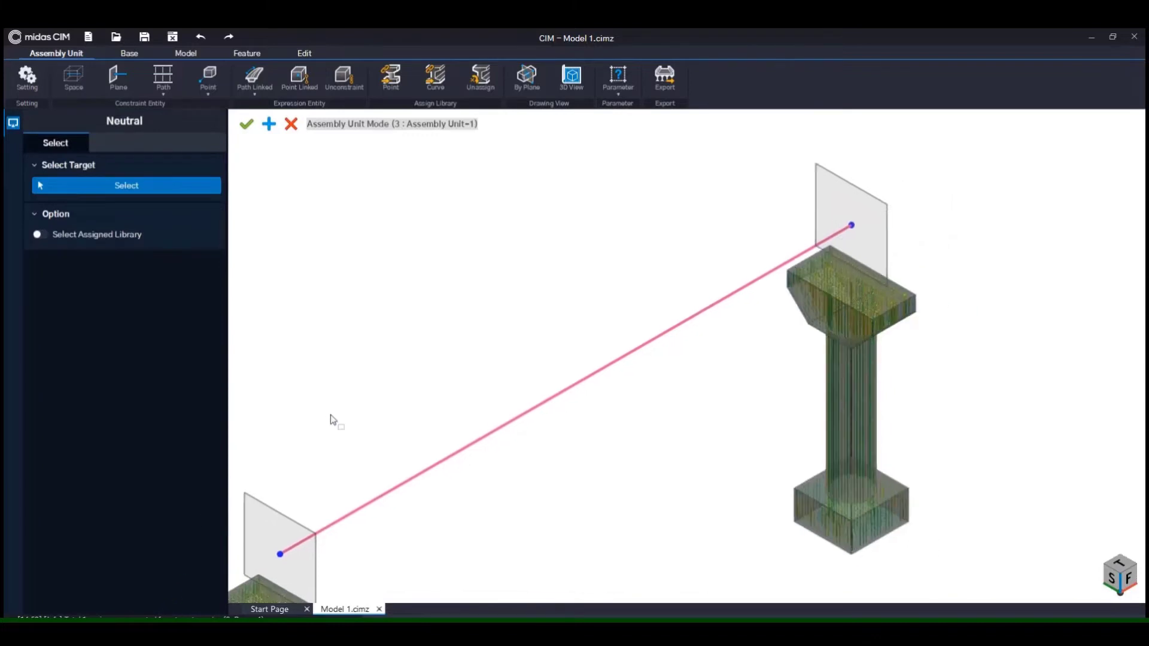
Assign the PSC box curve library along the main constraint path from its start, with the preview level set to Original Model.
{"action": "left_click", "coordinate": [435, 80]}
{"action": "scroll", "coordinate": [165, 422], "scroll_direction": "down", "scroll_amount": 3}
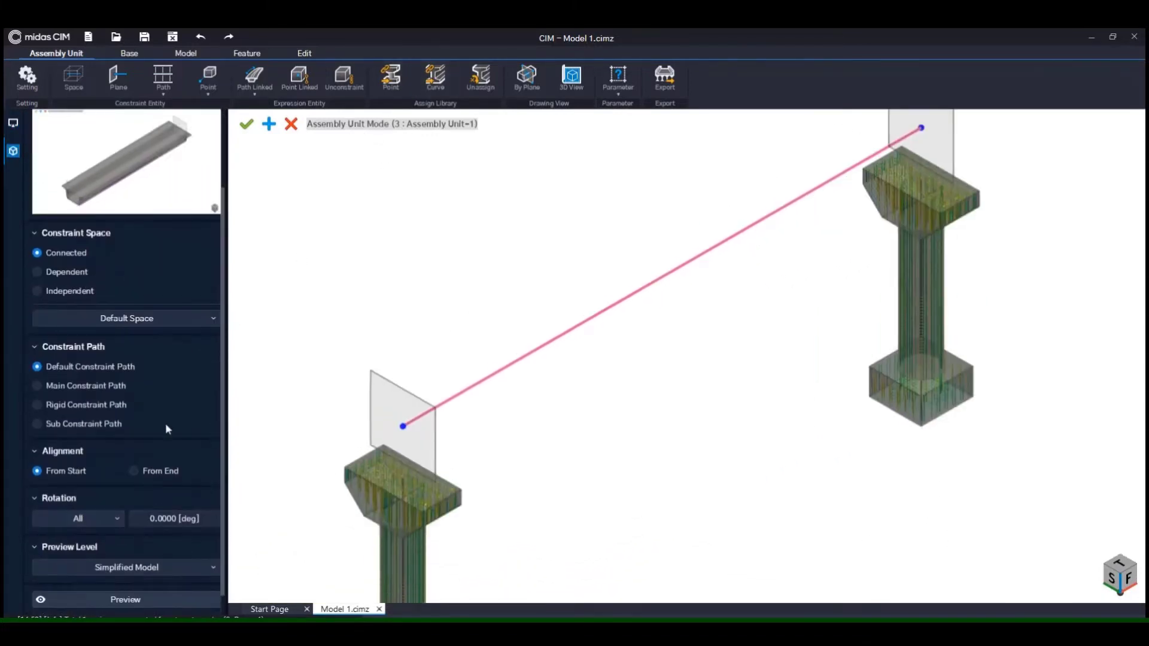
{"action": "left_click", "coordinate": [37, 386]}
{"action": "scroll", "coordinate": [221, 409], "scroll_direction": "down", "scroll_amount": 2}
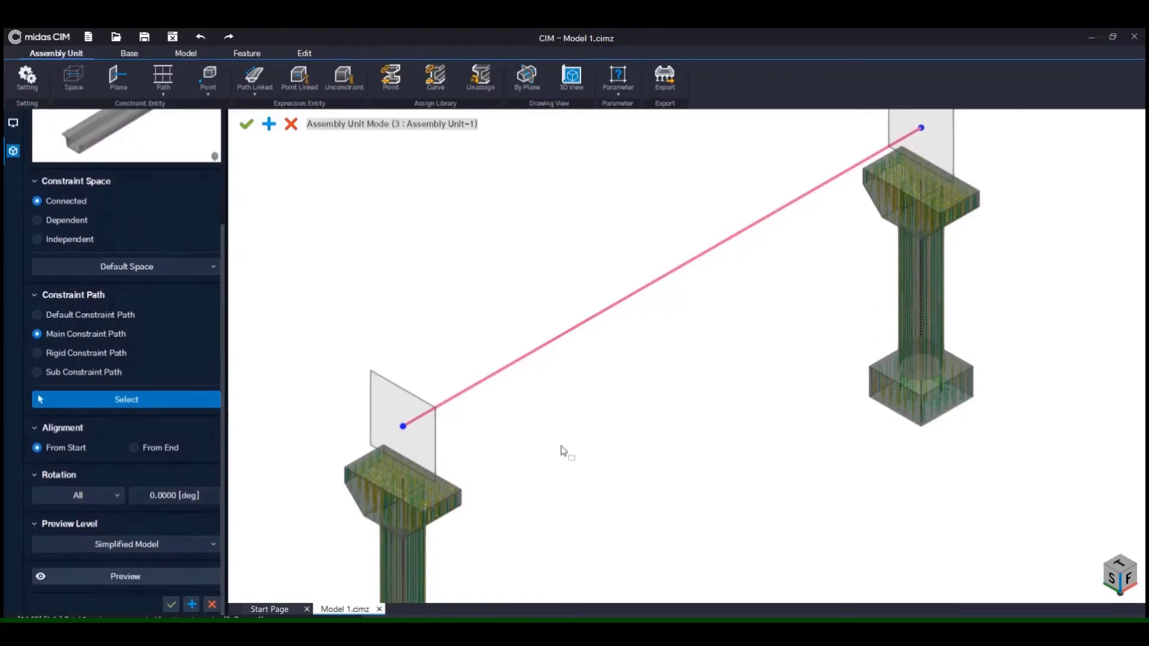
{"action": "left_click", "coordinate": [587, 318]}
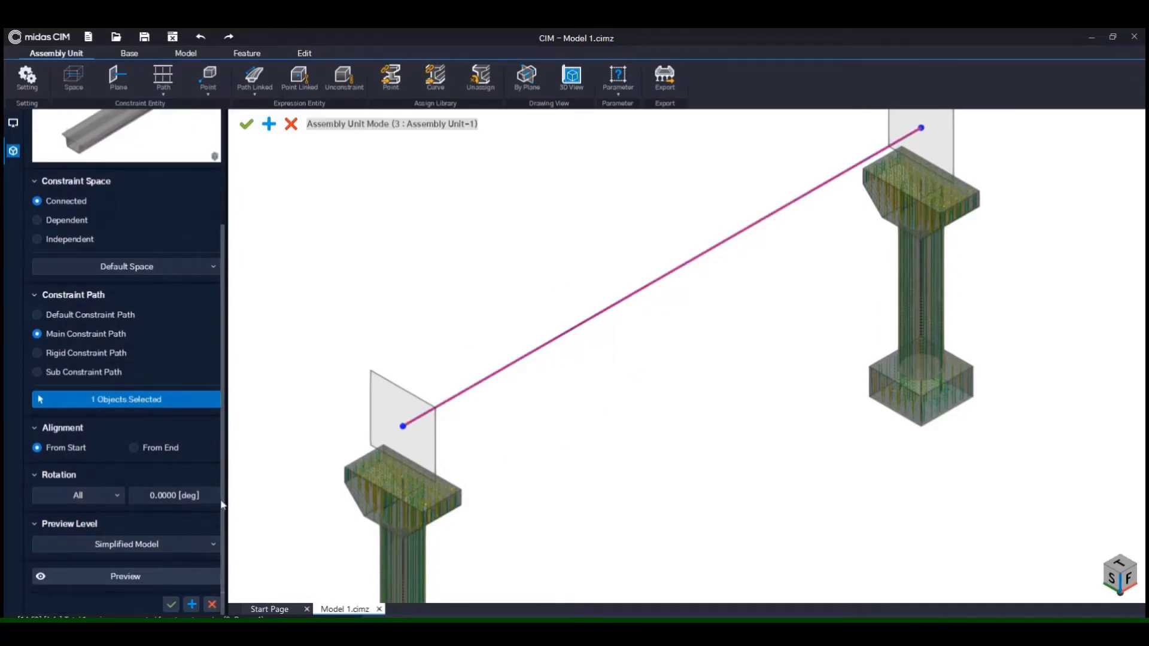
{"action": "left_click", "coordinate": [162, 544]}
{"action": "left_click", "coordinate": [163, 567]}
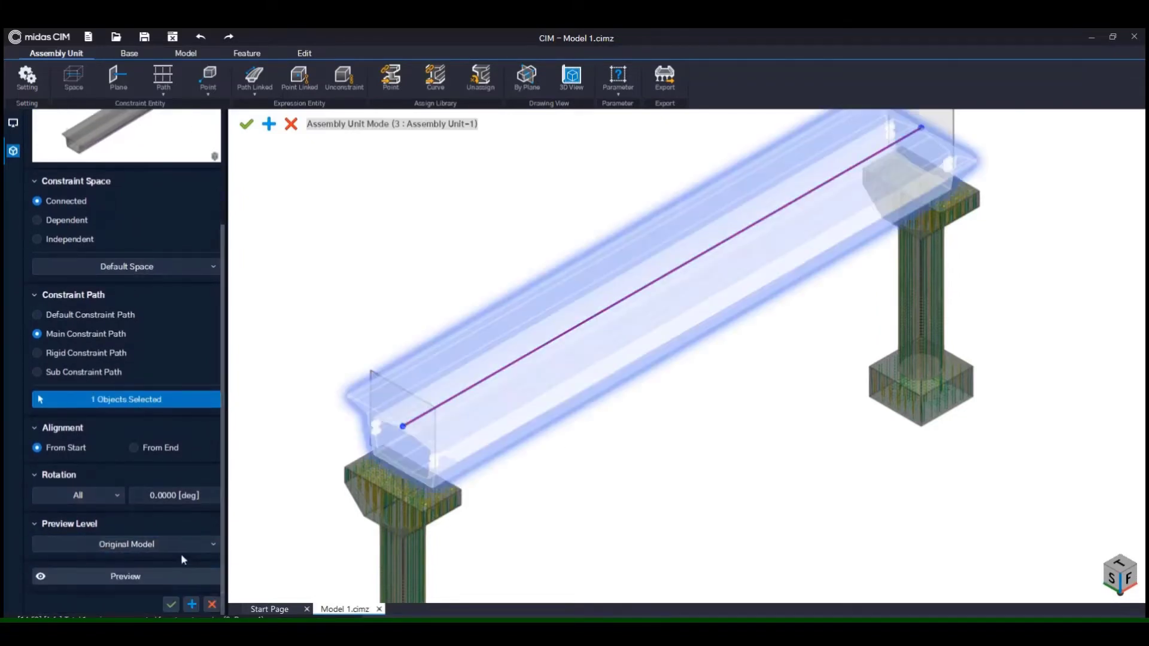
{"action": "left_click", "coordinate": [176, 604]}
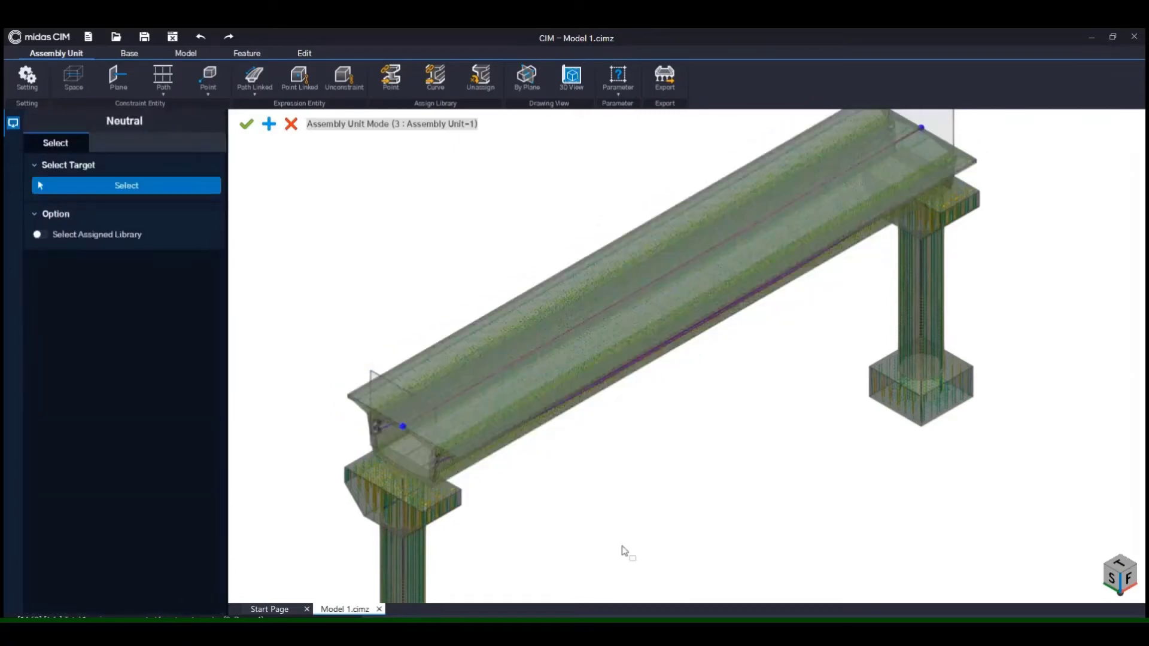
Examine the assembled PSC box span, its tendons and both piers from several angles.
{"action": "middle_click_drag", "start_coordinate": [621, 547], "coordinate": [643, 435]}
{"action": "middle_click_drag", "start_coordinate": [643, 435], "coordinate": [624, 410], "text": "ctrl"}
{"action": "scroll", "coordinate": [627, 414], "scroll_direction": "down", "scroll_amount": 3}
{"action": "scroll", "coordinate": [720, 398], "scroll_direction": "down", "scroll_amount": 3}
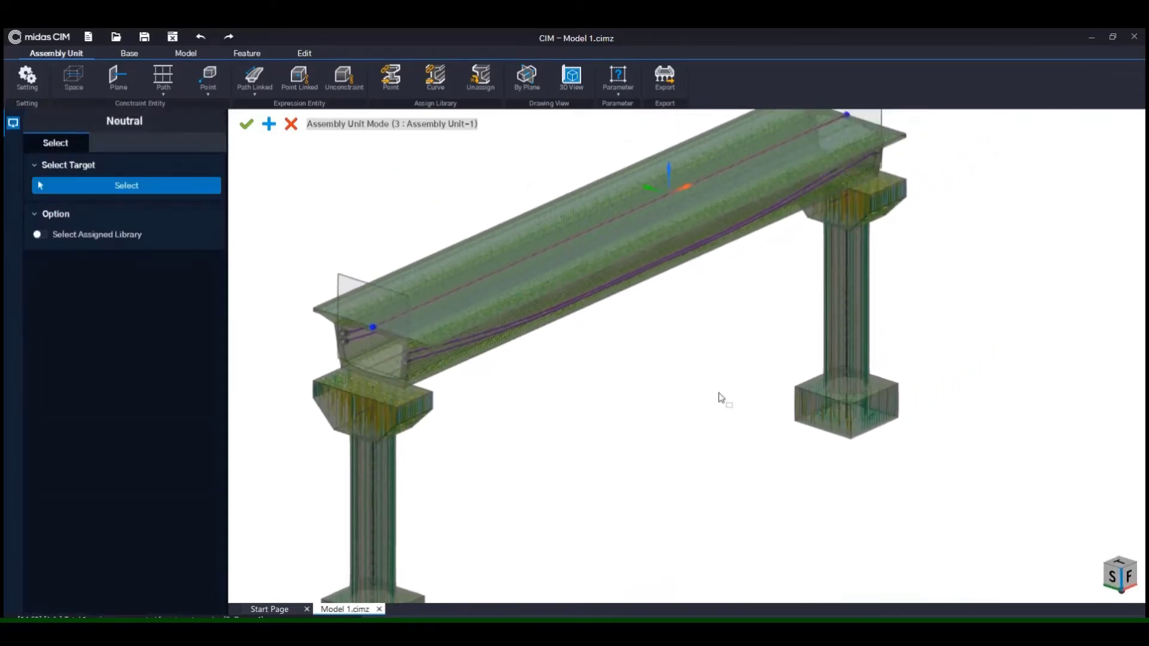
{"action": "middle_click_drag", "start_coordinate": [455, 460], "coordinate": [861, 455], "text": "ctrl"}
{"action": "right_click", "coordinate": [364, 366]}
{"action": "left_click", "coordinate": [365, 366]}
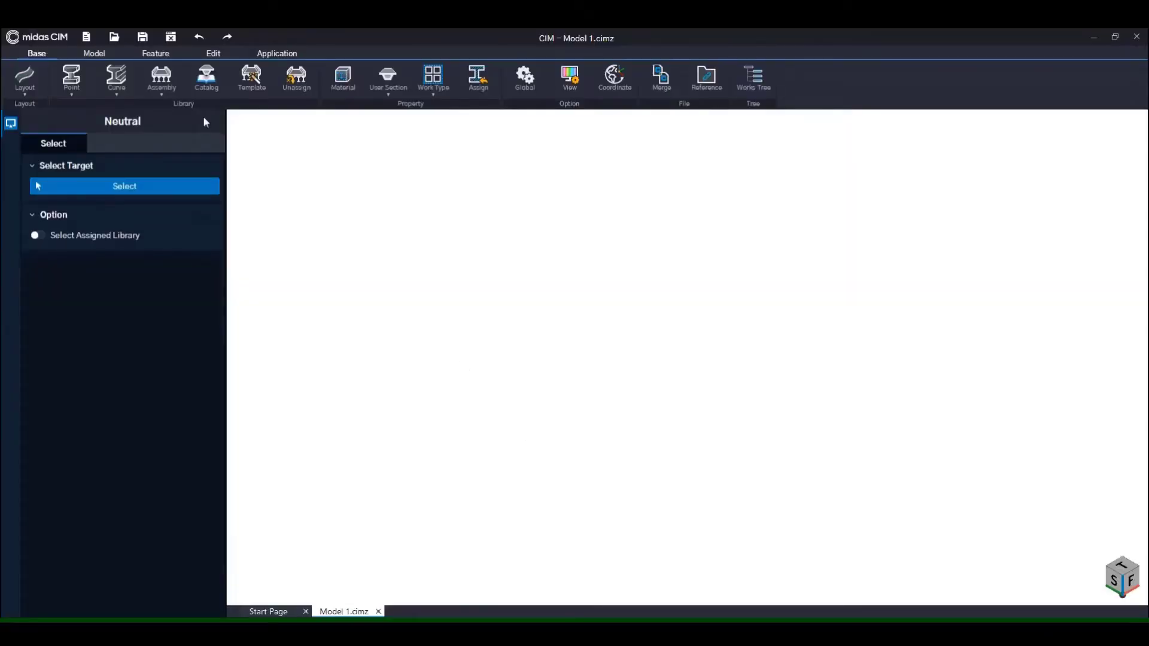
Import the assembly unit file Assembly Unit-1.aubz from the Libraries folder into the model.
{"action": "left_click", "coordinate": [162, 78]}
{"action": "left_click", "coordinate": [164, 193]}
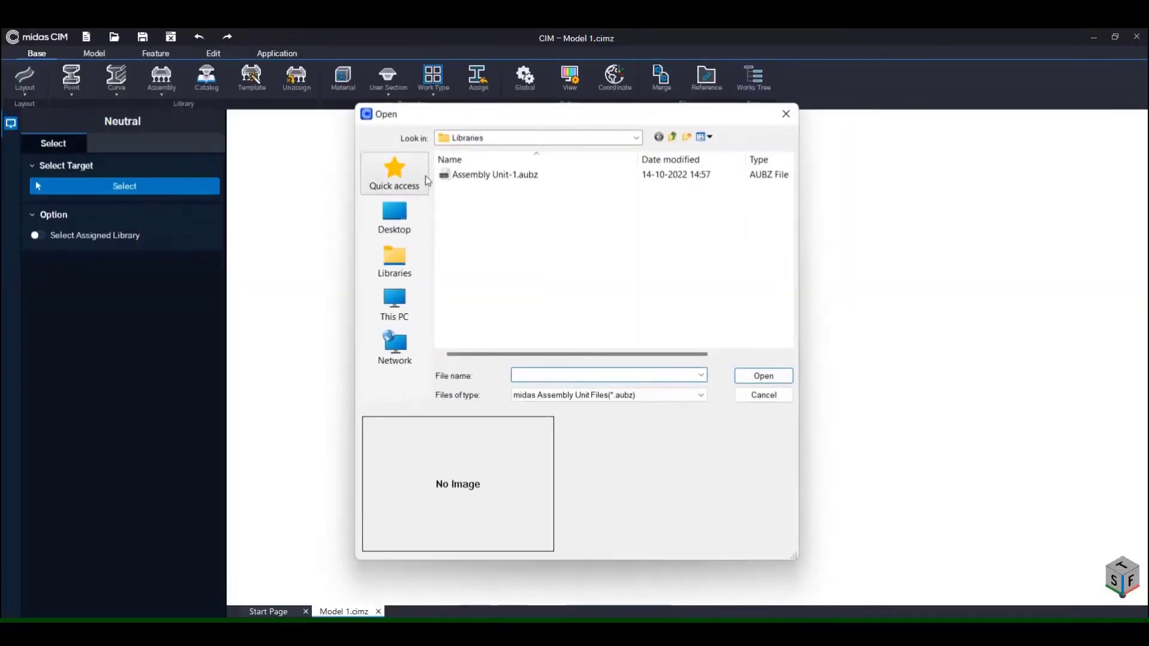
{"action": "left_click", "coordinate": [495, 174]}
{"action": "left_click", "coordinate": [772, 377]}
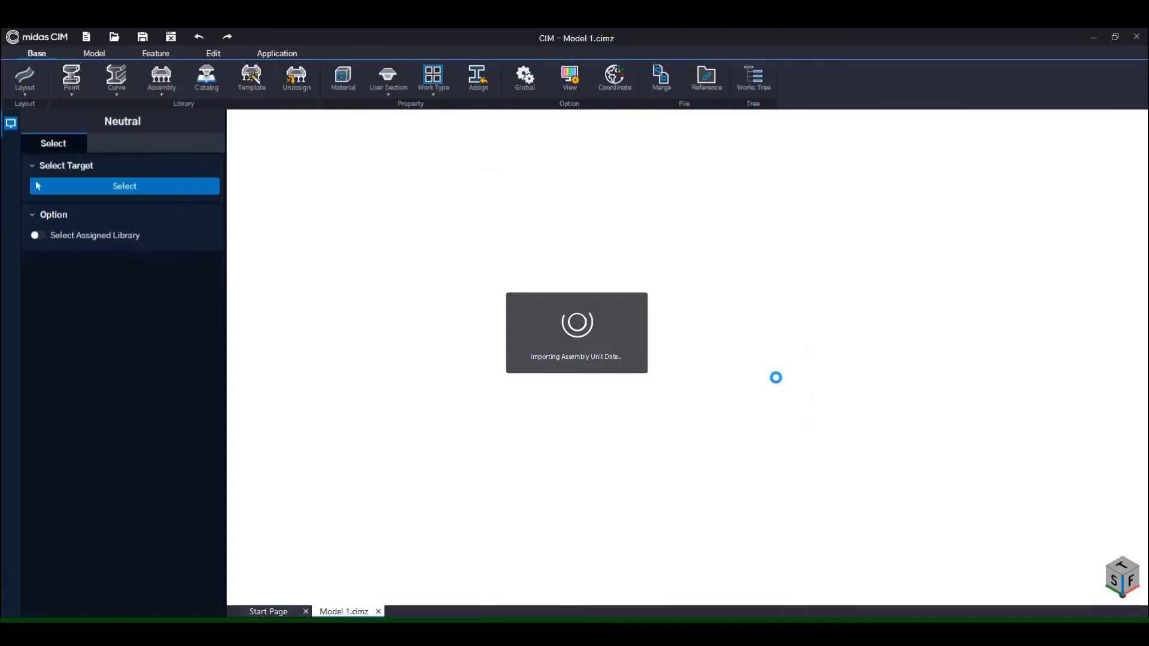
Start a new layout and define its horizontal alignment as an arc with a length of 45 m and a radius of 250 m.
{"action": "left_click", "coordinate": [25, 95]}
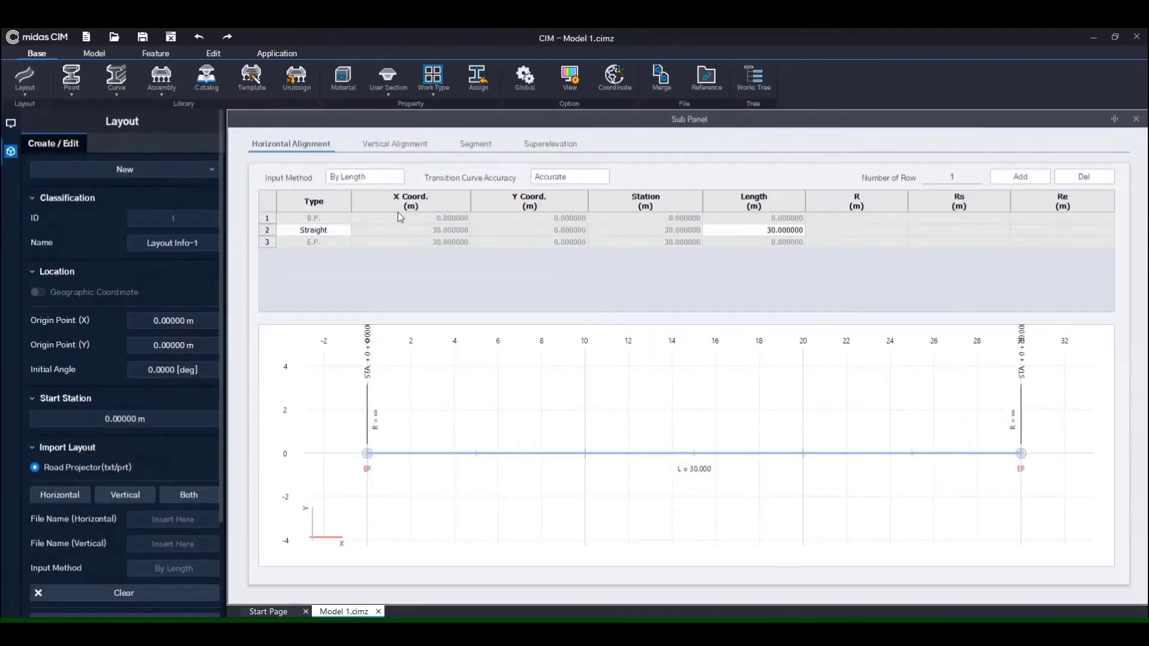
{"action": "left_click", "coordinate": [337, 235]}
{"action": "left_click", "coordinate": [323, 251]}
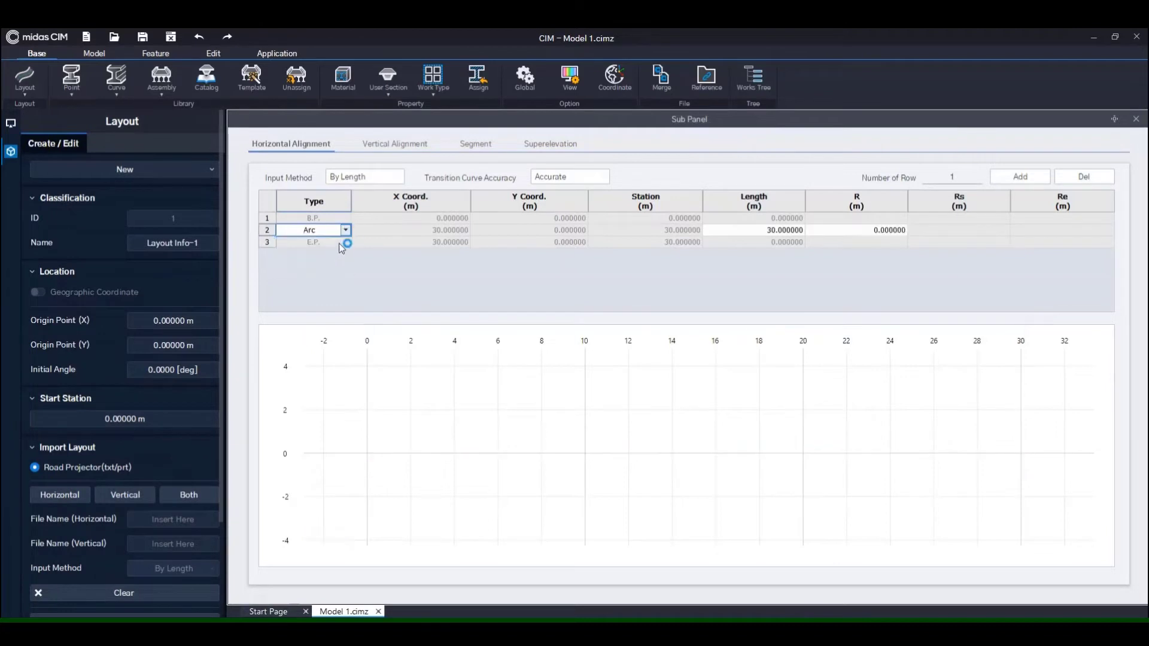
{"action": "left_click", "coordinate": [763, 235]}
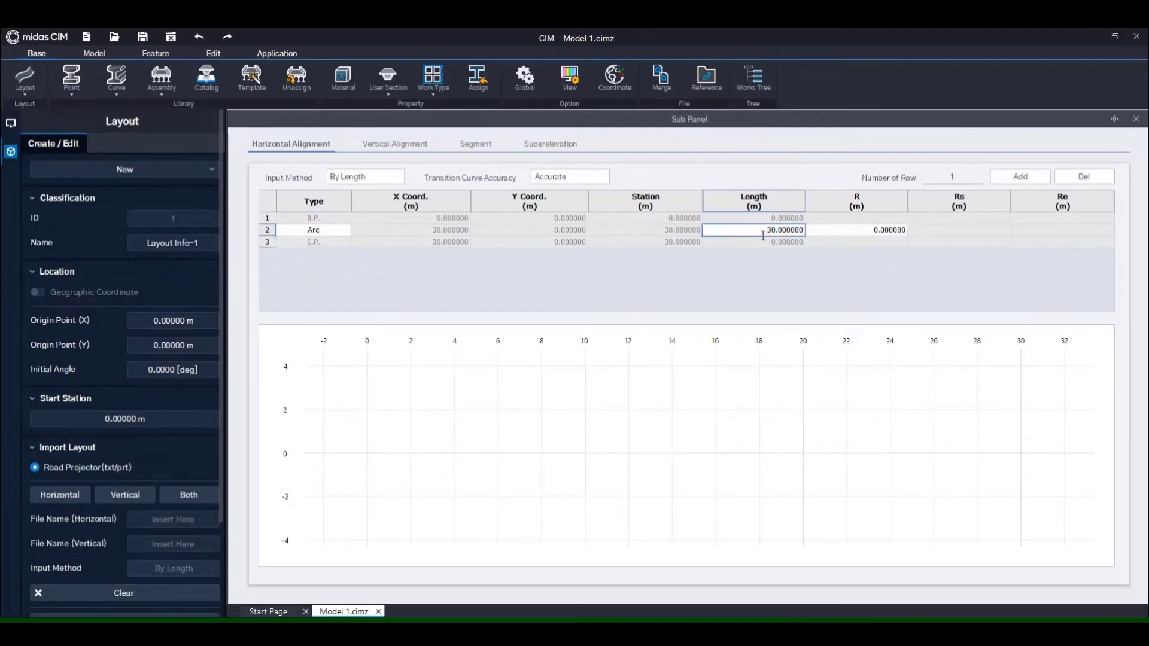
{"action": "double_click", "coordinate": [793, 232]}
{"action": "left_click_drag", "start_coordinate": [792, 232], "coordinate": [805, 230]}
{"action": "type", "text": "45"}
{"action": "left_click", "coordinate": [876, 230]}
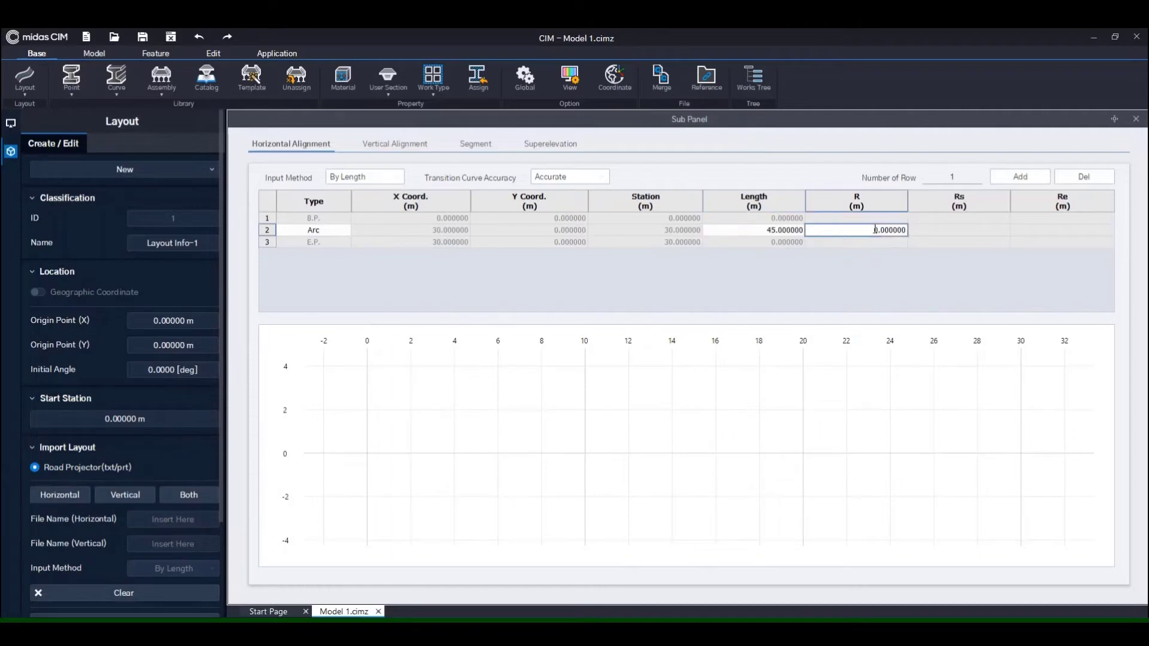
{"action": "double_click", "coordinate": [905, 231]}
{"action": "type", "text": "250"}
{"action": "left_click", "coordinate": [780, 242]}
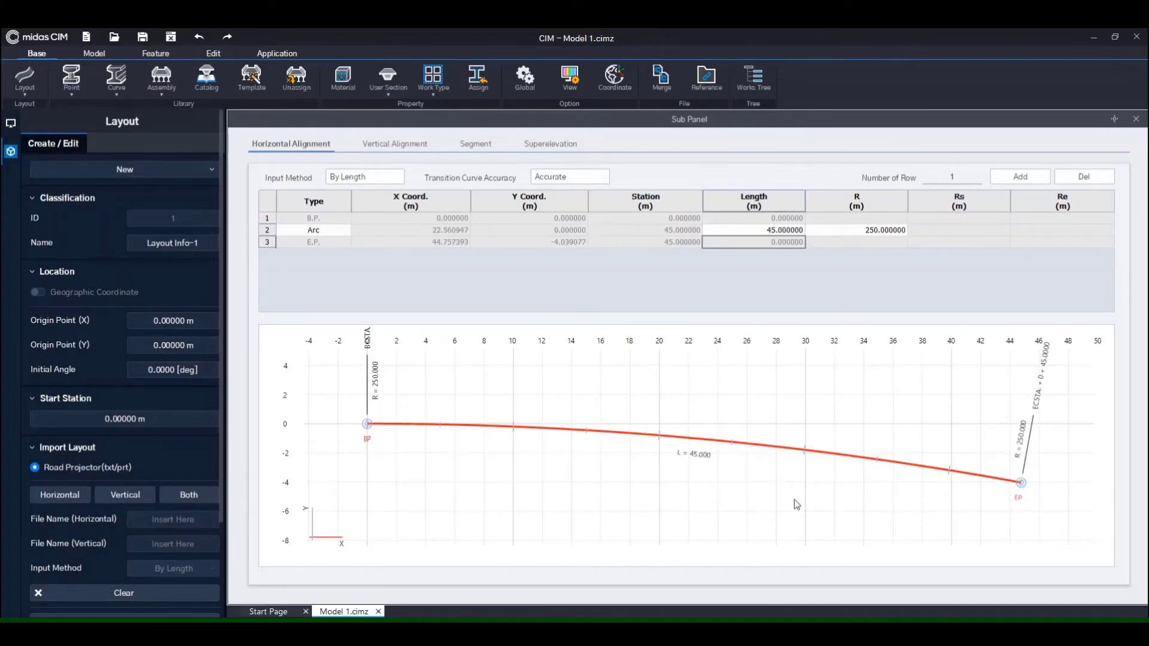
Set the end station of the layout's vertical alignment to 45 m and create the layout.
{"action": "left_click_drag", "start_coordinate": [220, 408], "coordinate": [216, 489]}
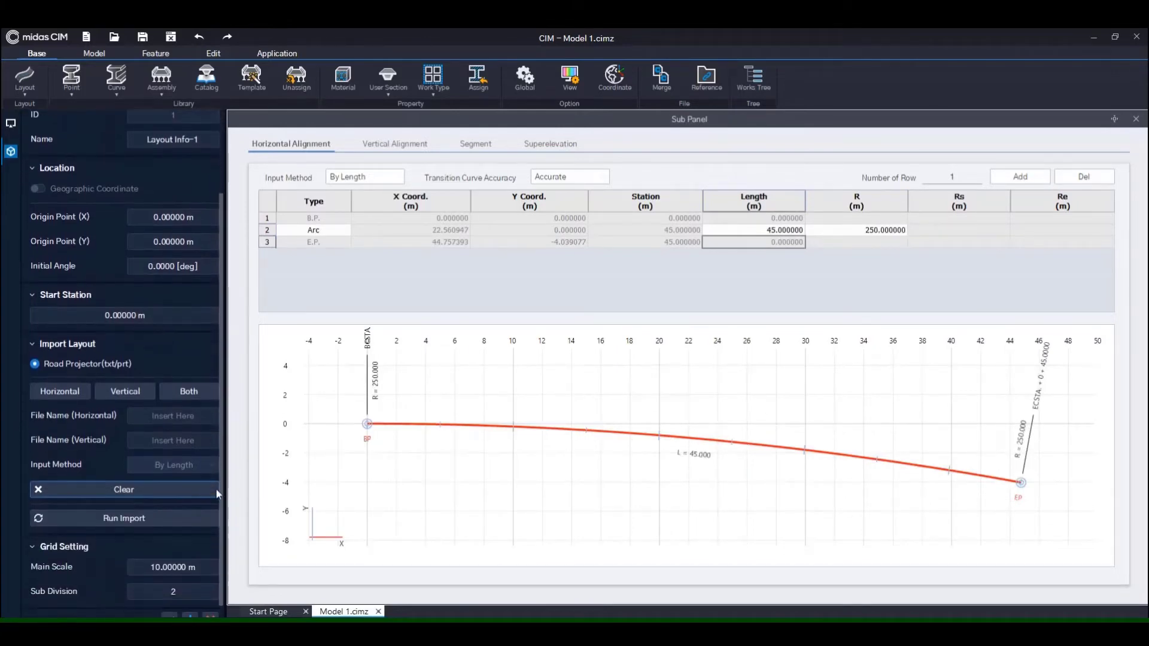
{"action": "left_click", "coordinate": [393, 144]}
{"action": "left_click", "coordinate": [471, 230]}
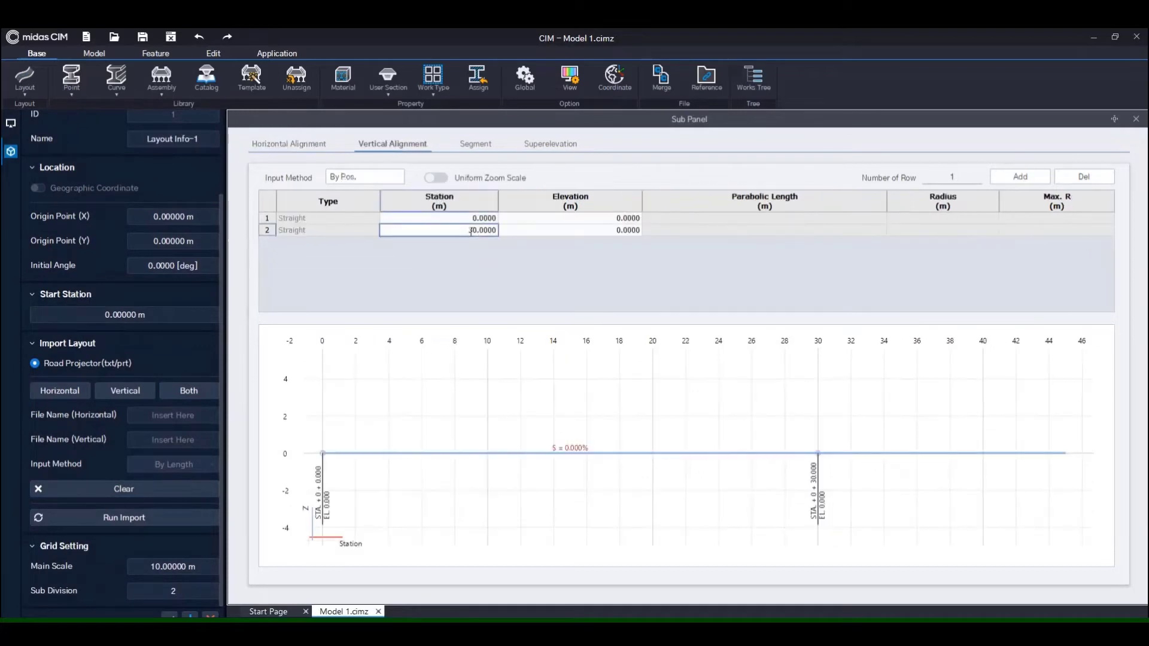
{"action": "type", "text": "45"}
{"action": "left_click", "coordinate": [544, 230]}
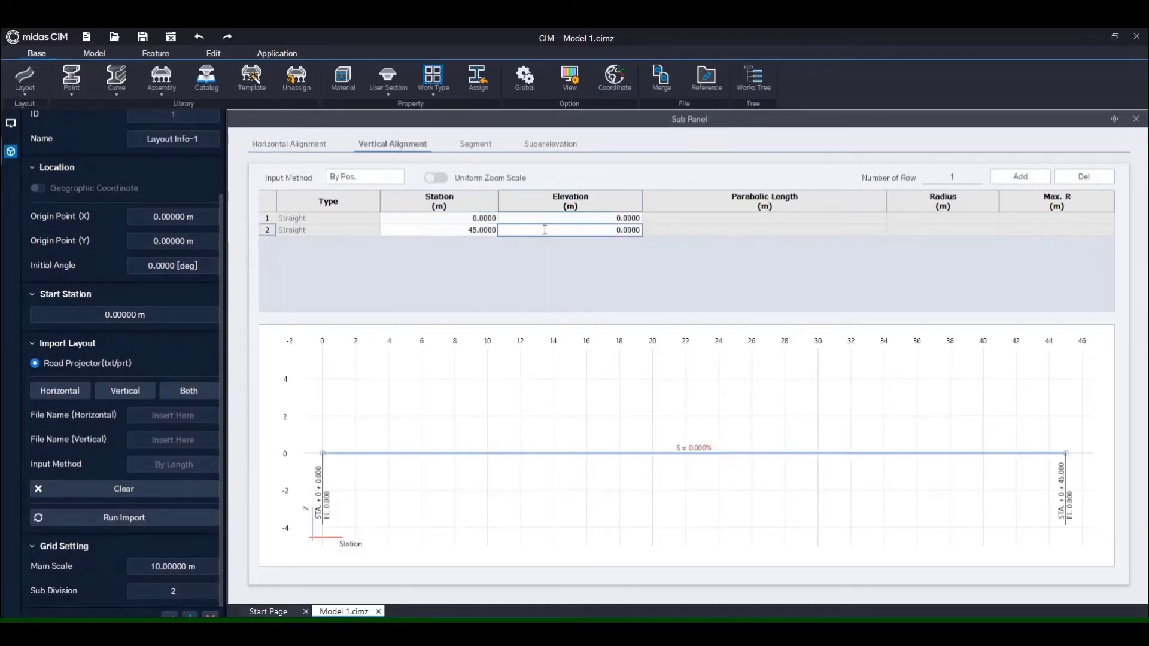
{"action": "left_click_drag", "start_coordinate": [221, 445], "coordinate": [225, 513]}
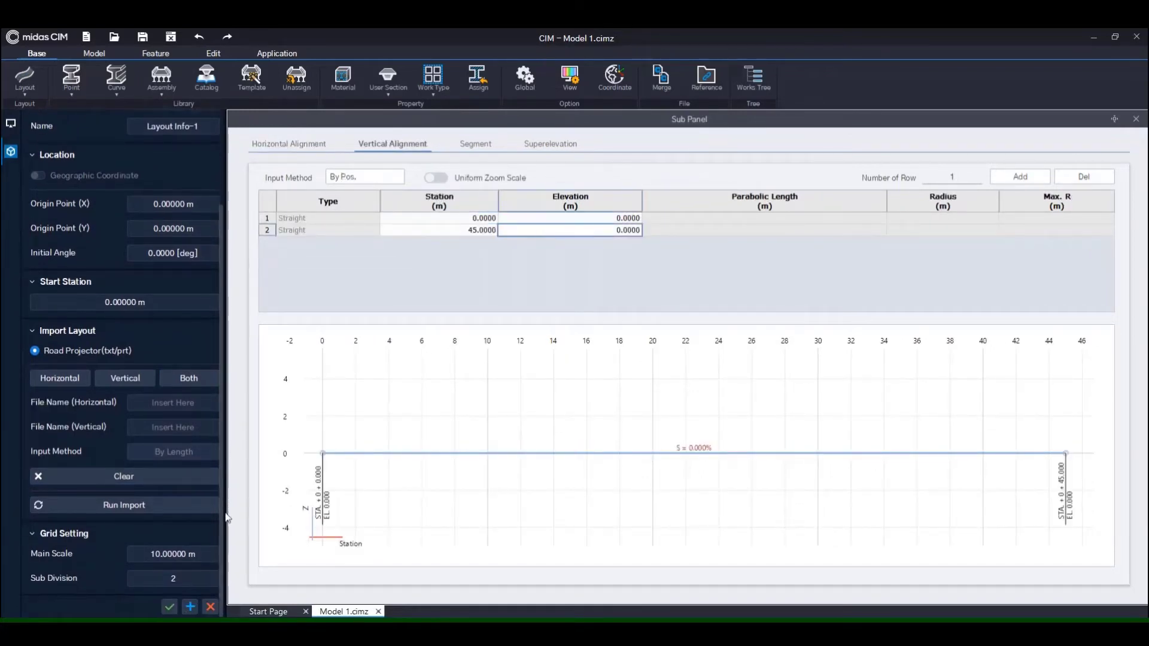
{"action": "left_click", "coordinate": [191, 606]}
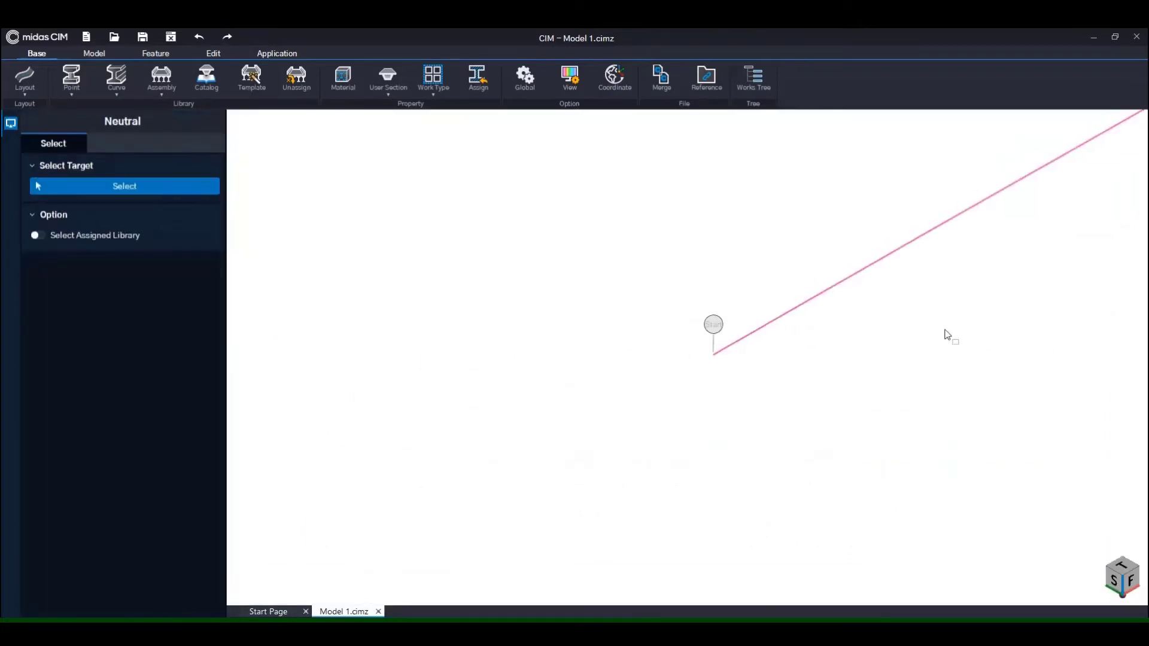
Add Assembly Unit-1 to the assignment list with the whole curved layout as its path.
{"action": "scroll", "coordinate": [900, 372], "scroll_direction": "down", "scroll_amount": 7}
{"action": "middle_click_drag", "start_coordinate": [1056, 343], "coordinate": [529, 443]}
{"action": "scroll", "coordinate": [867, 364], "scroll_direction": "down", "scroll_amount": 7}
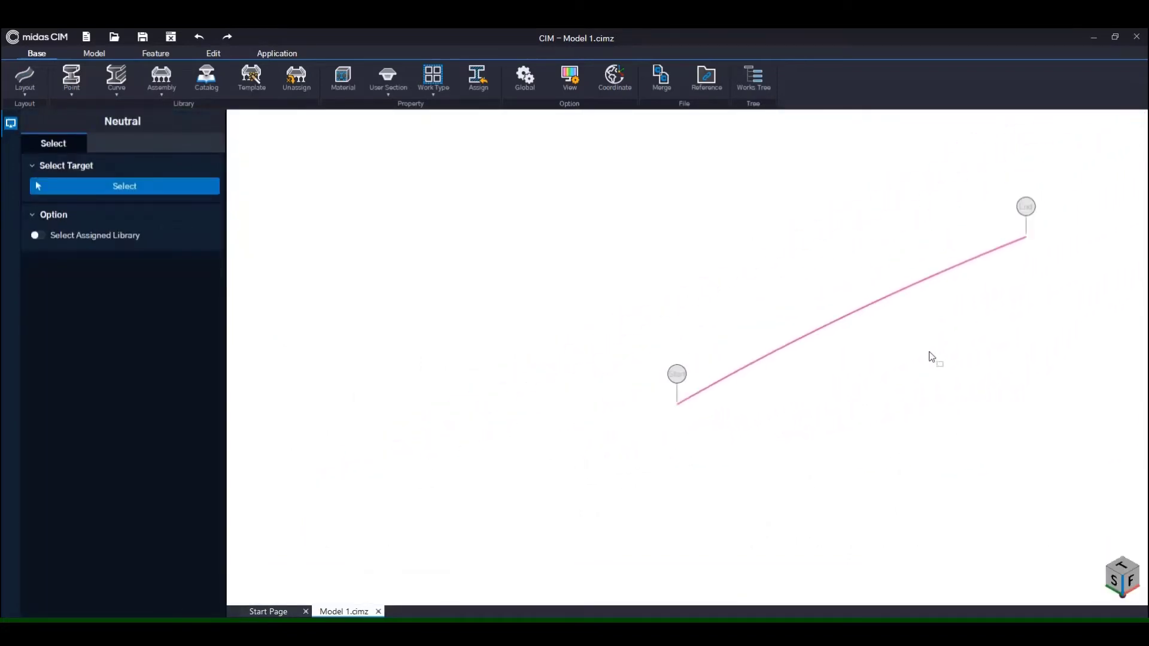
{"action": "middle_click_drag", "start_coordinate": [943, 346], "coordinate": [821, 380]}
{"action": "scroll", "coordinate": [777, 361], "scroll_direction": "up", "scroll_amount": 1}
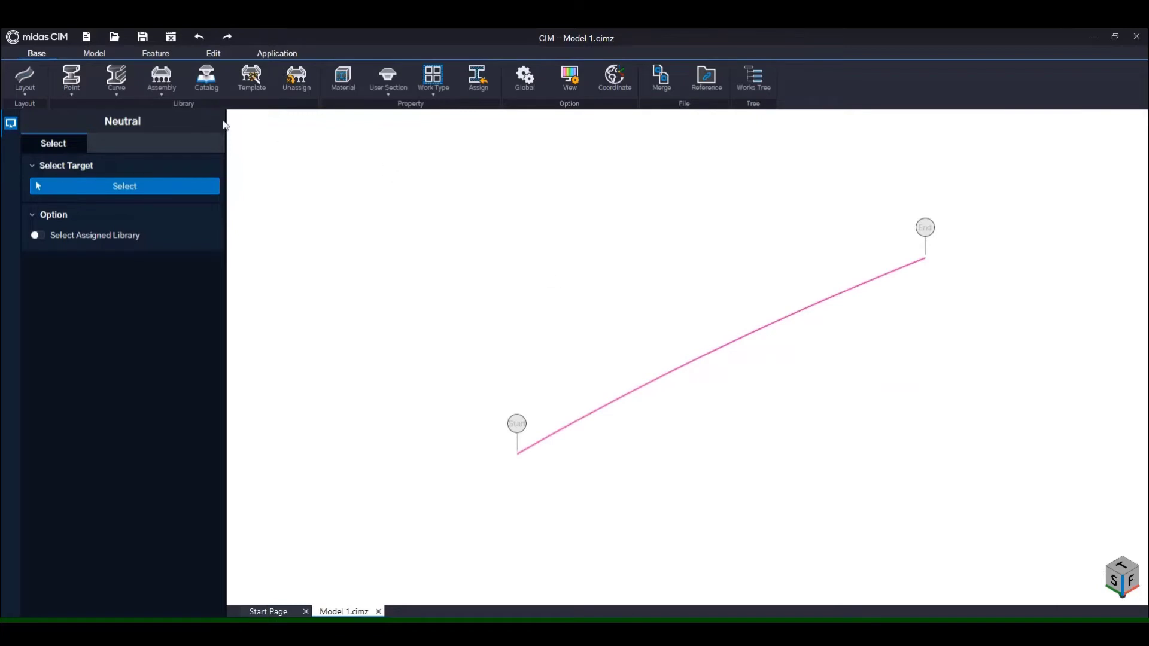
{"action": "left_click", "coordinate": [165, 90]}
{"action": "left_click", "coordinate": [162, 129]}
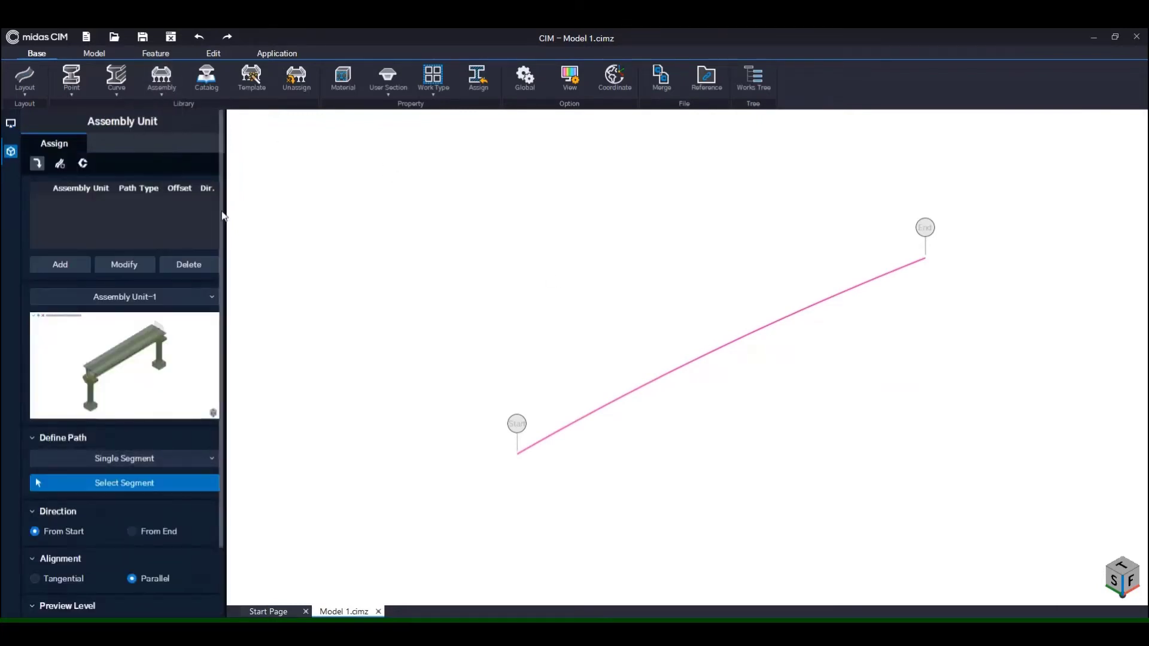
{"action": "left_click", "coordinate": [163, 462]}
{"action": "left_click", "coordinate": [147, 500]}
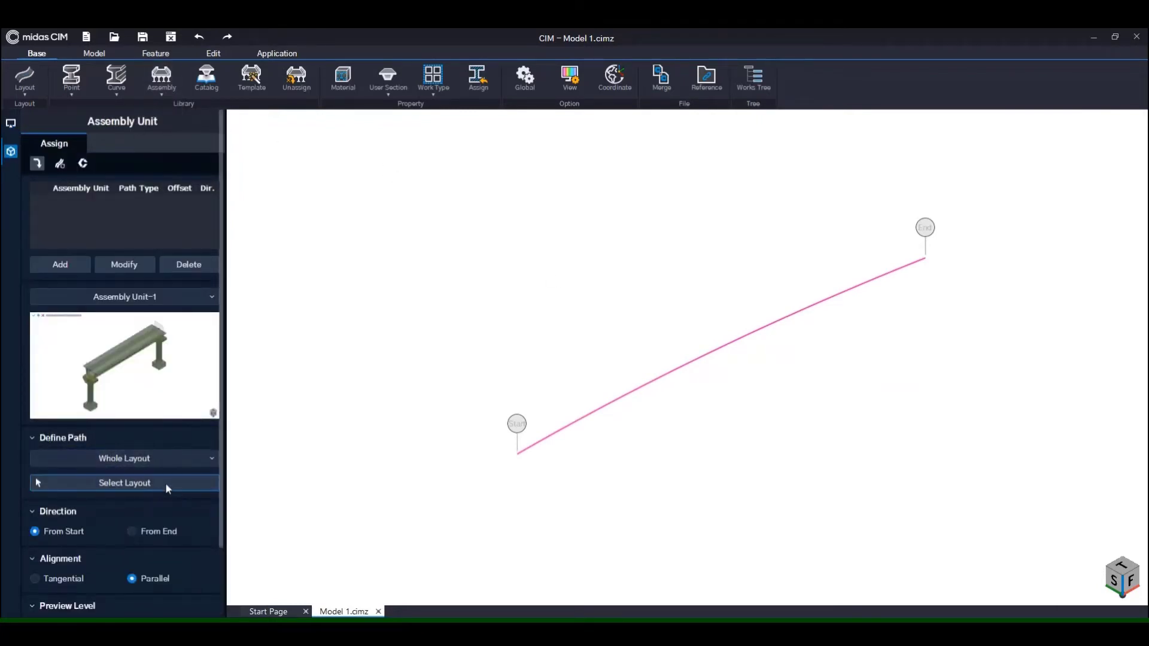
{"action": "left_click", "coordinate": [166, 482]}
{"action": "left_click", "coordinate": [739, 348]}
{"action": "left_click", "coordinate": [60, 265]}
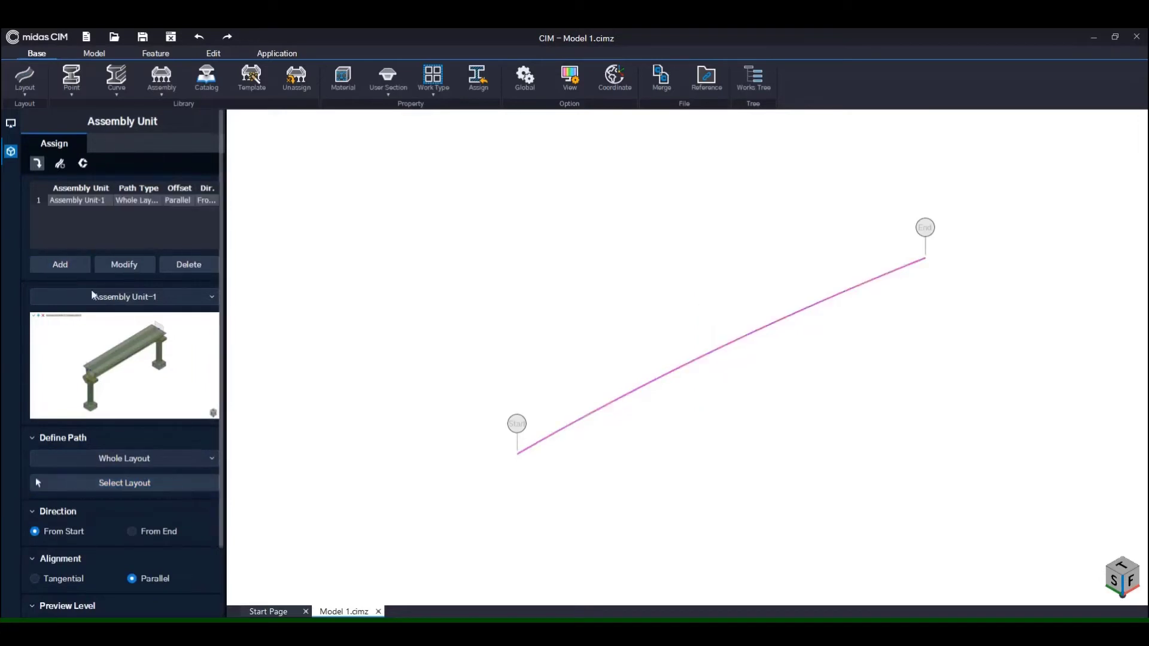
Preview the assembly unit along the layout as Original Model and apply the assignment.
{"action": "scroll", "coordinate": [150, 478], "scroll_direction": "down", "scroll_amount": 2}
{"action": "left_click", "coordinate": [177, 555]}
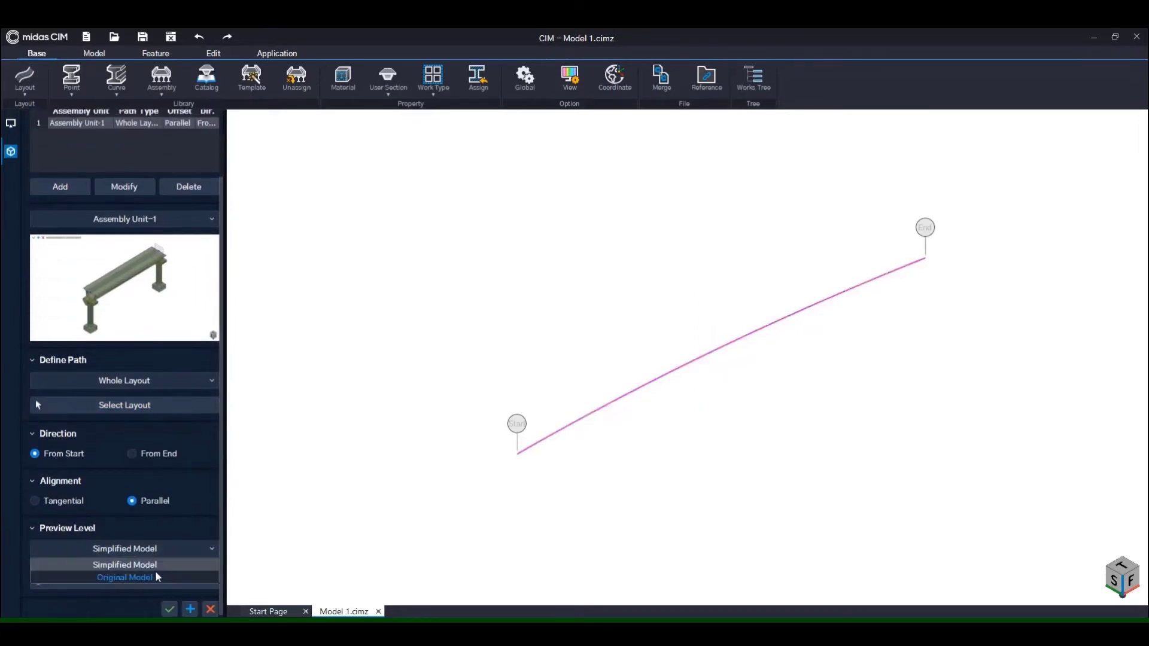
{"action": "left_click", "coordinate": [157, 576]}
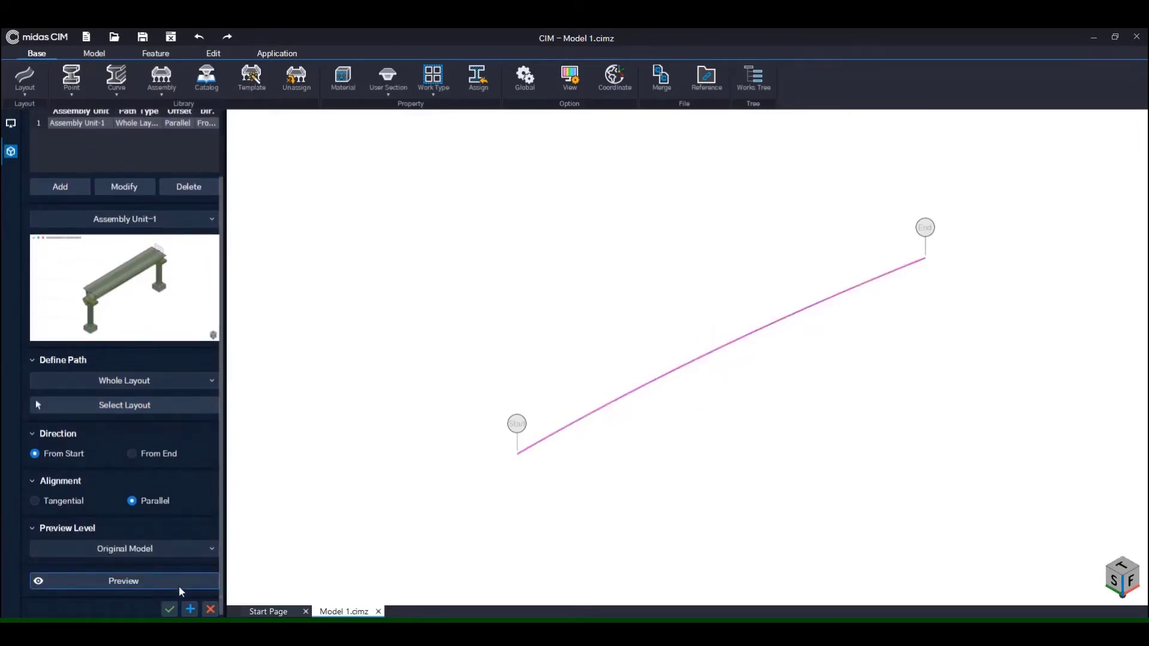
{"action": "left_click", "coordinate": [179, 585]}
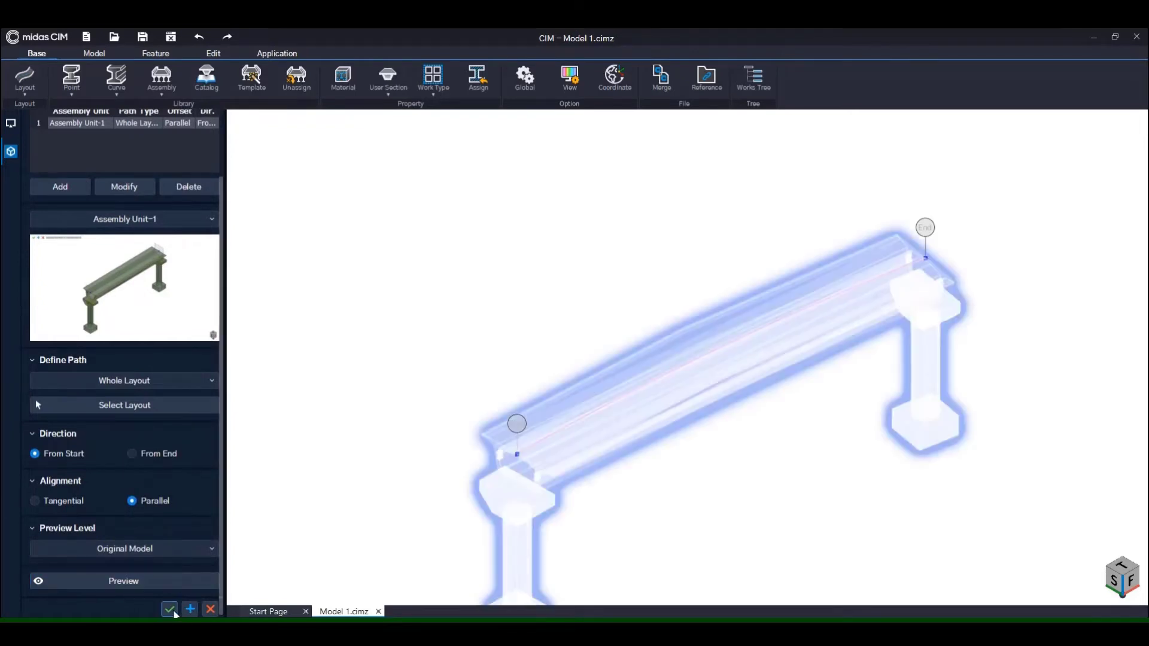
{"action": "left_click", "coordinate": [170, 610]}
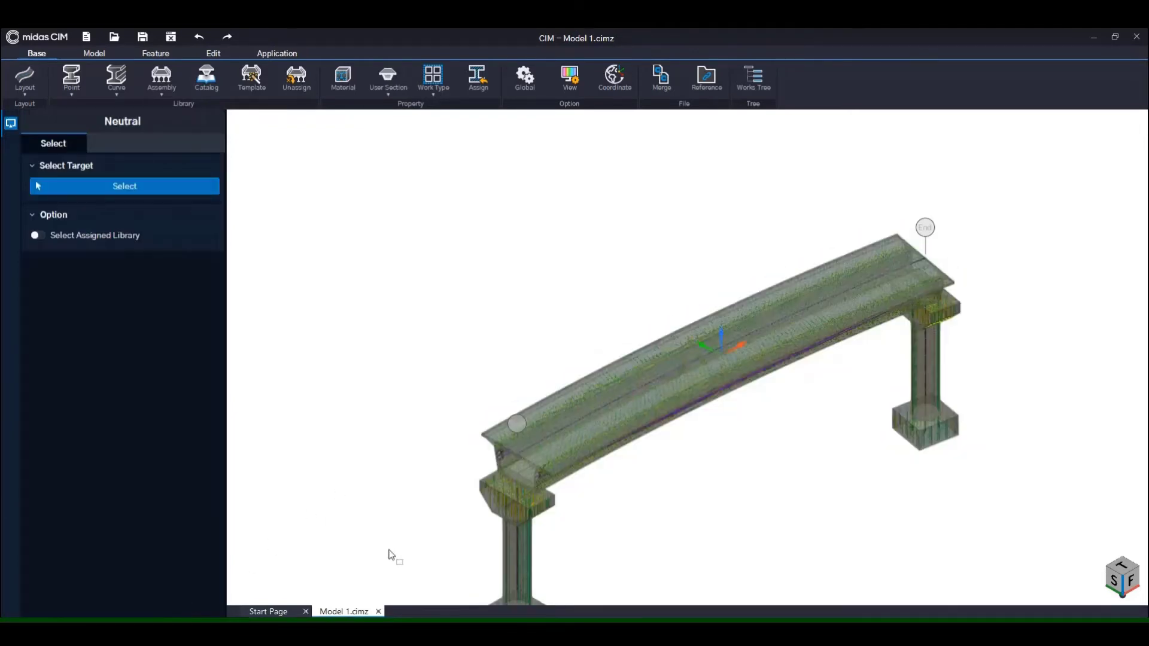
Examine the curved bridge span from above and in isometric view, including its tendons and box end over the pier.
{"action": "middle_click_drag", "start_coordinate": [392, 556], "coordinate": [553, 467]}
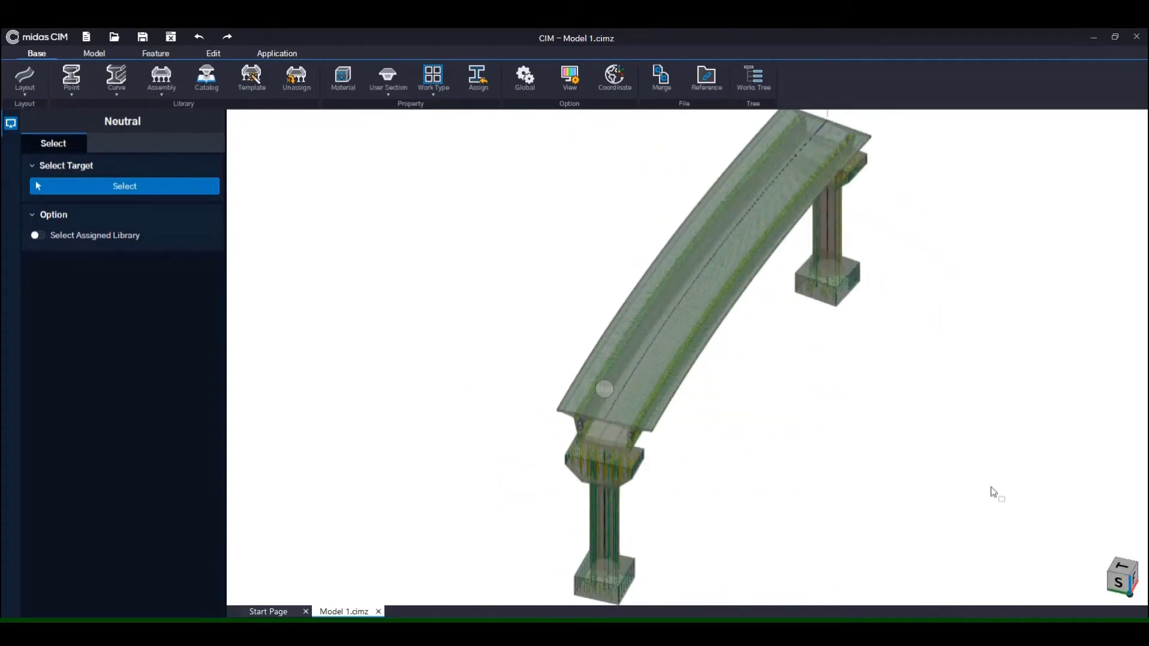
{"action": "right_click", "coordinate": [951, 477]}
{"action": "left_click", "coordinate": [952, 429]}
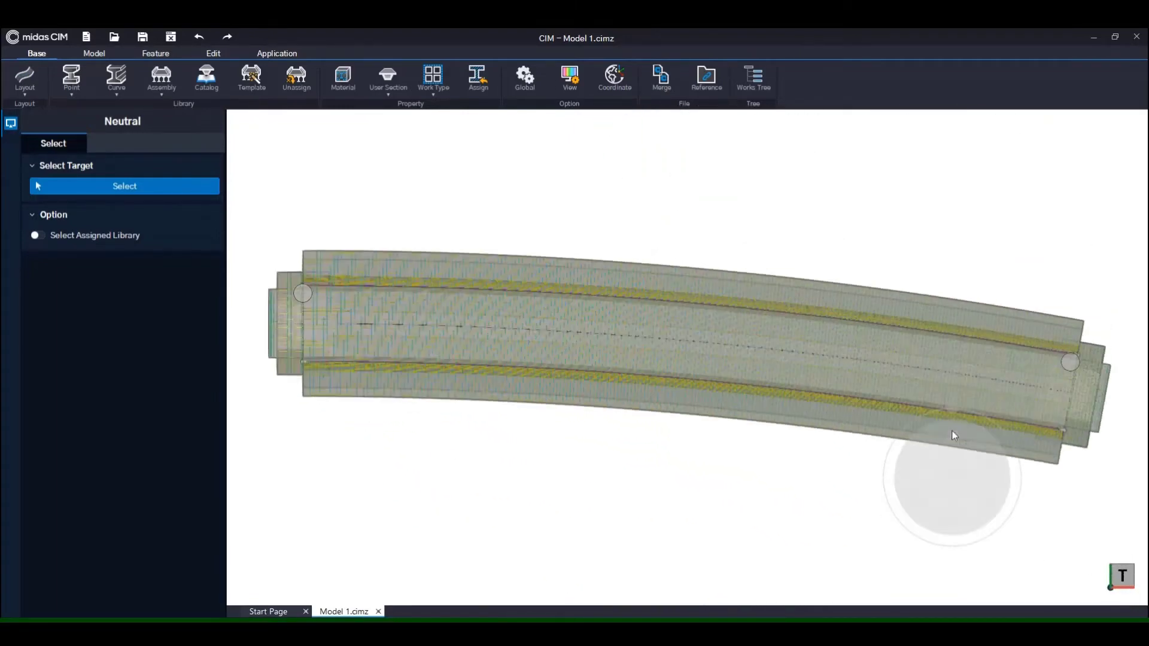
{"action": "right_click", "coordinate": [790, 481]}
{"action": "left_click", "coordinate": [788, 476]}
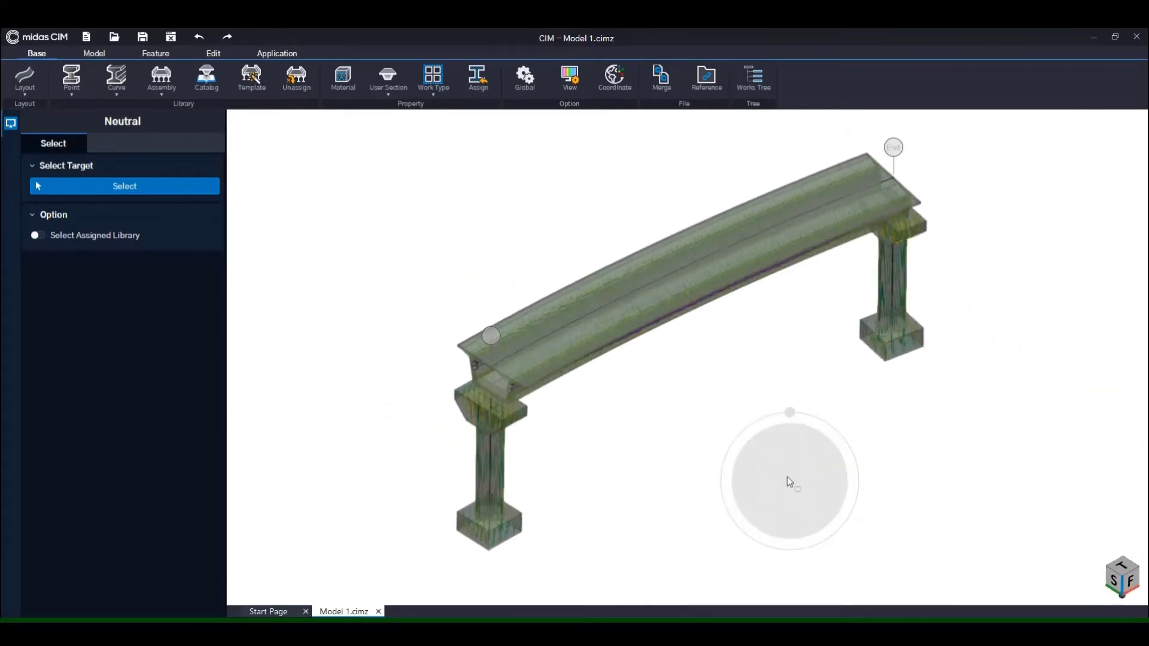
{"action": "scroll", "coordinate": [610, 337], "scroll_direction": "up", "scroll_amount": 5}
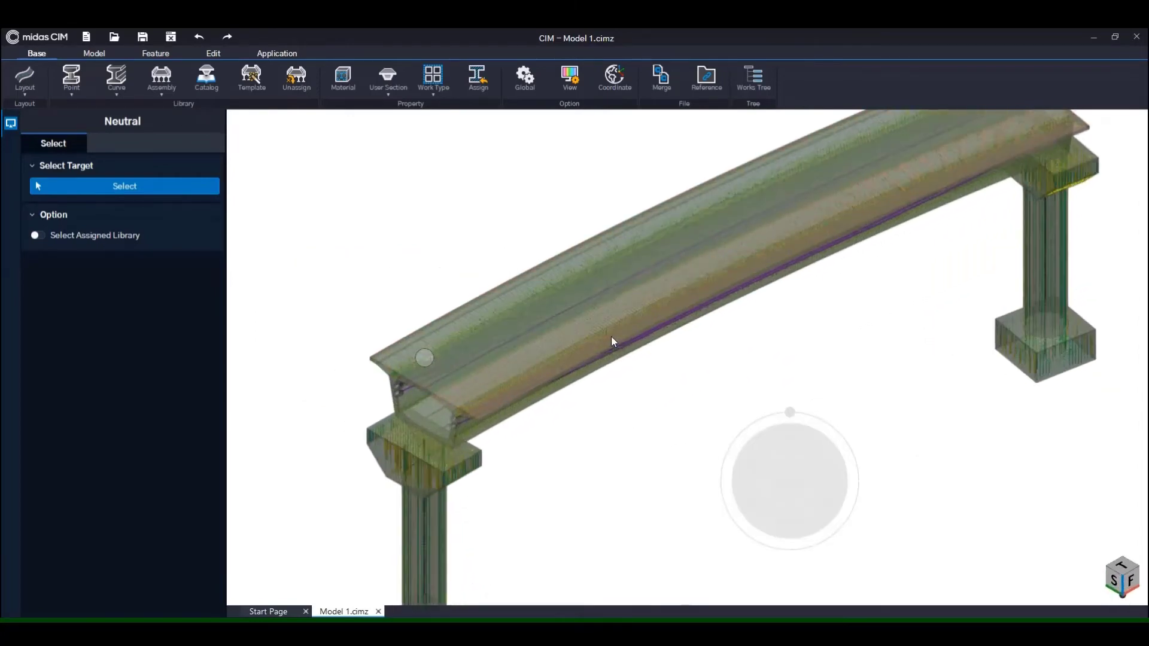
{"action": "middle_click_drag", "start_coordinate": [576, 479], "coordinate": [865, 462]}
{"action": "middle_click_drag", "start_coordinate": [692, 477], "coordinate": [655, 504]}
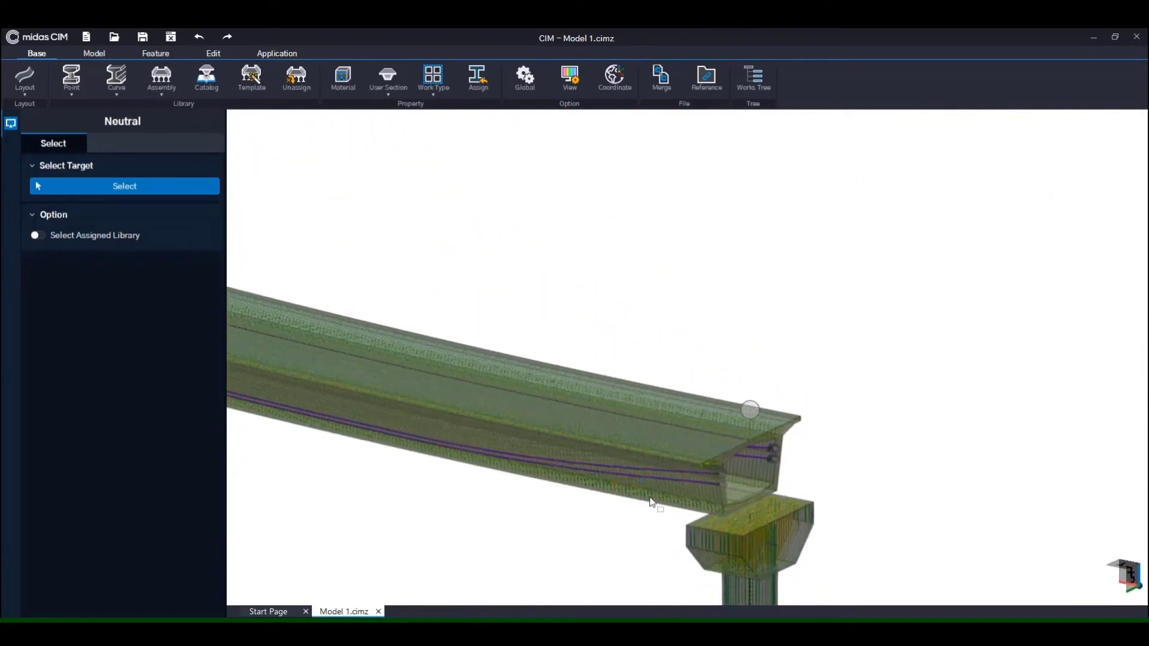
{"action": "right_click", "coordinate": [679, 257]}
{"action": "left_click", "coordinate": [679, 258]}
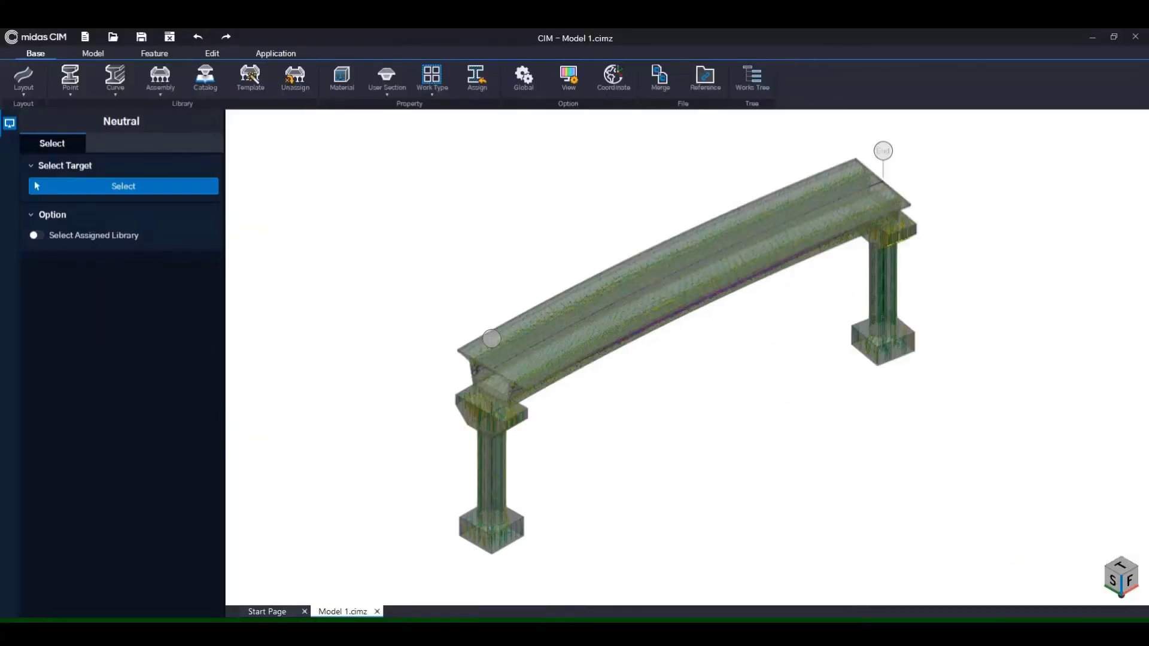
Define a general analysis case covering all 1D elements of the bridge, with the 1D mesh size specified by length.
{"action": "left_click", "coordinate": [275, 54]}
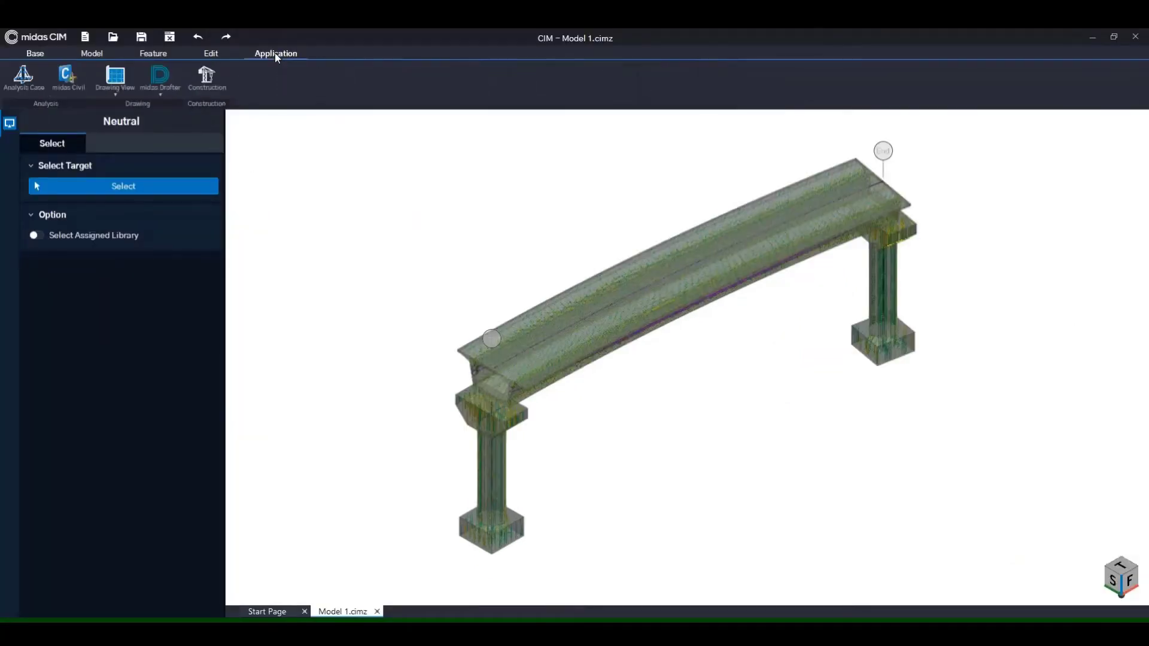
{"action": "left_click", "coordinate": [23, 77]}
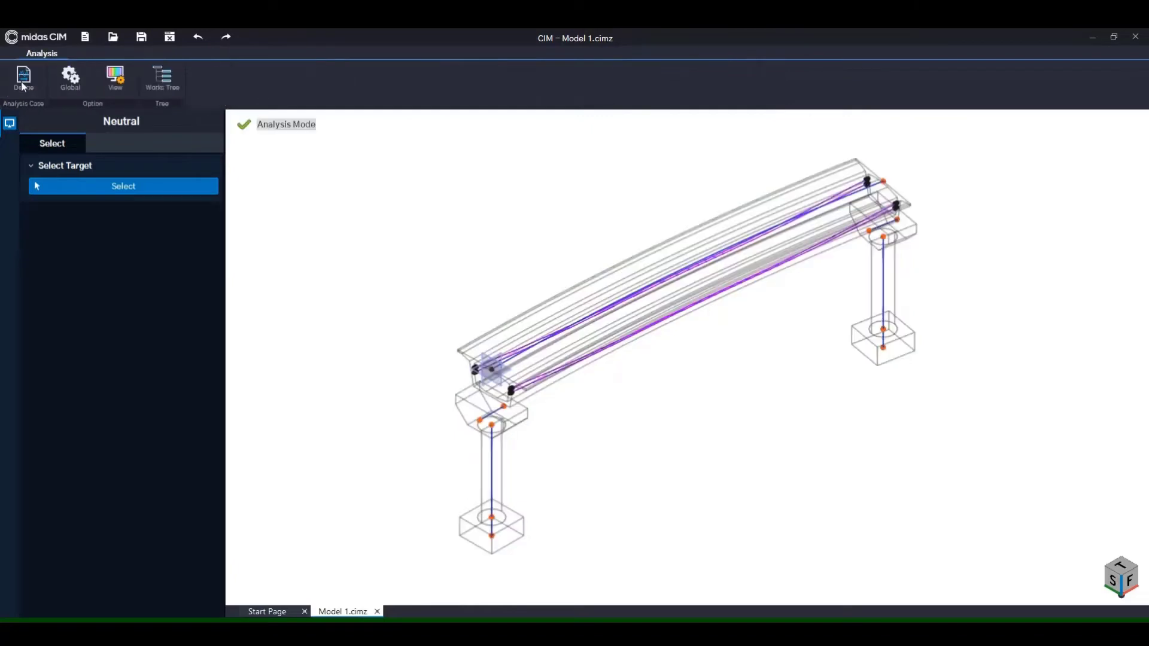
{"action": "left_click", "coordinate": [22, 80]}
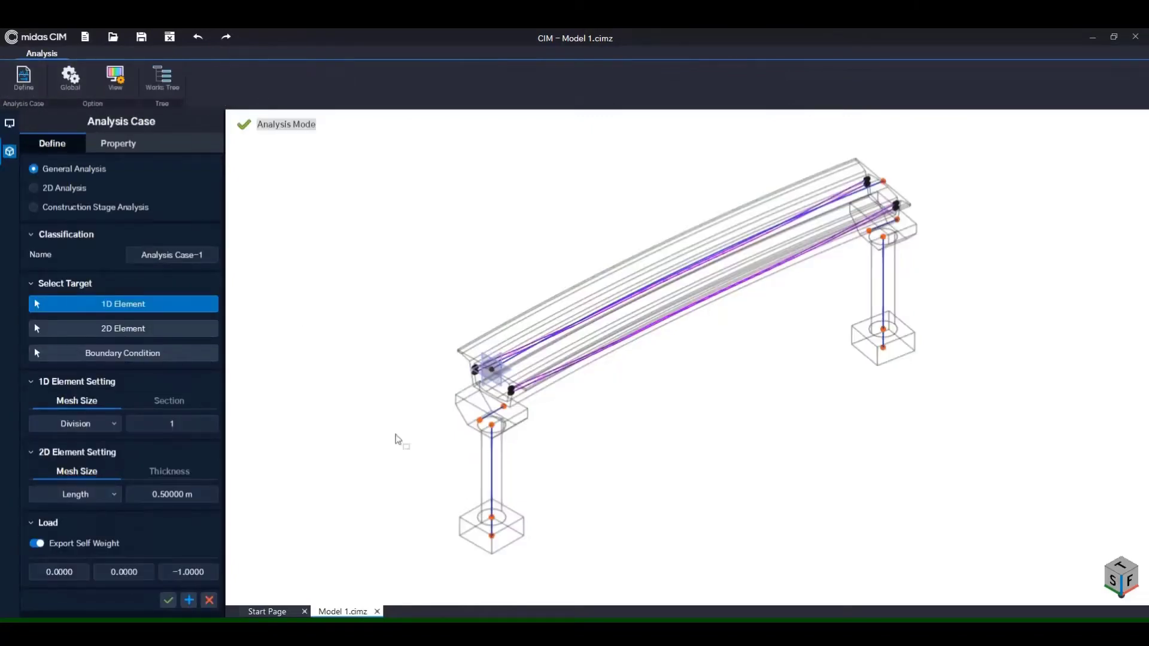
{"action": "left_click_drag", "start_coordinate": [425, 580], "coordinate": [982, 141]}
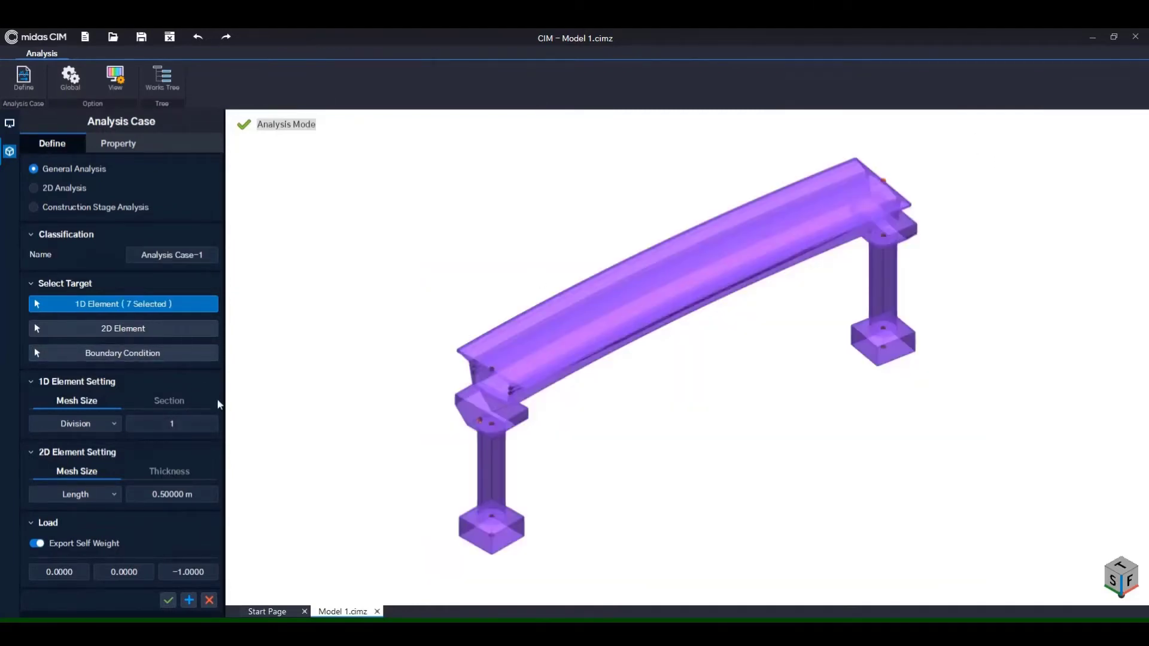
{"action": "left_click", "coordinate": [92, 426]}
{"action": "left_click", "coordinate": [85, 439]}
{"action": "left_click", "coordinate": [168, 600]}
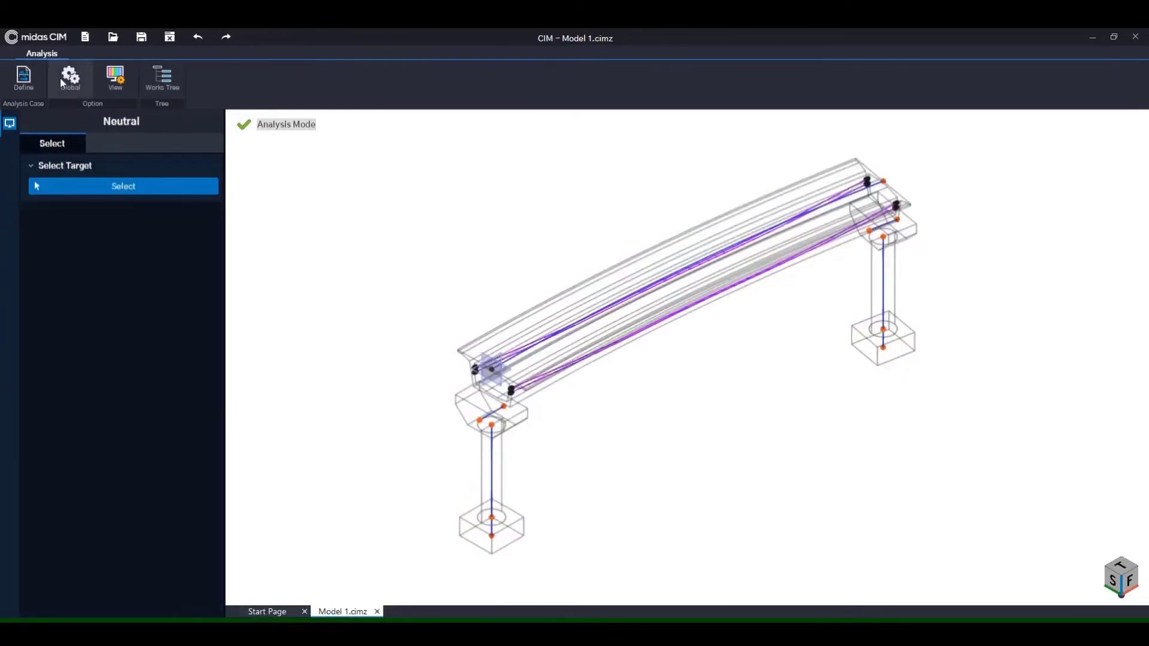
Leave analysis mode and export Analysis Case-1 to midas Civil with Run midas Civil enabled.
{"action": "left_click", "coordinate": [246, 127]}
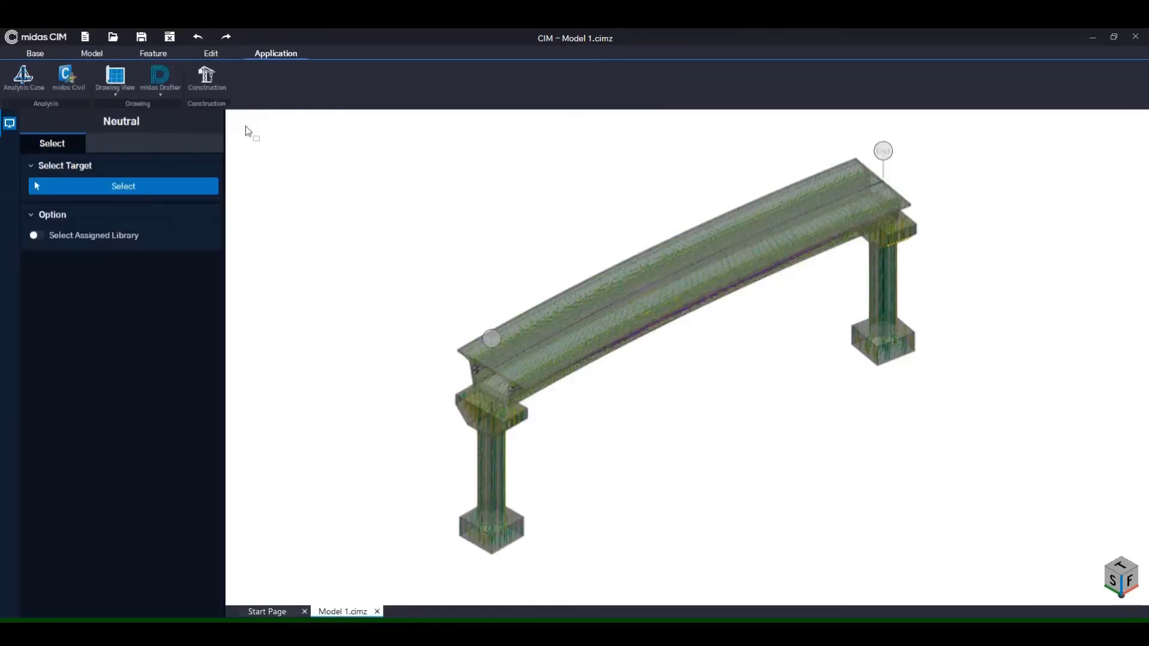
{"action": "left_click", "coordinate": [68, 78]}
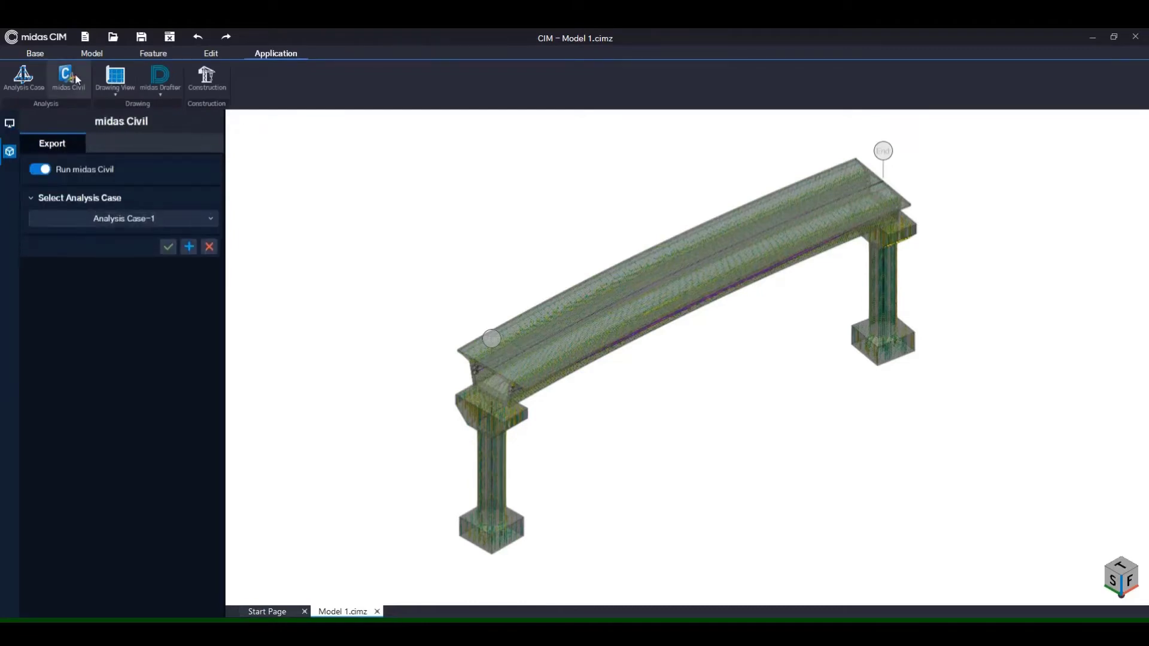
{"action": "left_click", "coordinate": [169, 246]}
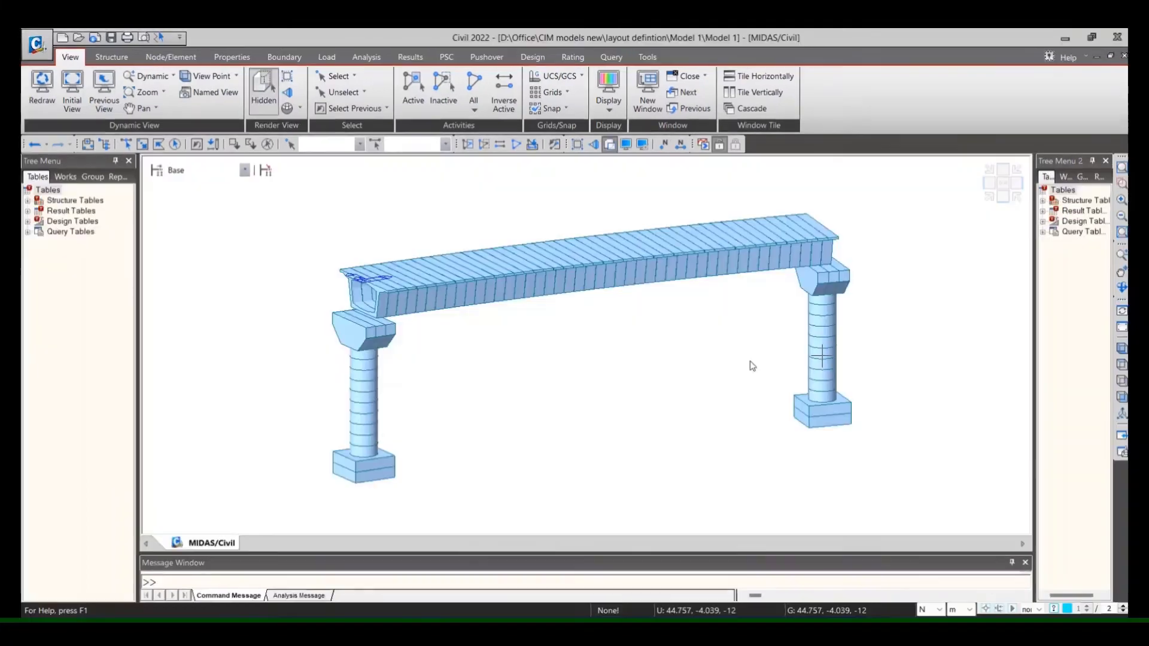
Examine the exported bridge span and its piers in midas Civil from several angles, ending in isometric view.
{"action": "middle_click_drag", "start_coordinate": [752, 365], "coordinate": [838, 402], "text": "ctrl"}
{"action": "middle_click_drag", "start_coordinate": [725, 411], "coordinate": [657, 405], "text": "ctrl"}
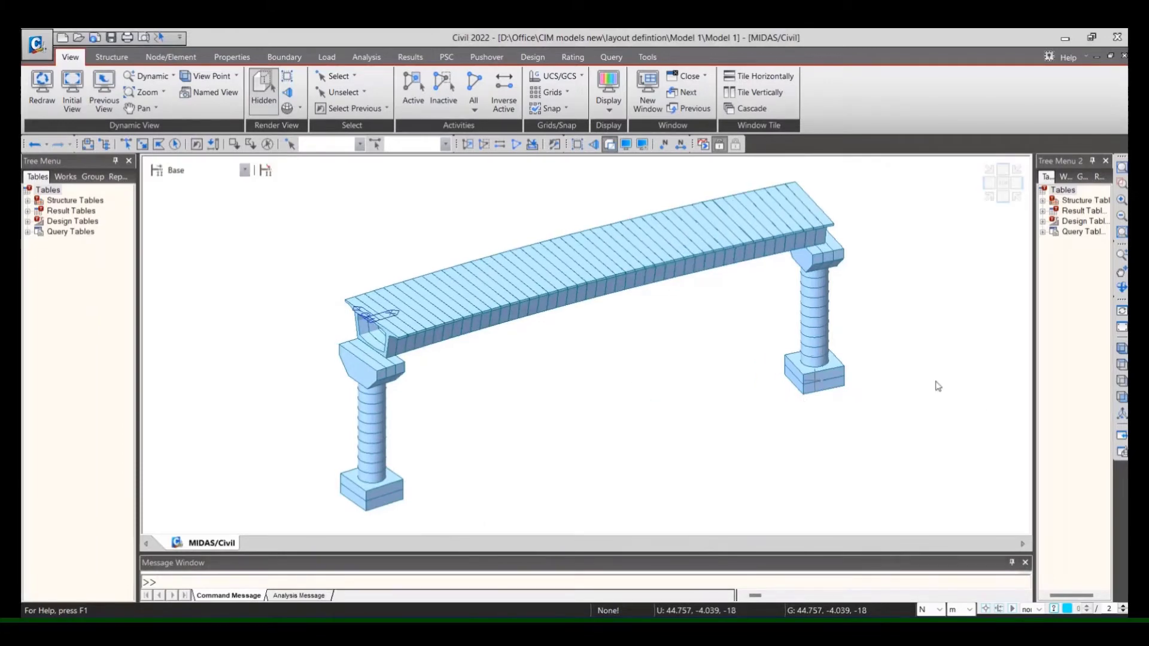
{"action": "left_click", "coordinate": [1120, 348]}
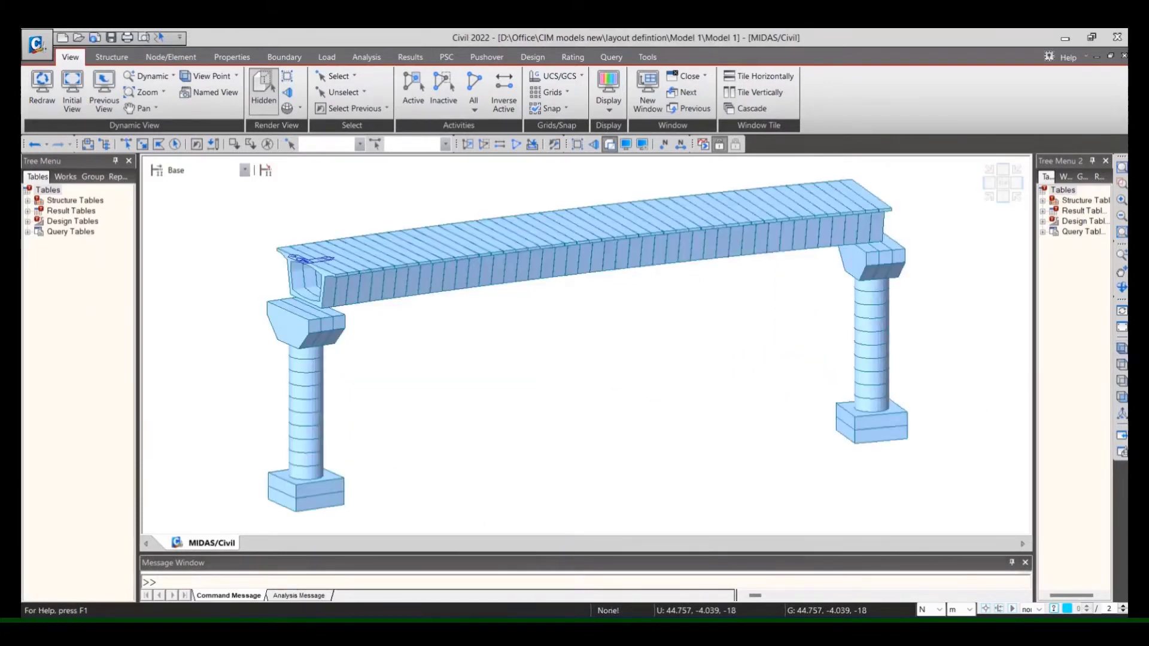
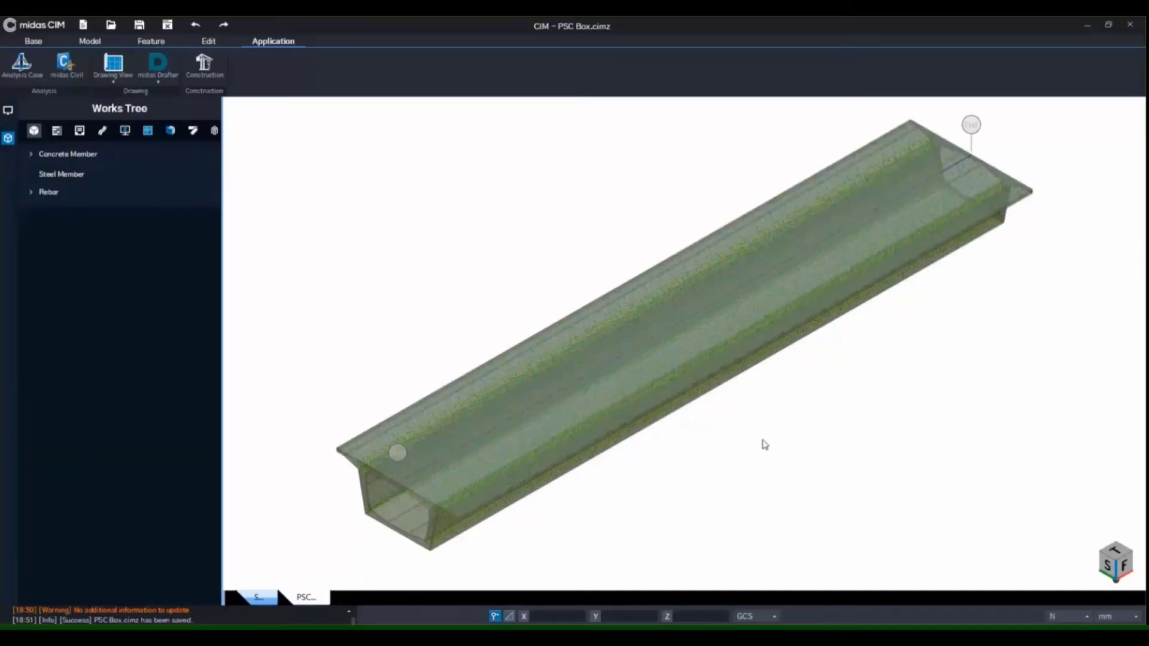
In midas CIM, start a drawing view by plane using three points: (0, 0, 0), (0, -6000, 0) and (0, -6000, 2000) mm.
{"action": "right_click", "coordinate": [744, 474]}
{"action": "left_click", "coordinate": [113, 83]}
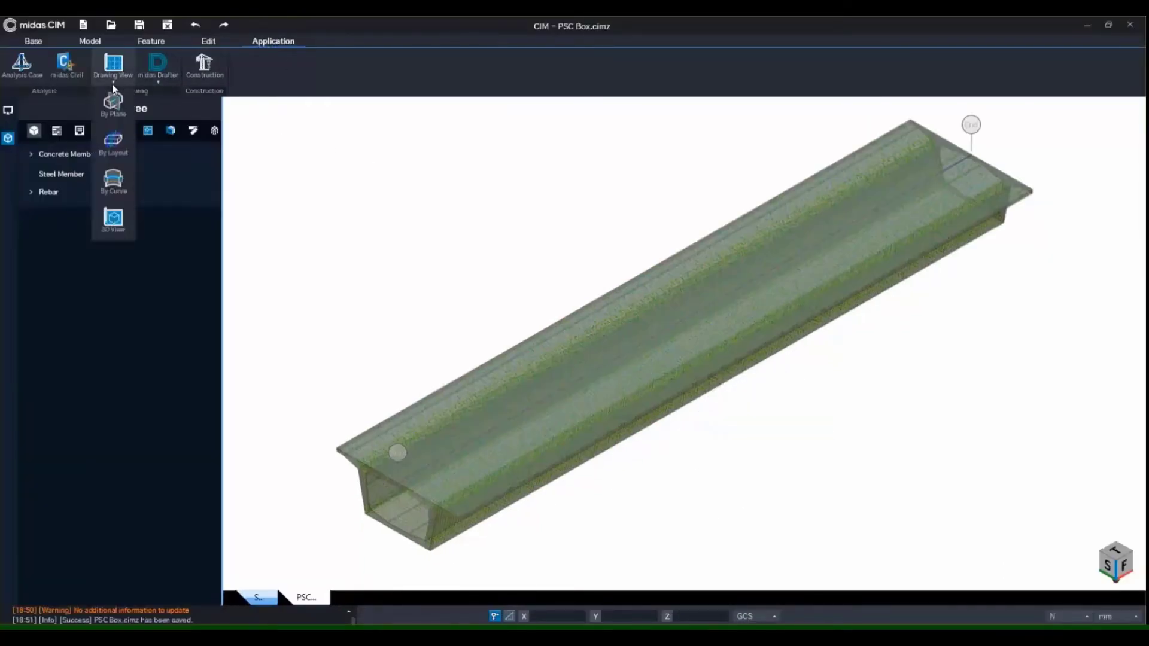
{"action": "left_click", "coordinate": [118, 119]}
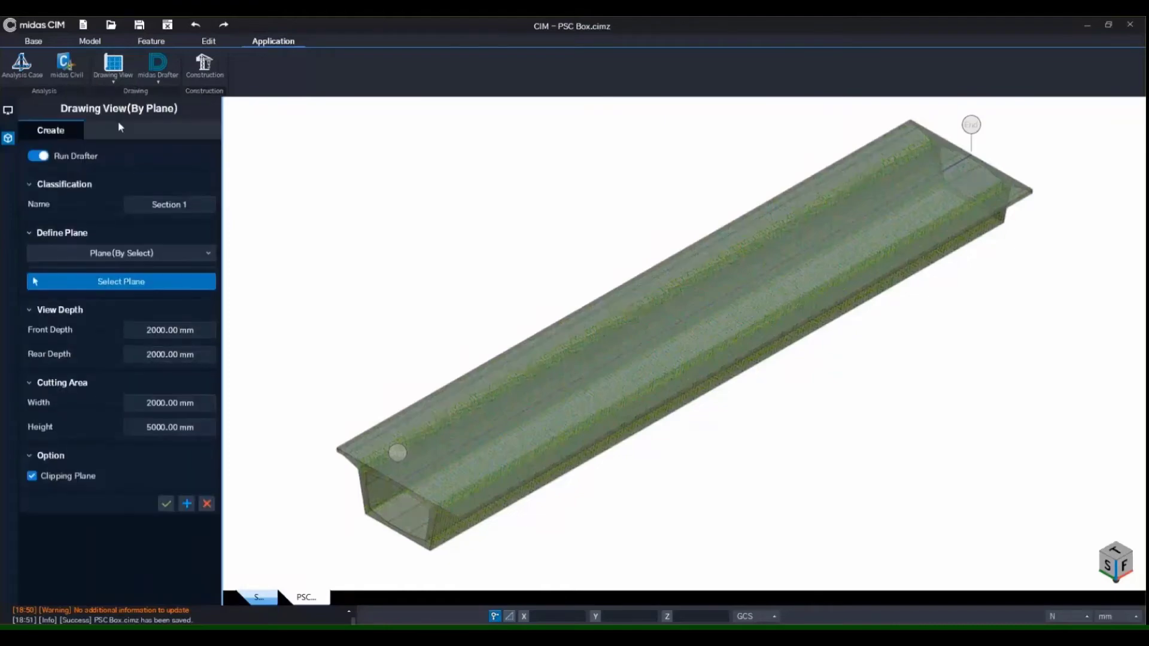
{"action": "left_click", "coordinate": [202, 256]}
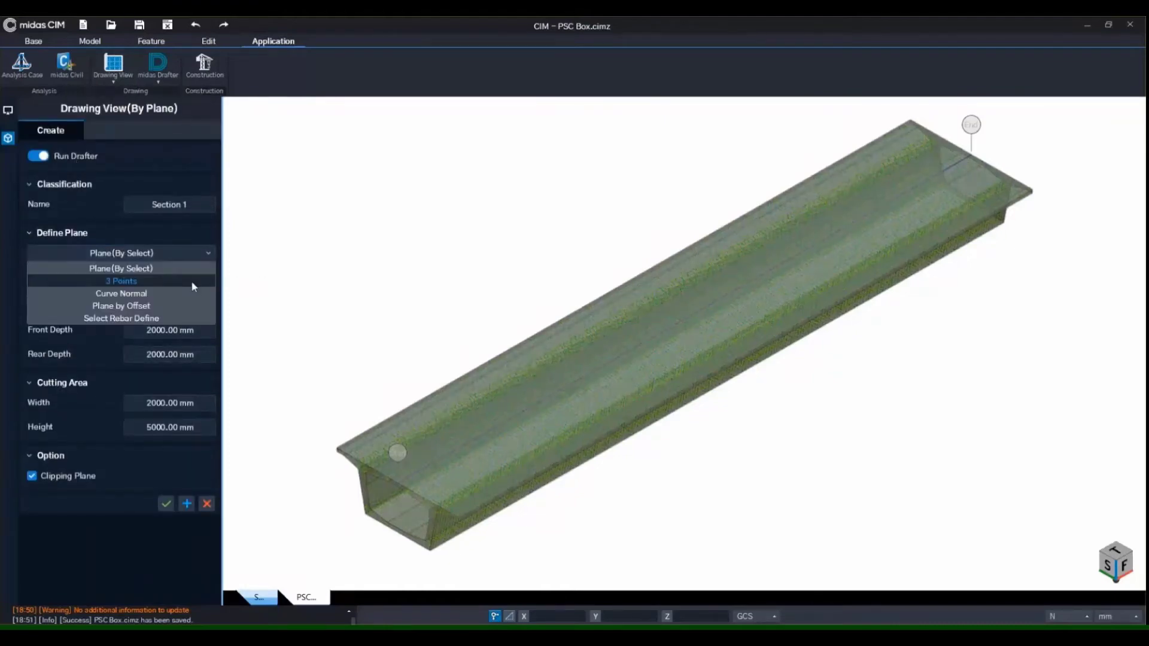
{"action": "left_click", "coordinate": [192, 281]}
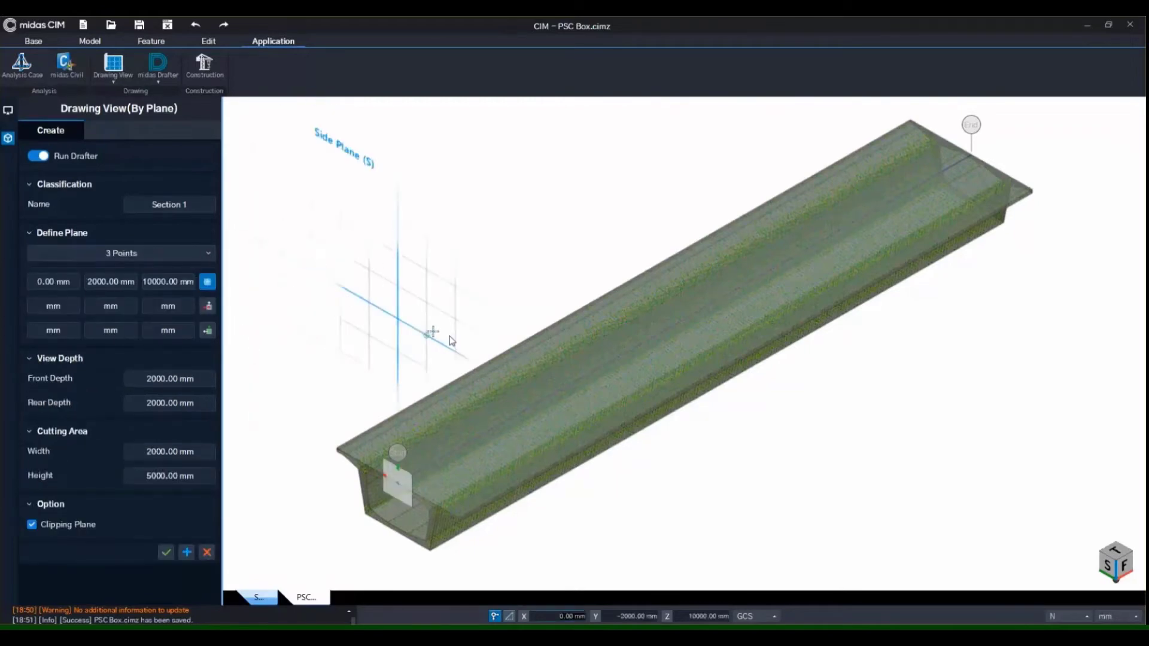
{"action": "scroll", "coordinate": [511, 428], "scroll_direction": "up", "scroll_amount": 3}
{"action": "scroll", "coordinate": [515, 433], "scroll_direction": "up", "scroll_amount": 3}
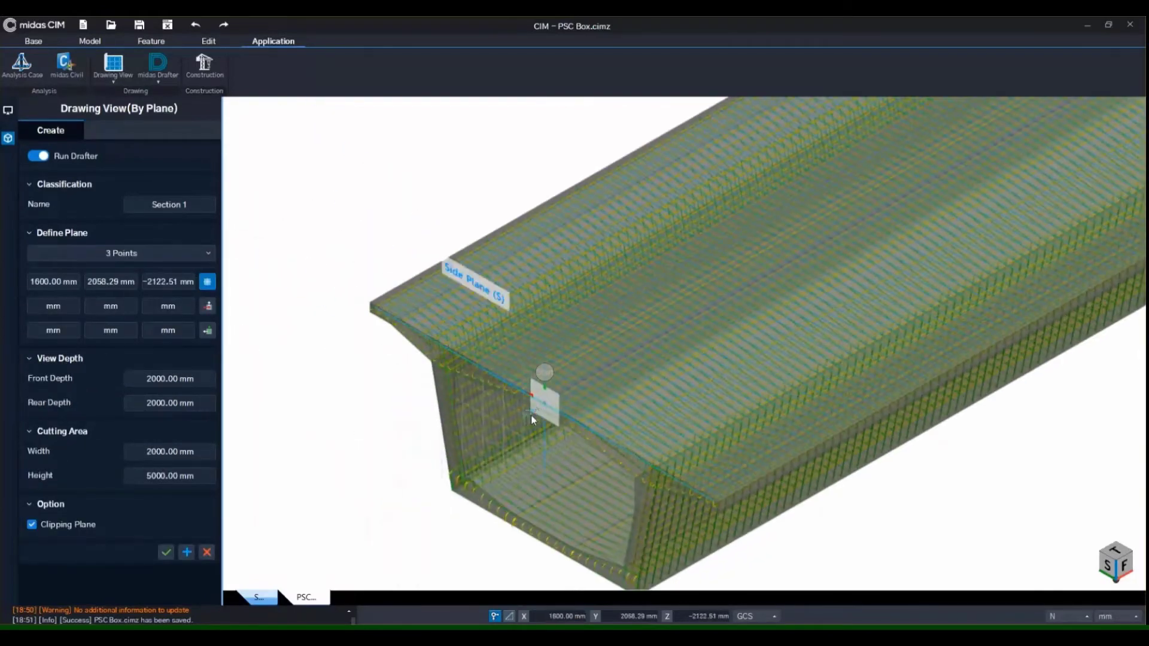
{"action": "left_click", "coordinate": [545, 407]}
{"action": "scroll", "coordinate": [584, 440], "scroll_direction": "down", "scroll_amount": 1}
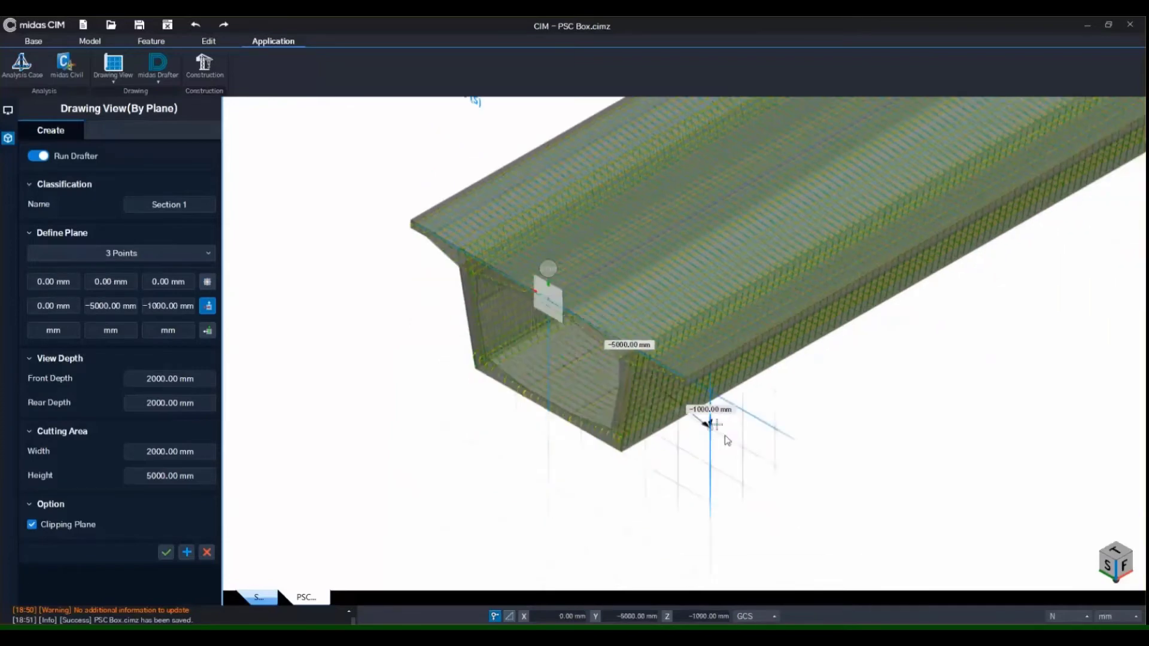
{"action": "left_click", "coordinate": [715, 410]}
{"action": "left_click", "coordinate": [747, 419]}
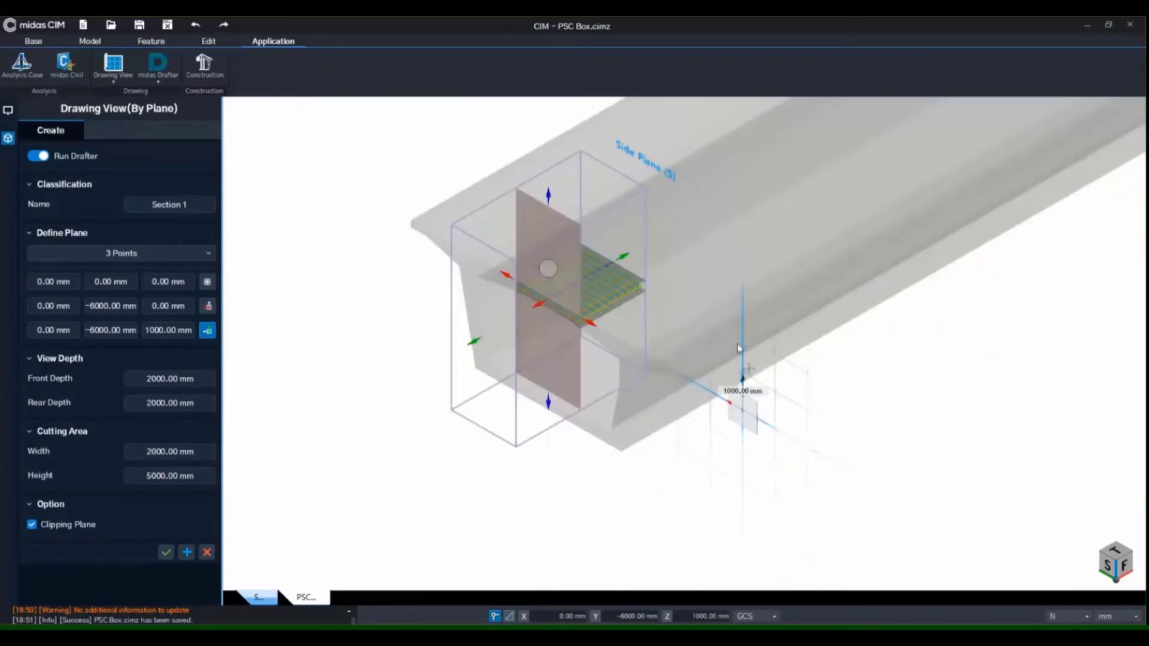
Fit the cutting area around the box section to about 9032 by 3970 mm, with depths about 566 and 1860 mm, and create the drawing view.
{"action": "right_click", "coordinate": [367, 352]}
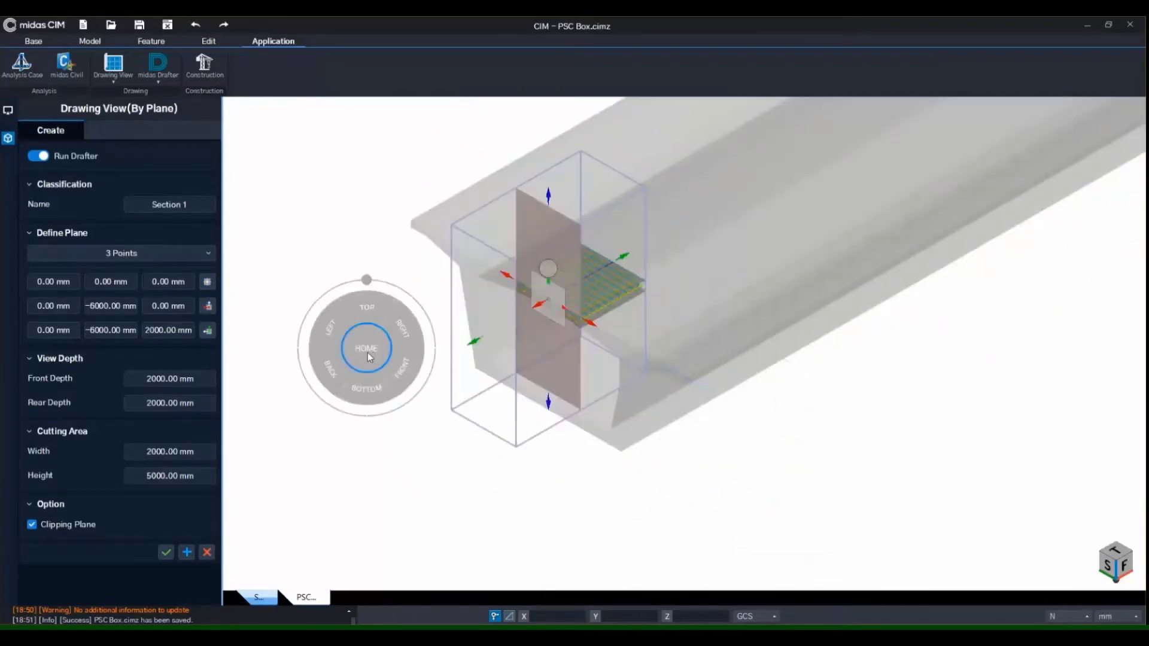
{"action": "left_click", "coordinate": [333, 340]}
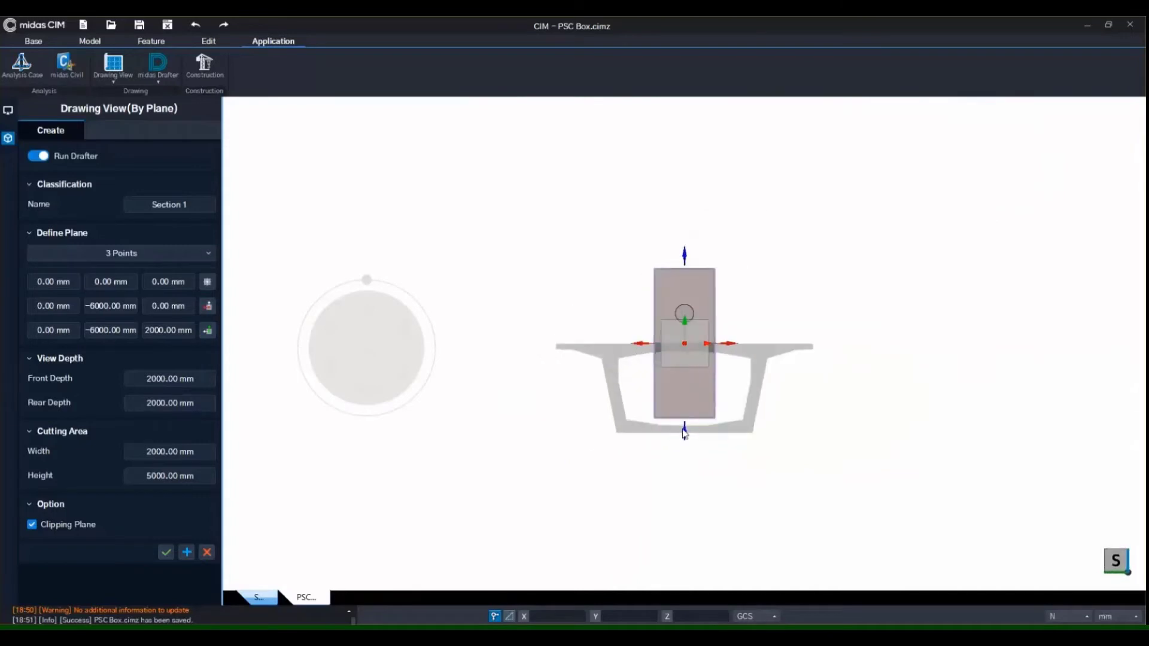
{"action": "left_click_drag", "start_coordinate": [684, 435], "coordinate": [684, 460]}
{"action": "left_click_drag", "start_coordinate": [643, 356], "coordinate": [540, 359]}
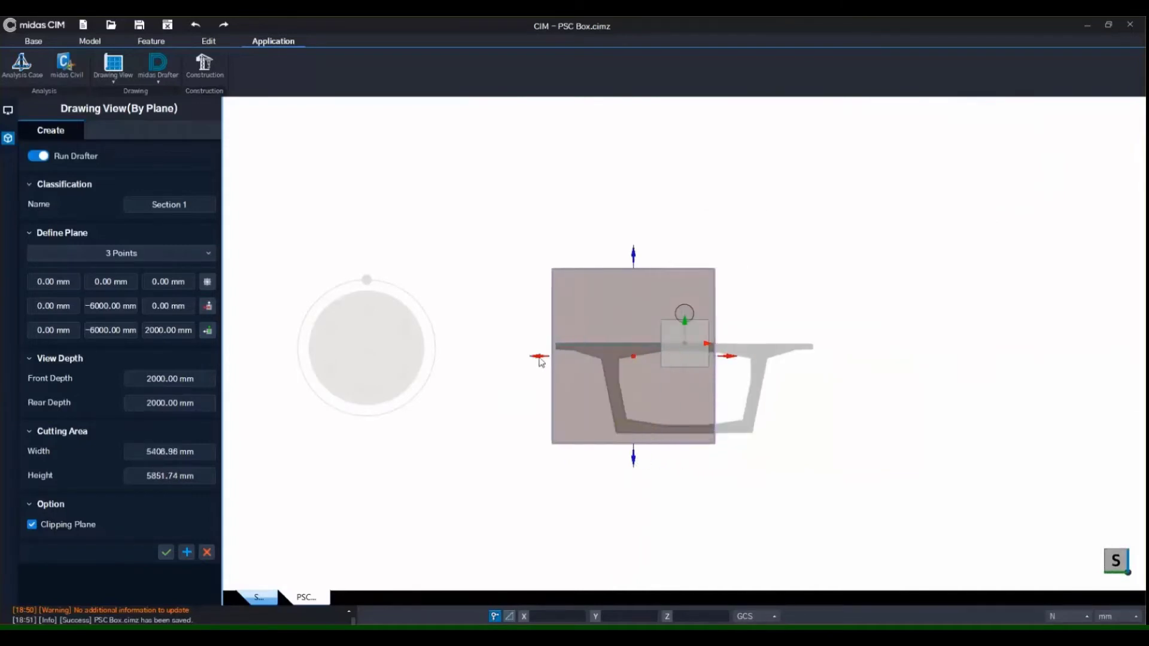
{"action": "left_click_drag", "start_coordinate": [724, 358], "coordinate": [831, 377]}
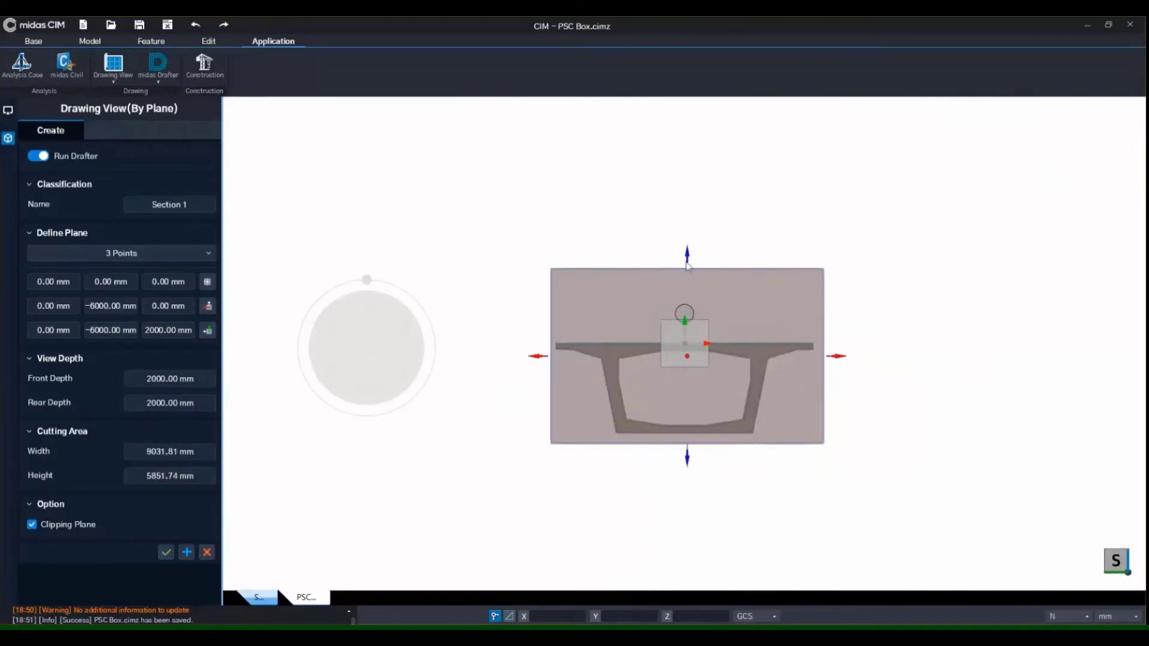
{"action": "left_click_drag", "start_coordinate": [686, 265], "coordinate": [687, 322]}
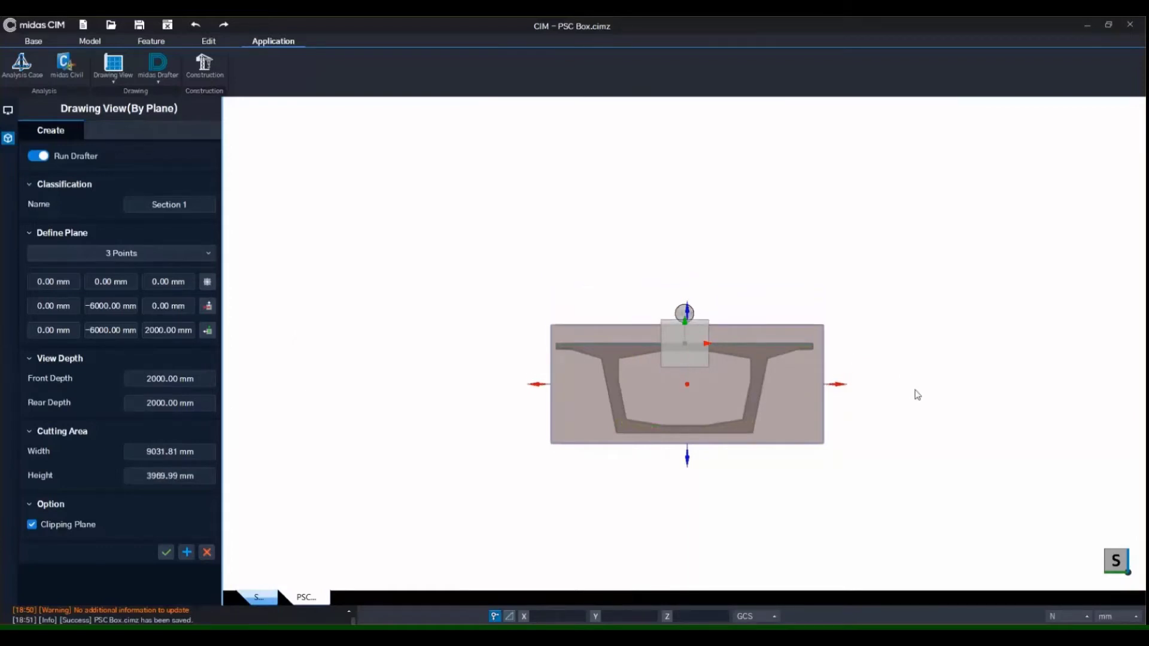
{"action": "middle_click_drag", "start_coordinate": [377, 361], "coordinate": [528, 331]}
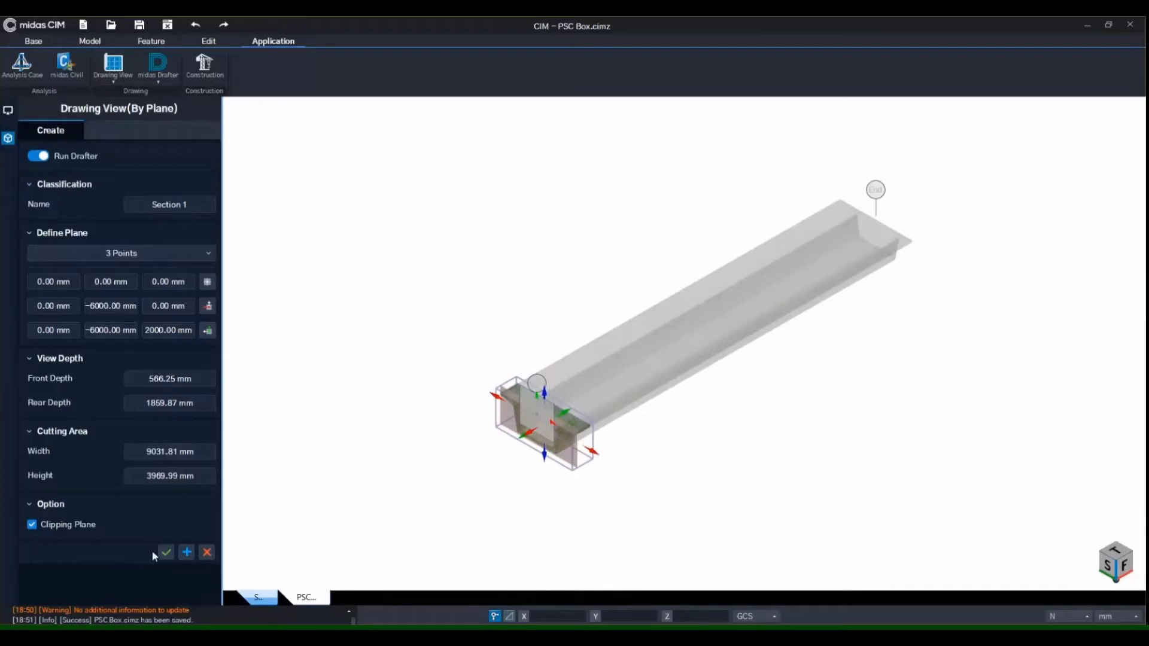
{"action": "left_click", "coordinate": [187, 552]}
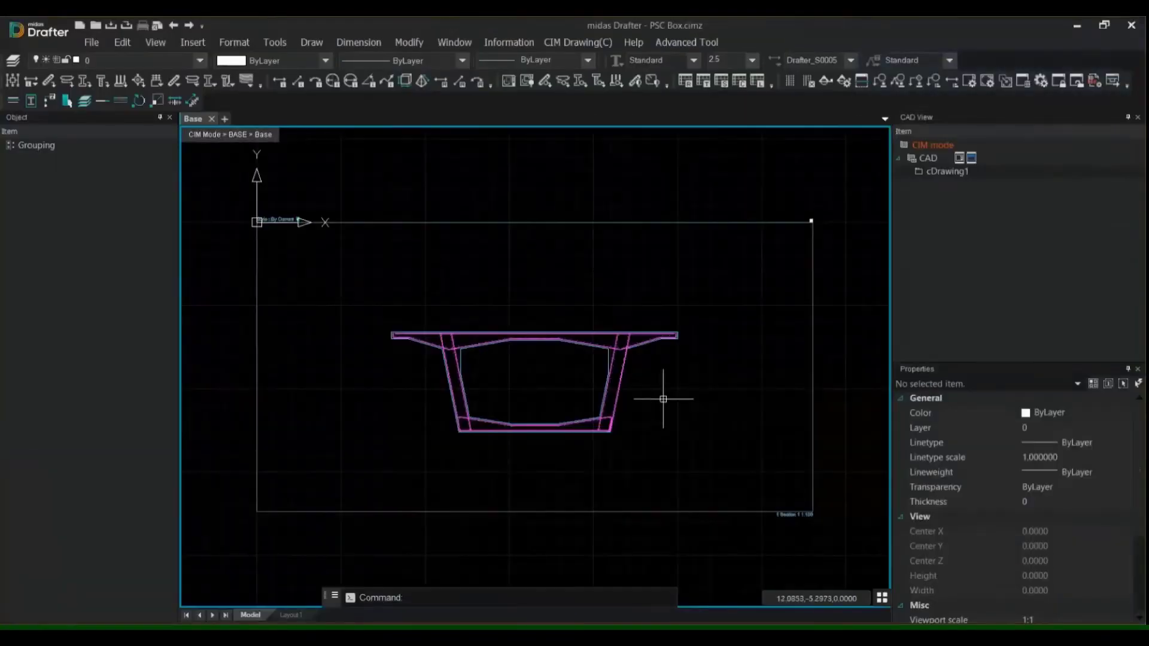
Examine the box girder section and its rebar layout in the generated midas Drafter drawing.
{"action": "middle_click_drag", "start_coordinate": [665, 398], "coordinate": [712, 393]}
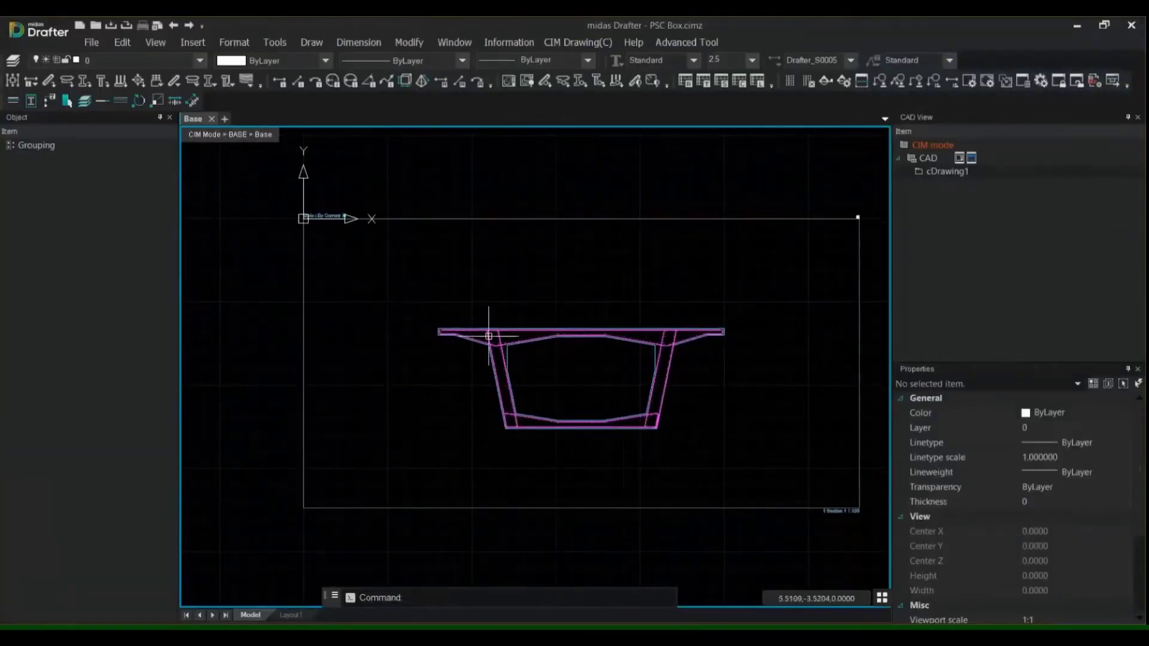
{"action": "scroll", "coordinate": [489, 336], "scroll_direction": "up", "scroll_amount": 5}
{"action": "scroll", "coordinate": [487, 328], "scroll_direction": "down", "scroll_amount": 3}
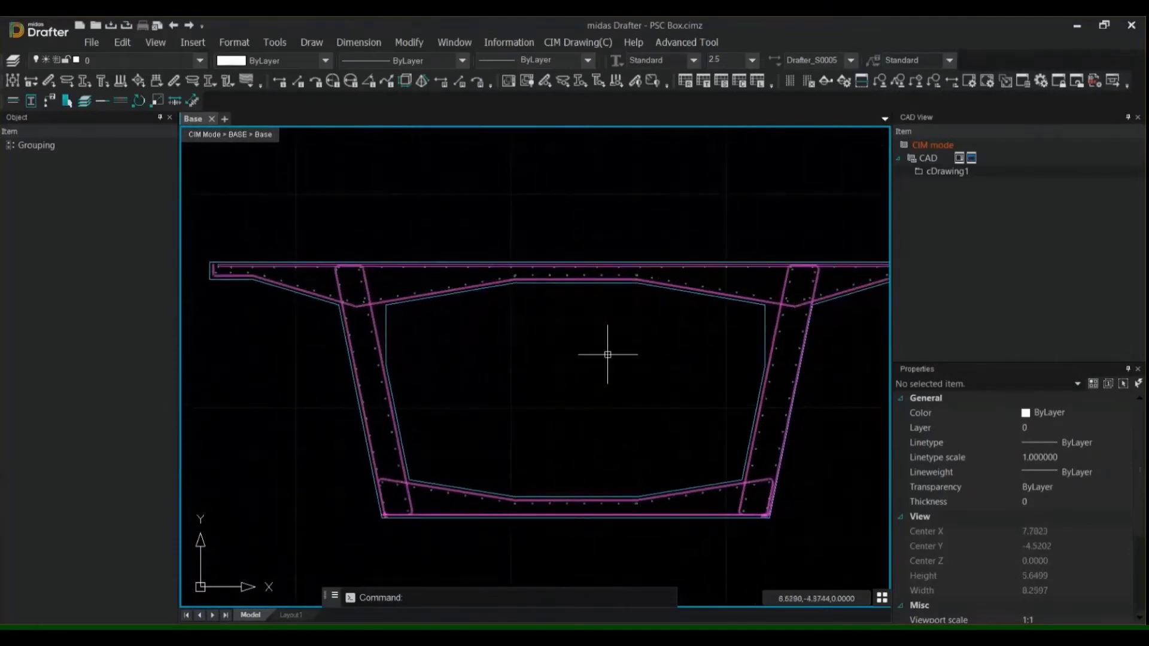
{"action": "scroll", "coordinate": [608, 355], "scroll_direction": "down", "scroll_amount": 1}
{"action": "middle_click_drag", "start_coordinate": [607, 355], "coordinate": [589, 369]}
{"action": "middle_click", "coordinate": [600, 251]}
{"action": "middle_click", "coordinate": [599, 252]}
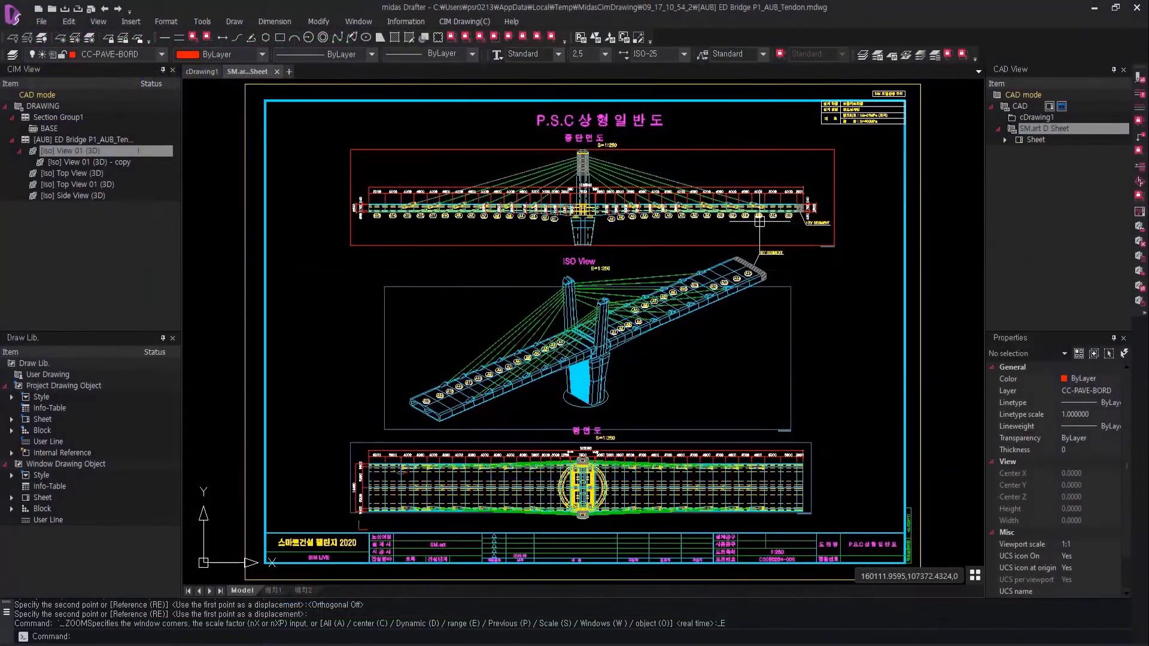
Add a coordinate annotation at the middle of the deck's near end in the isometric view of the ED Bridge drawing.
{"action": "type", "text": "z"}
{"action": "key", "text": "Return"}
{"action": "left_click", "coordinate": [366, 229]}
{"action": "left_click", "coordinate": [874, 479]}
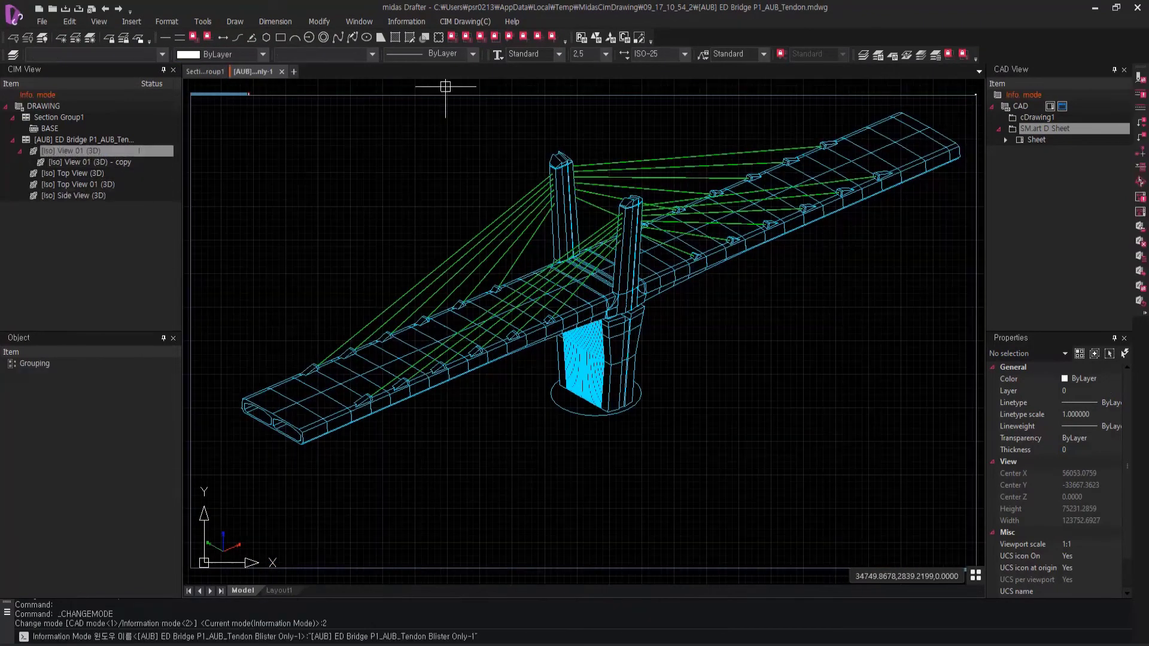
{"action": "left_click", "coordinate": [465, 21]}
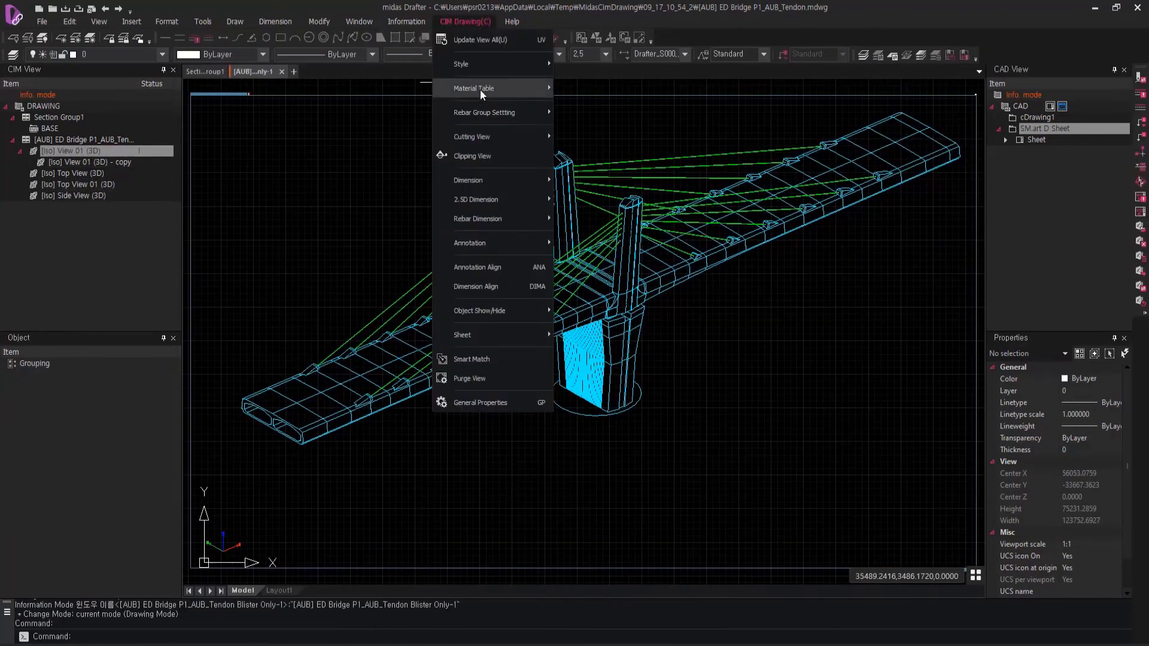
{"action": "mouse_move", "coordinate": [499, 247]}
{"action": "left_click", "coordinate": [605, 281]}
{"action": "scroll", "coordinate": [267, 416], "scroll_direction": "up", "scroll_amount": 2}
{"action": "left_click", "coordinate": [281, 412]}
{"action": "middle_click_drag", "start_coordinate": [281, 411], "coordinate": [463, 448]}
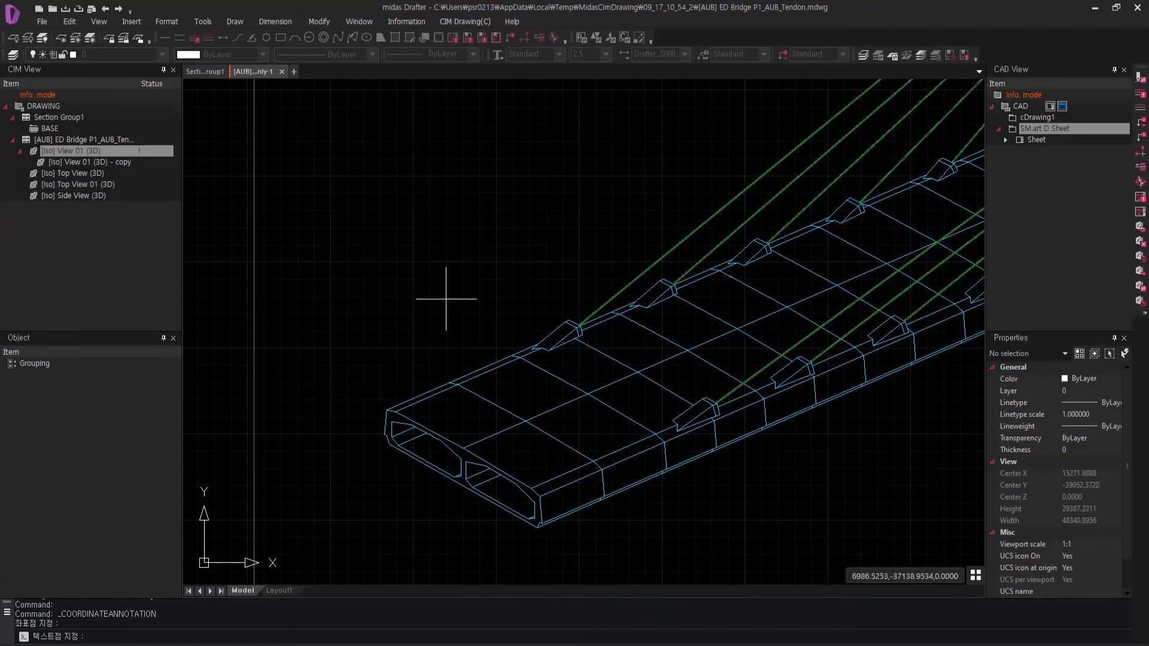
{"action": "left_click", "coordinate": [446, 299]}
Add coordinate annotations at the two outer top corners of the deck's near end.
{"action": "key", "text": "Return"}
{"action": "left_click", "coordinate": [387, 411]}
{"action": "left_click", "coordinate": [305, 406]}
{"action": "key", "text": "Return"}
{"action": "left_click", "coordinate": [541, 498]}
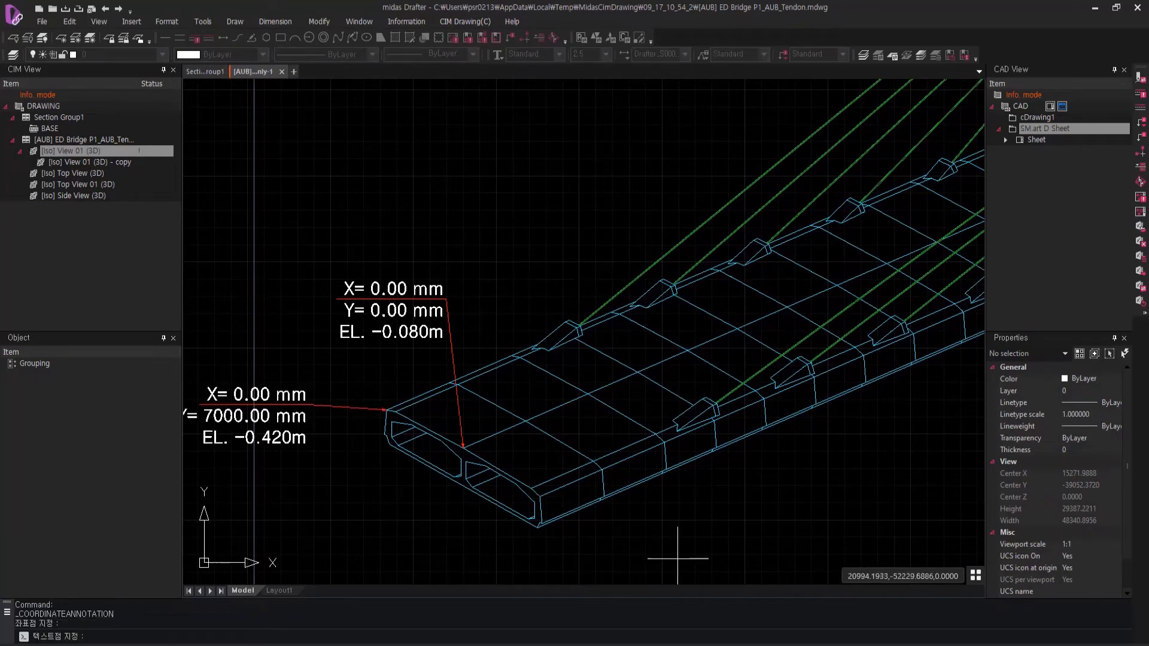
{"action": "left_click", "coordinate": [679, 558]}
Add coordinate annotations at the underside of the deck's near end and at the pier base.
{"action": "middle_click_drag", "start_coordinate": [484, 511], "coordinate": [489, 396]}
{"action": "key", "text": "Return"}
{"action": "left_click", "coordinate": [469, 372]}
{"action": "left_click", "coordinate": [449, 448]}
{"action": "scroll", "coordinate": [446, 447], "scroll_direction": "down", "scroll_amount": 2}
{"action": "middle_click_drag", "start_coordinate": [722, 382], "coordinate": [656, 379]}
{"action": "key", "text": "Return"}
{"action": "left_click", "coordinate": [674, 392]}
{"action": "left_click", "coordinate": [653, 415]}
Add a coordinate annotation at the top of the rear pylon, placing its text beside the stay cables.
{"action": "key", "text": "Return"}
{"action": "scroll", "coordinate": [671, 149], "scroll_direction": "up", "scroll_amount": 2}
{"action": "left_click", "coordinate": [674, 119]}
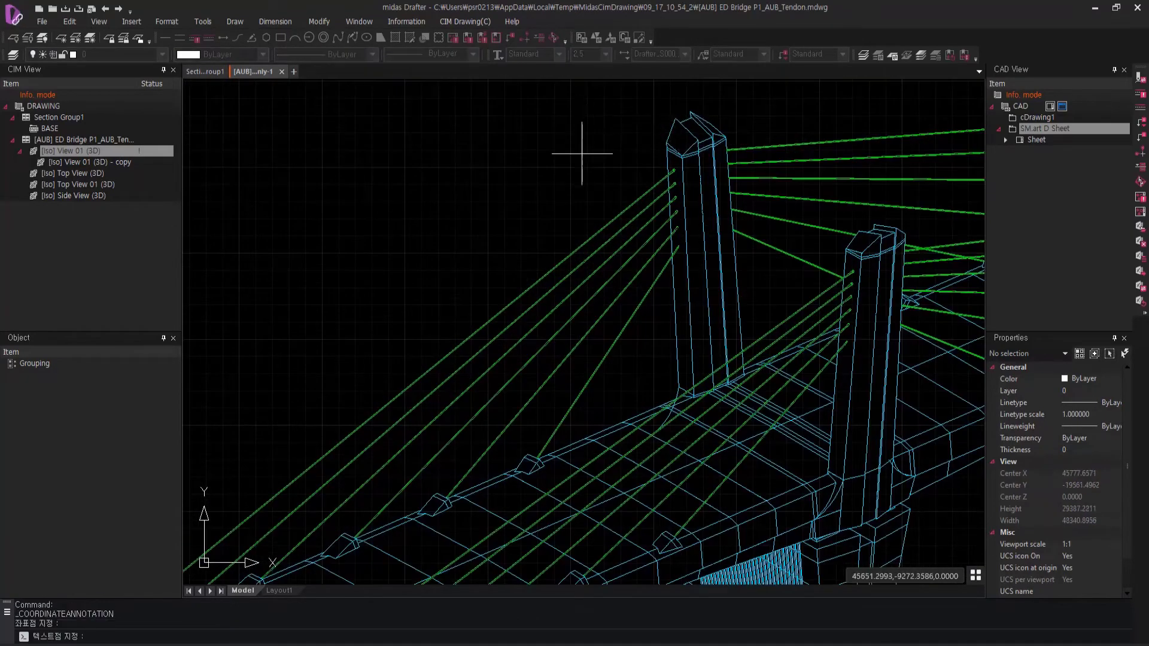
{"action": "left_click", "coordinate": [577, 163]}
{"action": "scroll", "coordinate": [573, 174], "scroll_direction": "down", "scroll_amount": 2}
{"action": "key", "text": "Escape"}
Add a coordinate annotation at the upper corner of the deck's far end and finish annotating.
{"action": "middle_click_drag", "start_coordinate": [959, 149], "coordinate": [792, 205]}
{"action": "scroll", "coordinate": [792, 205], "scroll_direction": "up", "scroll_amount": 1}
{"action": "key", "text": "Return"}
{"action": "left_click", "coordinate": [791, 148]}
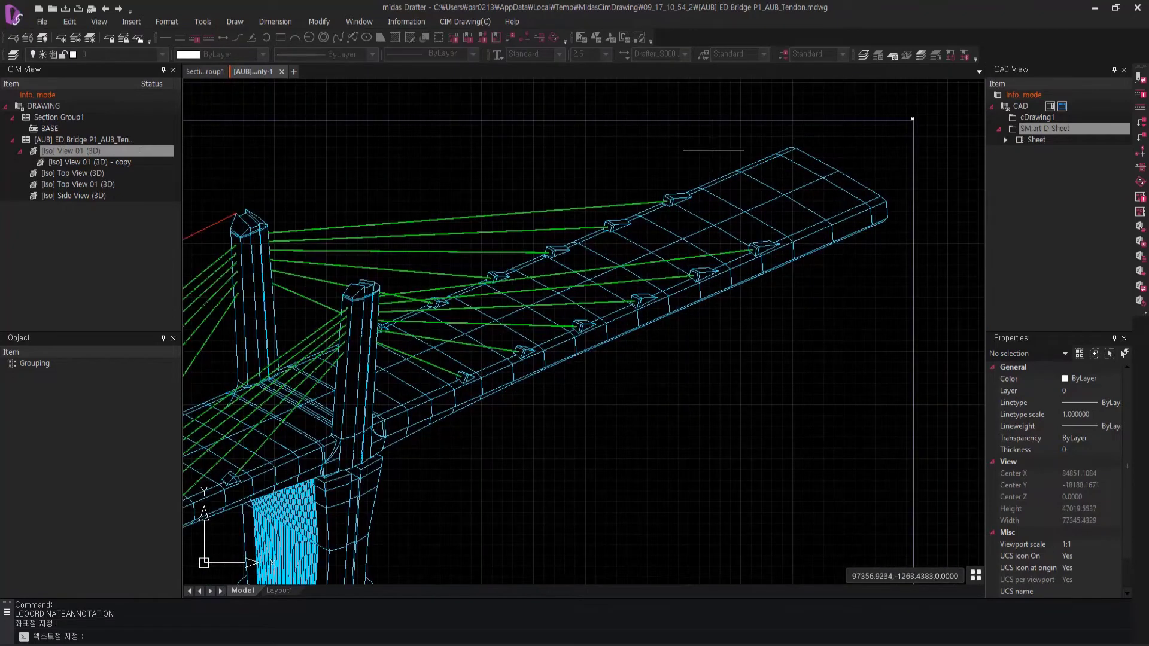
{"action": "left_click", "coordinate": [710, 149]}
{"action": "key", "text": "Escape"}
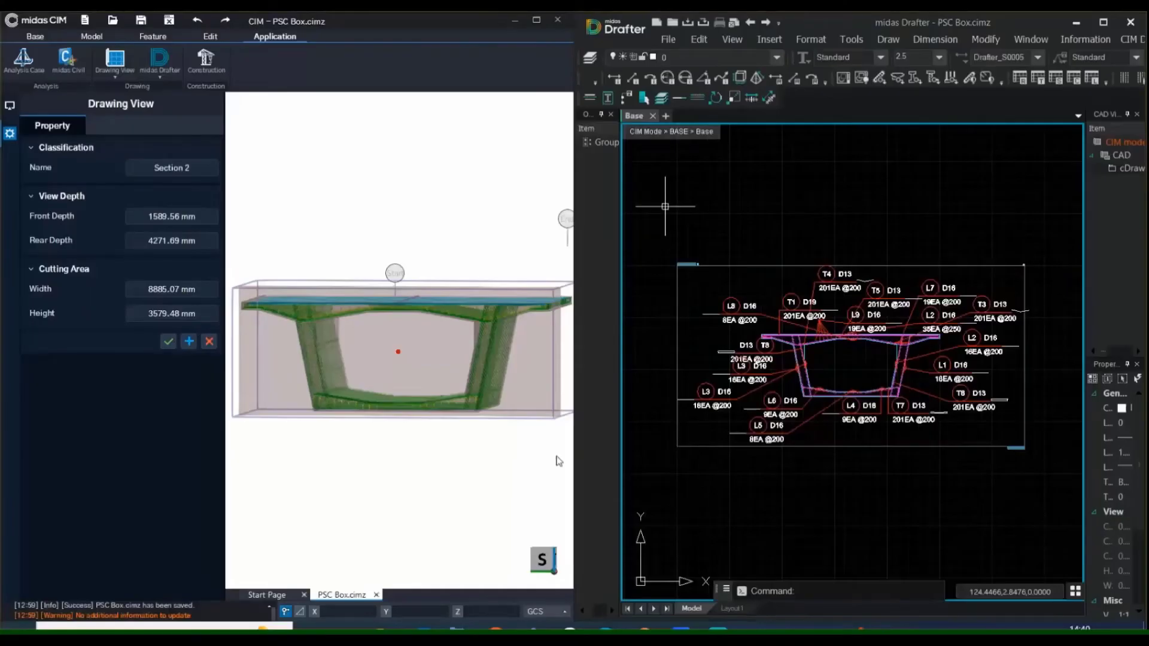
{"action": "right_click", "coordinate": [556, 457]}
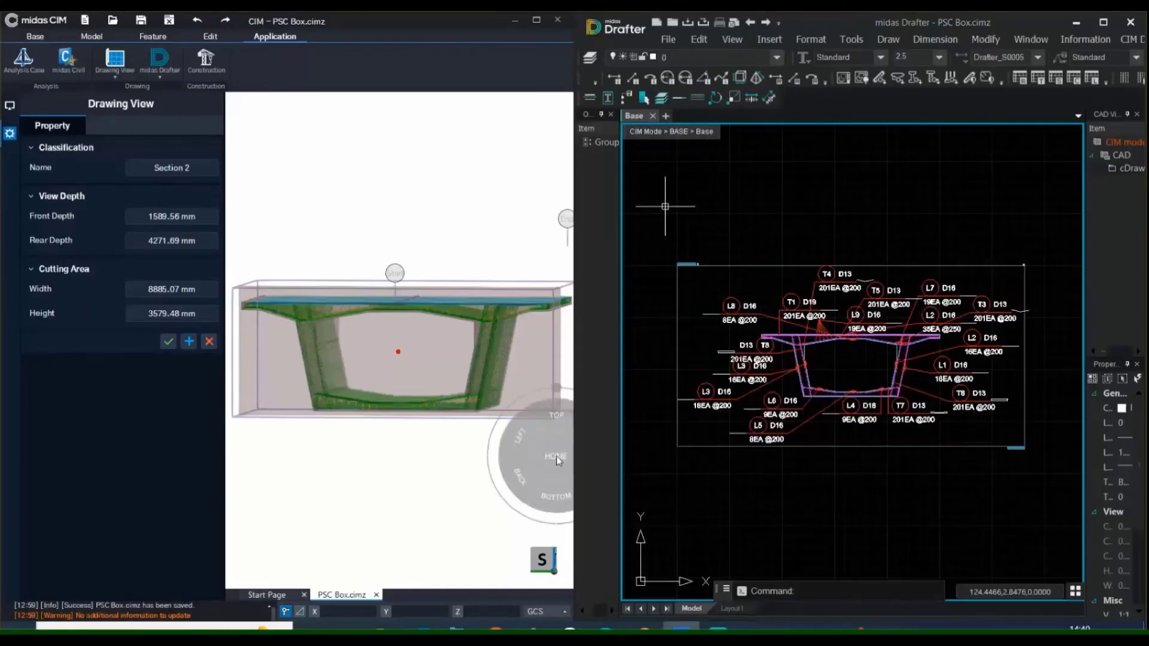
{"action": "left_click", "coordinate": [455, 481]}
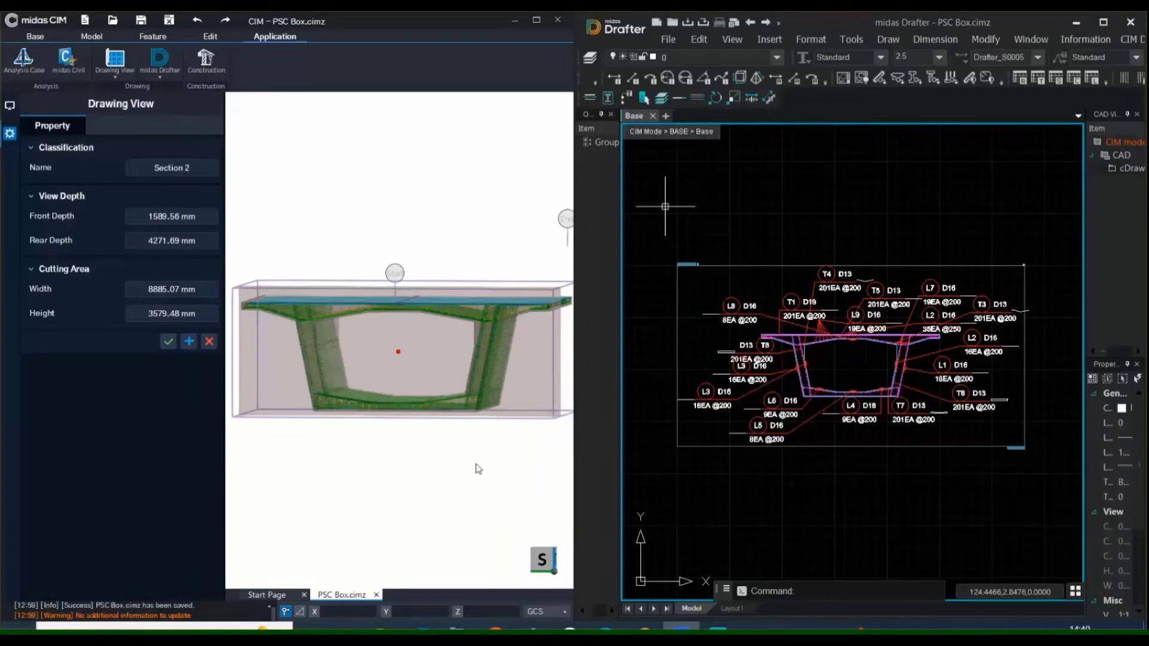
{"action": "right_click", "coordinate": [476, 468]}
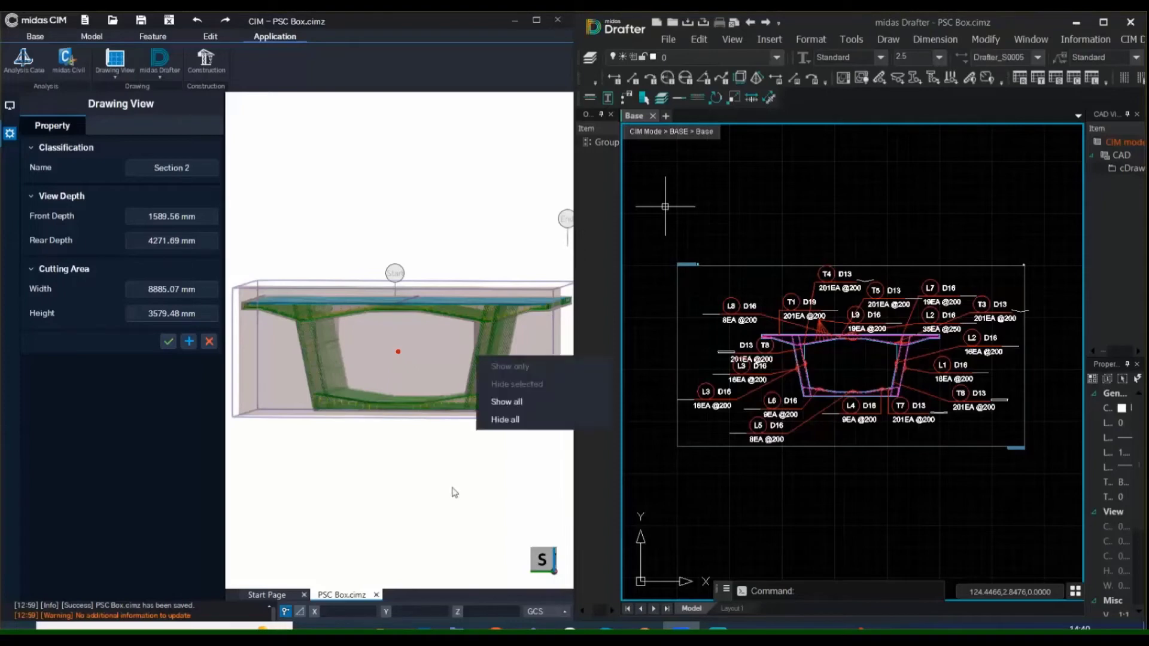
{"action": "left_click", "coordinate": [446, 496]}
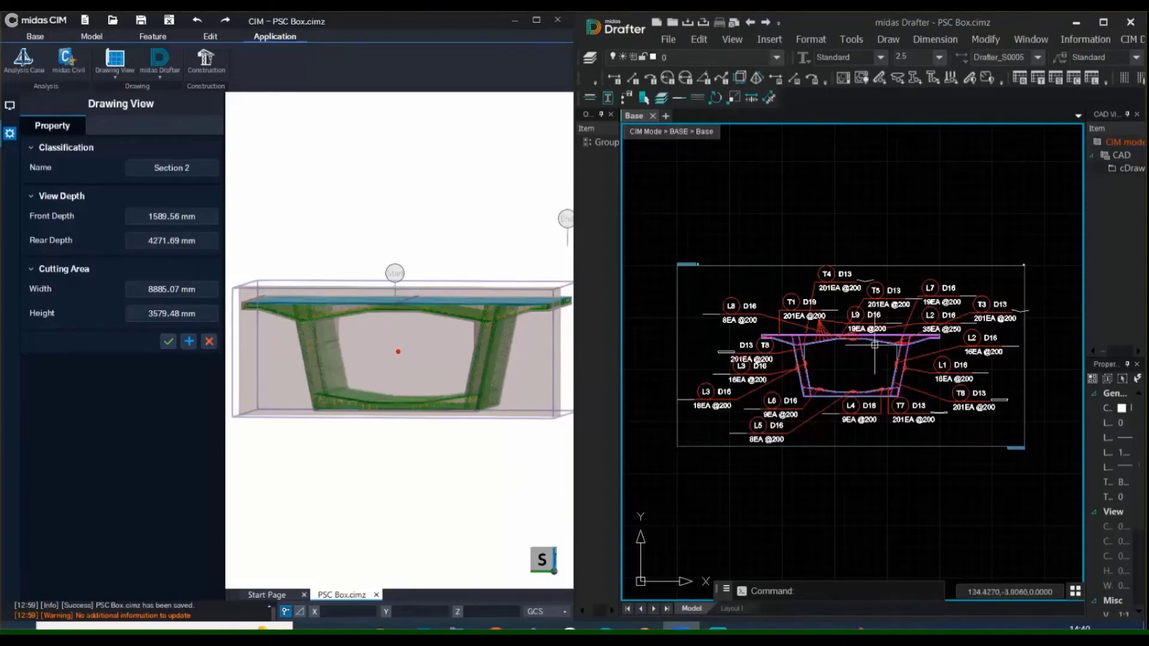
Examine the annotated box section drawing together with its rebar shape schedule and the rebar weight summary table.
{"action": "scroll", "coordinate": [874, 345], "scroll_direction": "up", "scroll_amount": 2}
{"action": "scroll", "coordinate": [874, 345], "scroll_direction": "down", "scroll_amount": 2}
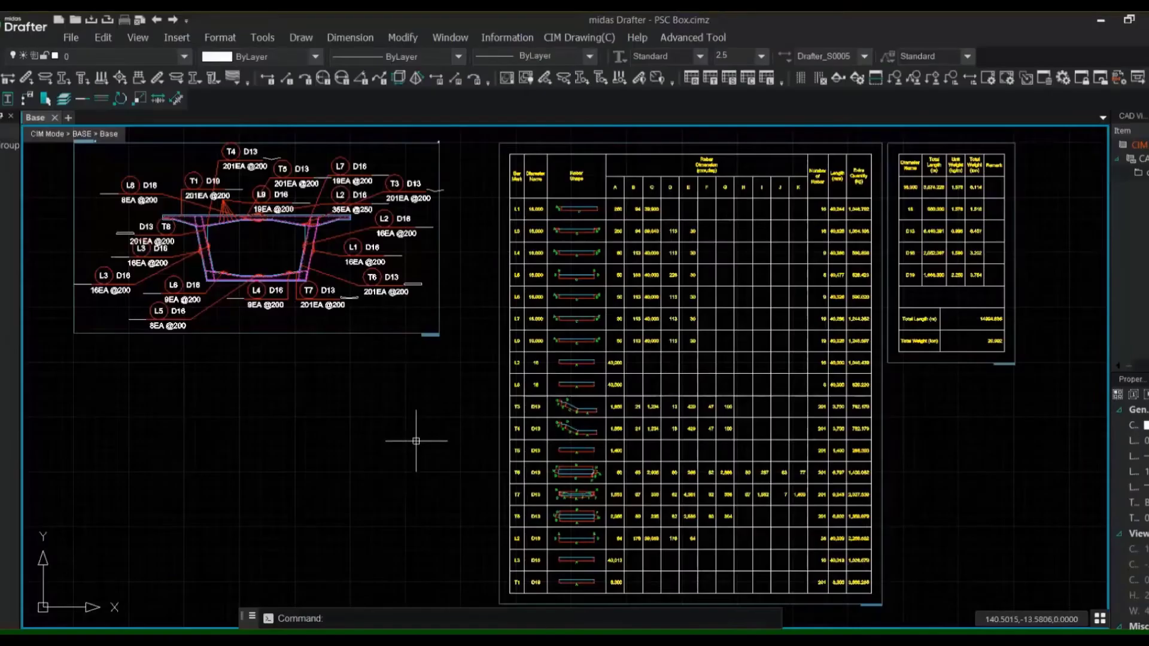
{"action": "middle_click_drag", "start_coordinate": [410, 382], "coordinate": [514, 480]}
{"action": "scroll", "coordinate": [397, 340], "scroll_direction": "up", "scroll_amount": 2}
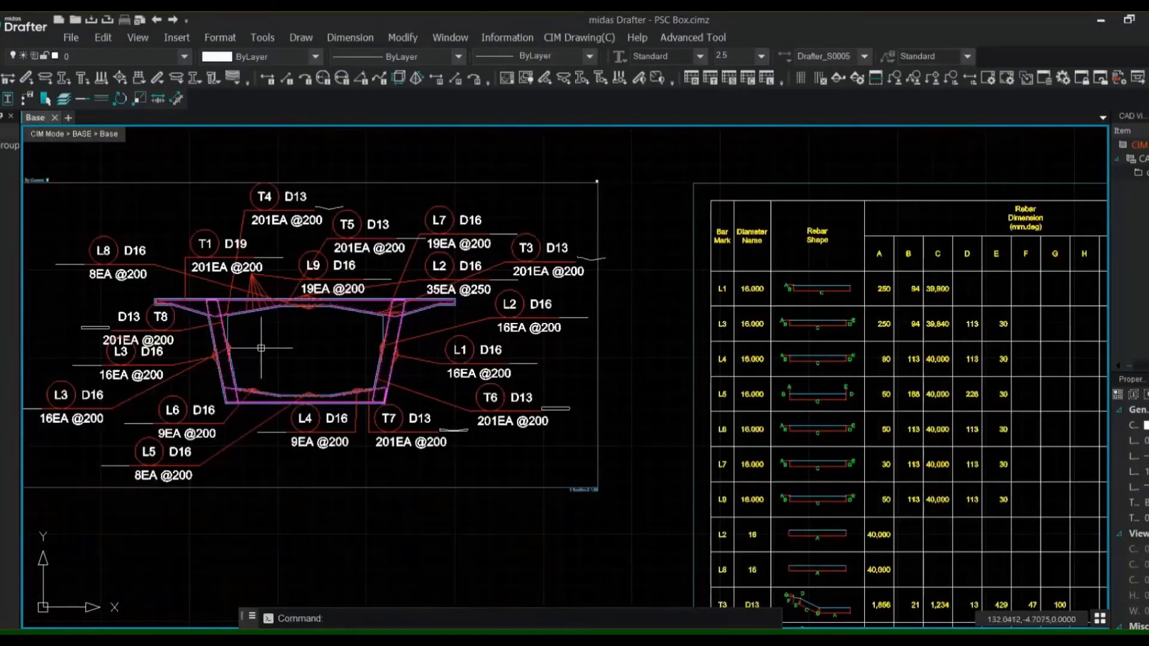
{"action": "middle_click_drag", "start_coordinate": [261, 348], "coordinate": [303, 351]}
{"action": "middle_click_drag", "start_coordinate": [455, 363], "coordinate": [147, 328]}
{"action": "middle_click_drag", "start_coordinate": [400, 365], "coordinate": [288, 357]}
{"action": "scroll", "coordinate": [392, 208], "scroll_direction": "up", "scroll_amount": 2}
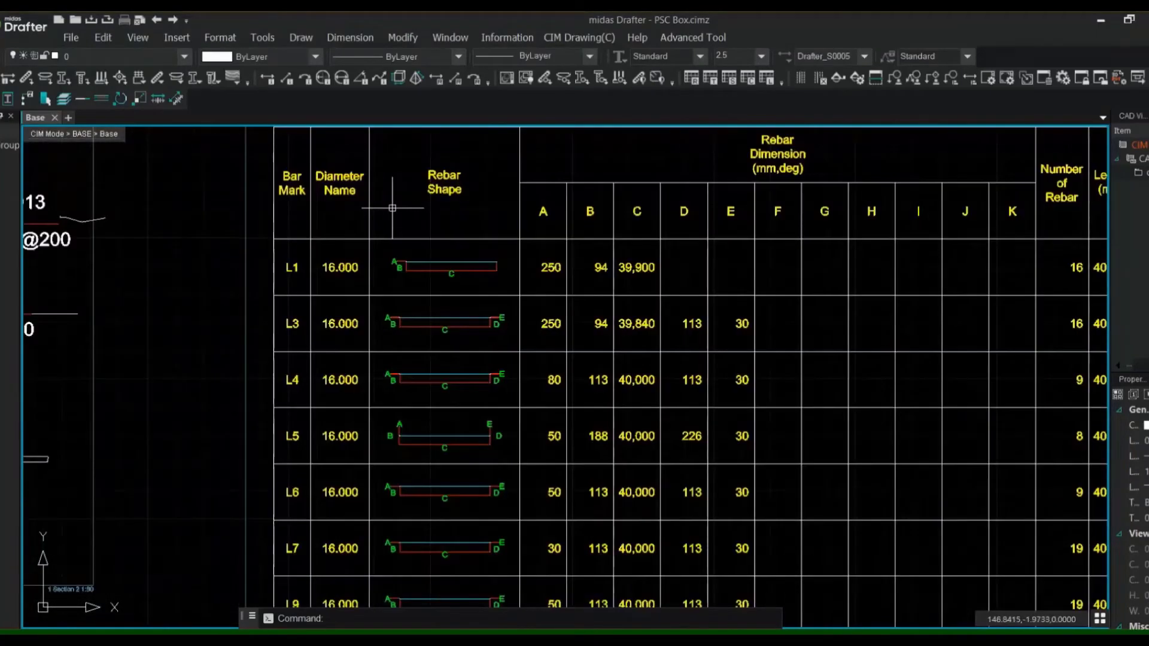
{"action": "middle_click_drag", "start_coordinate": [373, 232], "coordinate": [267, 291]}
{"action": "scroll", "coordinate": [280, 273], "scroll_direction": "down", "scroll_amount": 2}
{"action": "middle_click_drag", "start_coordinate": [407, 350], "coordinate": [258, 357]}
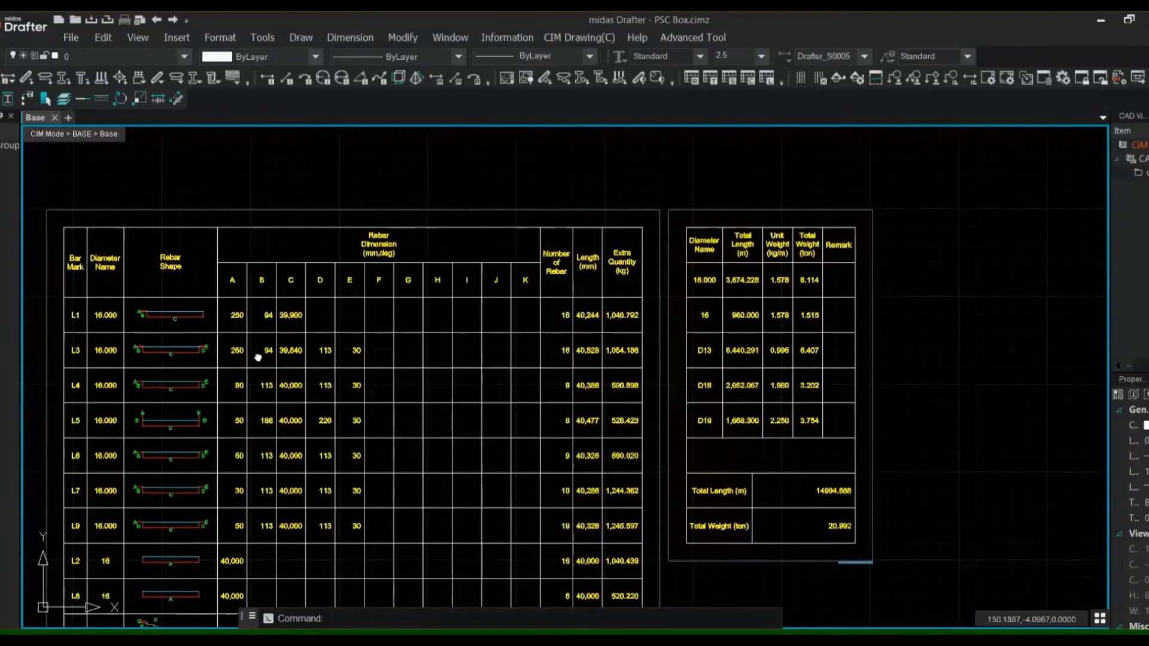
Review the diameter weight totals and the individual bar-mark rows of the rebar tables at close range.
{"action": "scroll", "coordinate": [815, 282], "scroll_direction": "up", "scroll_amount": 2}
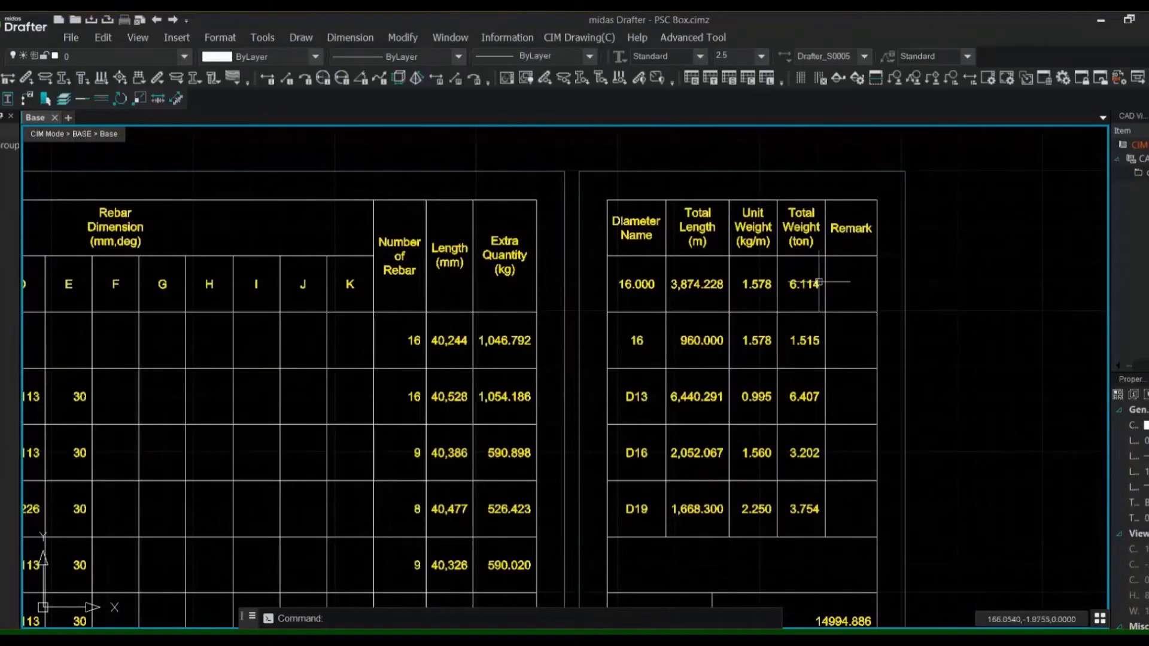
{"action": "scroll", "coordinate": [819, 281], "scroll_direction": "down", "scroll_amount": 2}
{"action": "middle_click_drag", "start_coordinate": [639, 429], "coordinate": [695, 266]}
{"action": "scroll", "coordinate": [199, 490], "scroll_direction": "up", "scroll_amount": 2}
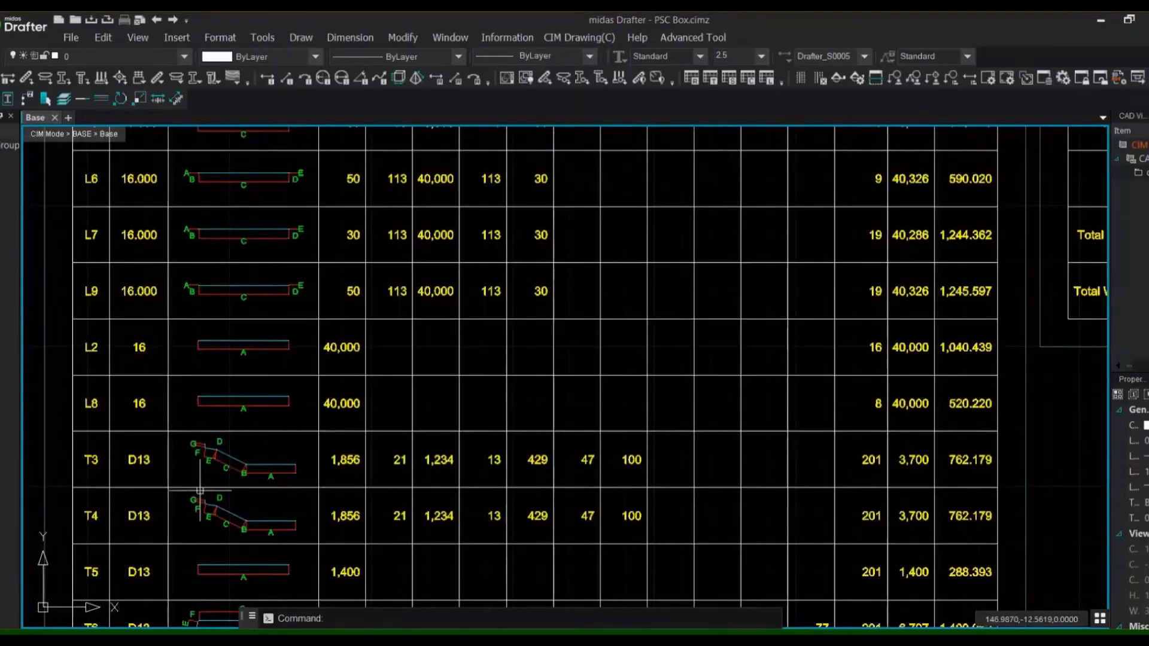
{"action": "scroll", "coordinate": [227, 353], "scroll_direction": "down", "scroll_amount": 2}
{"action": "scroll", "coordinate": [238, 334], "scroll_direction": "down", "scroll_amount": 2}
{"action": "mouse_move", "coordinate": [256, 377]}
{"action": "middle_mouse_down"}
{"action": "mouse_move", "coordinate": [295, 403]}
{"action": "mouse_move", "coordinate": [605, 336]}
{"action": "middle_mouse_up"}
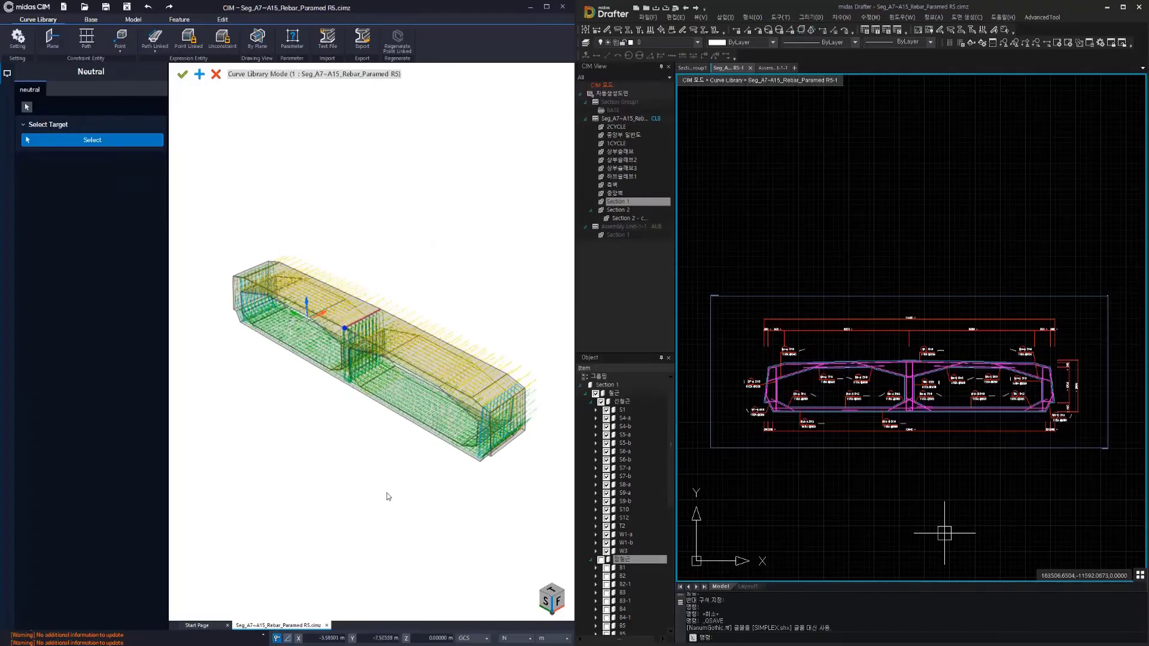
Edit the box segment's assigned parameters in midas CIM, setting the H.End length to 4 m.
{"action": "middle_click_drag", "start_coordinate": [388, 497], "coordinate": [355, 437]}
{"action": "scroll", "coordinate": [484, 460], "scroll_direction": "up", "scroll_amount": 1}
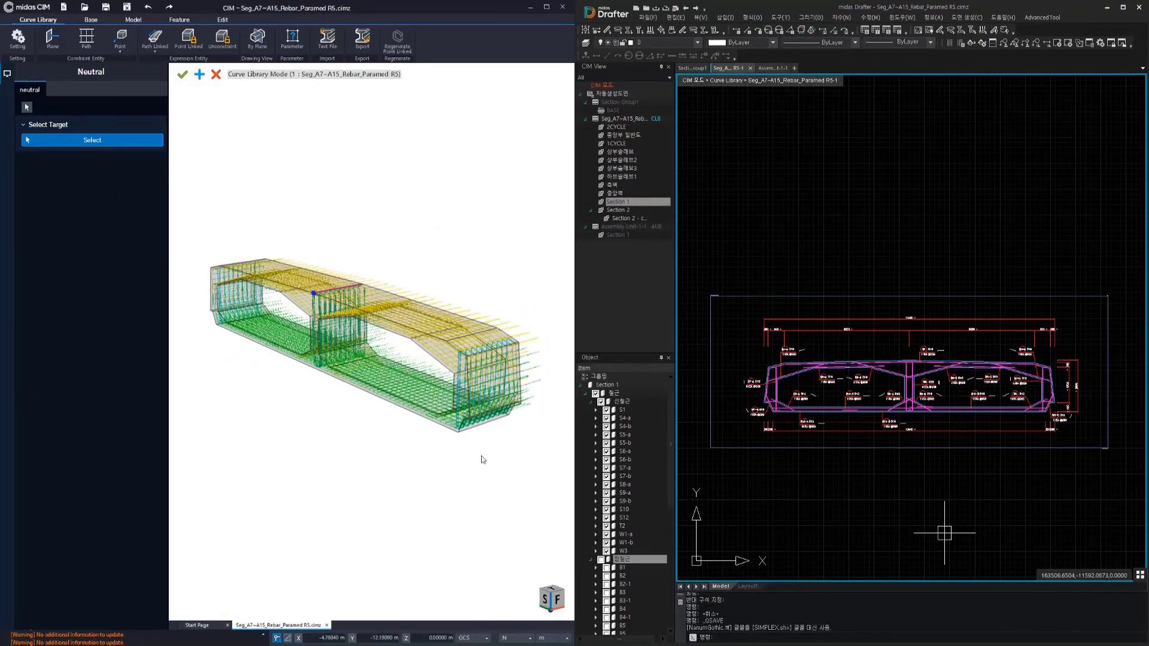
{"action": "middle_click_drag", "start_coordinate": [483, 459], "coordinate": [418, 495]}
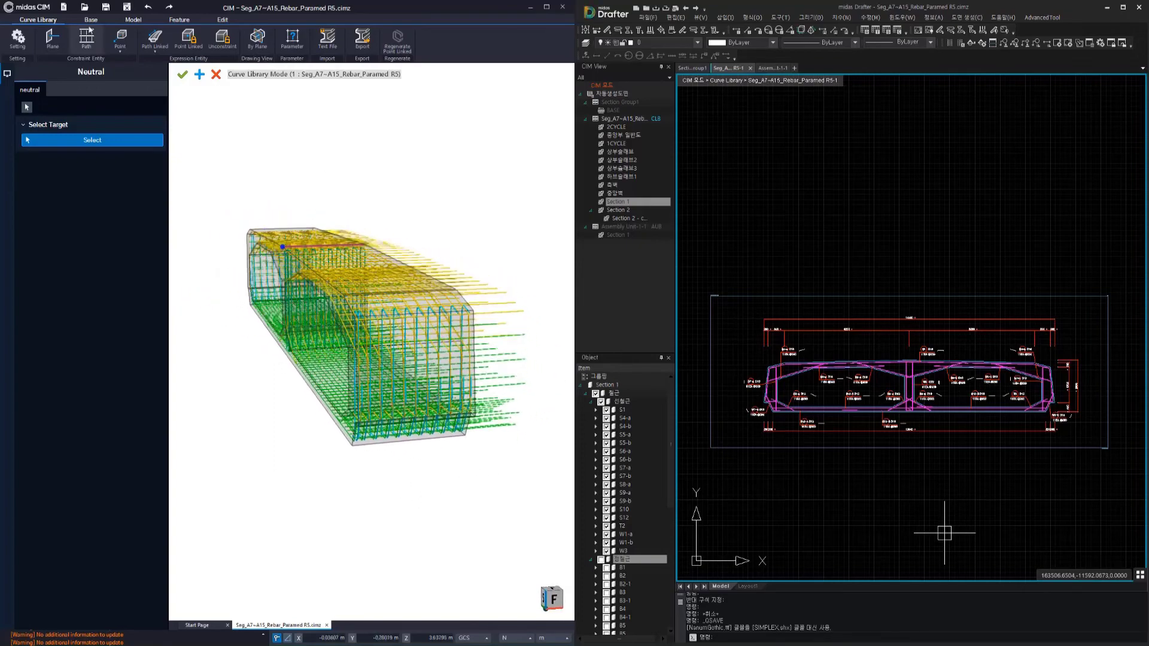
{"action": "left_click", "coordinate": [292, 38]}
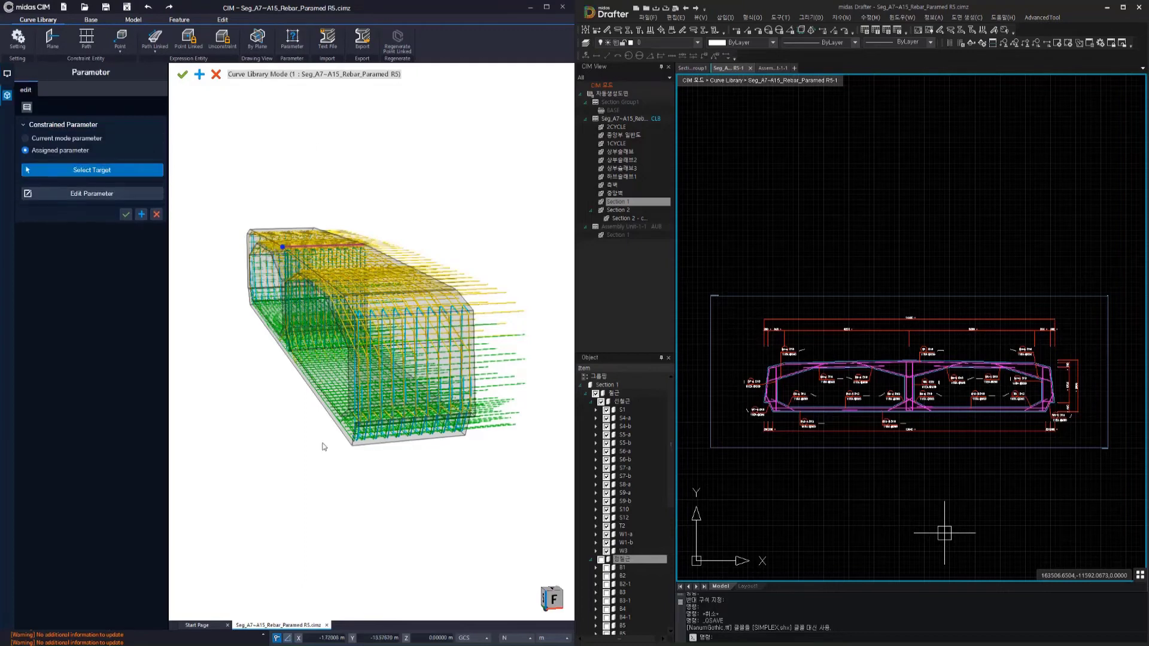
{"action": "left_click", "coordinate": [404, 234]}
{"action": "left_click", "coordinate": [83, 198]}
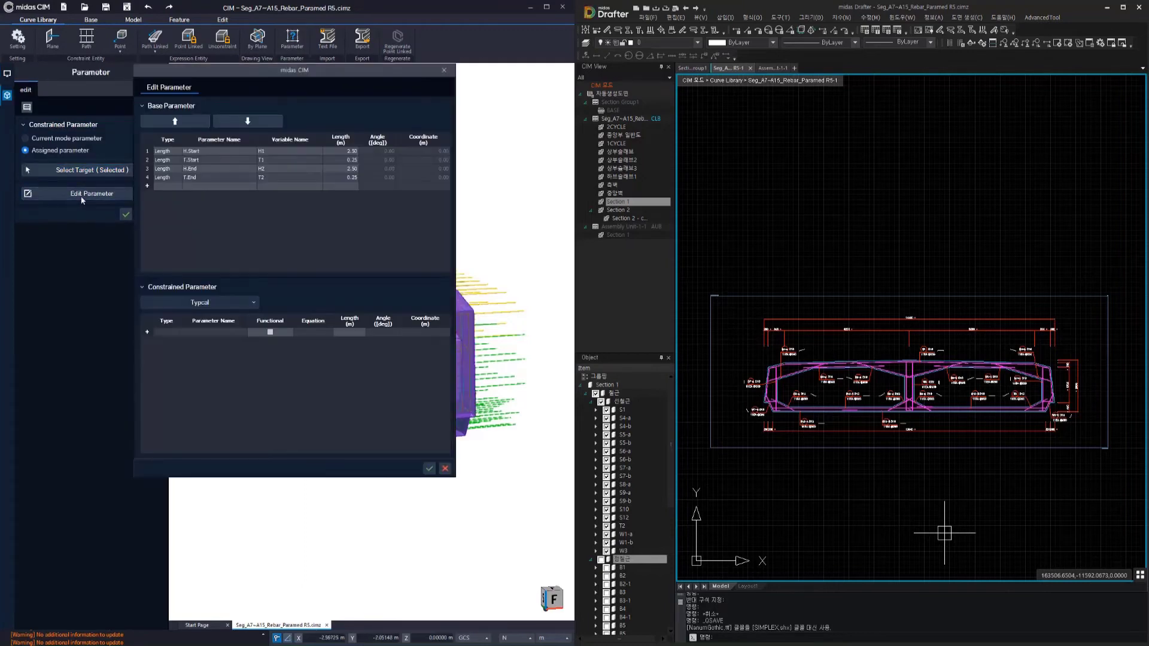
{"action": "left_click", "coordinate": [351, 169]}
{"action": "type", "text": "4"}
{"action": "left_click", "coordinate": [357, 211]}
{"action": "left_click", "coordinate": [428, 470]}
Switch to midas Drafter and update the selected box section view from the changed model.
{"action": "right_click", "coordinate": [754, 296]}
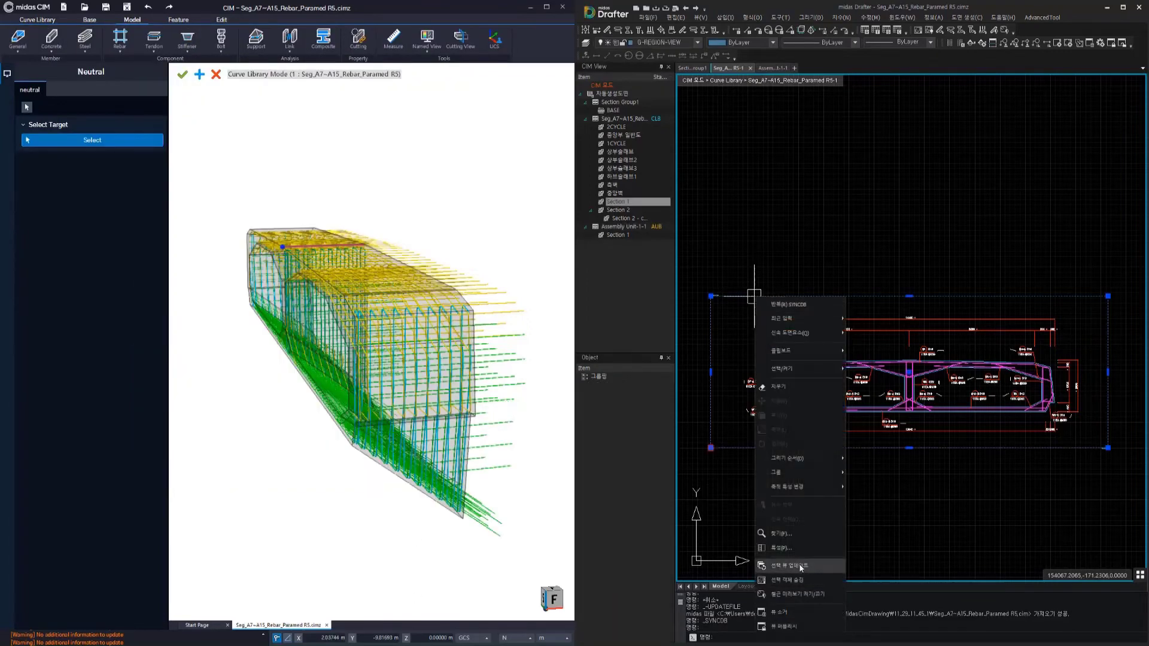
{"action": "left_click", "coordinate": [778, 565]}
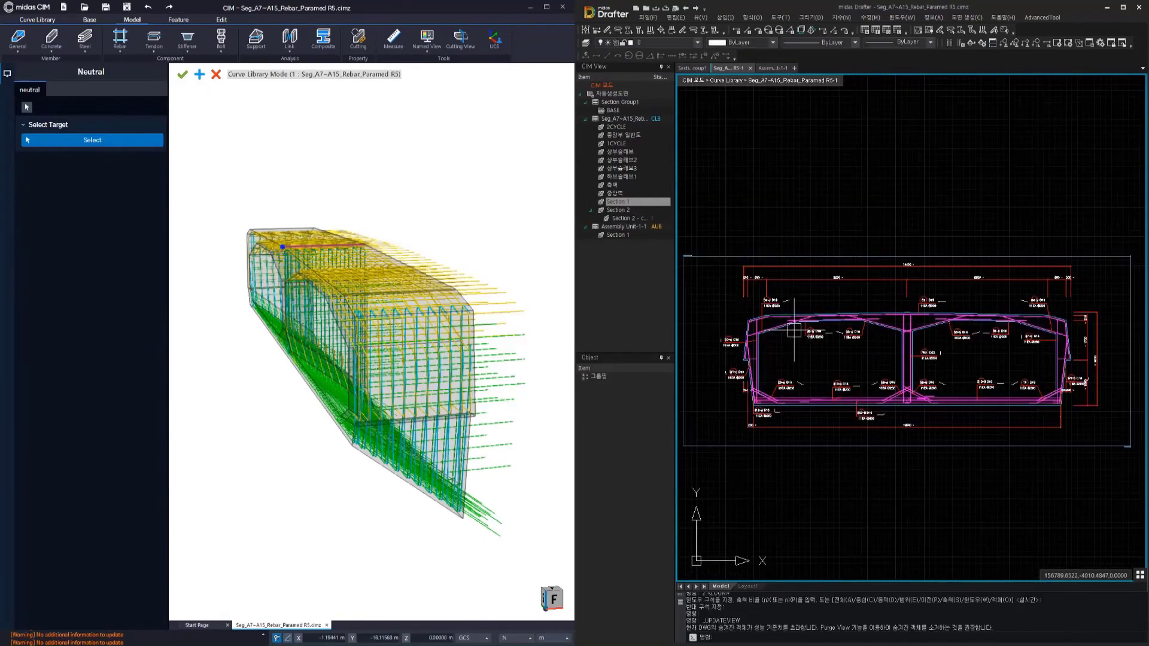
Switch to midas CIM and isolate the transverse top slab rebar set of the box segment.
{"action": "middle_click_drag", "start_coordinate": [257, 436], "coordinate": [303, 281]}
{"action": "scroll", "coordinate": [303, 282], "scroll_direction": "up", "scroll_amount": 5}
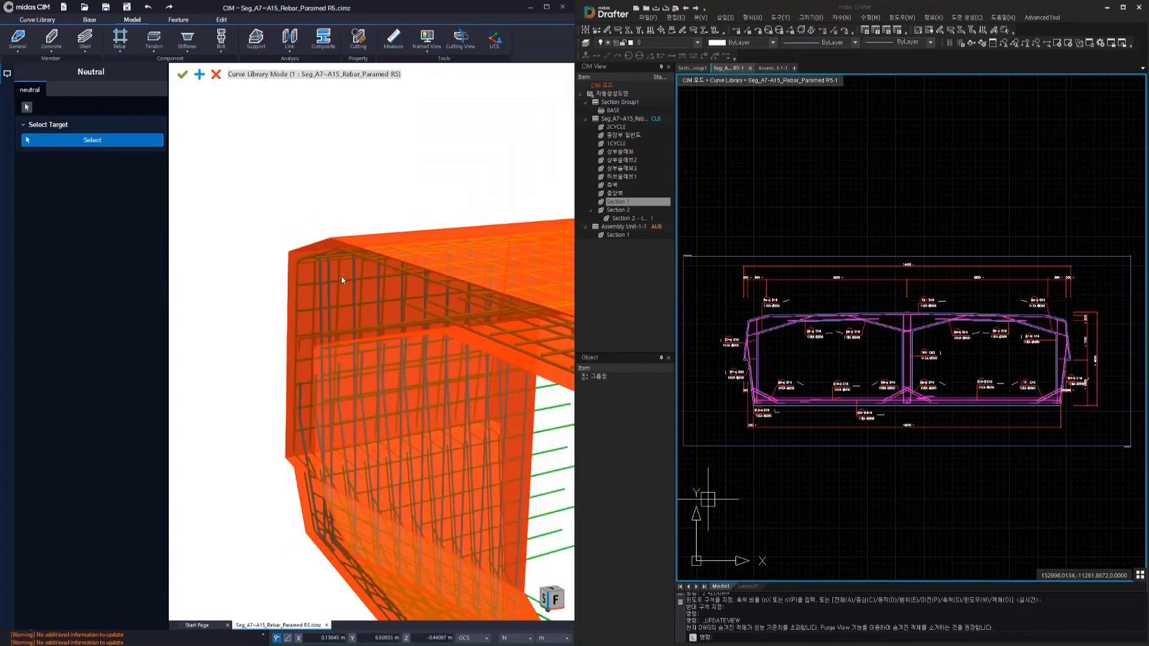
{"action": "left_click", "coordinate": [332, 252]}
{"action": "right_click", "coordinate": [335, 252]}
{"action": "left_click", "coordinate": [349, 256]}
{"action": "scroll", "coordinate": [299, 299], "scroll_direction": "down", "scroll_amount": 5}
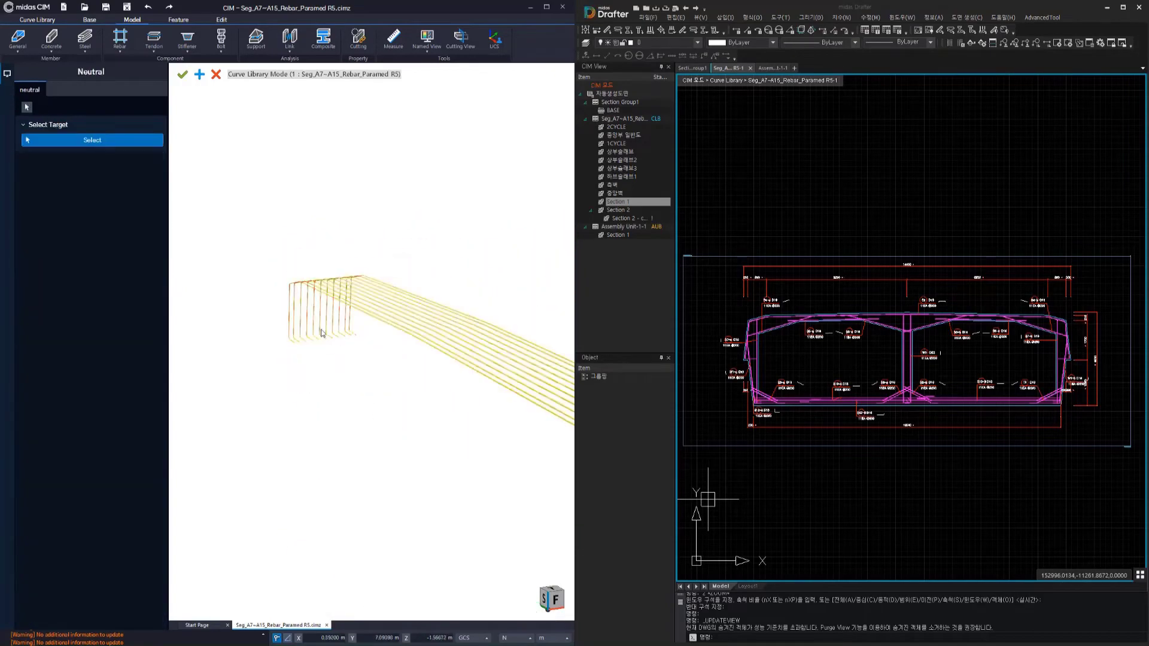
{"action": "middle_click_drag", "start_coordinate": [403, 381], "coordinate": [318, 336]}
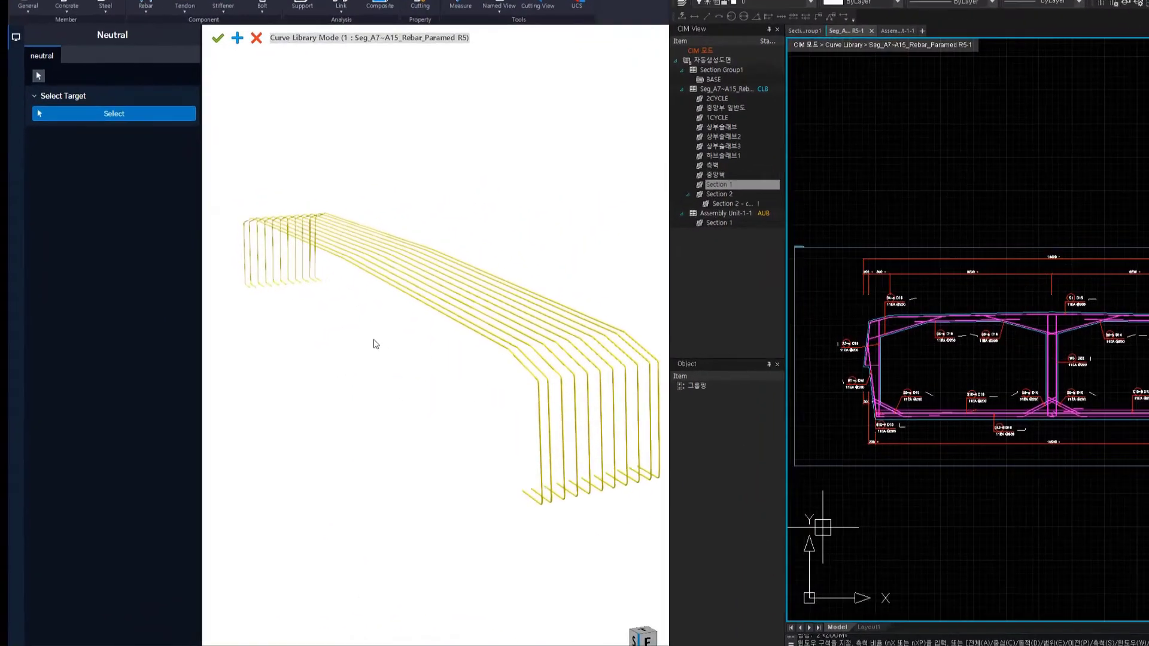
Change the isolated rebar set's diameter to D51 and apply the change.
{"action": "left_click", "coordinate": [418, 302]}
{"action": "left_click", "coordinate": [157, 210]}
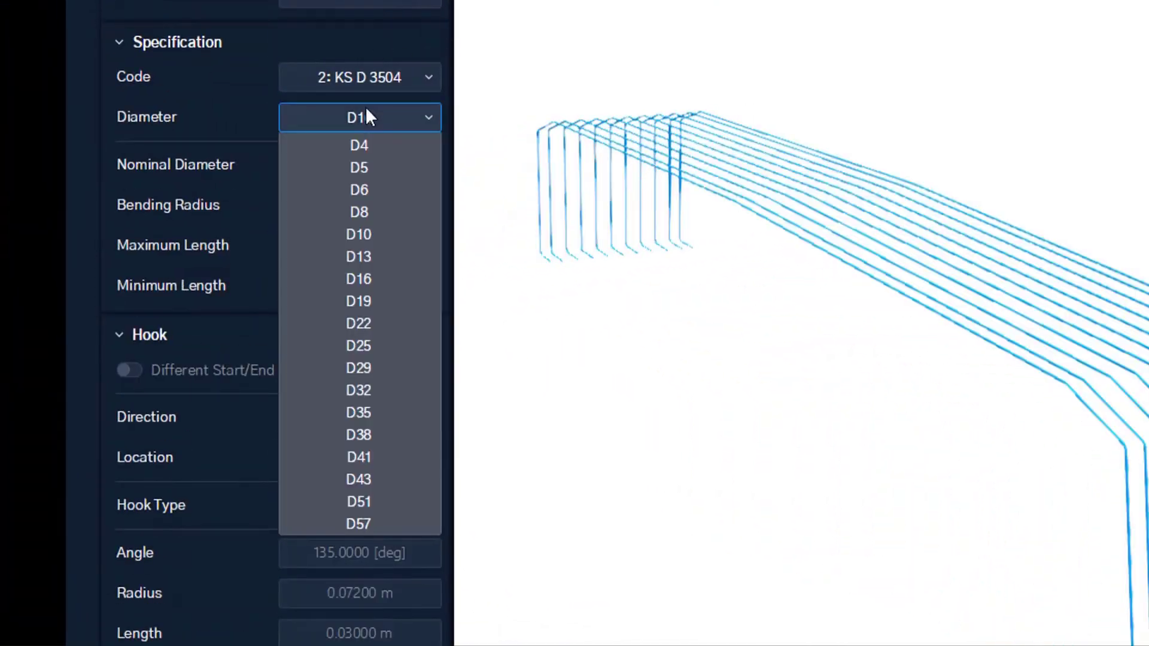
{"action": "left_click", "coordinate": [385, 506]}
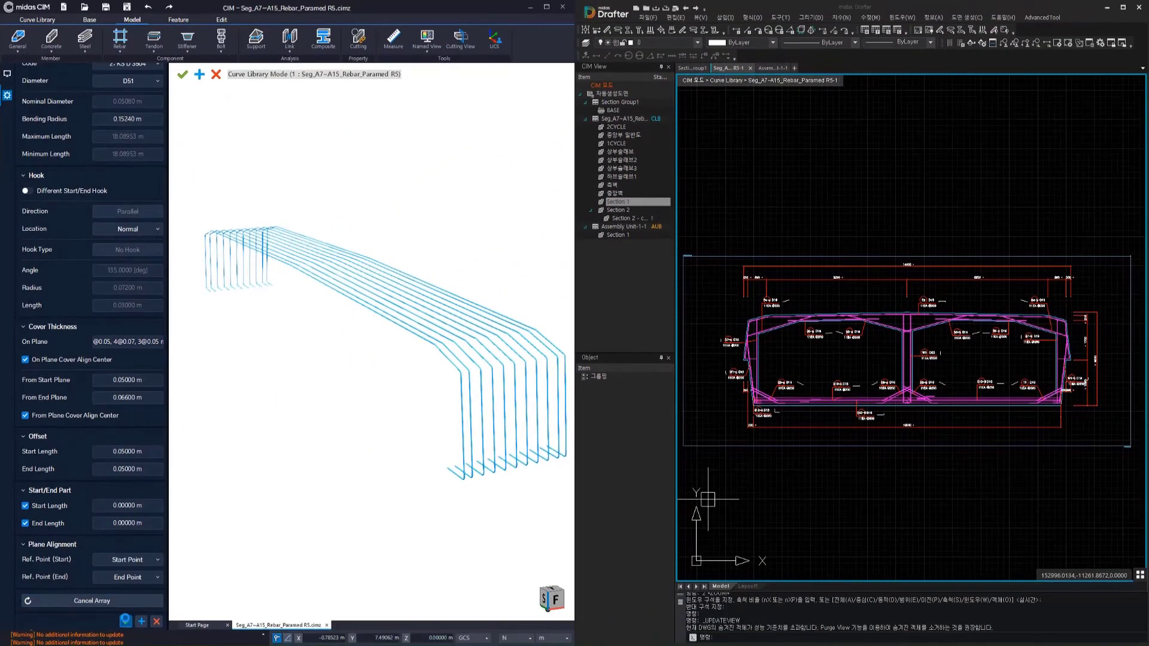
{"action": "left_click", "coordinate": [125, 620]}
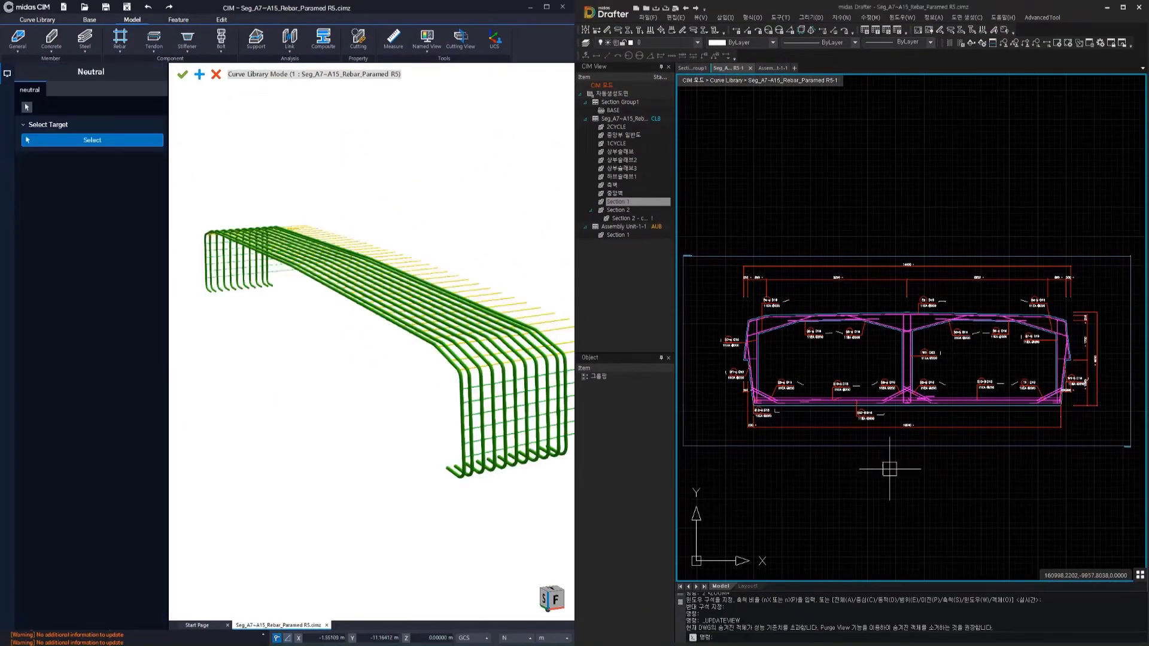
Switch to midas Drafter, locate the S1 rebar label in the section drawing, and update the Section 1 view.
{"action": "scroll", "coordinate": [788, 331], "scroll_direction": "up", "scroll_amount": 3}
{"action": "middle_click_drag", "start_coordinate": [787, 331], "coordinate": [797, 336]}
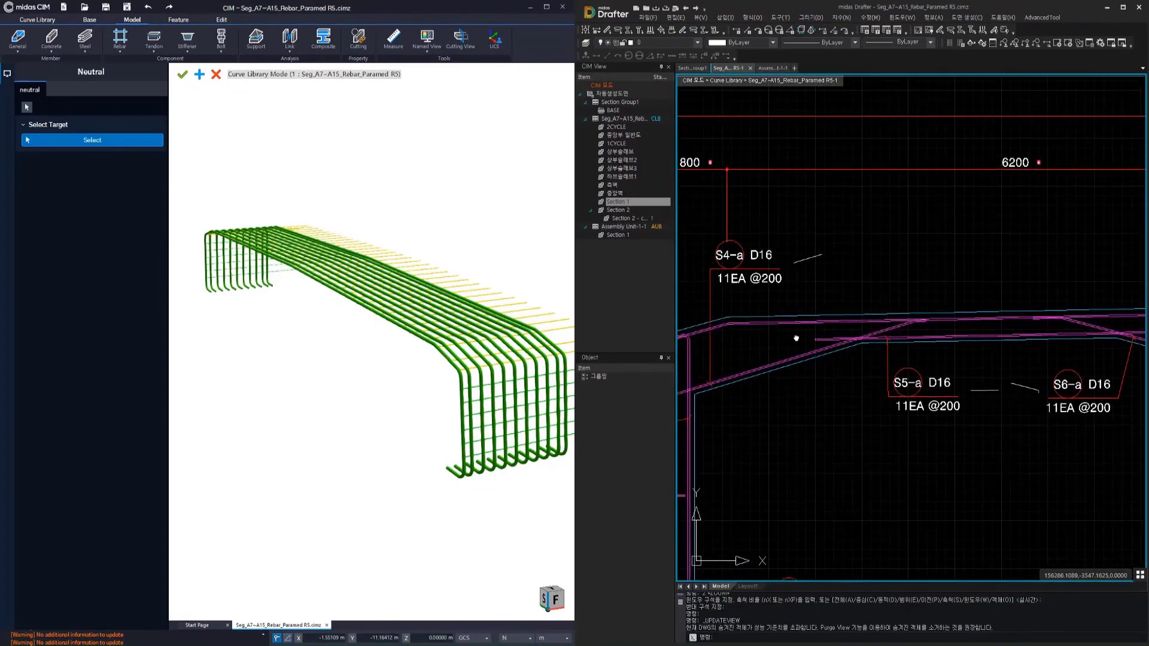
{"action": "left_click", "coordinate": [787, 326]}
{"action": "scroll", "coordinate": [787, 326], "scroll_direction": "down", "scroll_amount": 2}
{"action": "scroll", "coordinate": [926, 335], "scroll_direction": "up", "scroll_amount": 5}
{"action": "key", "text": "Escape"}
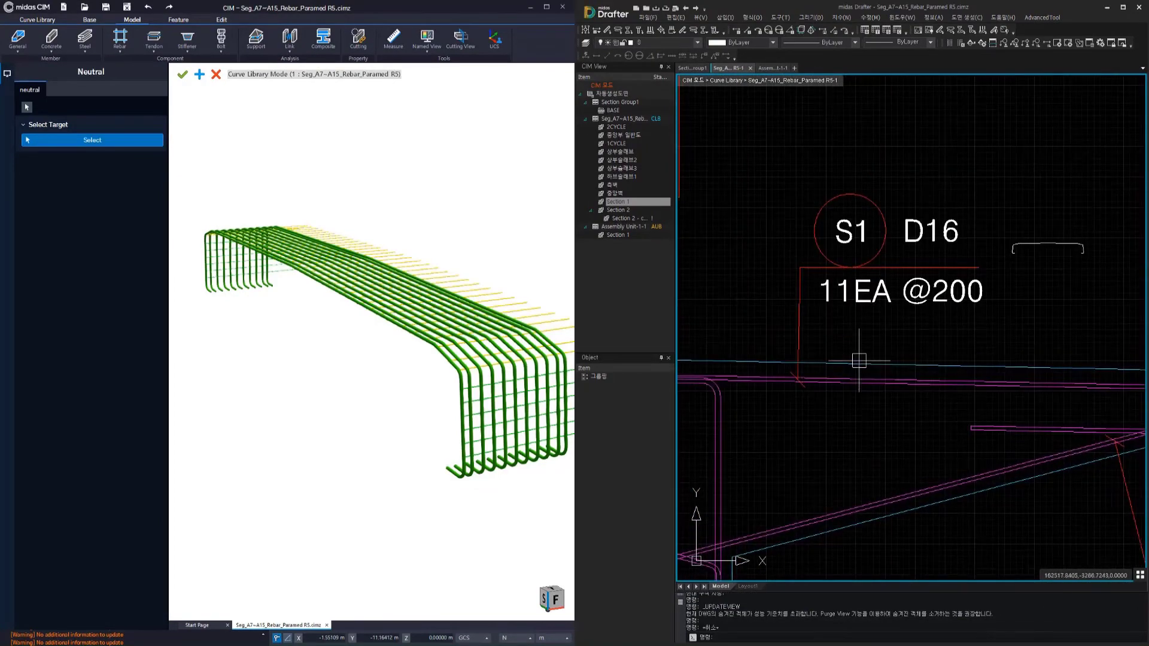
{"action": "middle_click_drag", "start_coordinate": [858, 375], "coordinate": [823, 476]}
{"action": "right_click", "coordinate": [619, 202]}
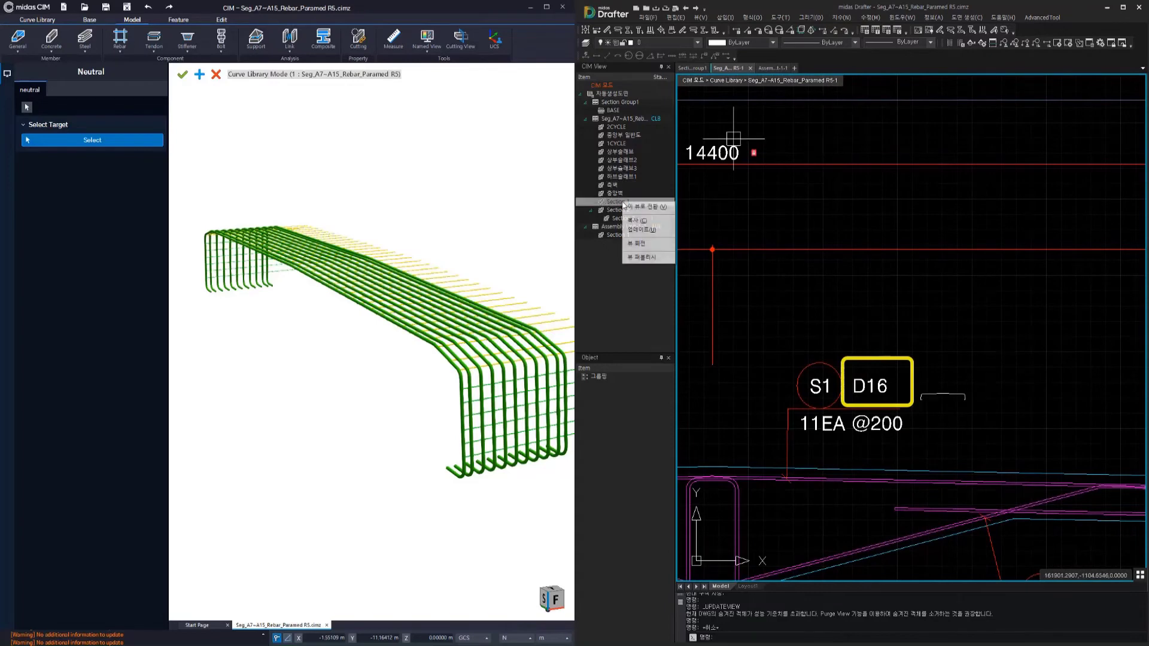
{"action": "left_click", "coordinate": [635, 230]}
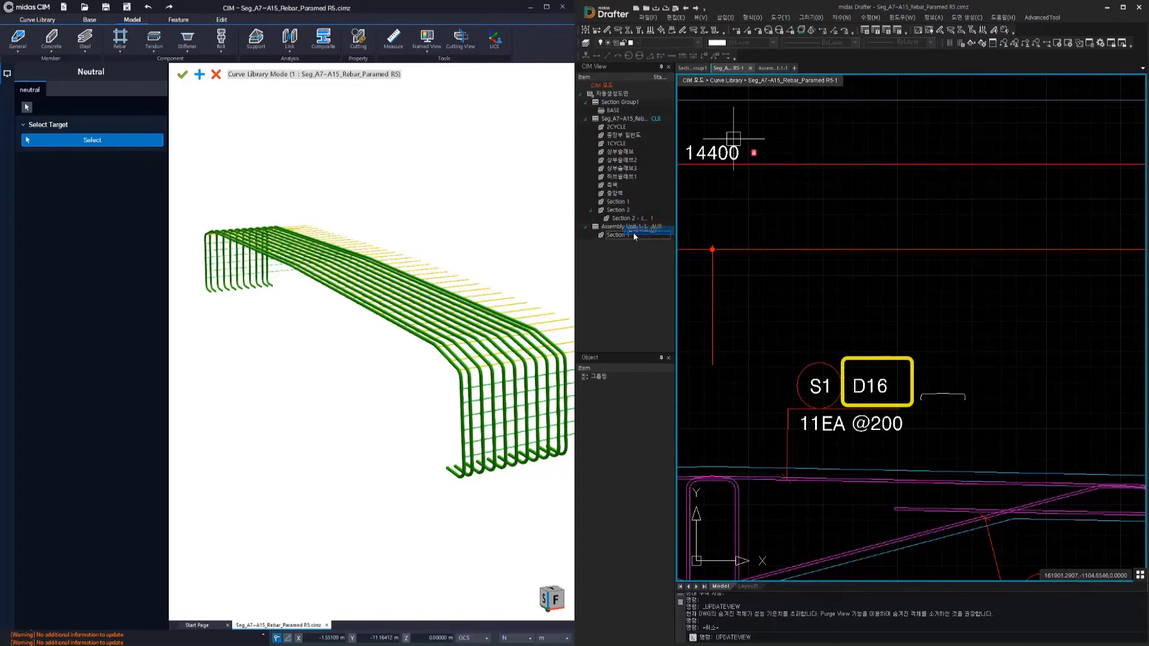